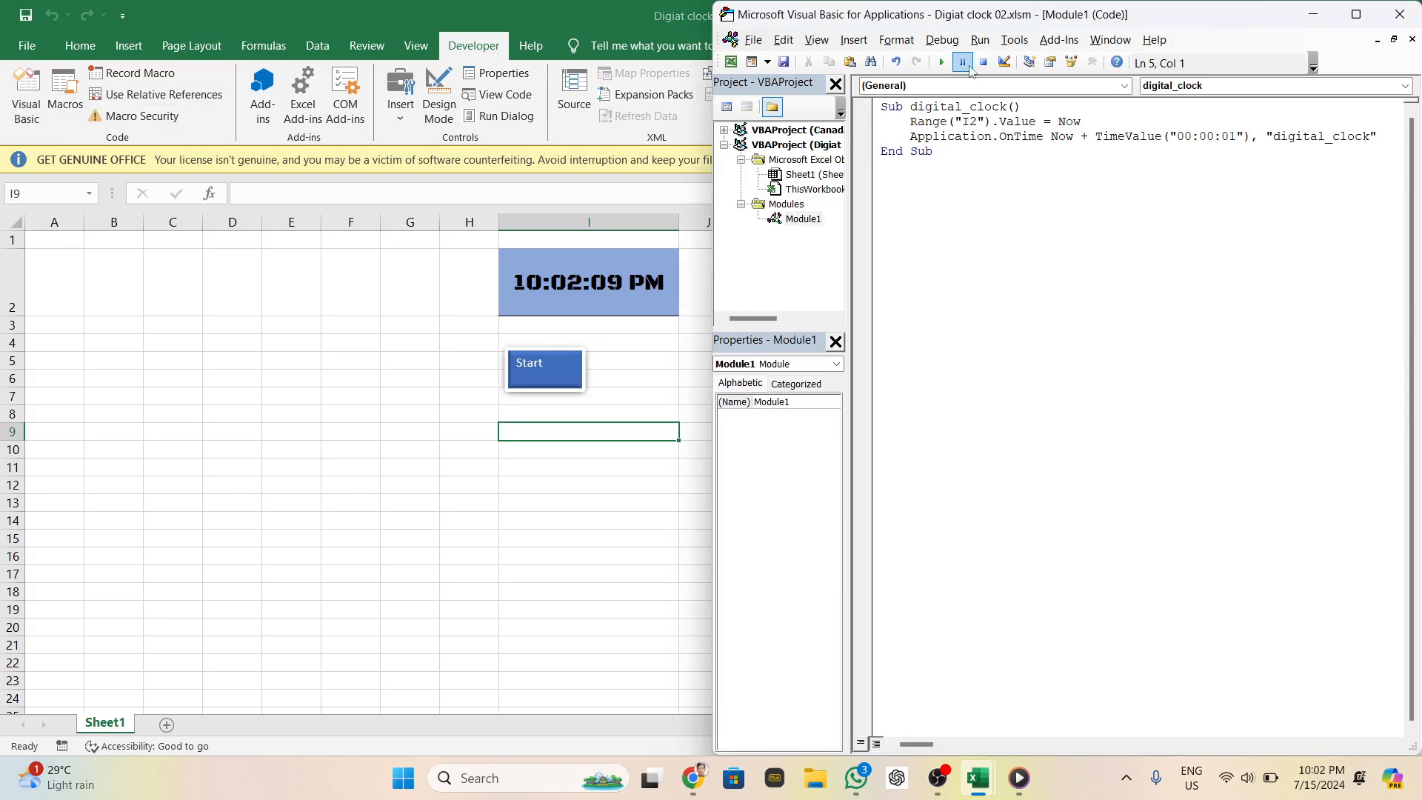
Halt the running digital clock macro and close the Digiat clock 02 workbook without saving changes
click(962, 62)
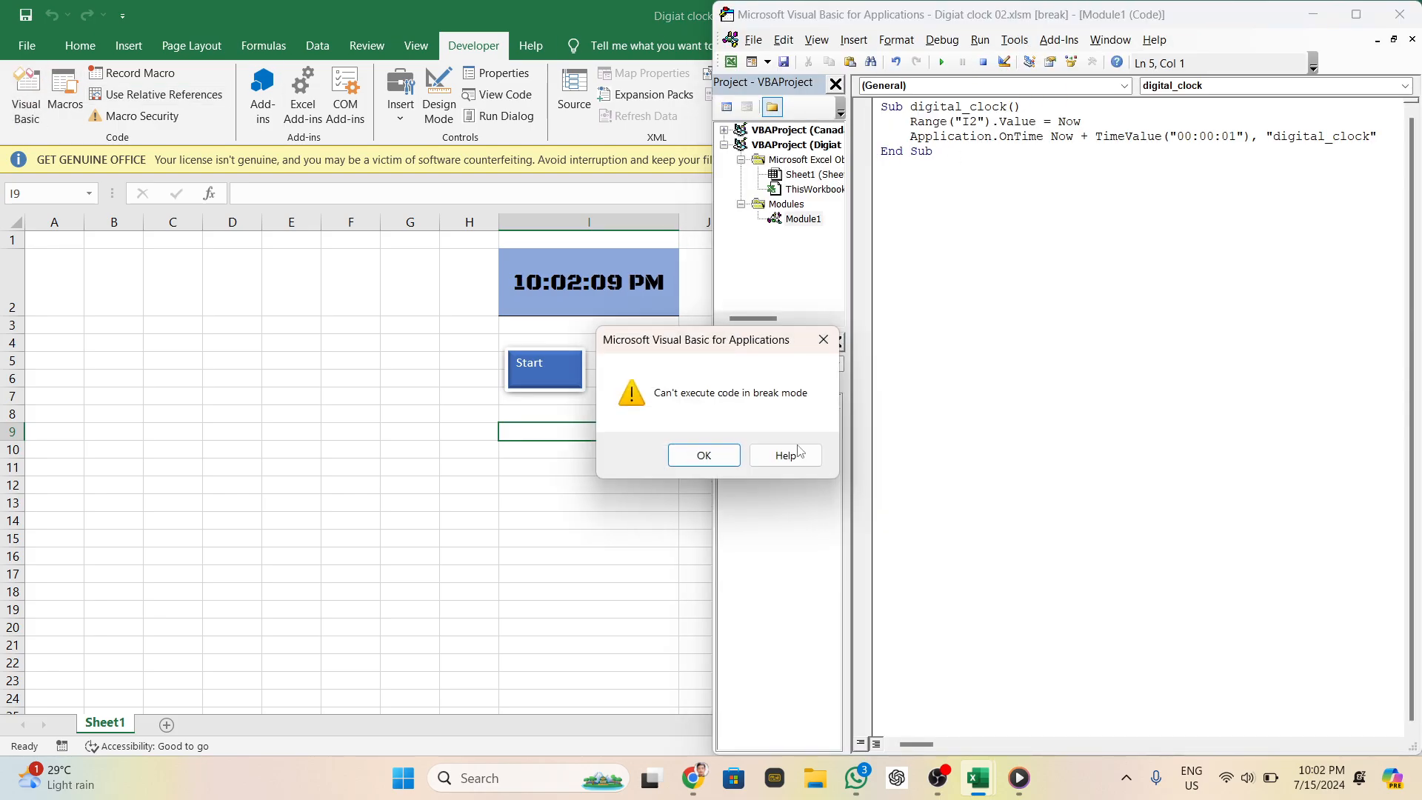
click(700, 455)
click(619, 516)
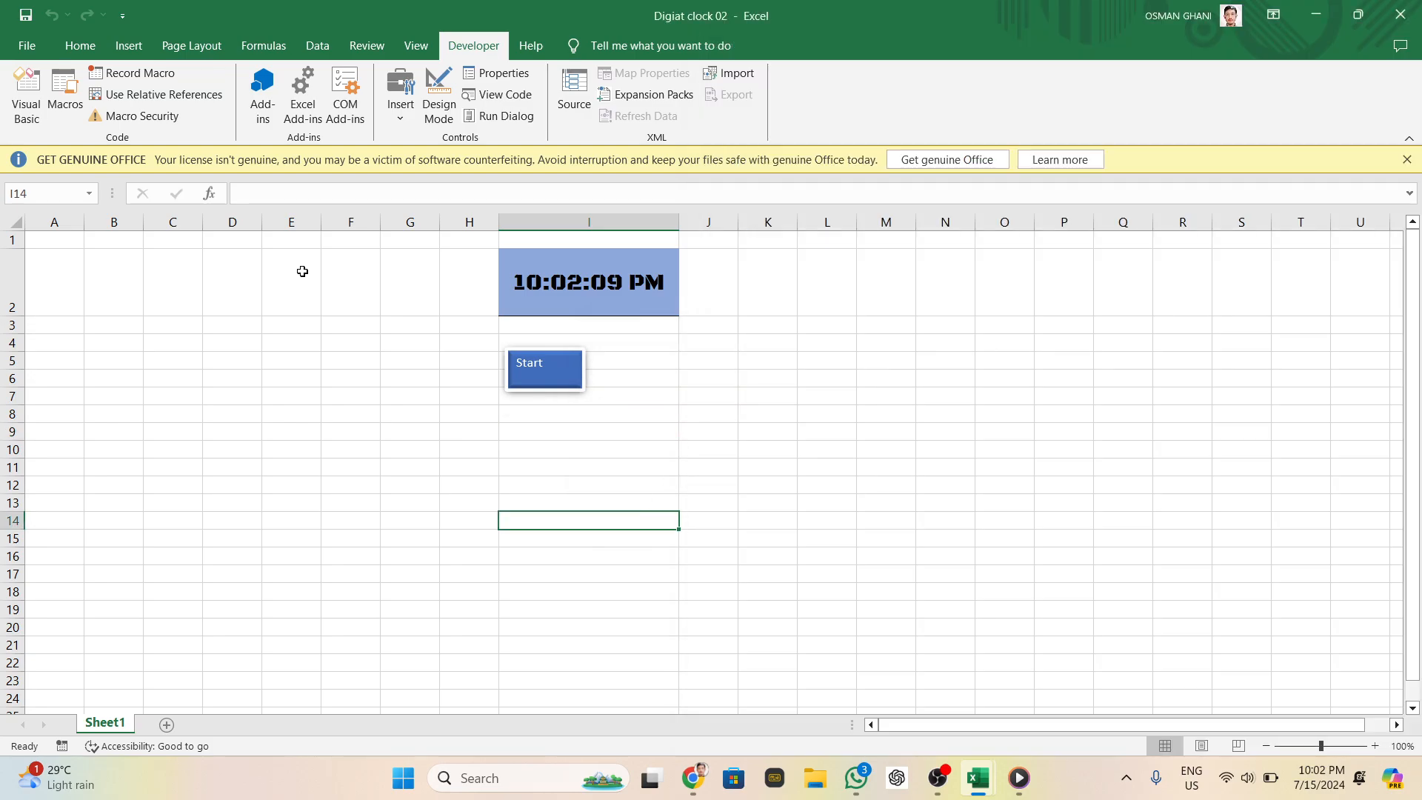
click(33, 46)
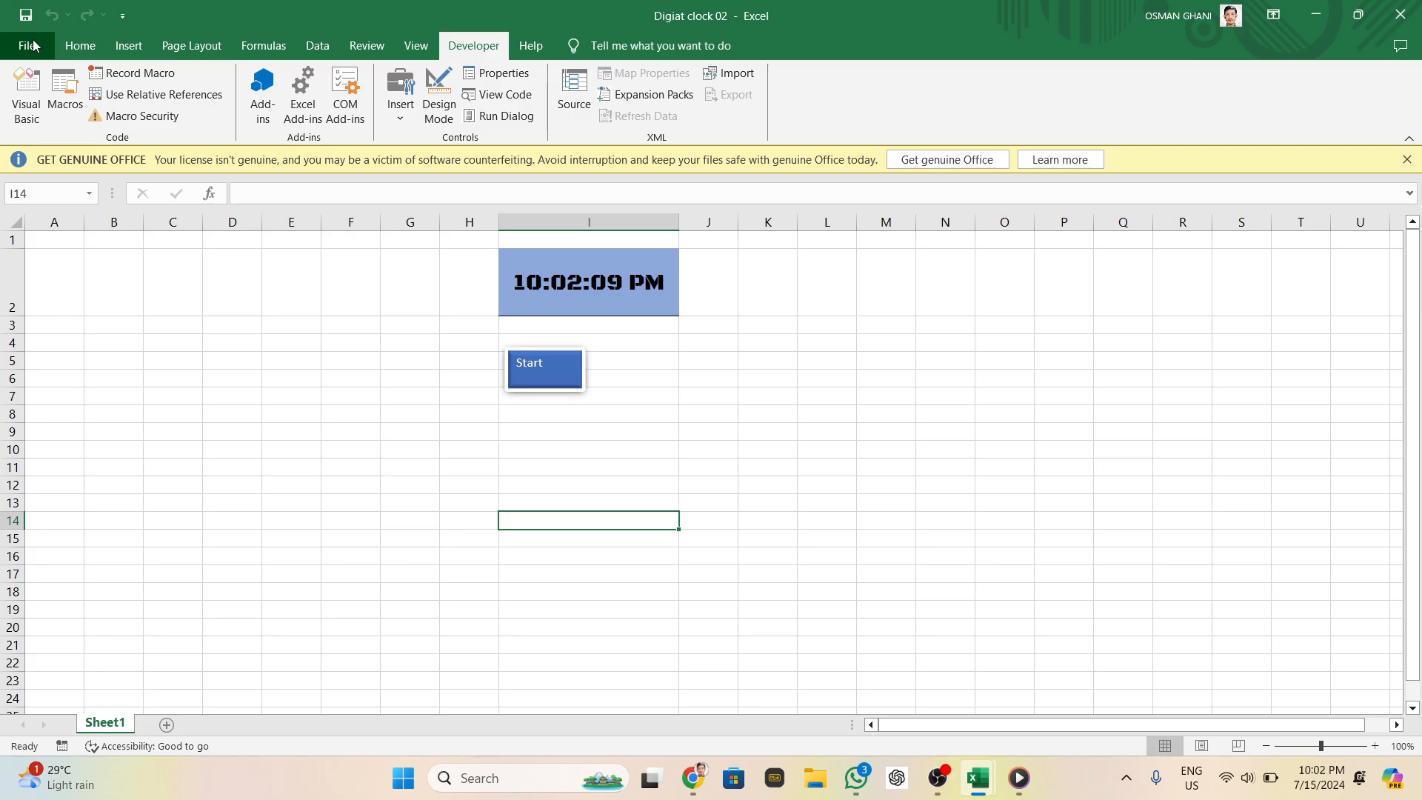
click(1402, 15)
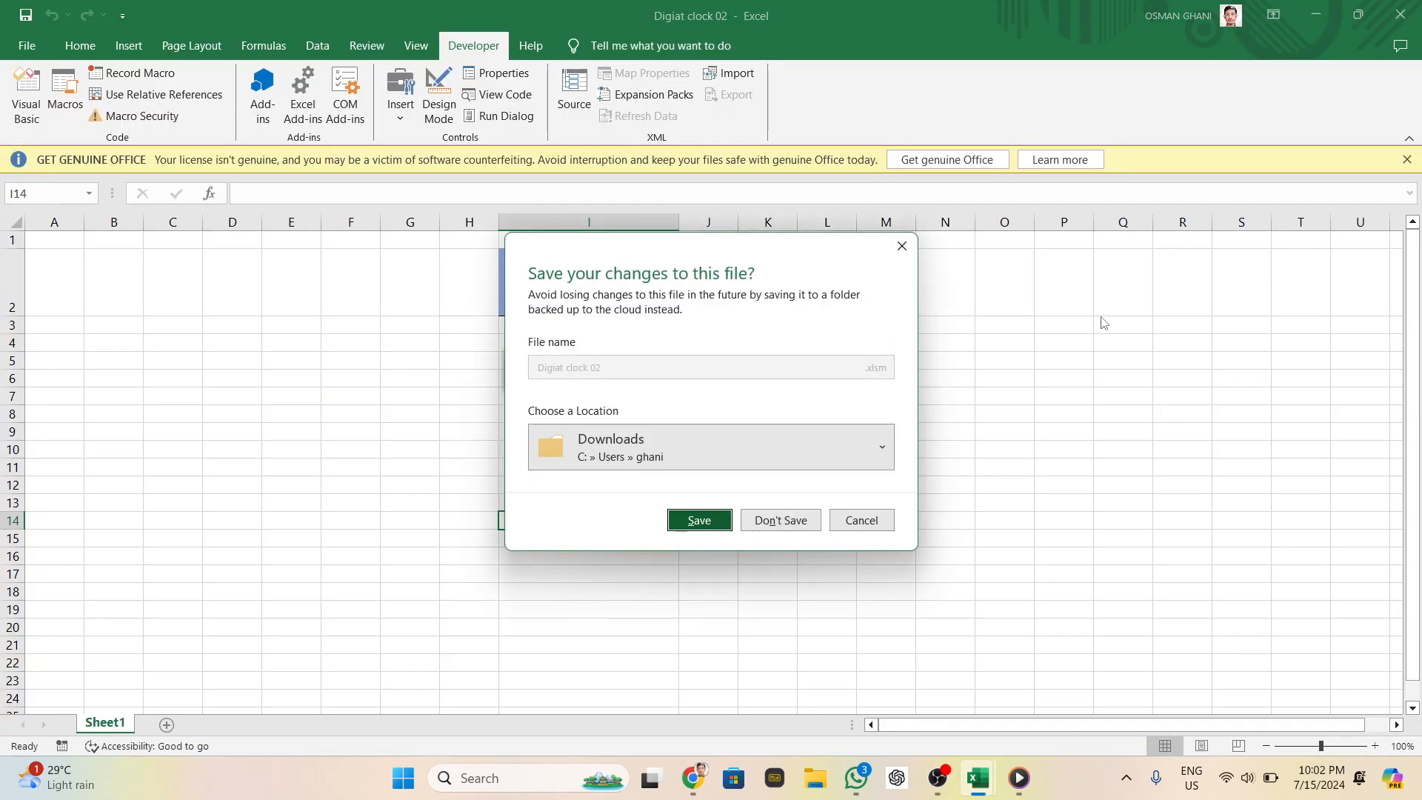
click(782, 520)
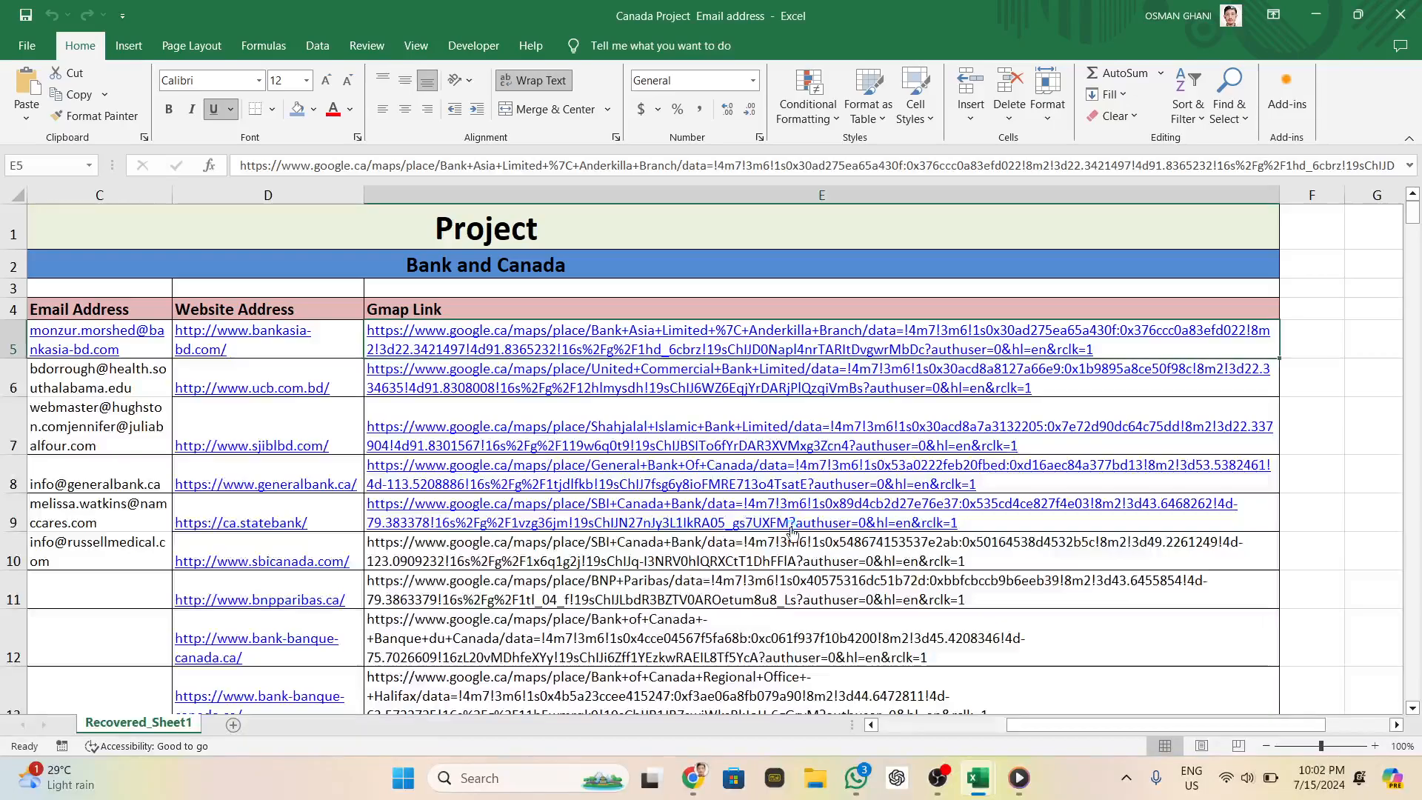
Create a blank workbook and select the range H3:R27 on Sheet1
click(27, 46)
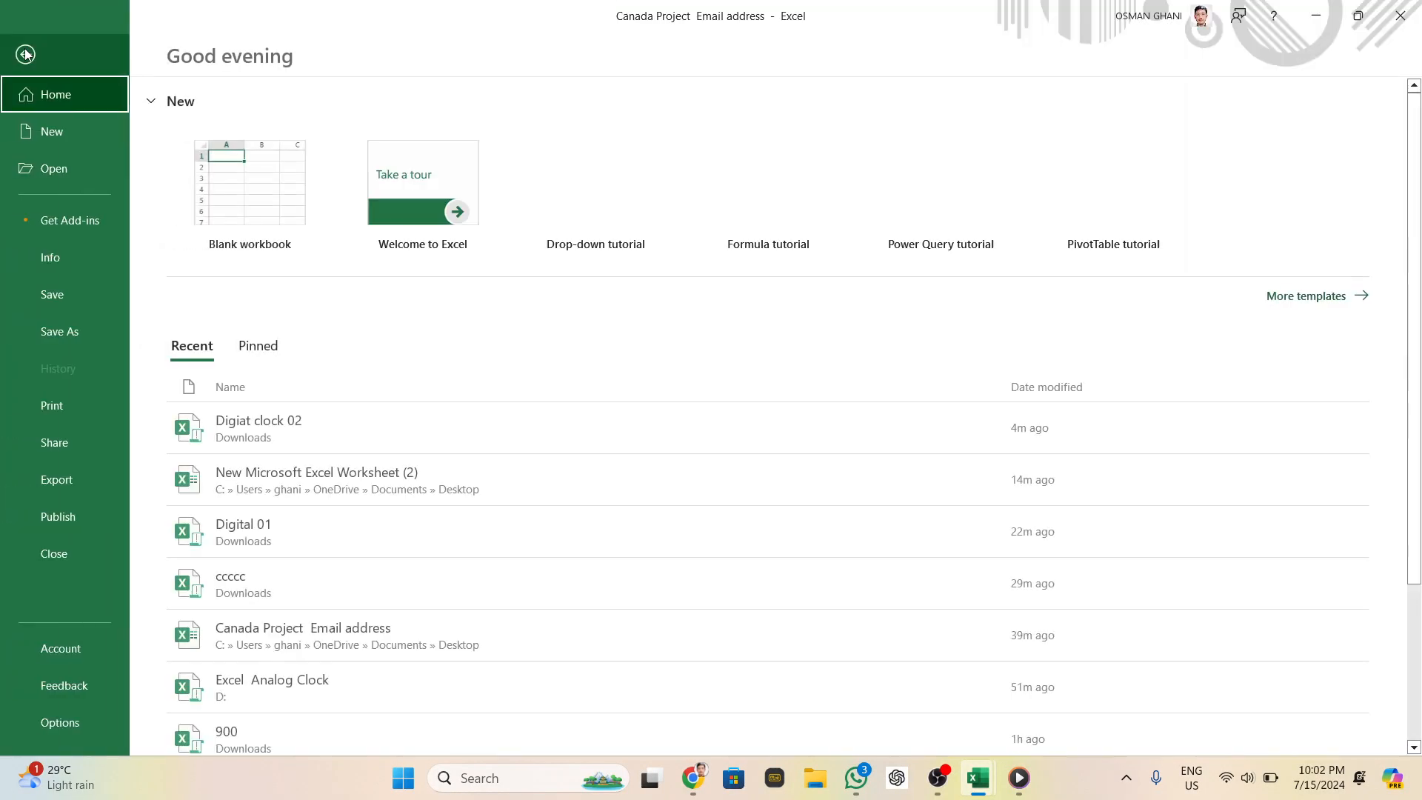
click(237, 149)
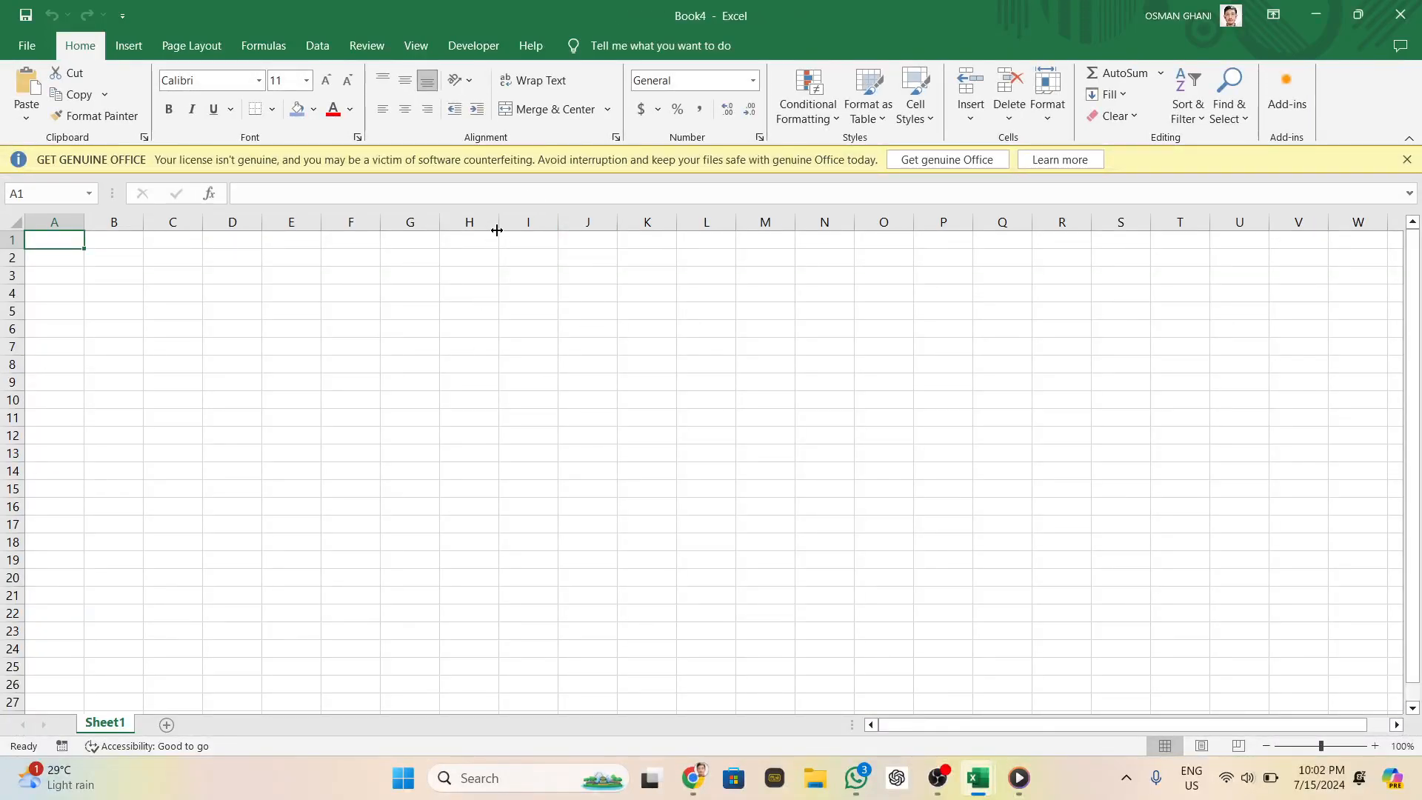
click(459, 276)
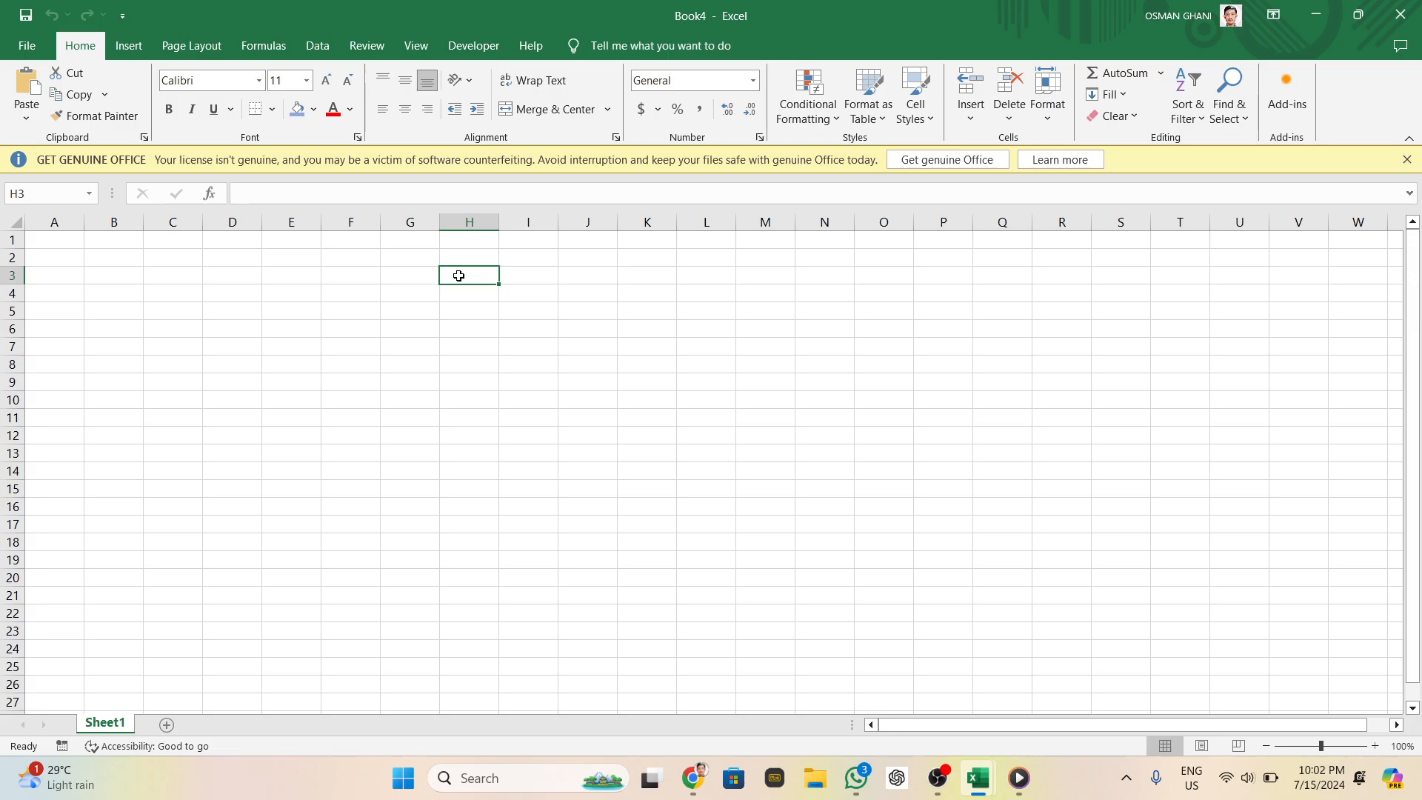
mouse_move(466, 283)
mouse_down()
mouse_move(931, 442)
mouse_move(904, 600)
mouse_move(1003, 645)
mouse_move(1056, 649)
mouse_move(1078, 669)
mouse_move(1080, 702)
mouse_up()
Switch to WhatsApp and copy the AddClockFrame macro message from the self-chat
mouse_move(939, 786)
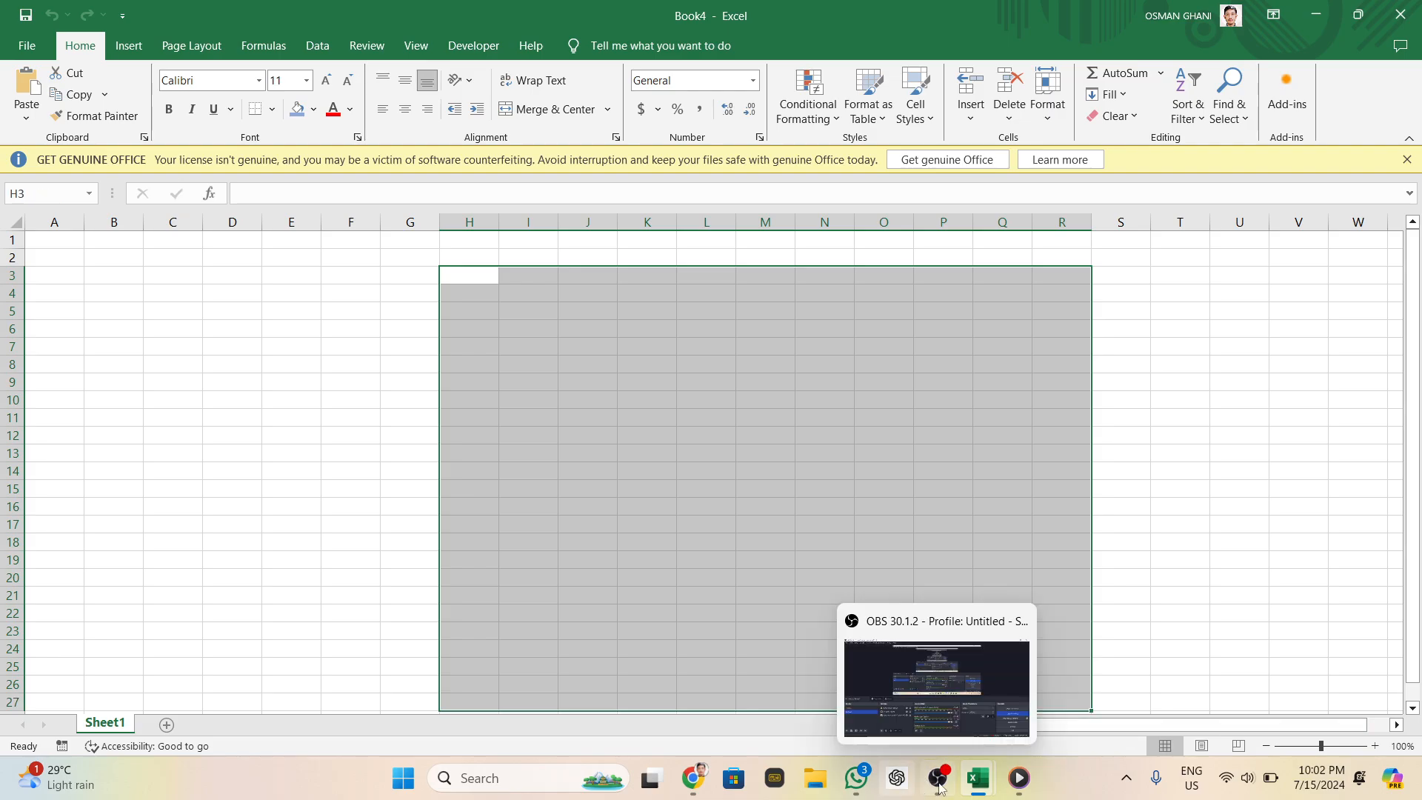
click(857, 778)
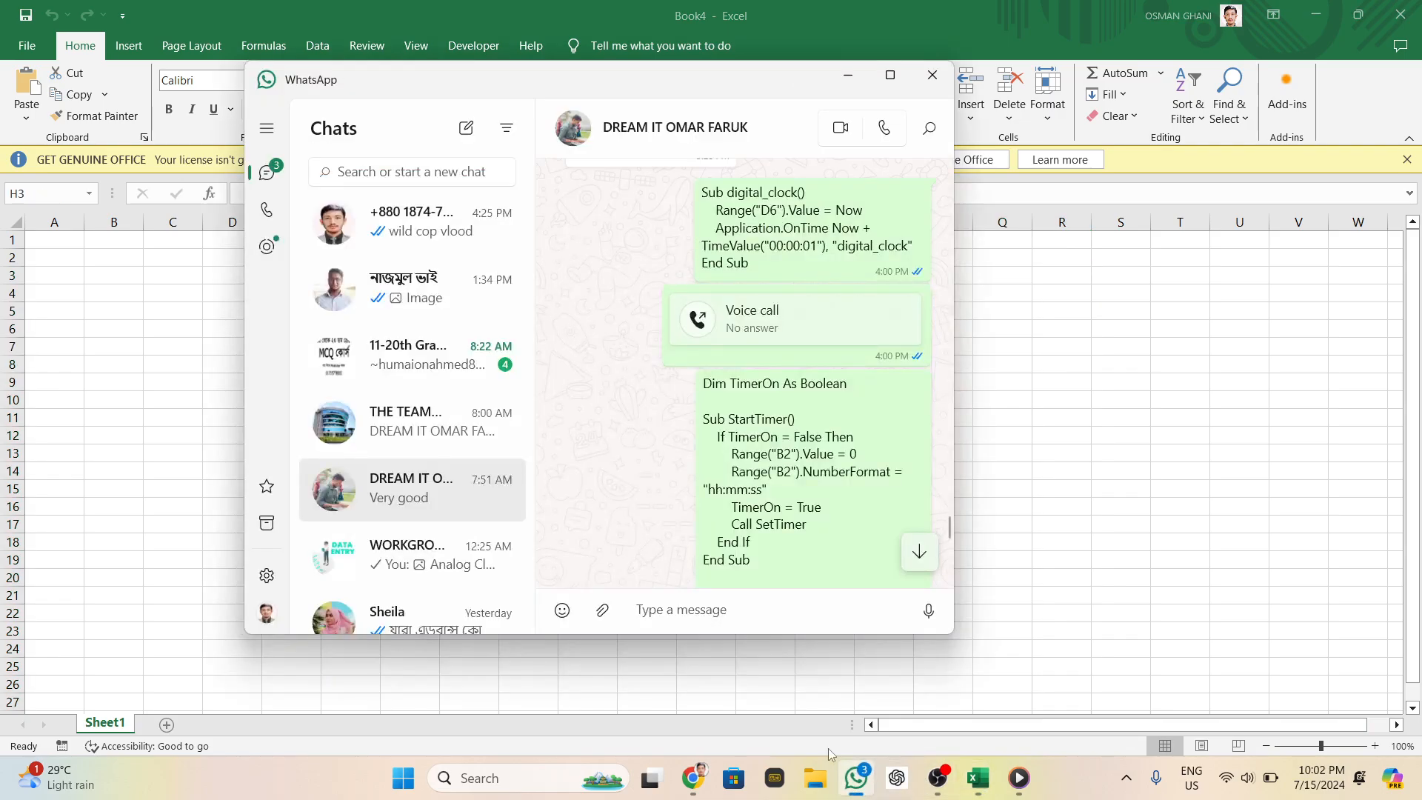
scroll(787, 491, down, 15)
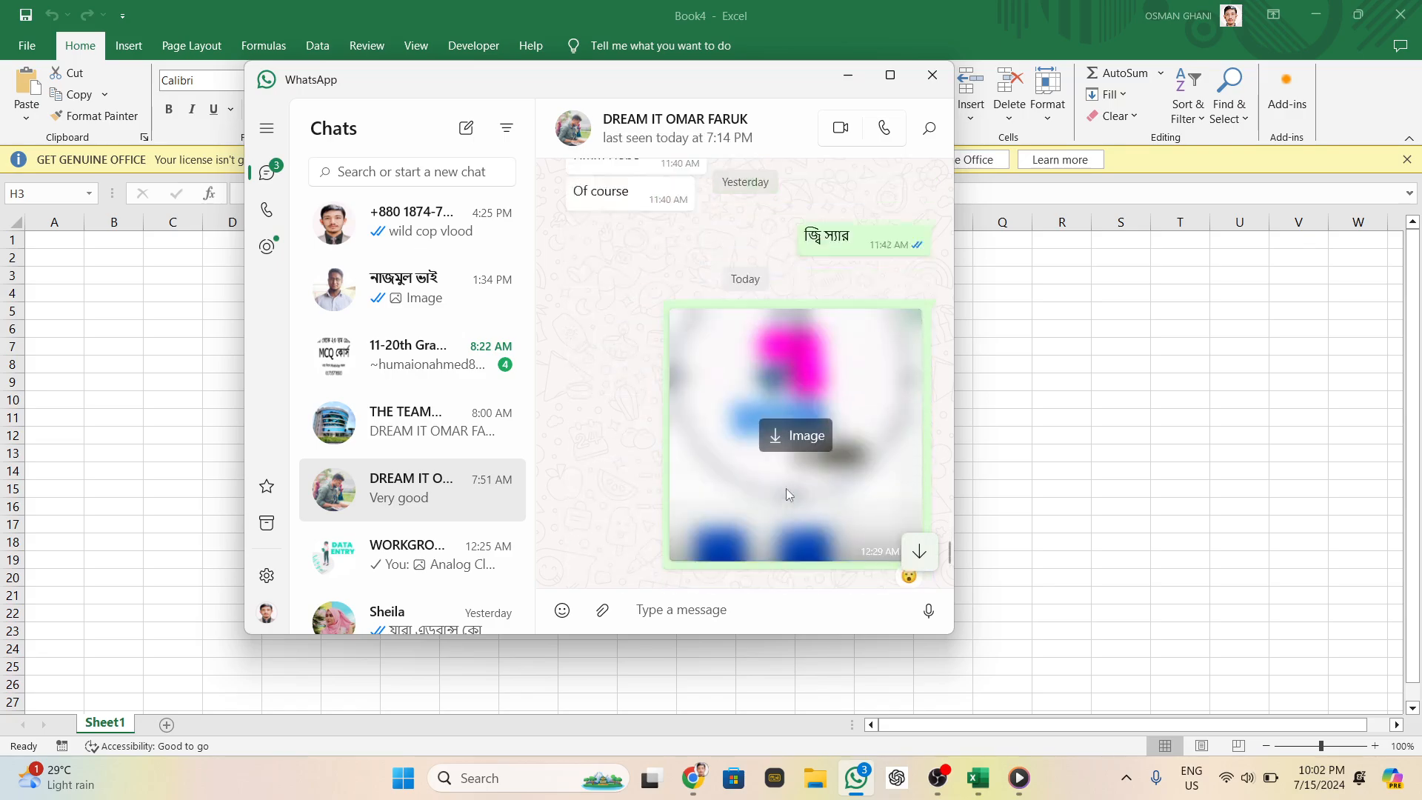
scroll(787, 492, up, 10)
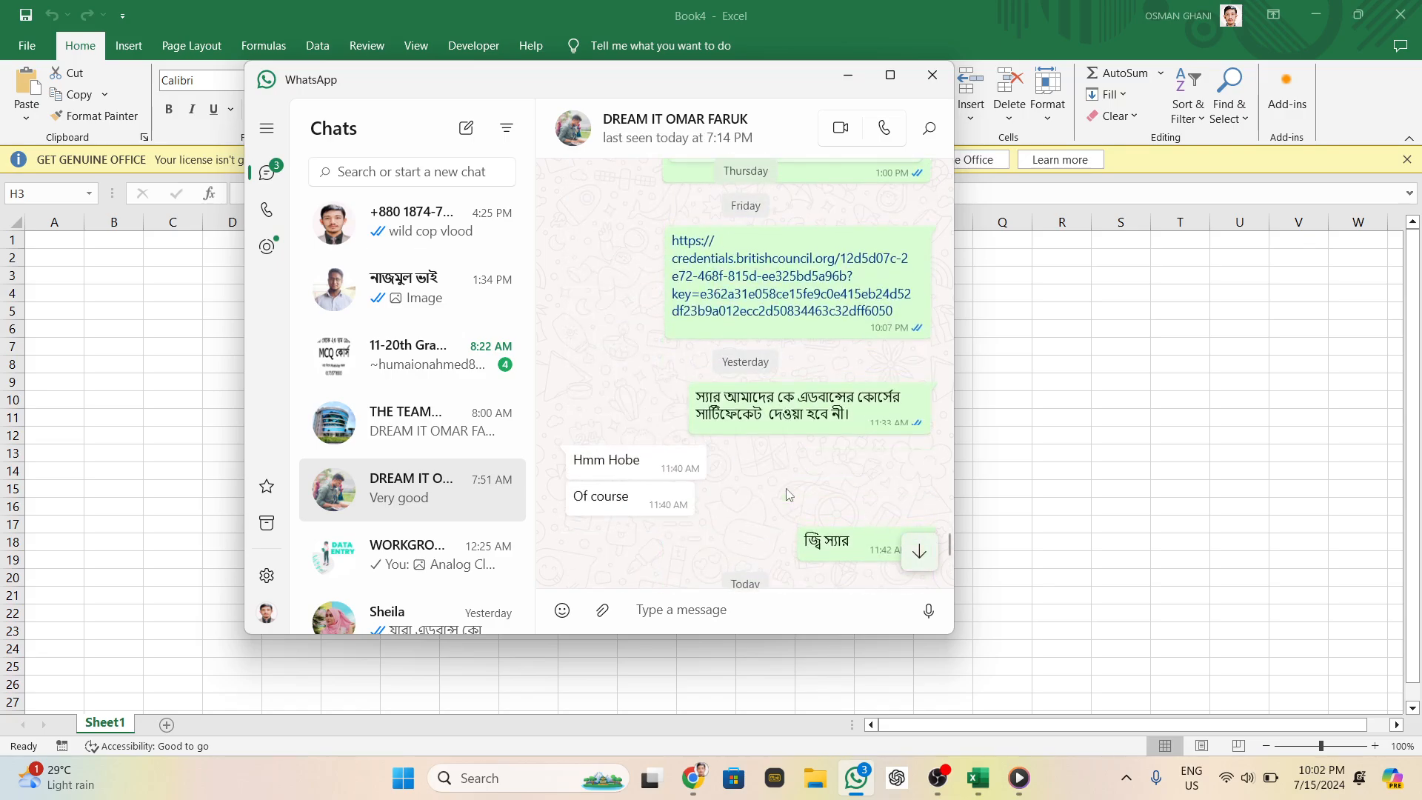
click(412, 222)
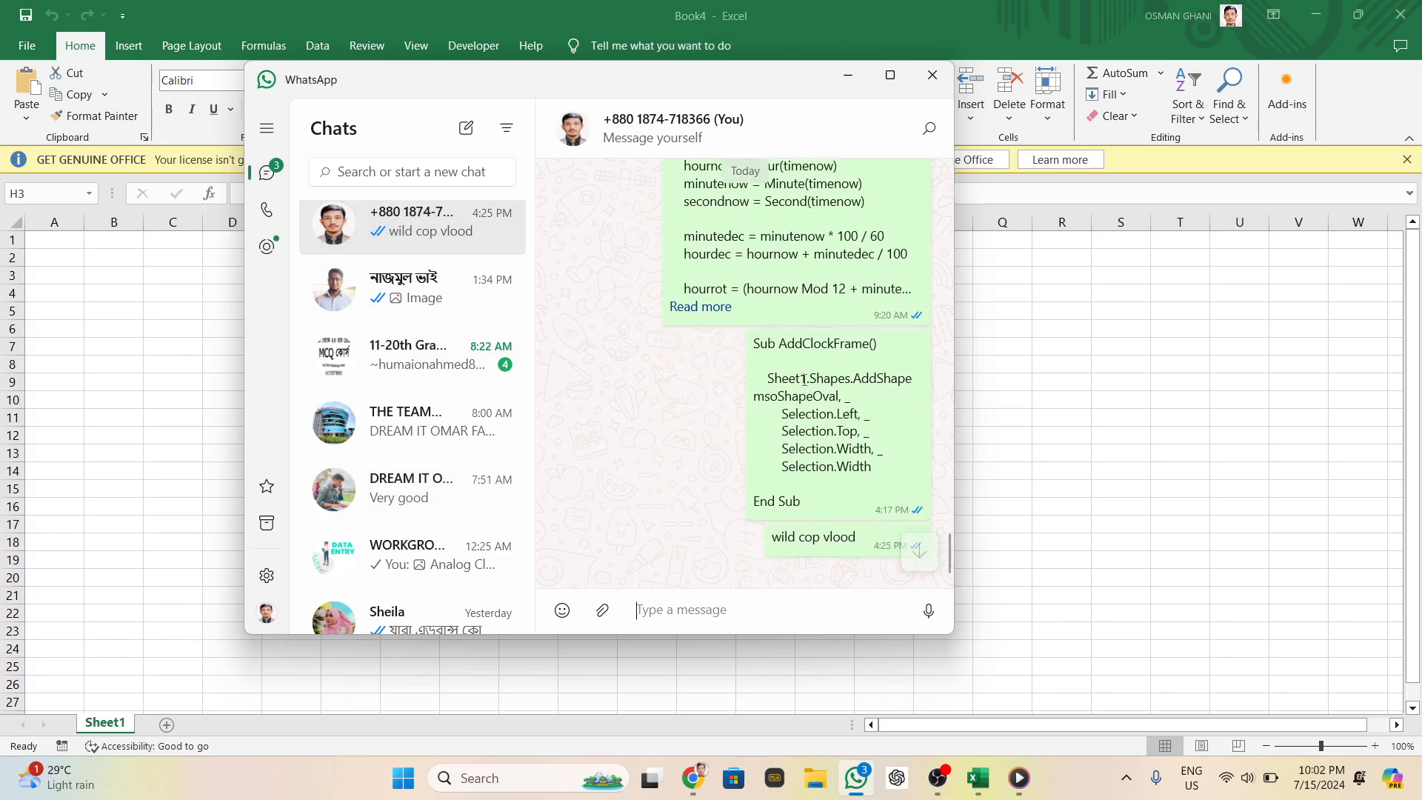
right_click(813, 421)
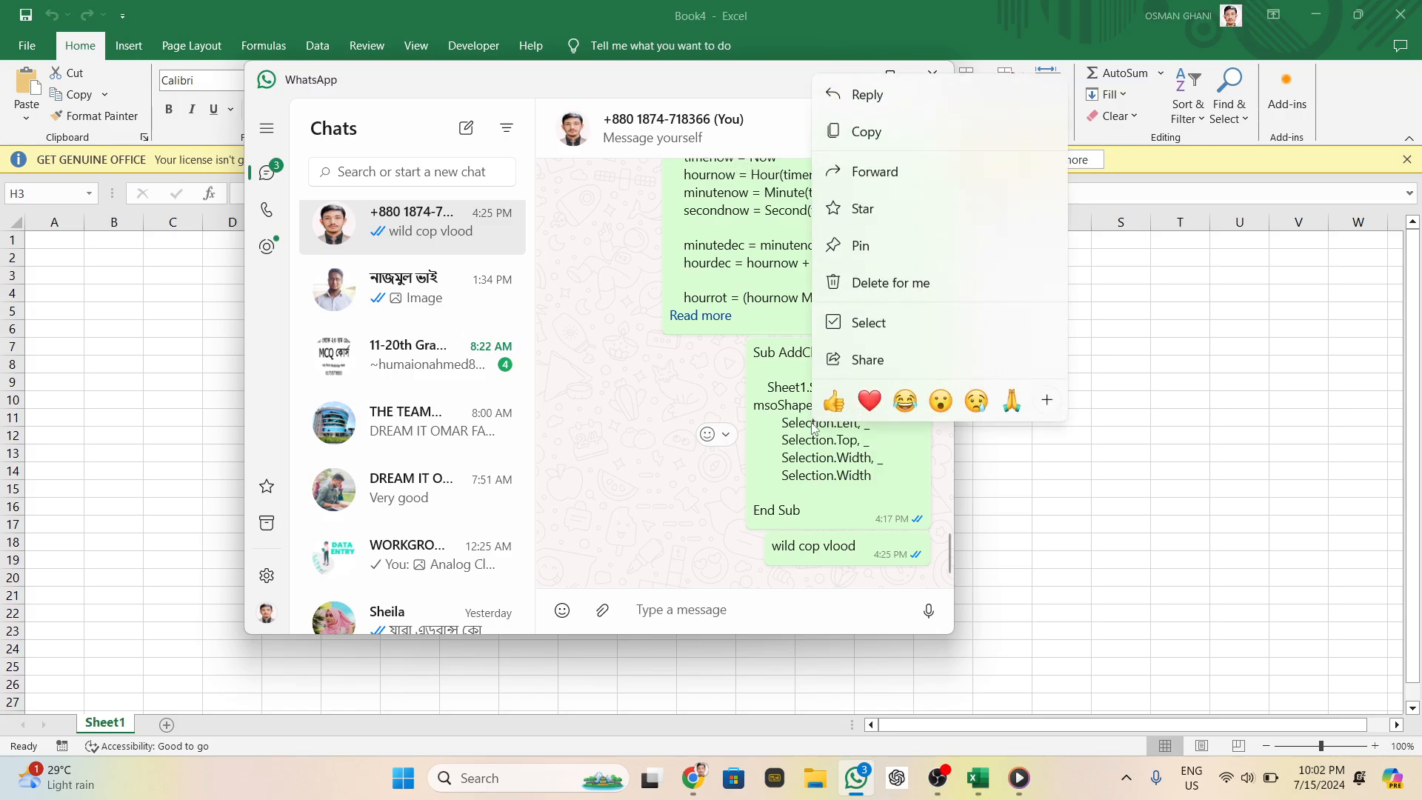
click(852, 129)
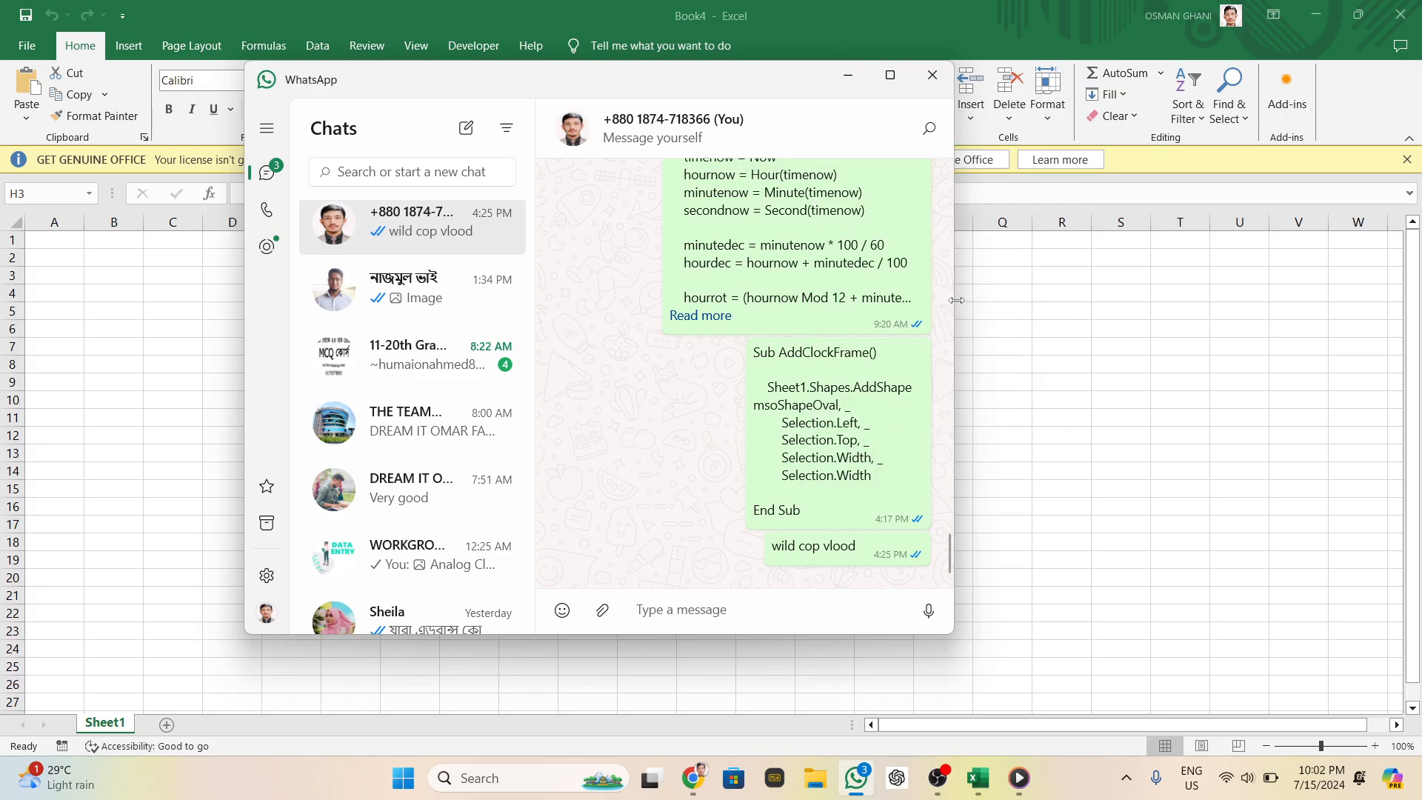
Return to the blank Excel workbook, insert a VBA module and paste the AddClockFrame macro into it
click(1063, 322)
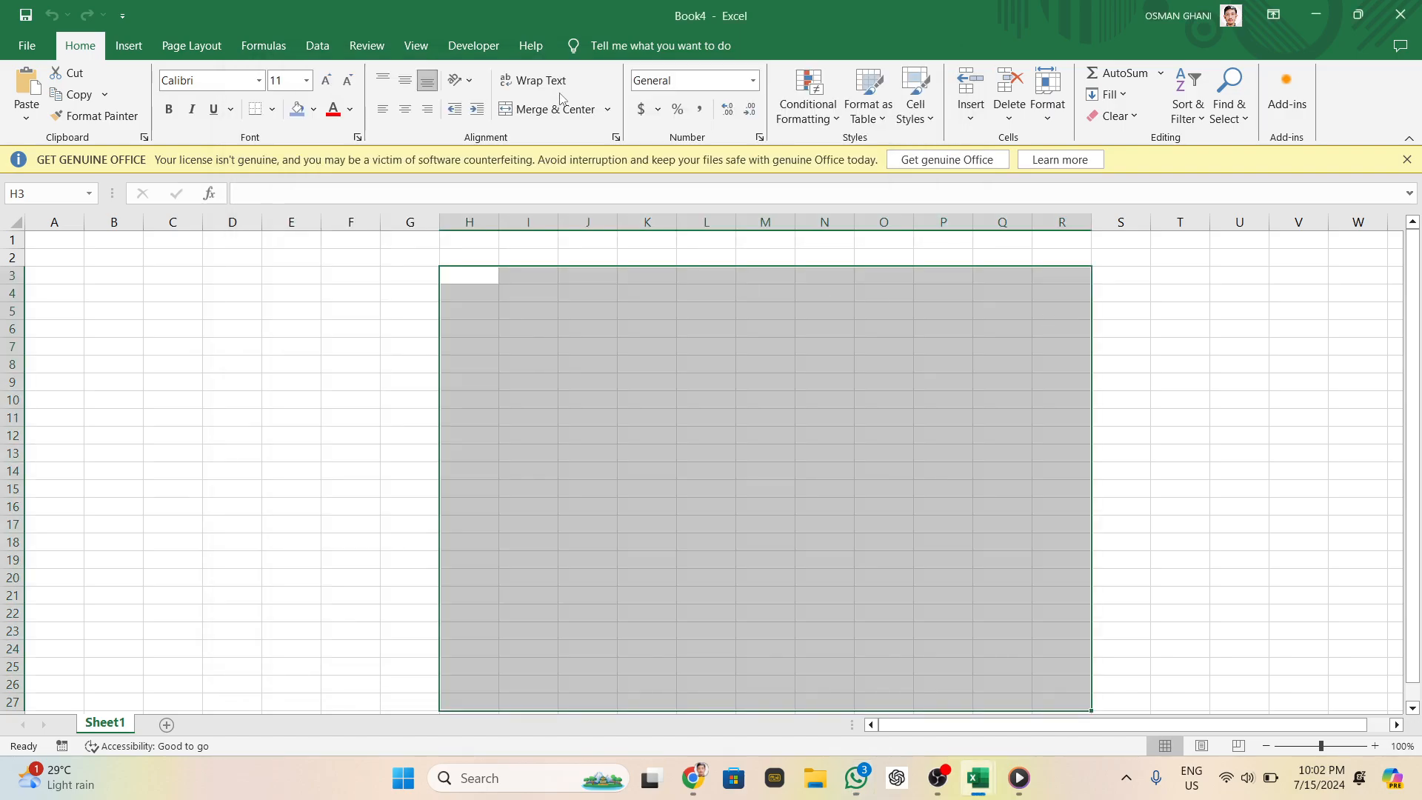
click(470, 43)
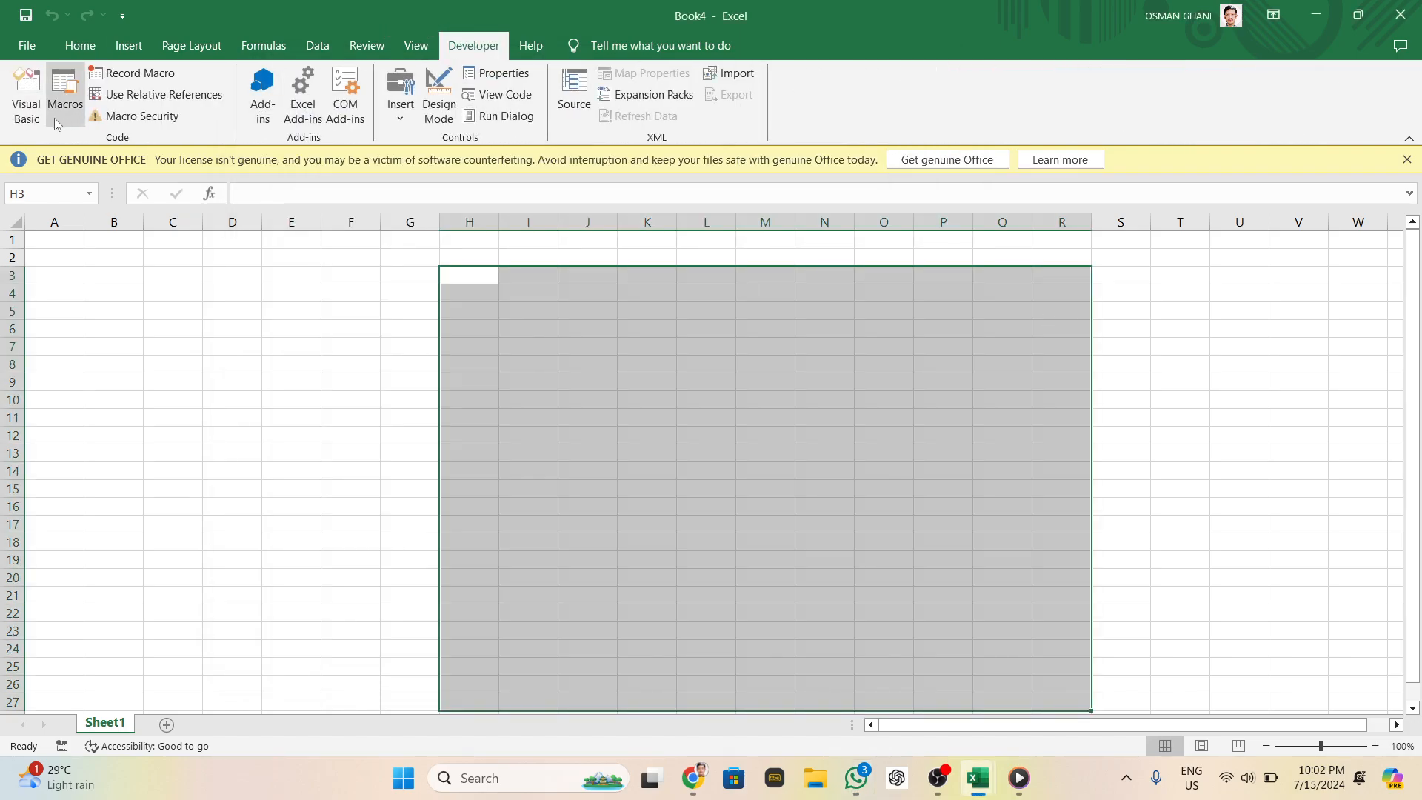
click(33, 124)
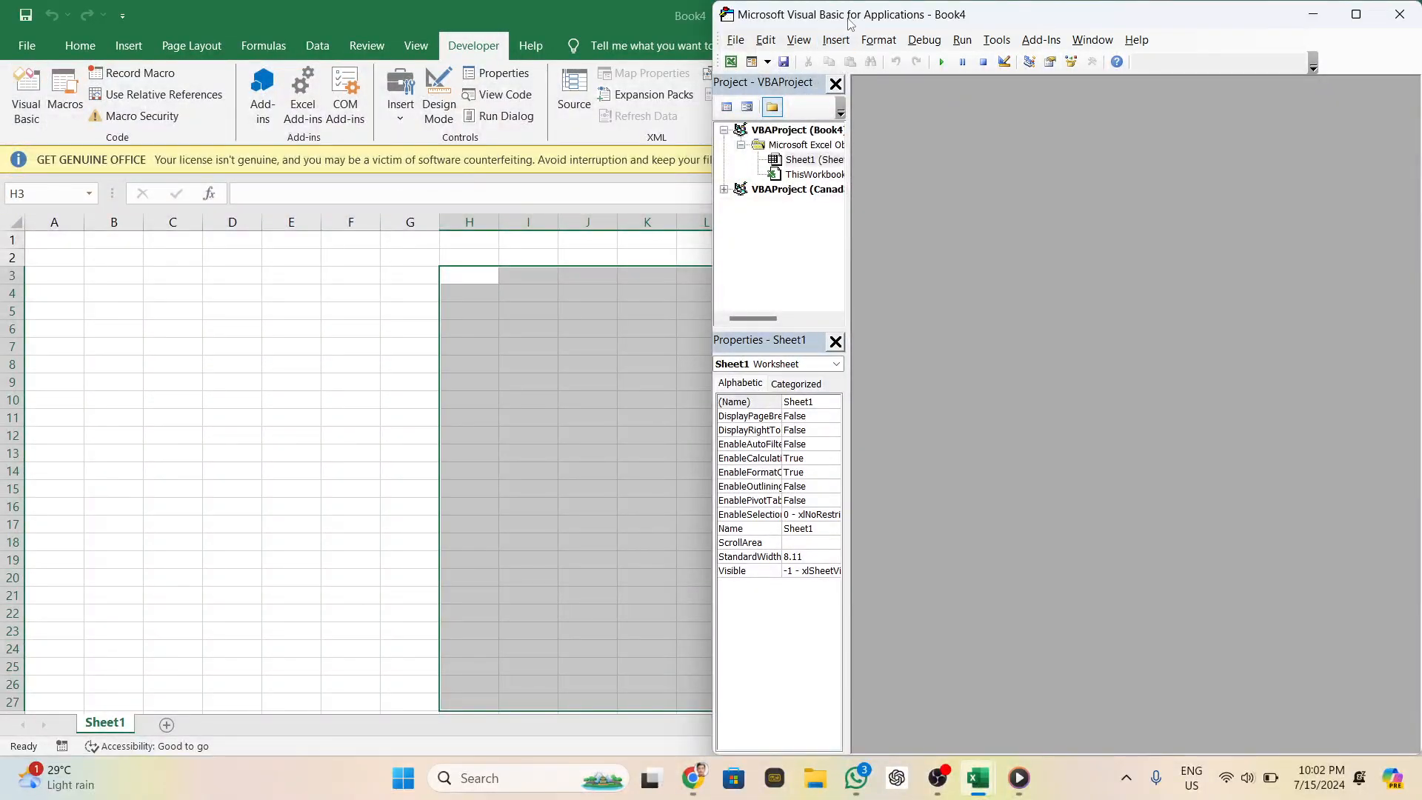
click(841, 40)
click(888, 99)
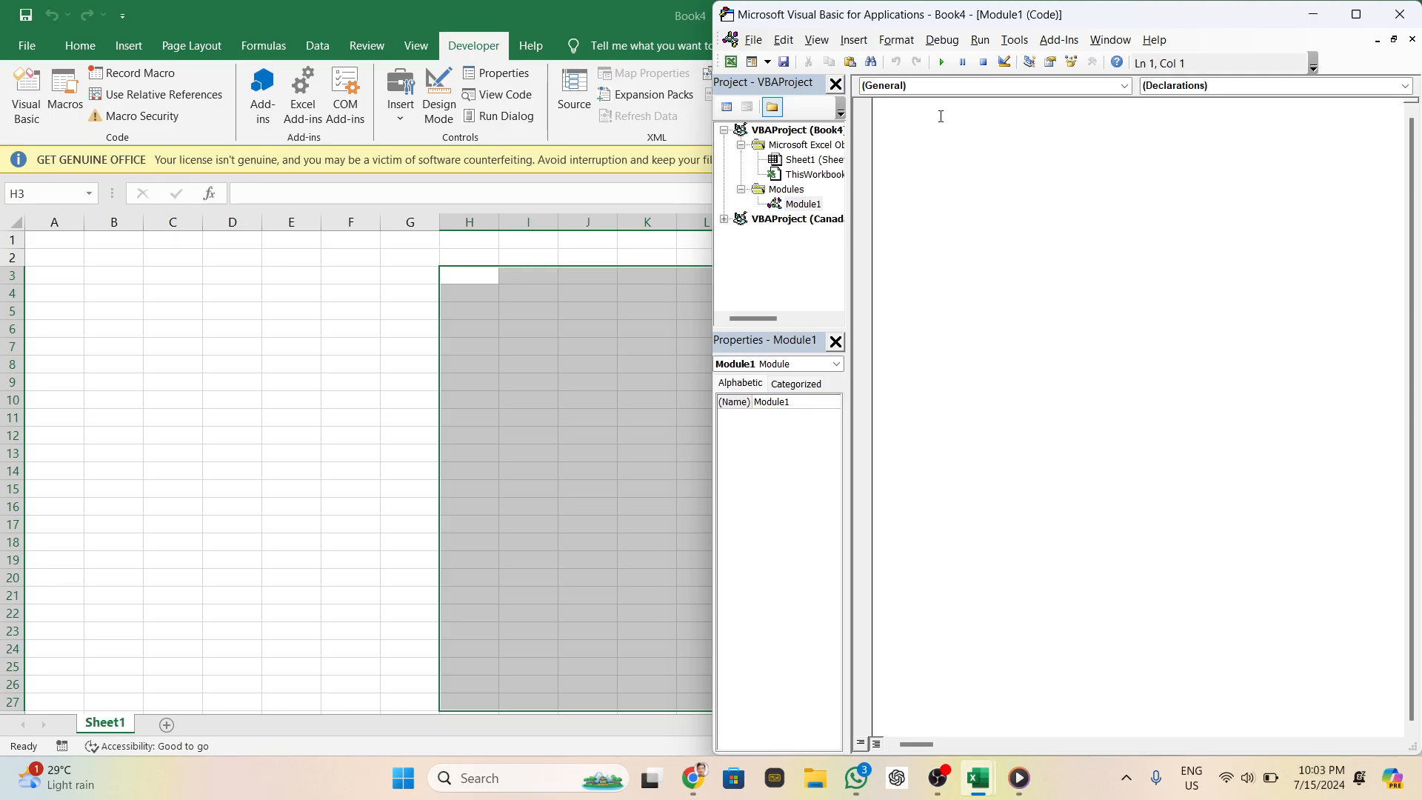
text(Sub AddClockFrame()      Sheet1.Shapes.AddShape msoShapeOval, _         Selection.Left, _         Selection.Top, _         Selection.Width, _         Selection.Width  End Sub)
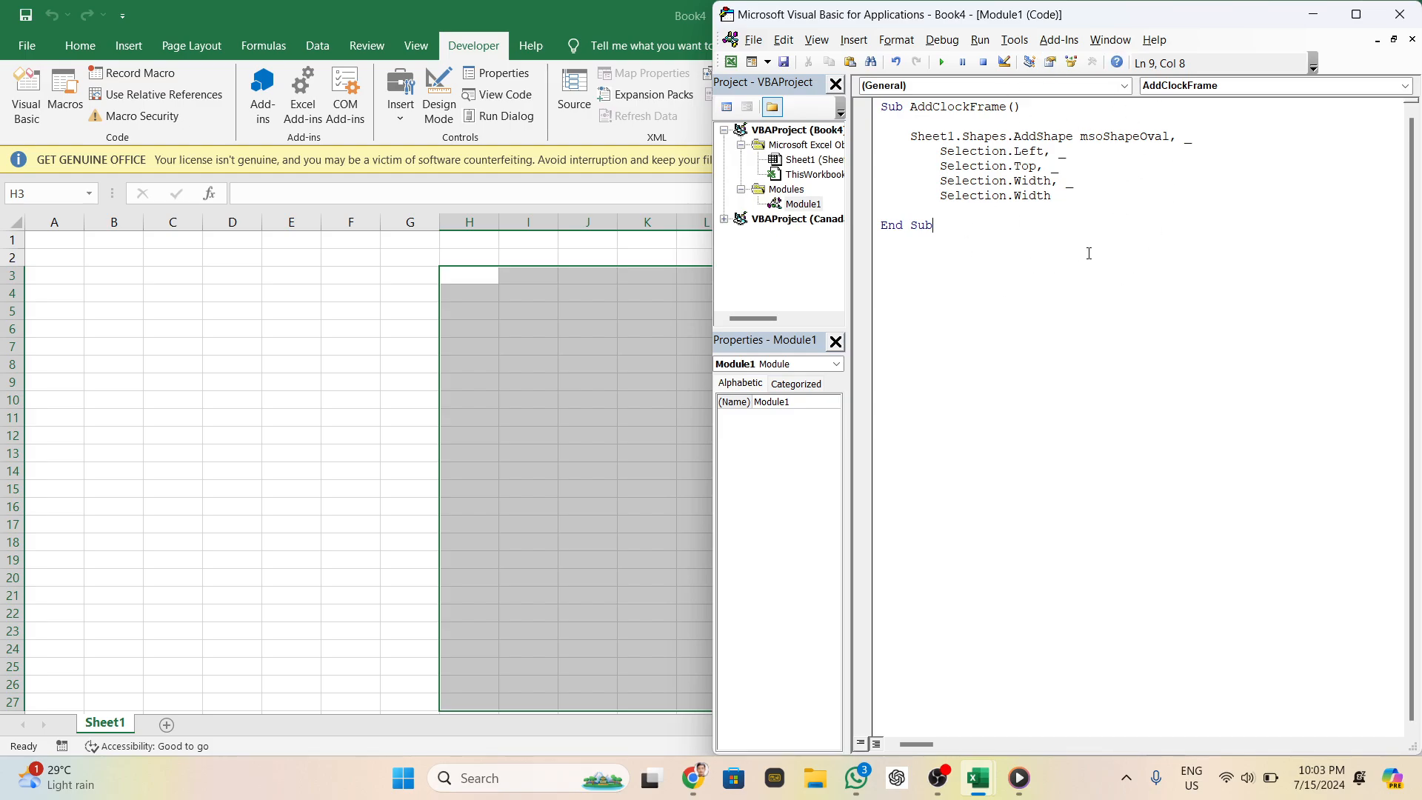
Rename the new VBA module as Layout
click(808, 405)
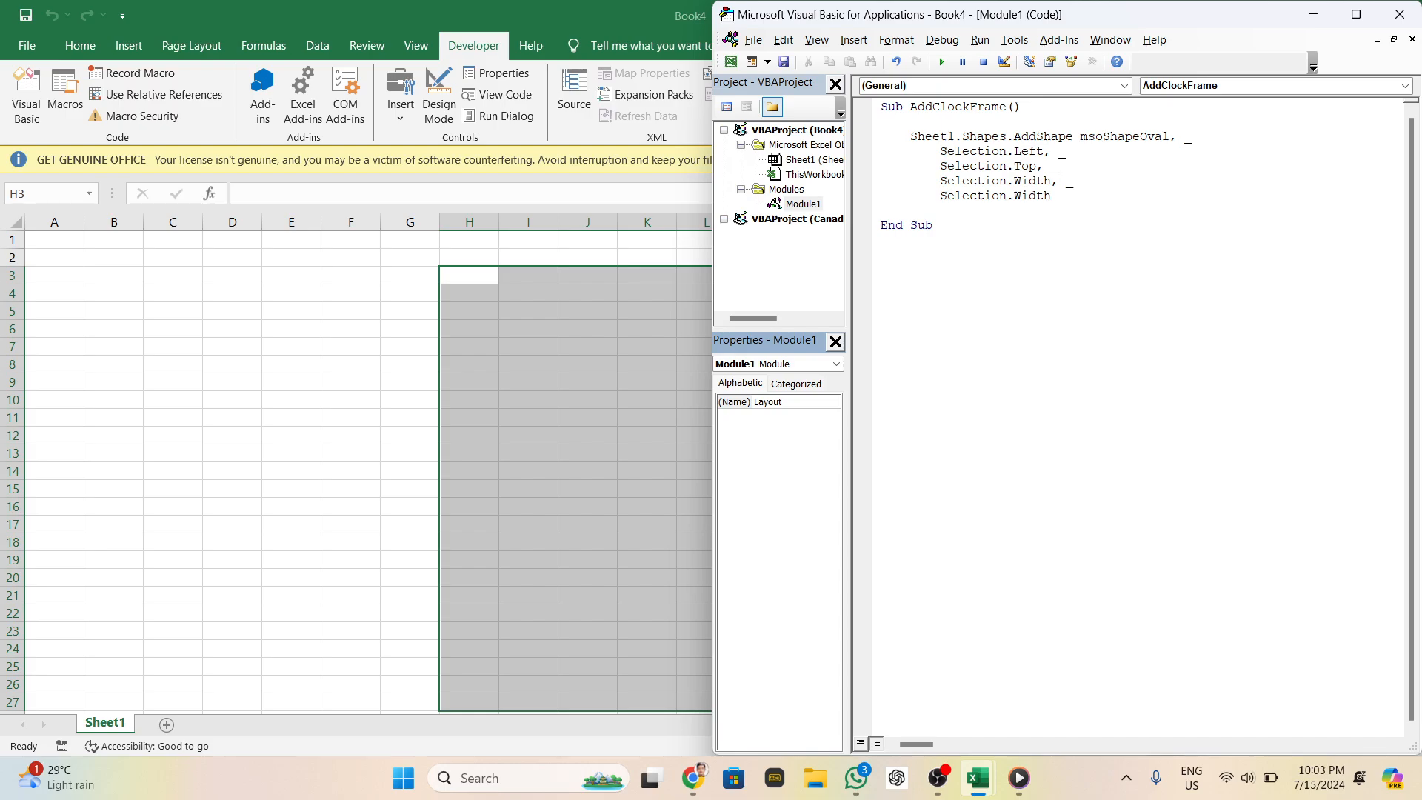
key(Return)
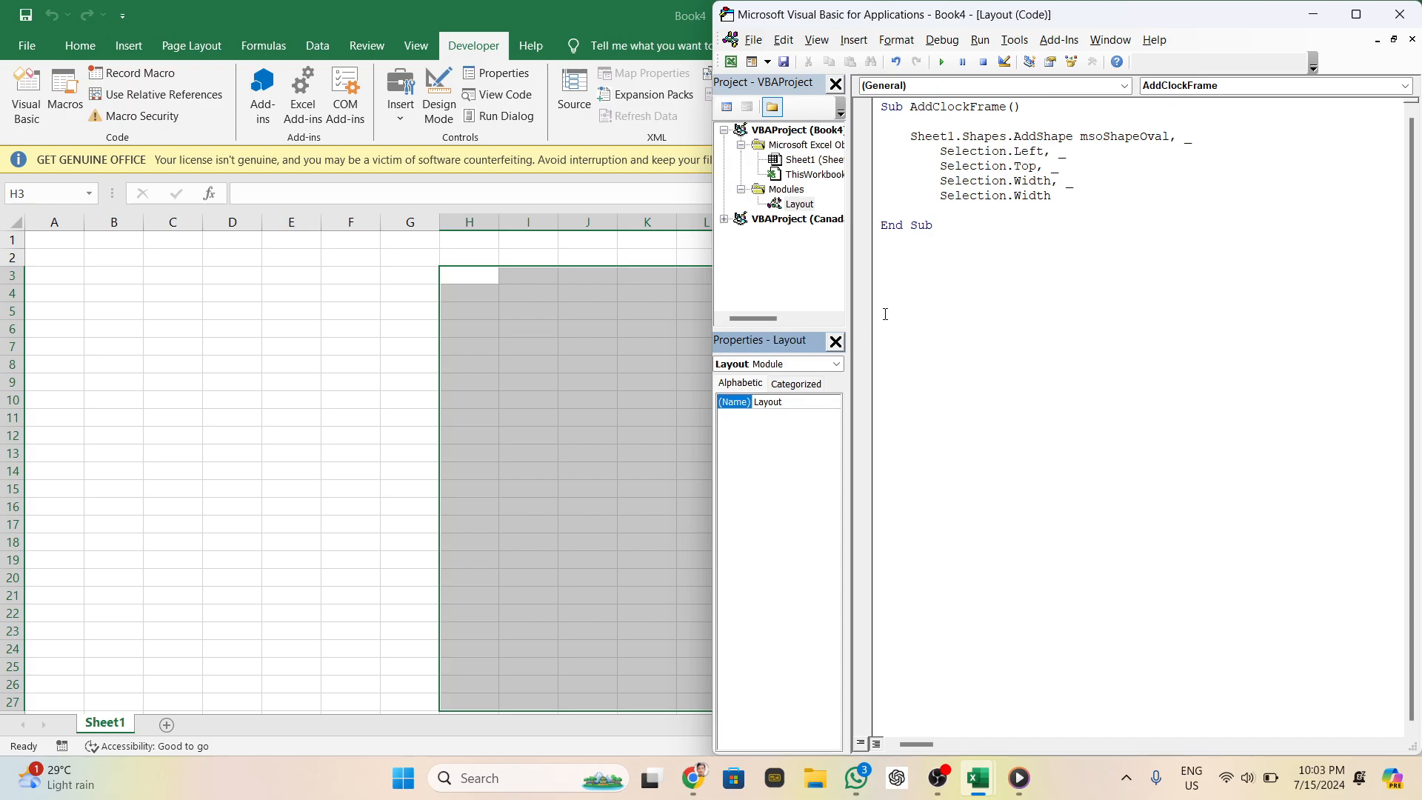
click(1060, 212)
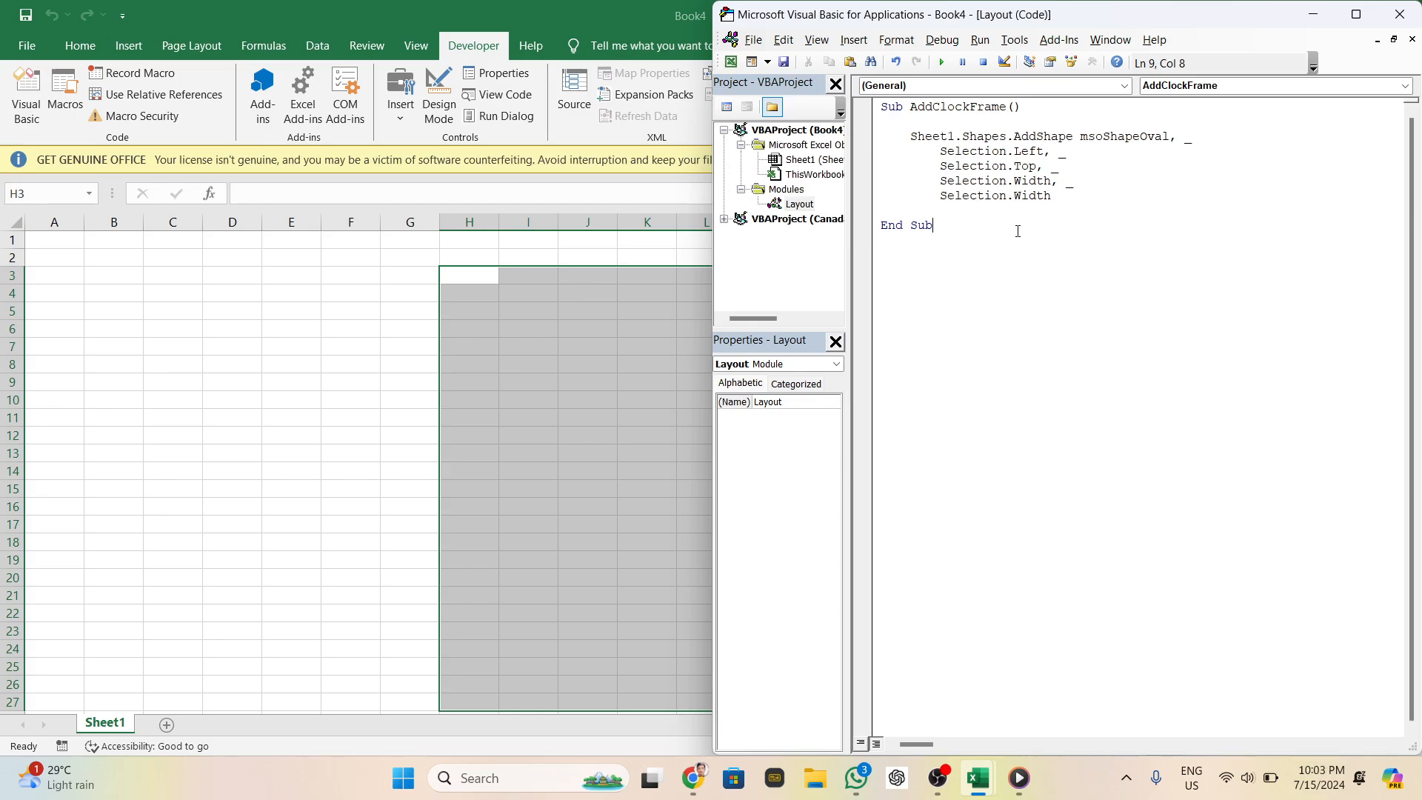
Save the workbook in Downloads as "Anlogk Clock 01" in the Excel Macro-Enabled Workbook format
key(ctrl+s)
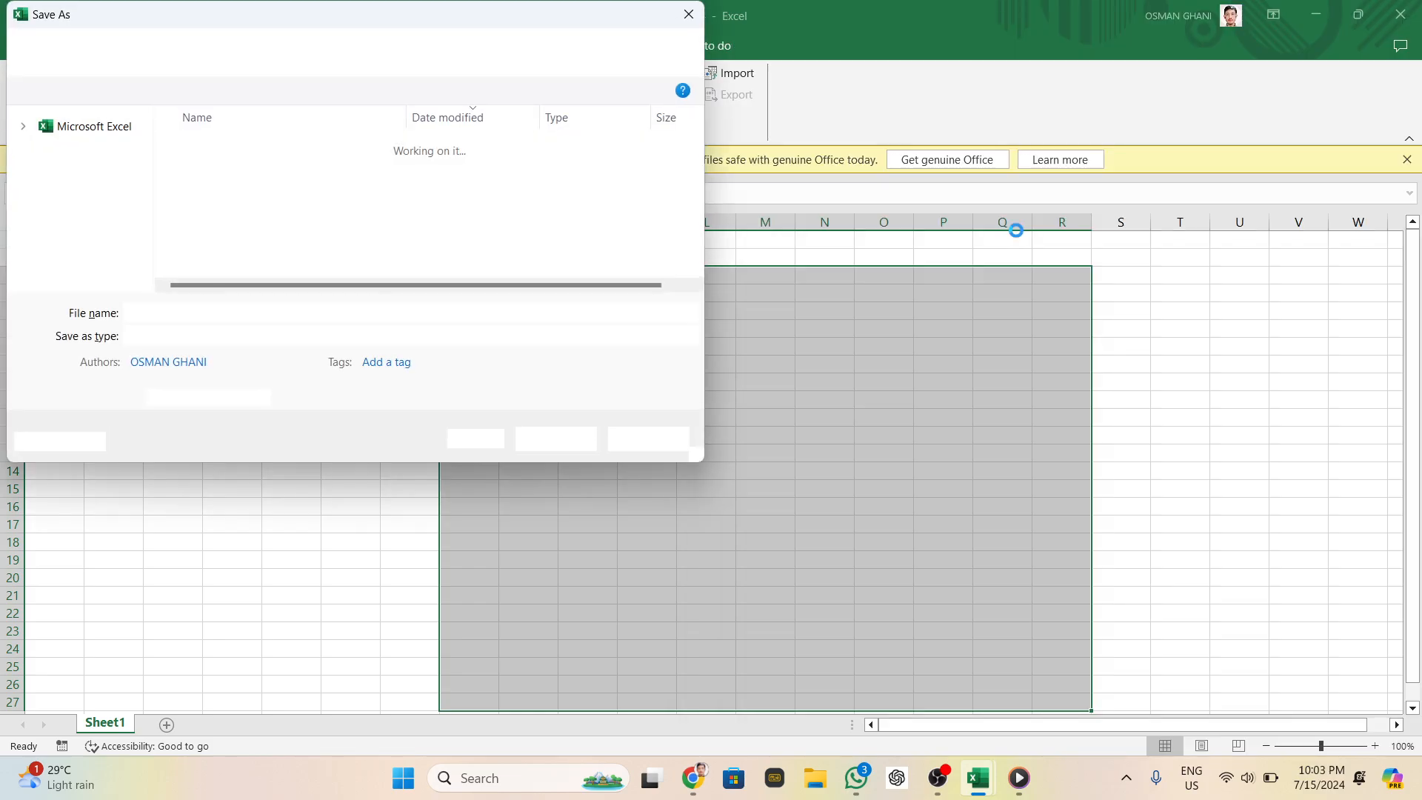
click(422, 335)
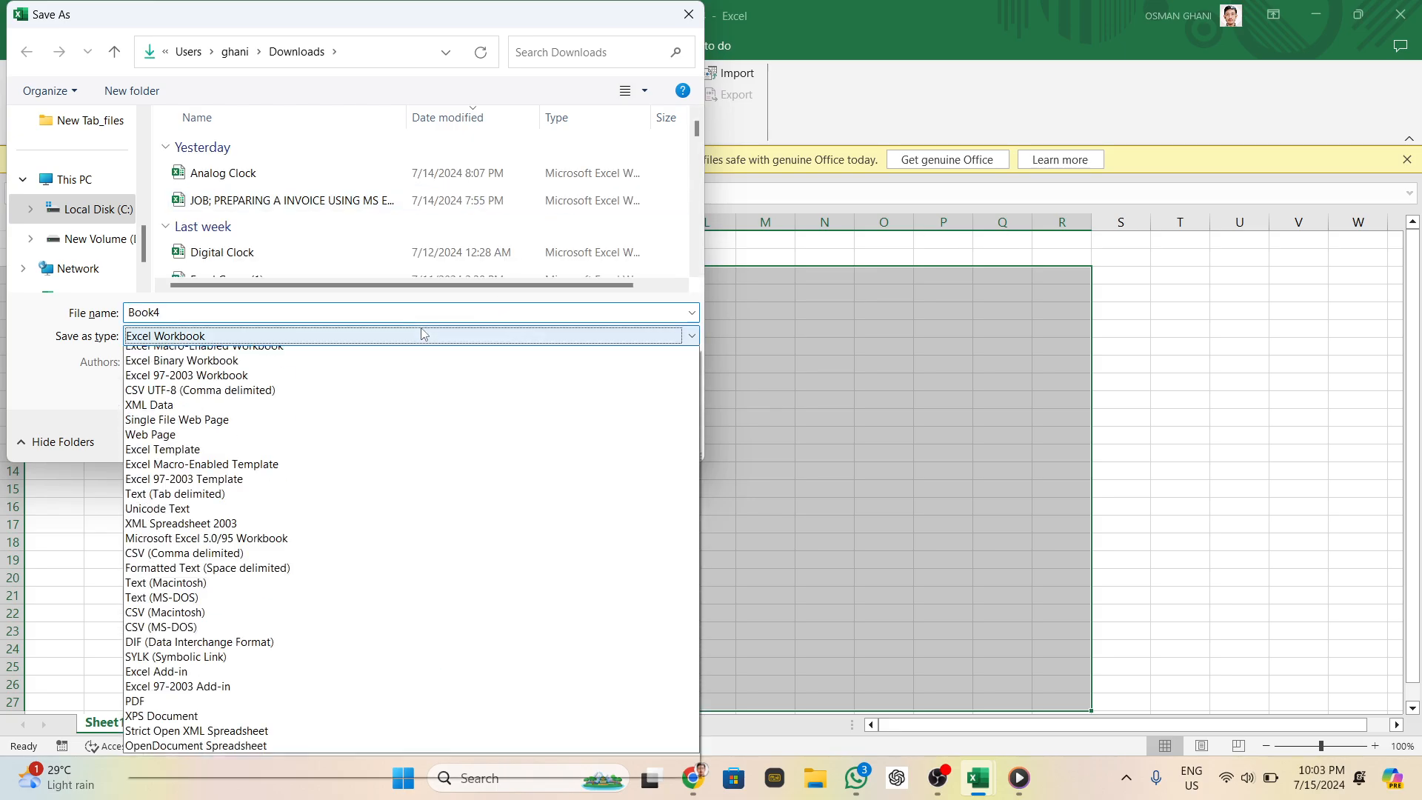
click(396, 370)
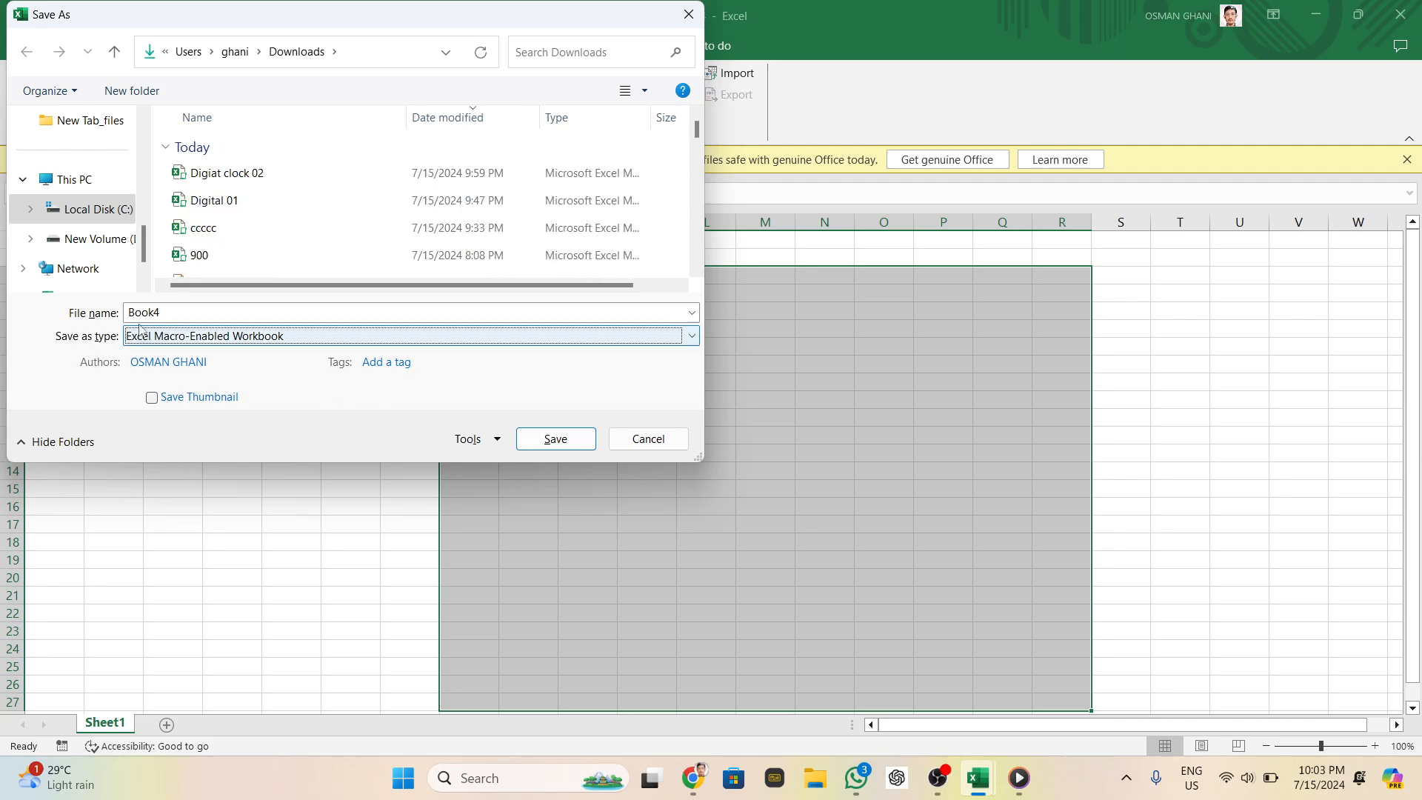
double_click(205, 310)
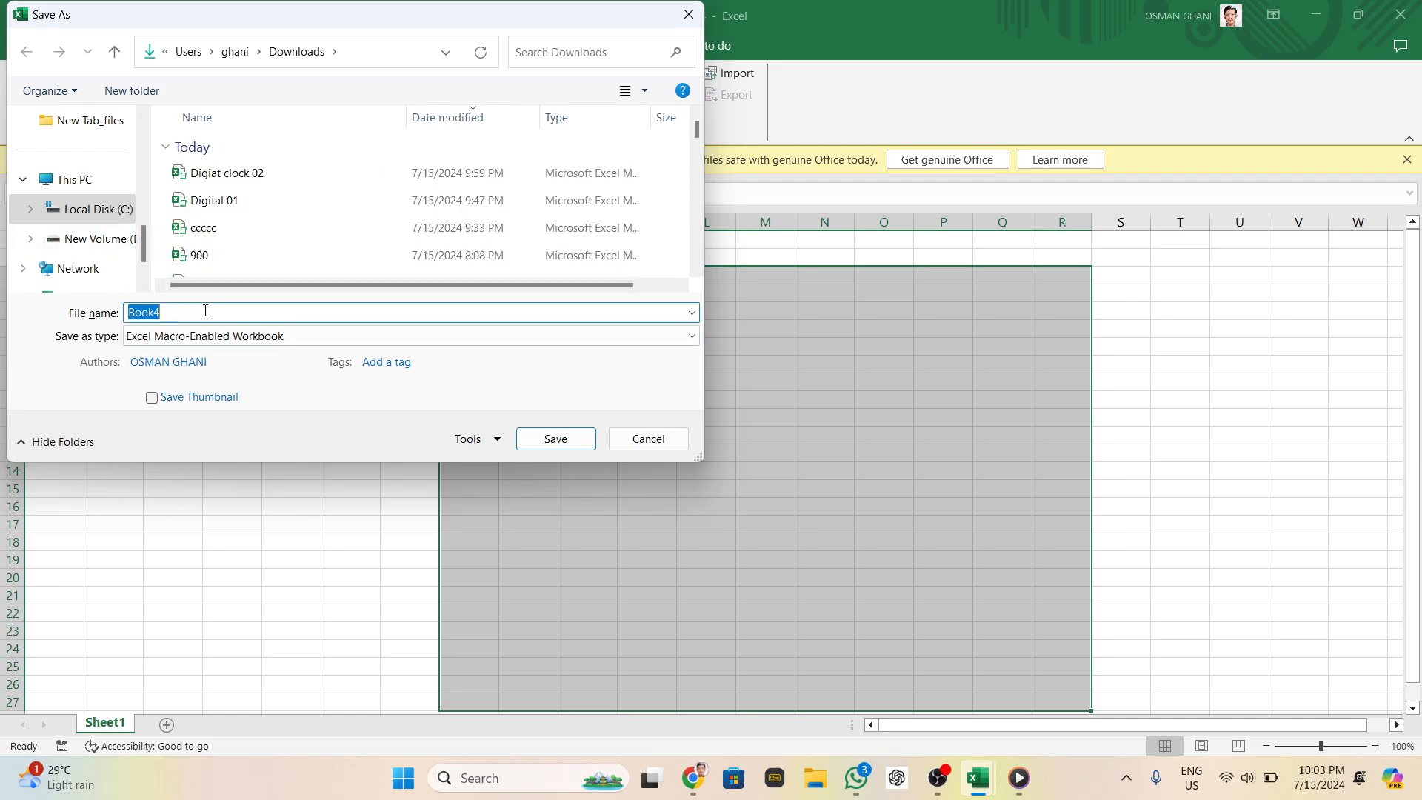
text(A)
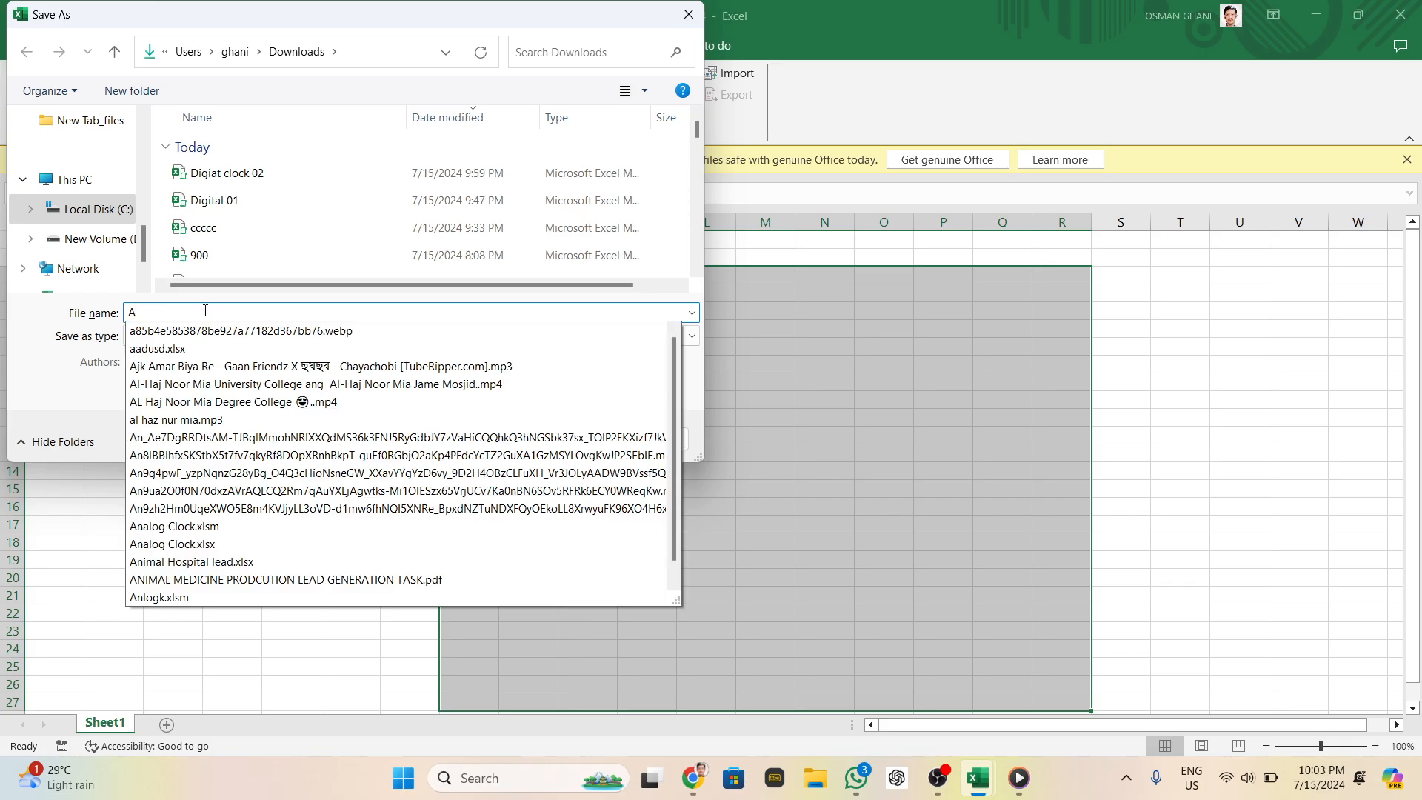
text(nl)
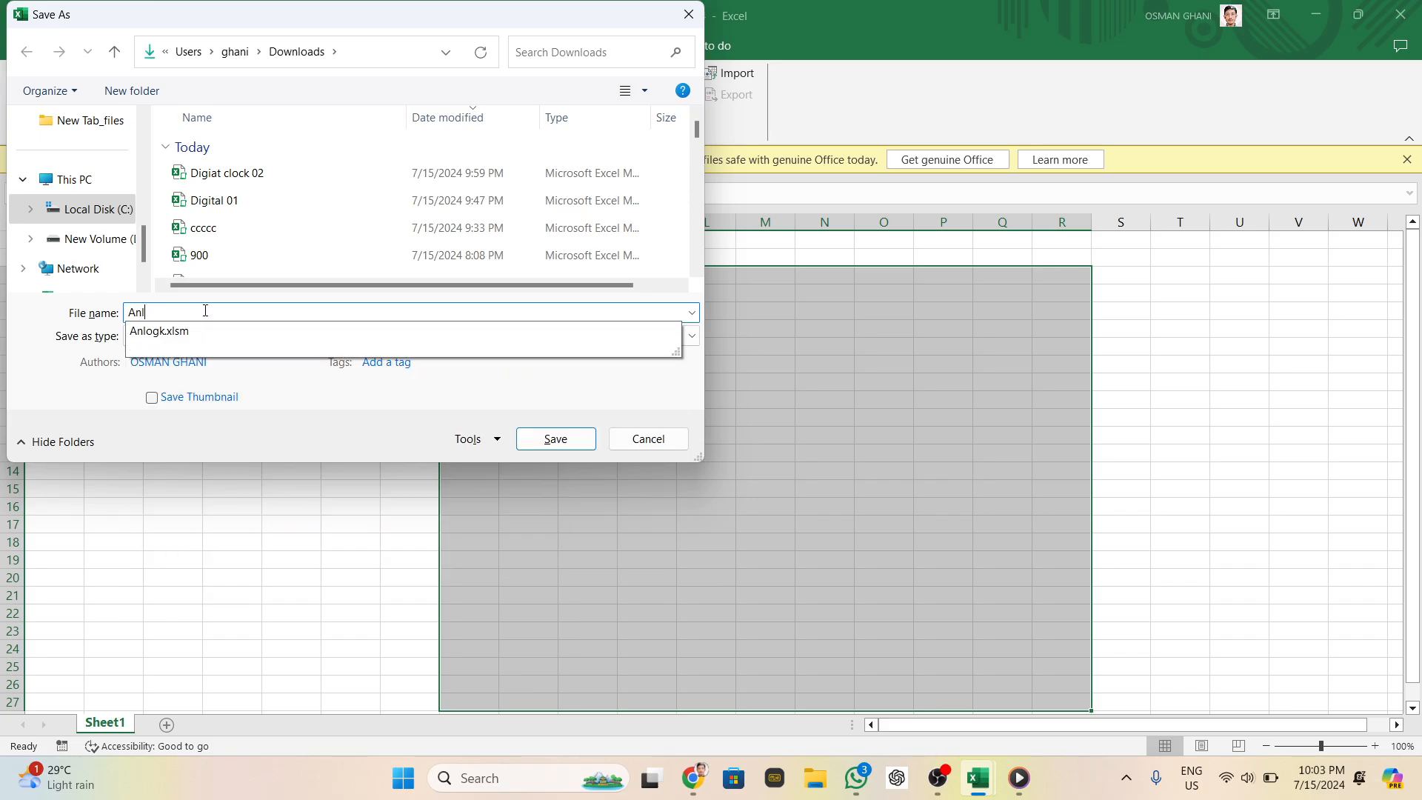
text(ogk Clock 01)
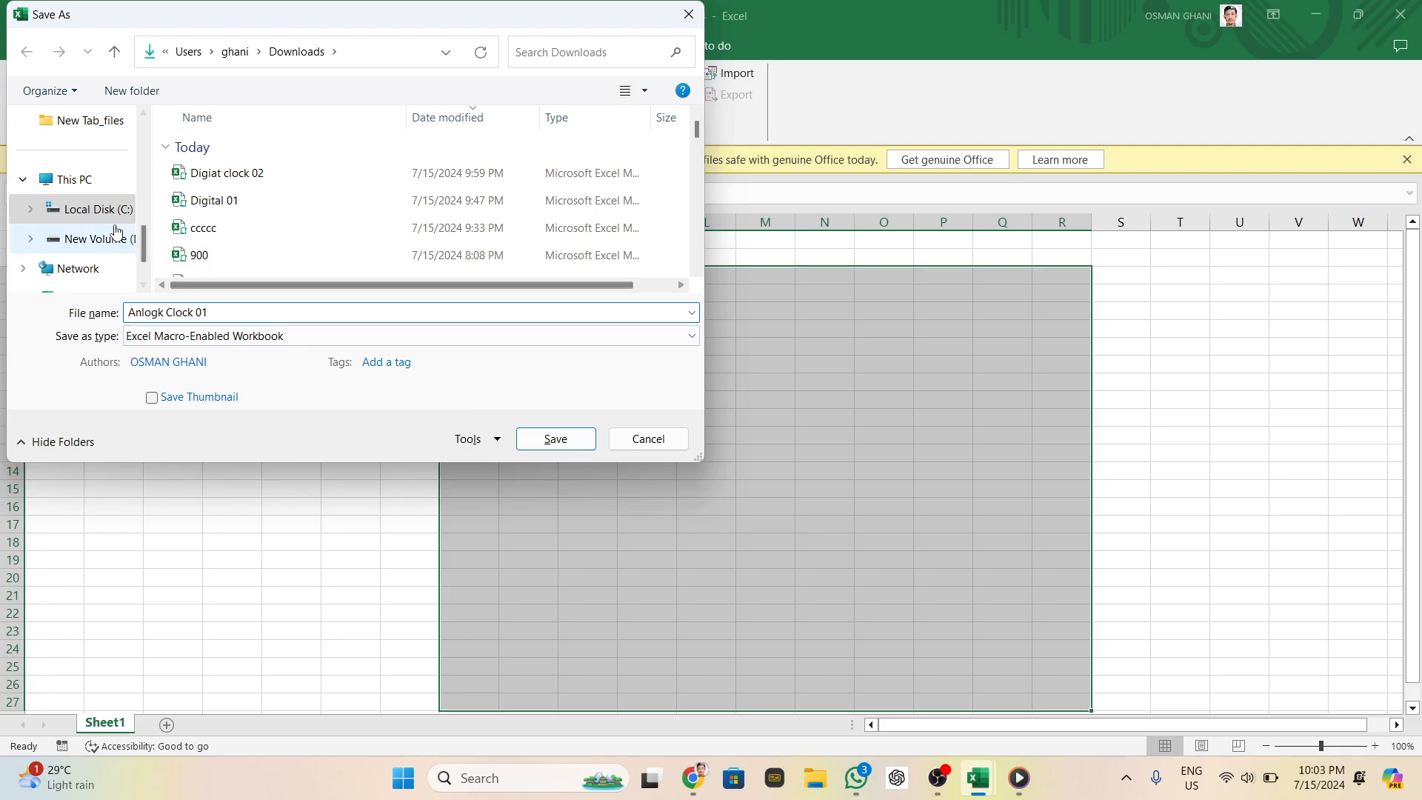
scroll(71, 234, up, 5)
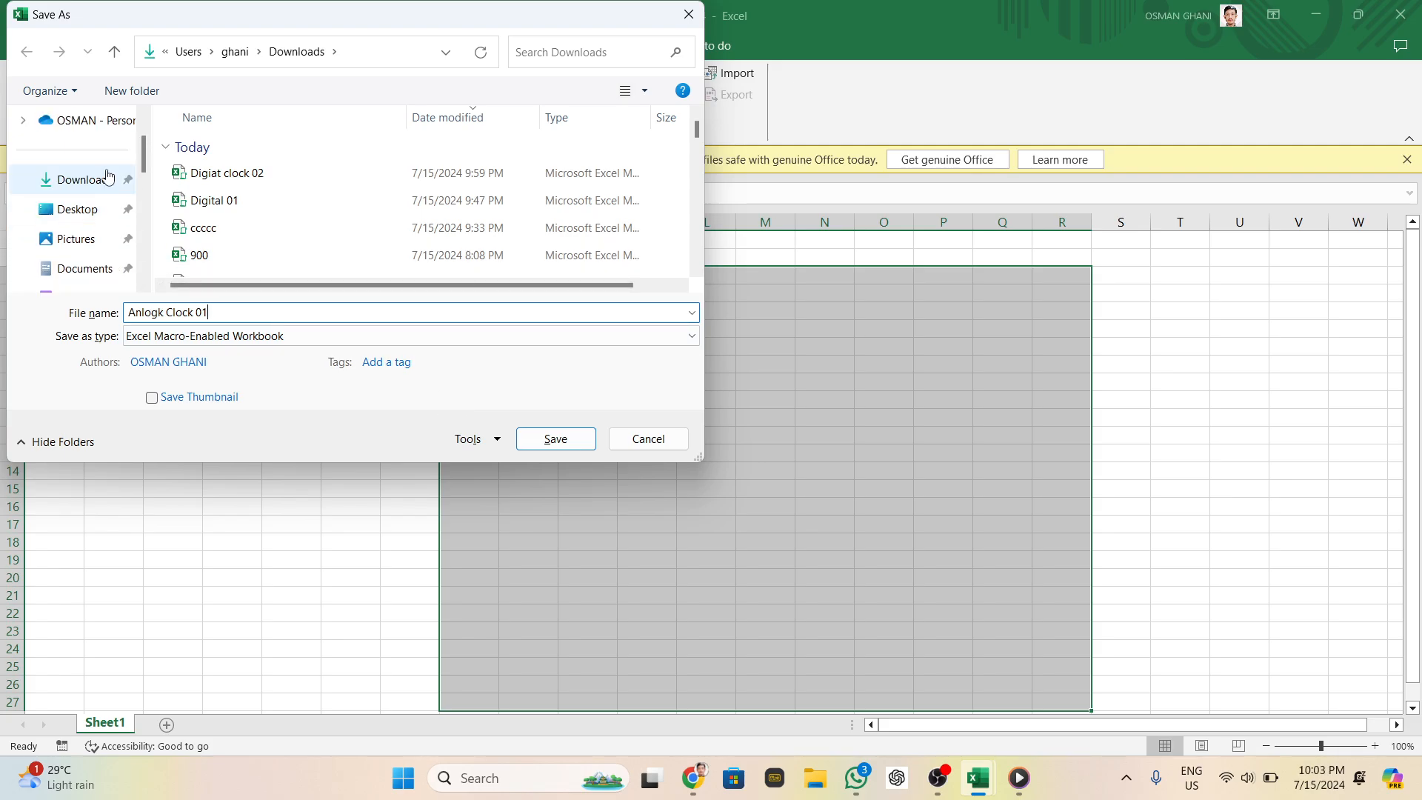
click(109, 178)
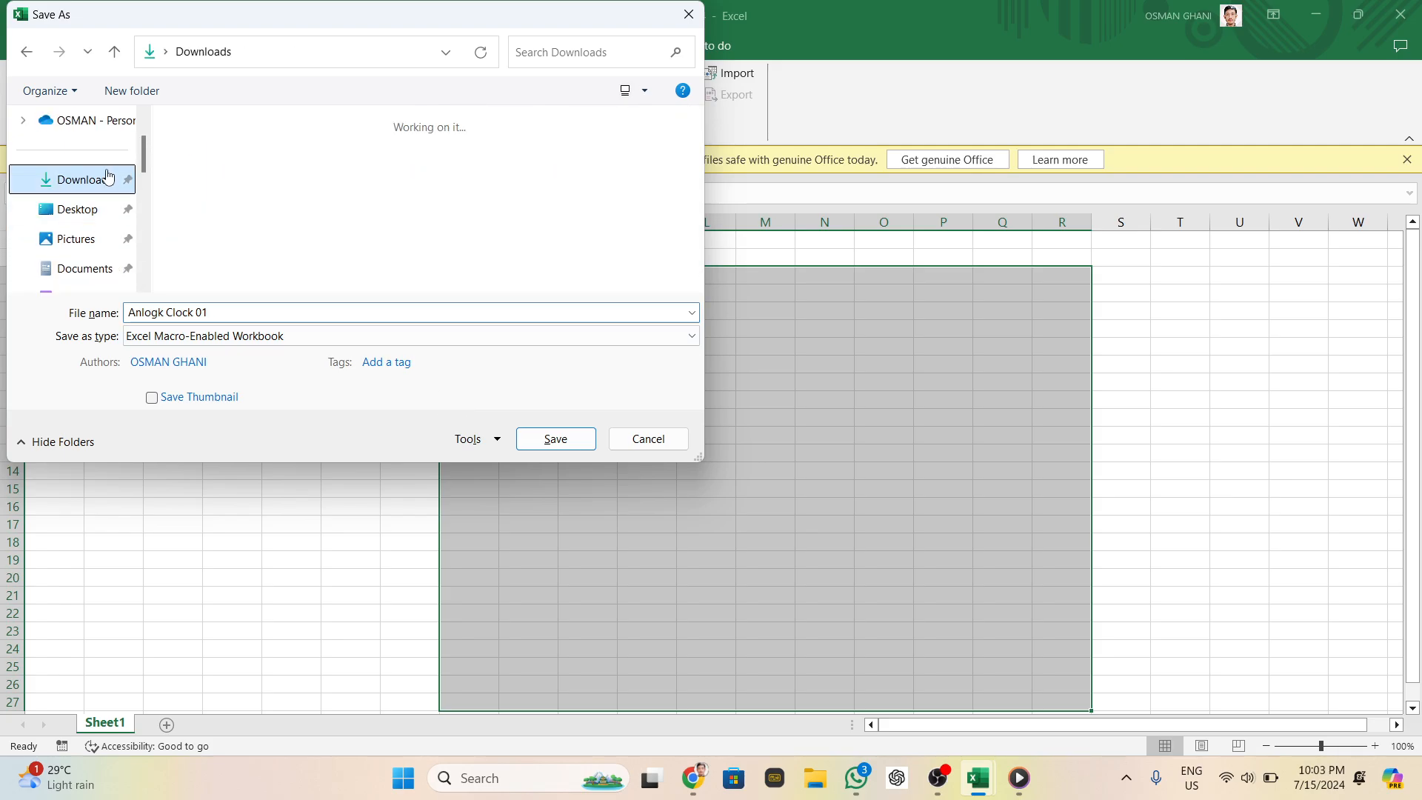
click(556, 439)
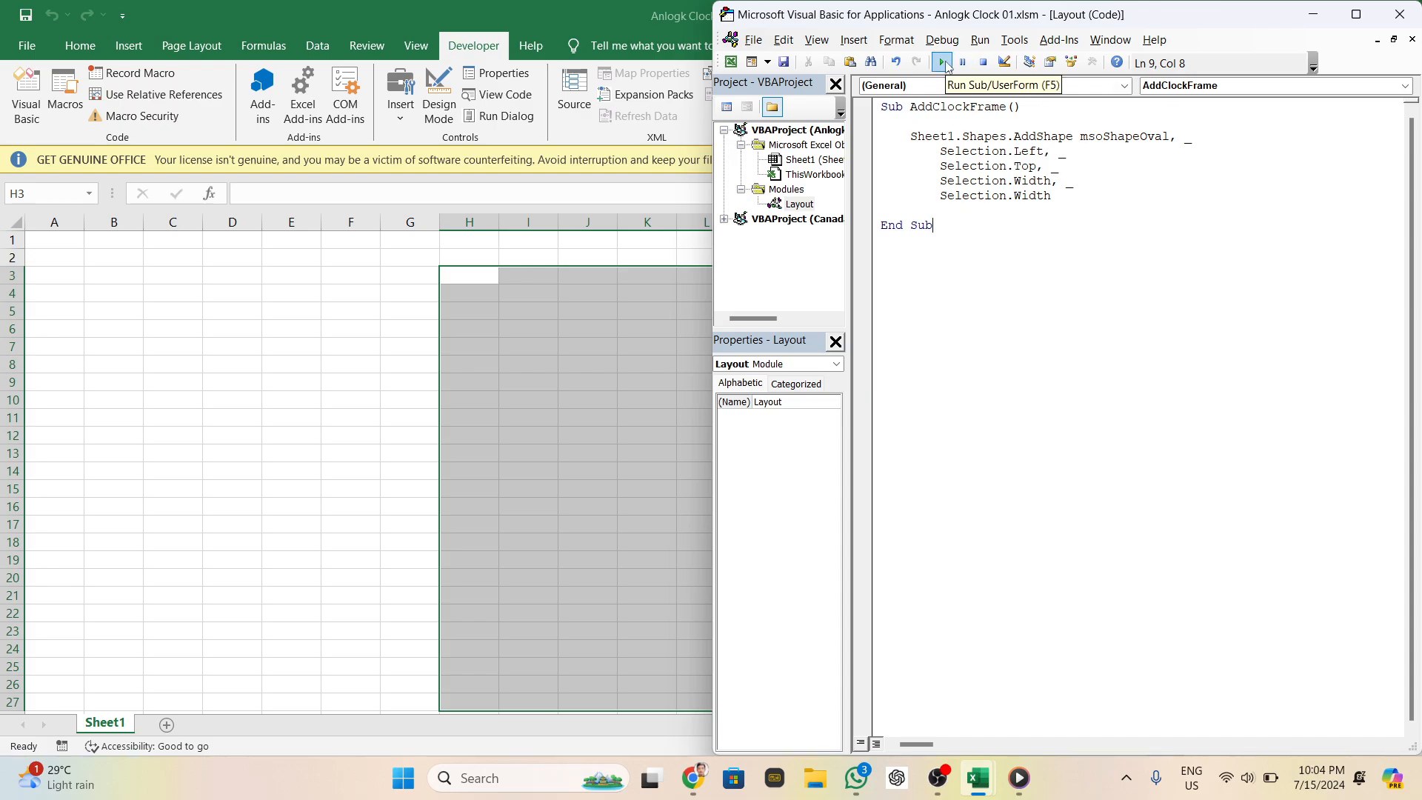
Run the AddClockFrame macro to draw the circular clock frame across columns H to R, and view it on the sheet
click(944, 63)
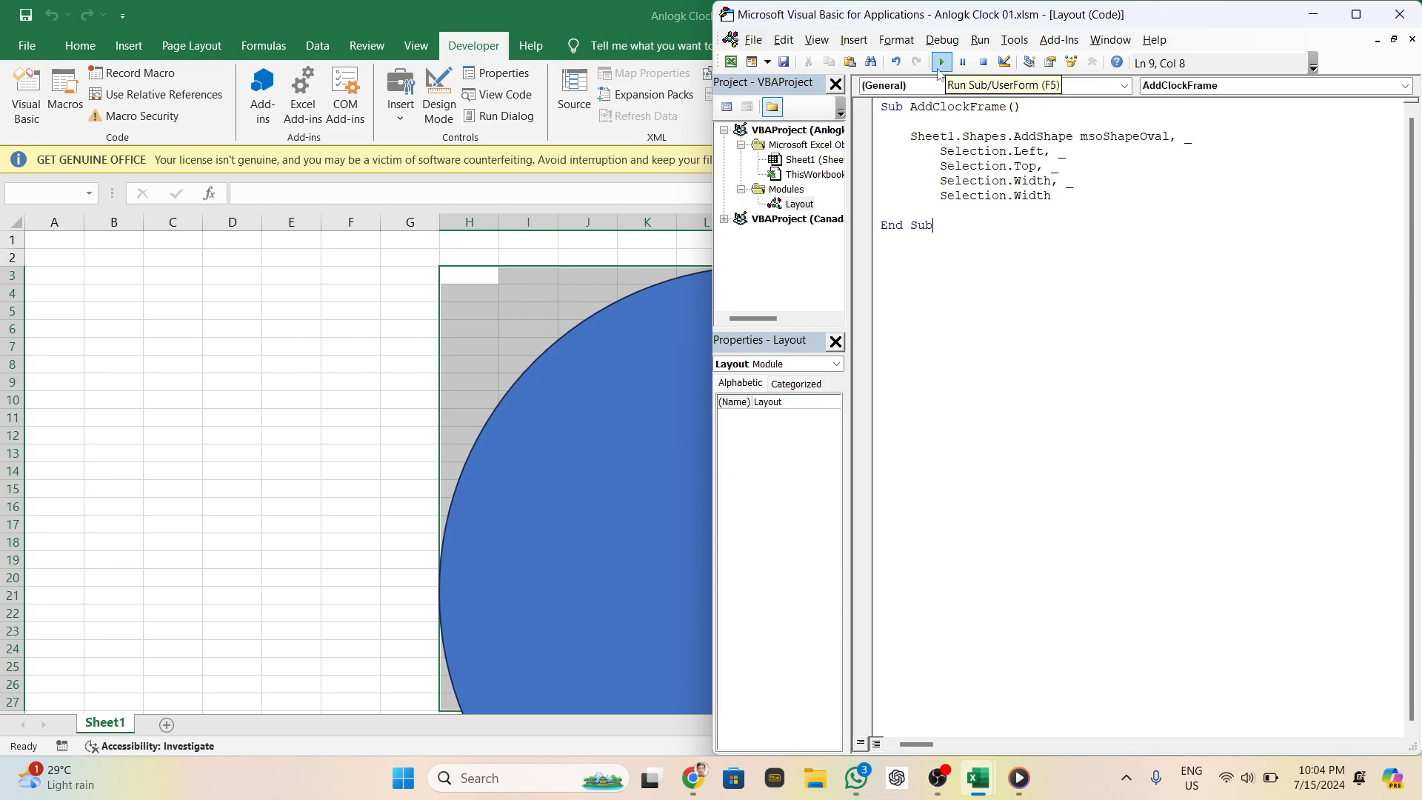
click(650, 255)
scroll(724, 391, down, 3)
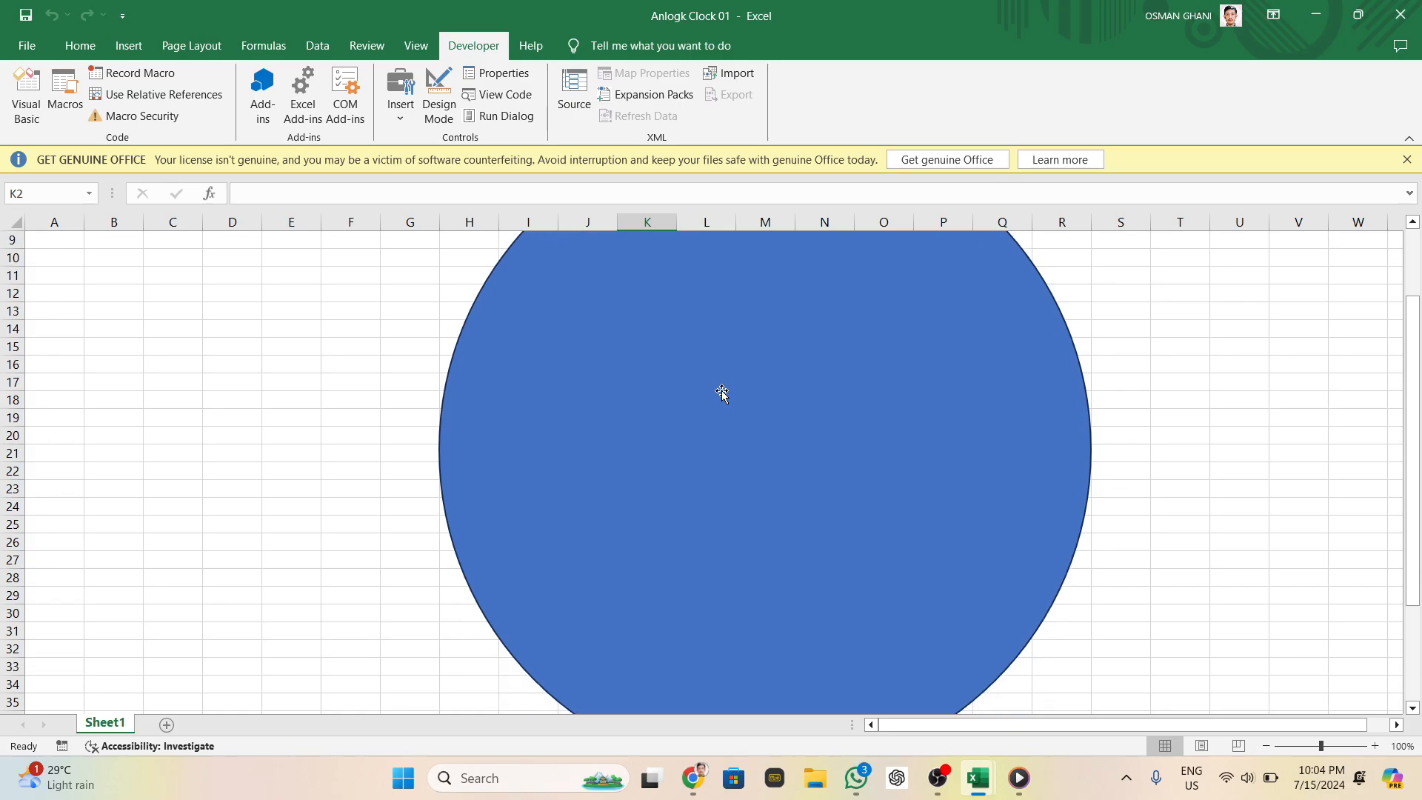
Start filling the clock circle with a picture from a file
scroll(722, 393, down, 5)
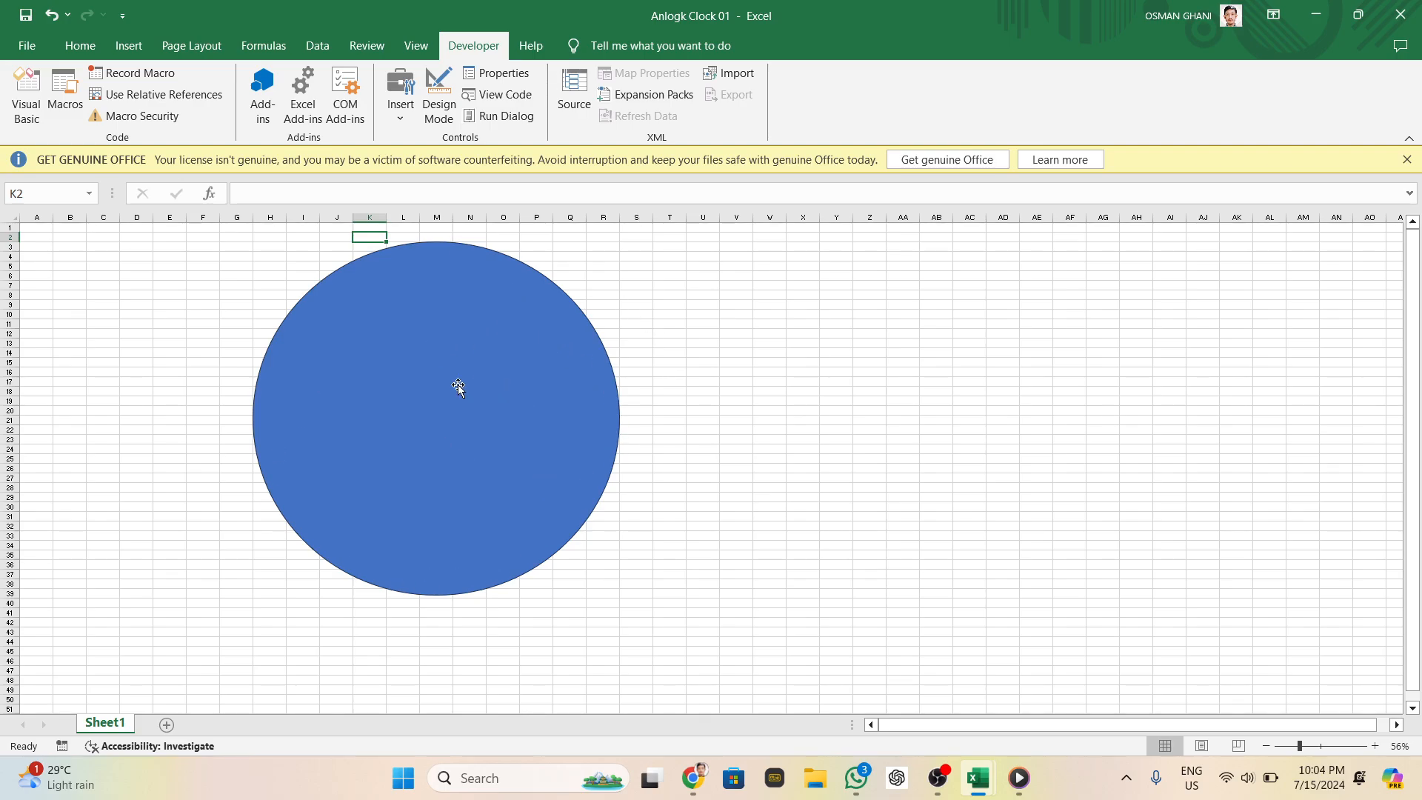
click(568, 371)
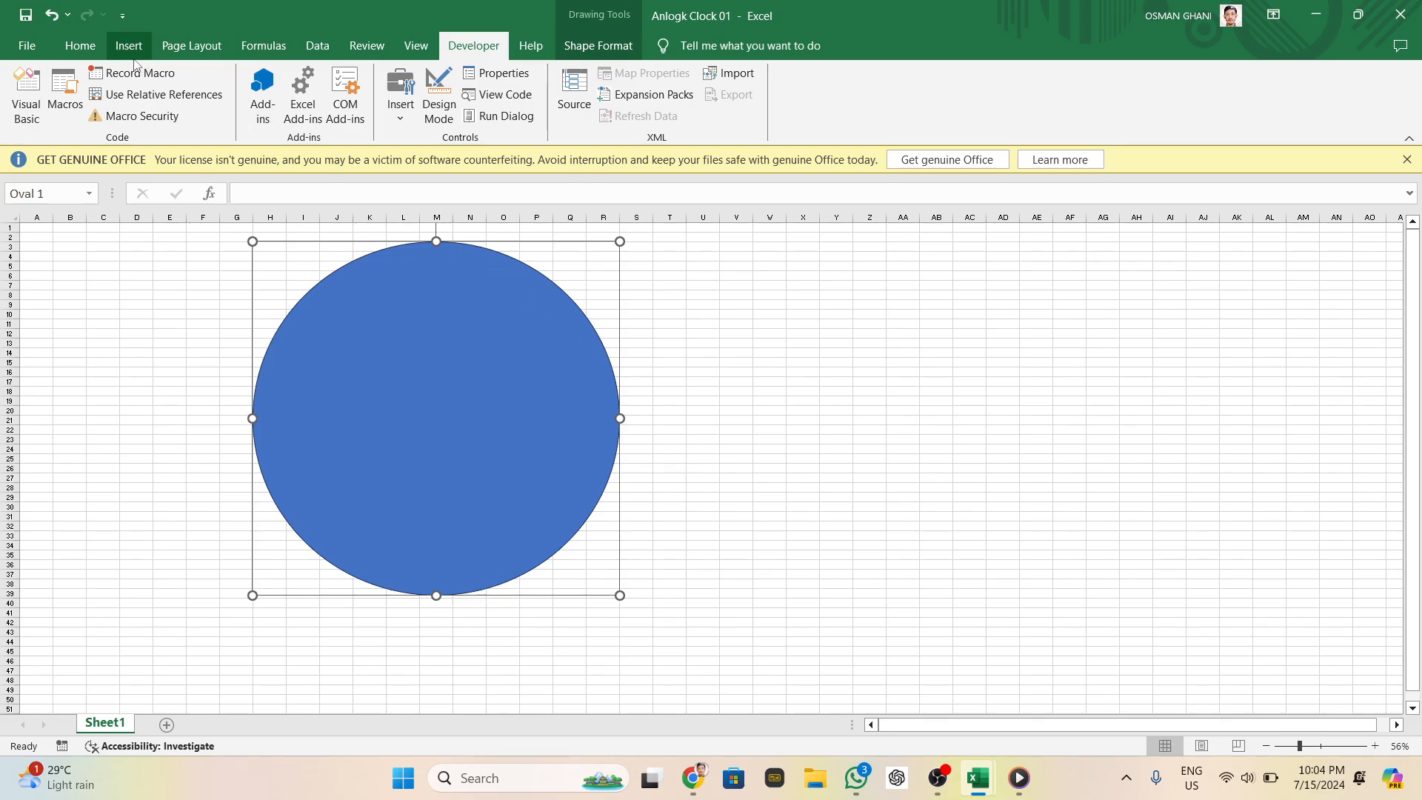
right_click(463, 385)
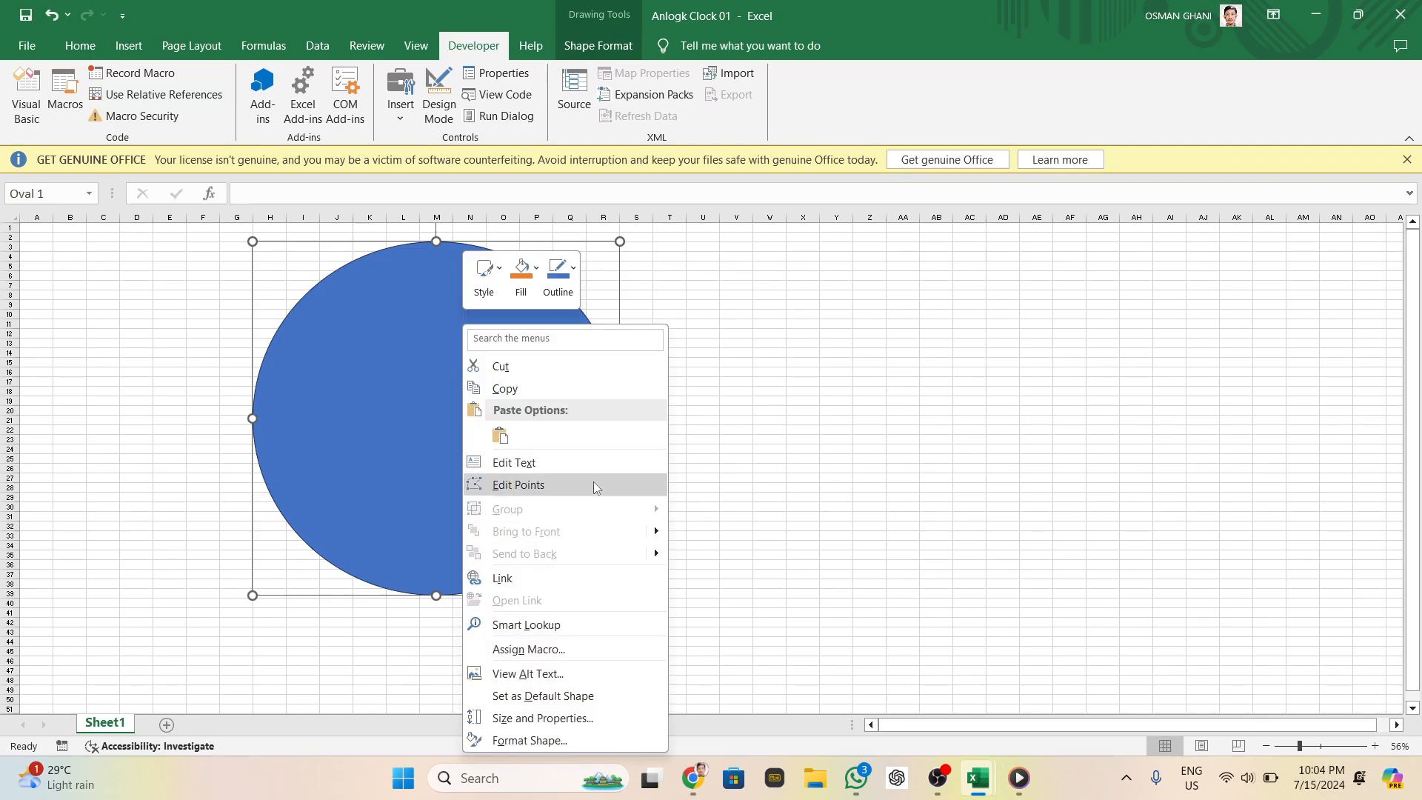
click(534, 271)
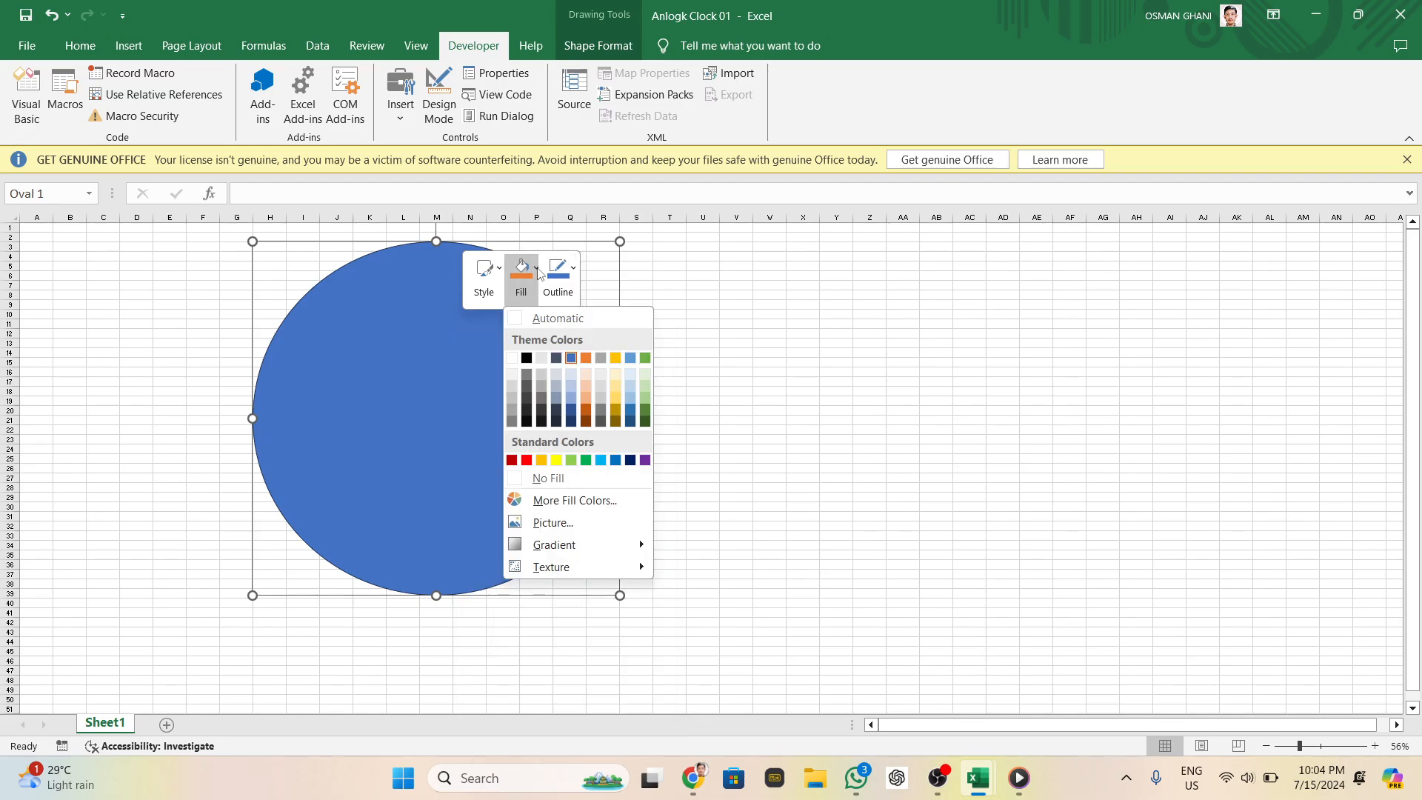
click(549, 523)
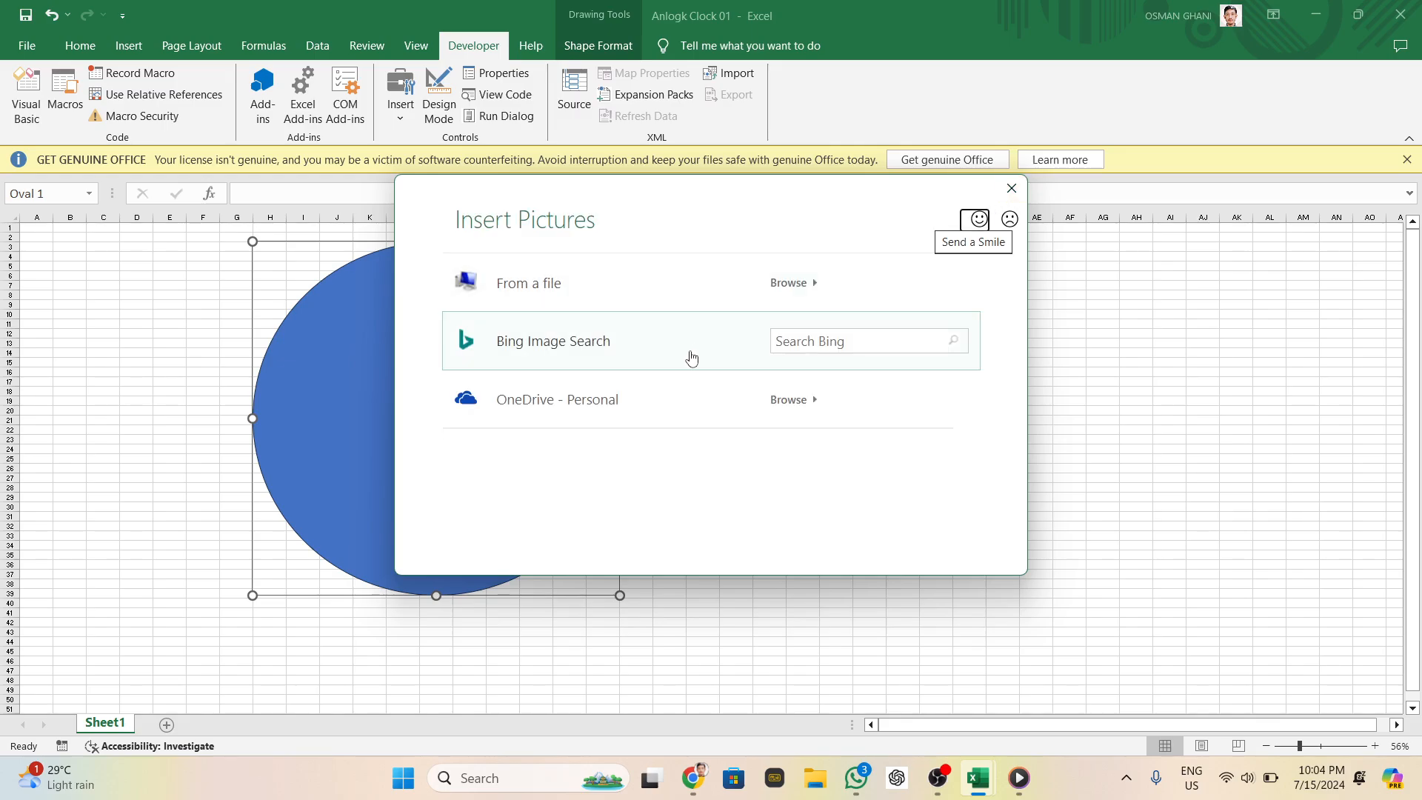
click(558, 295)
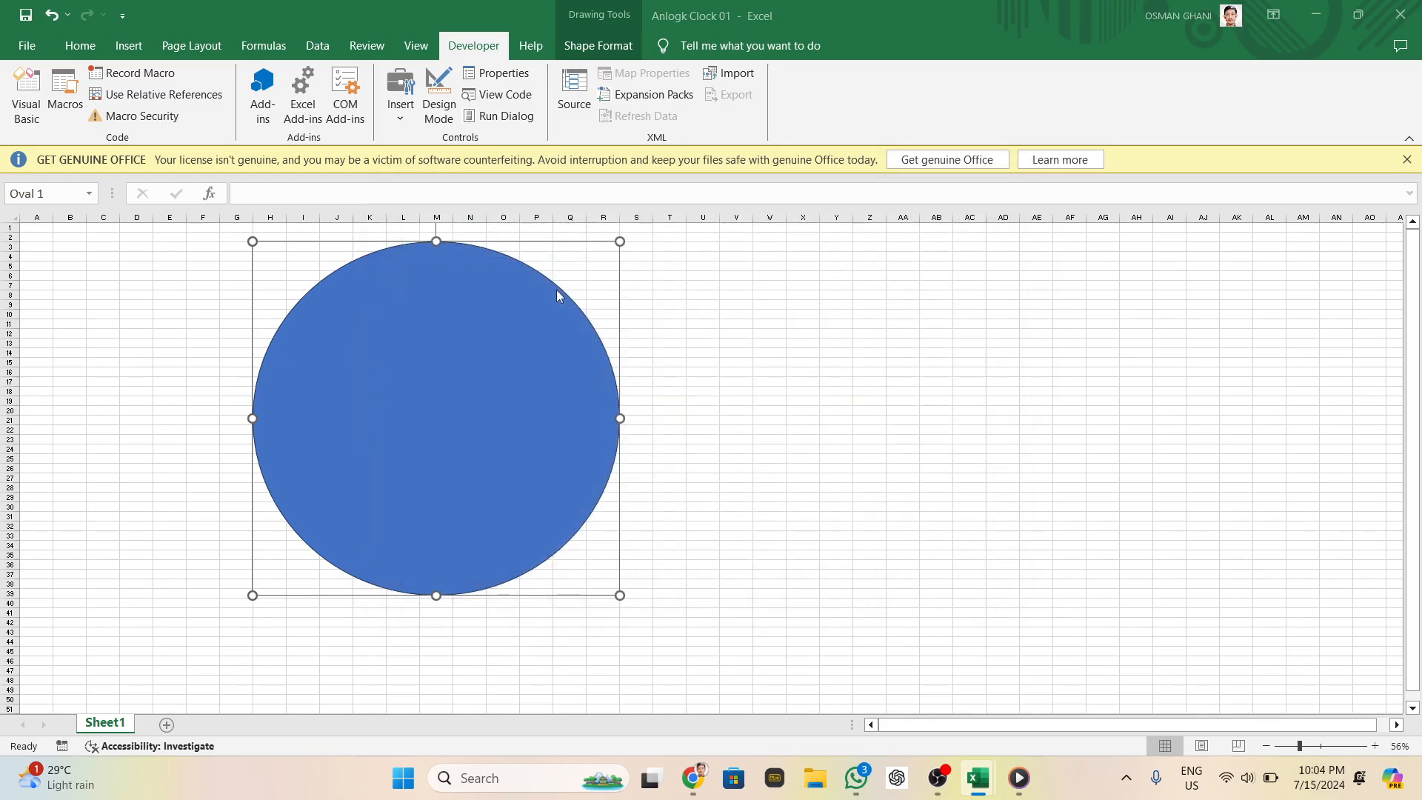
scroll(99, 204, up, 5)
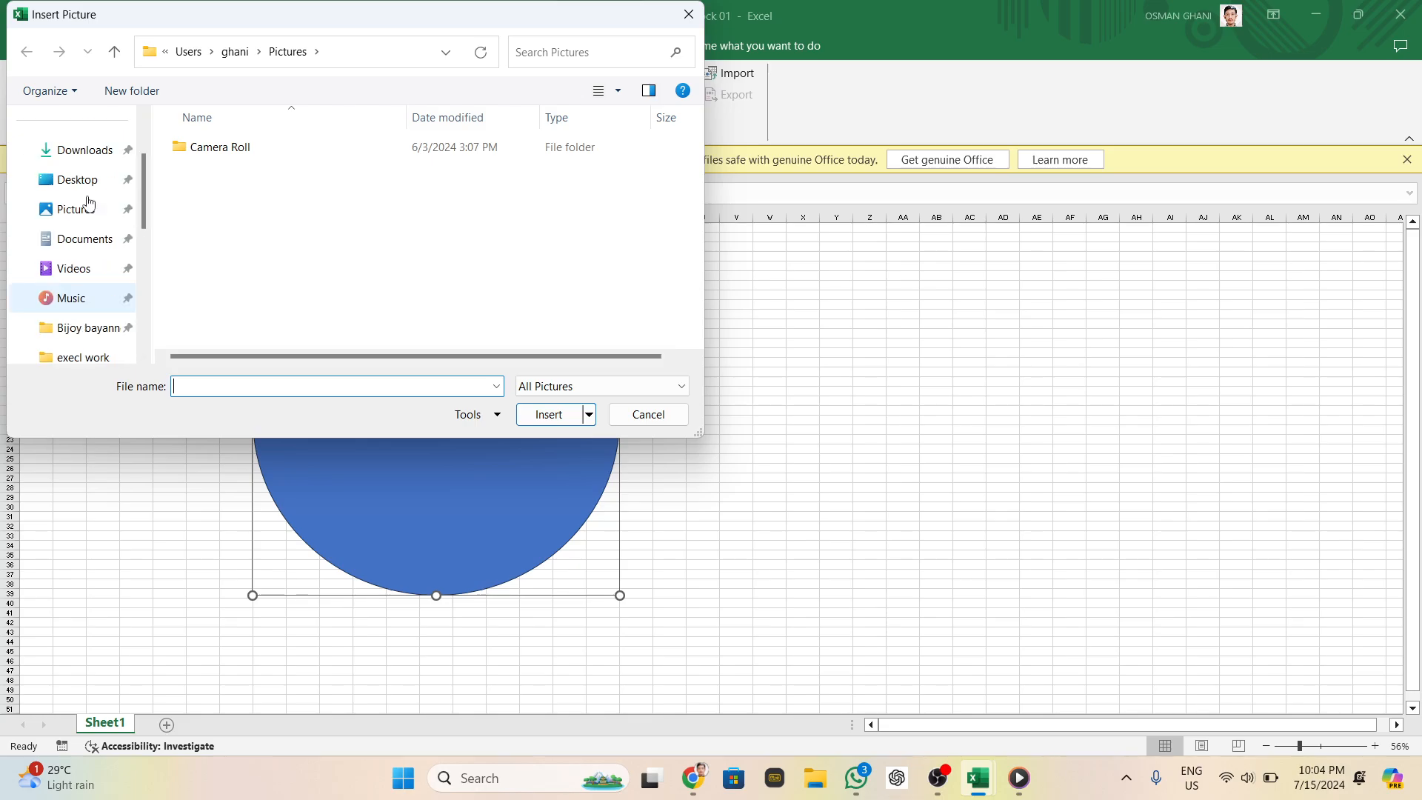
scroll(82, 191, up, 2)
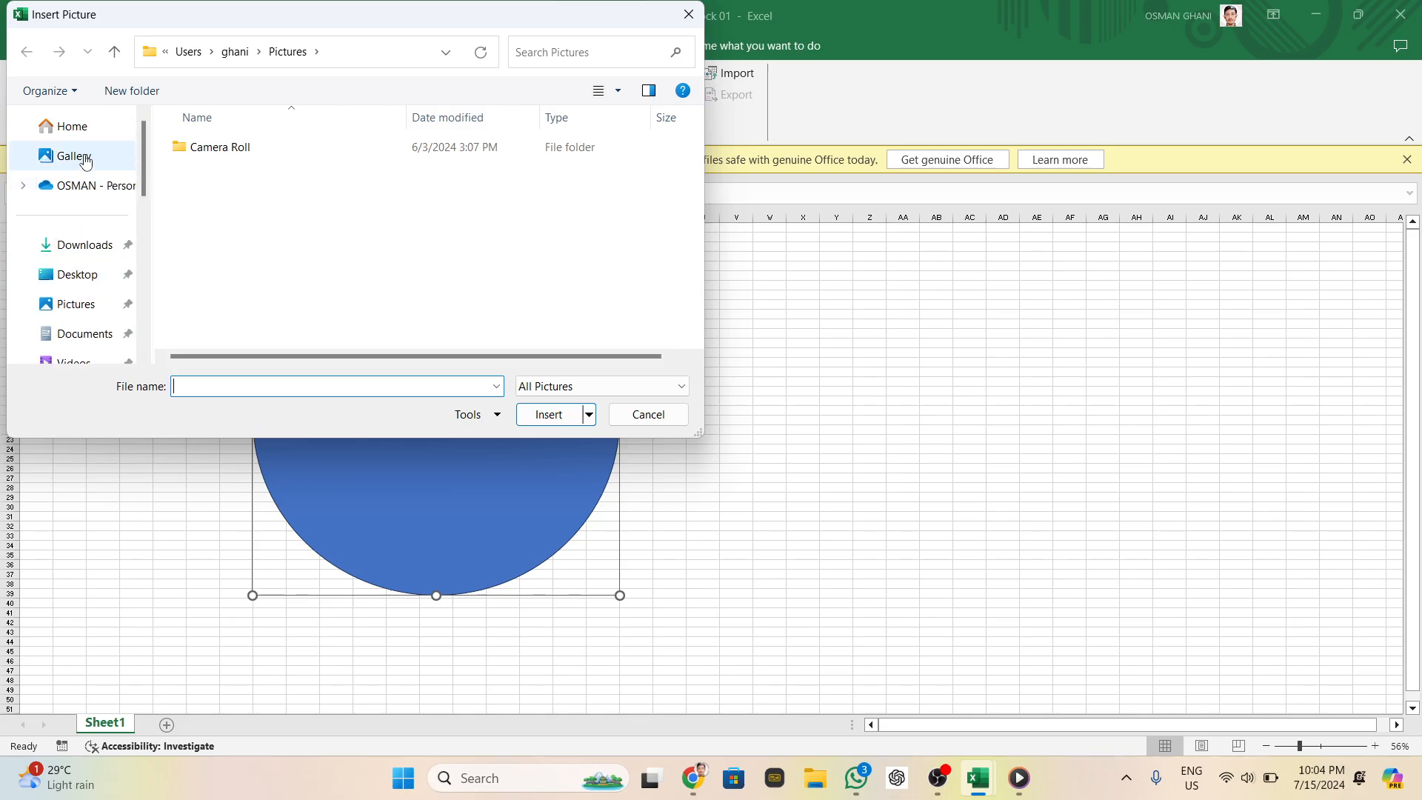
Browse the Gallery images for a suitable picture to fill the clock circle
click(85, 160)
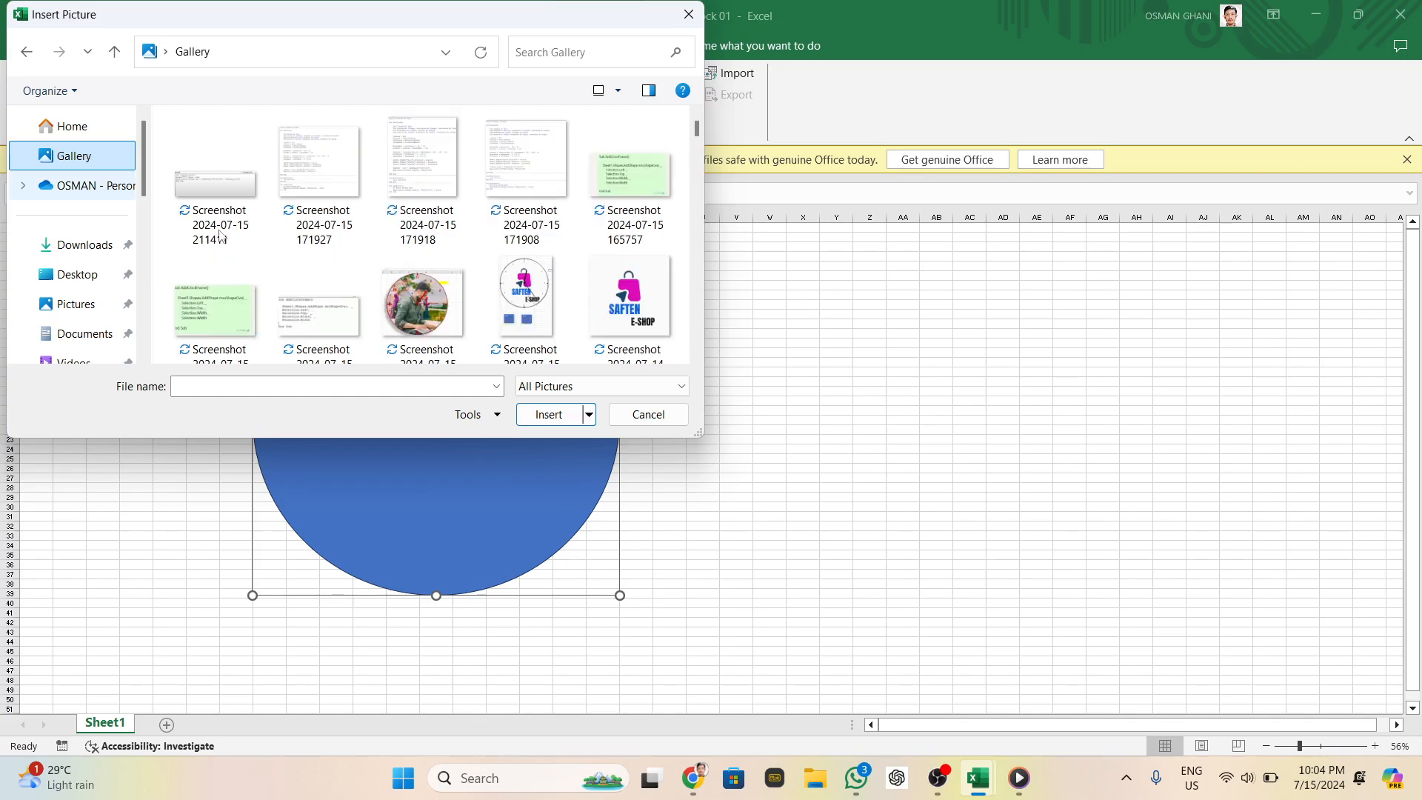
scroll(419, 291, down, 1)
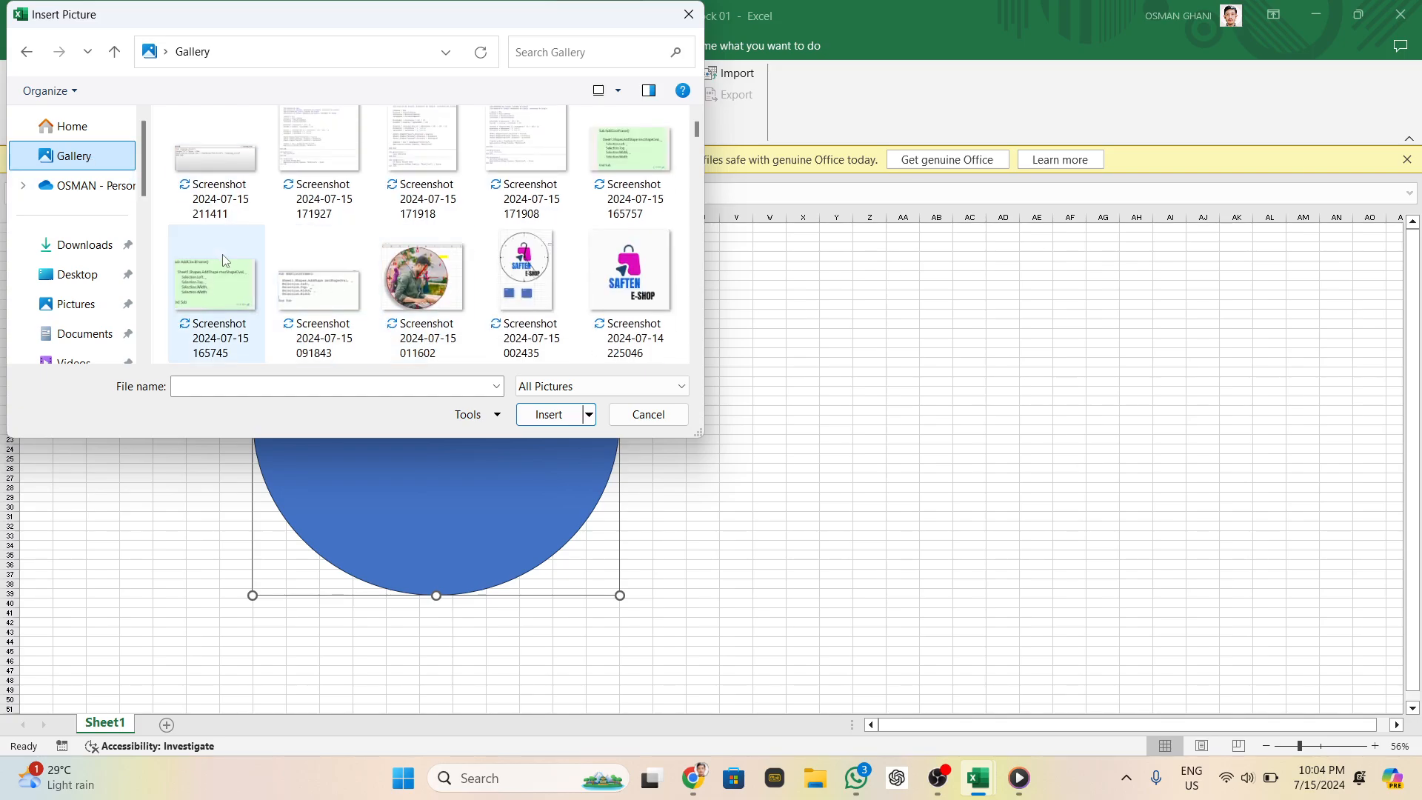
scroll(312, 257, down, 9)
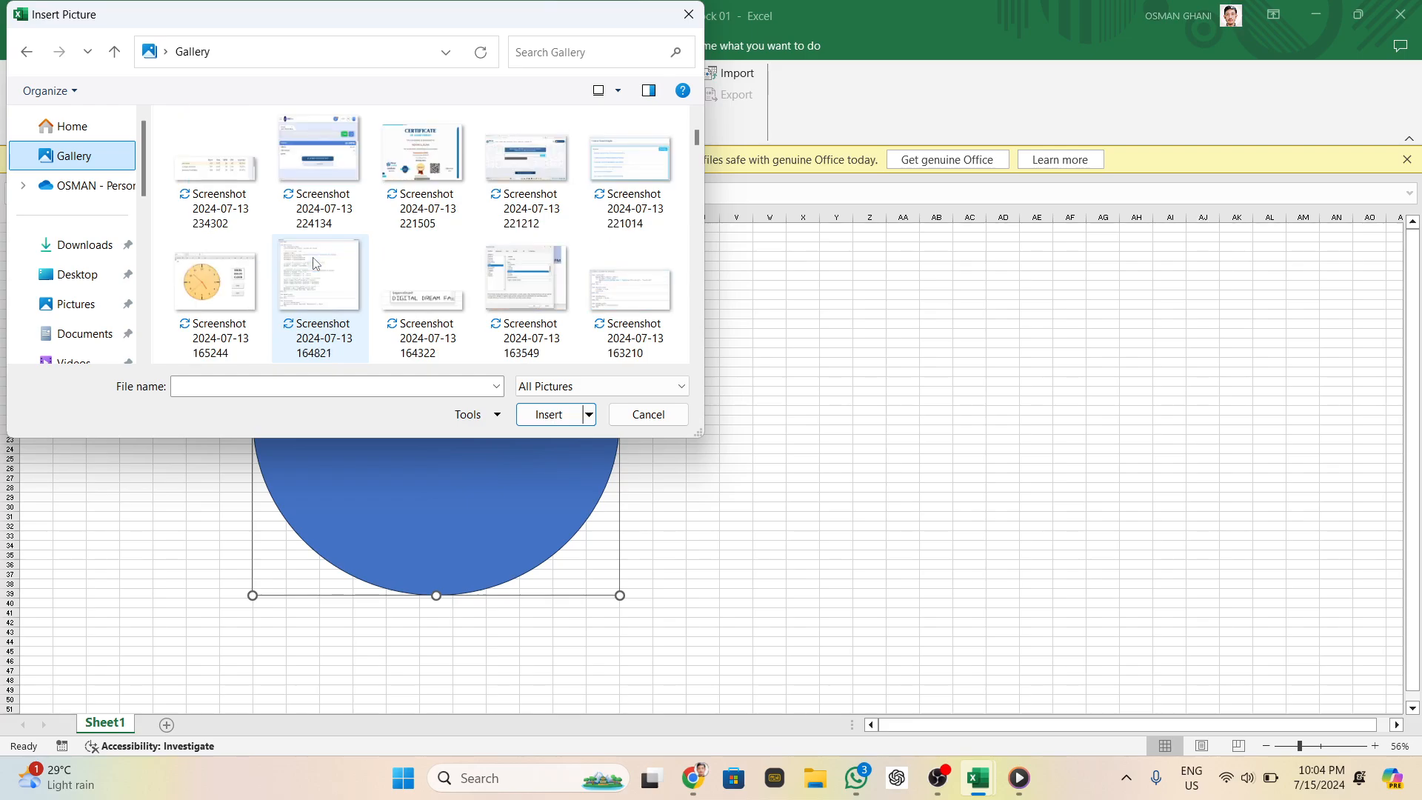
scroll(316, 263, down, 10)
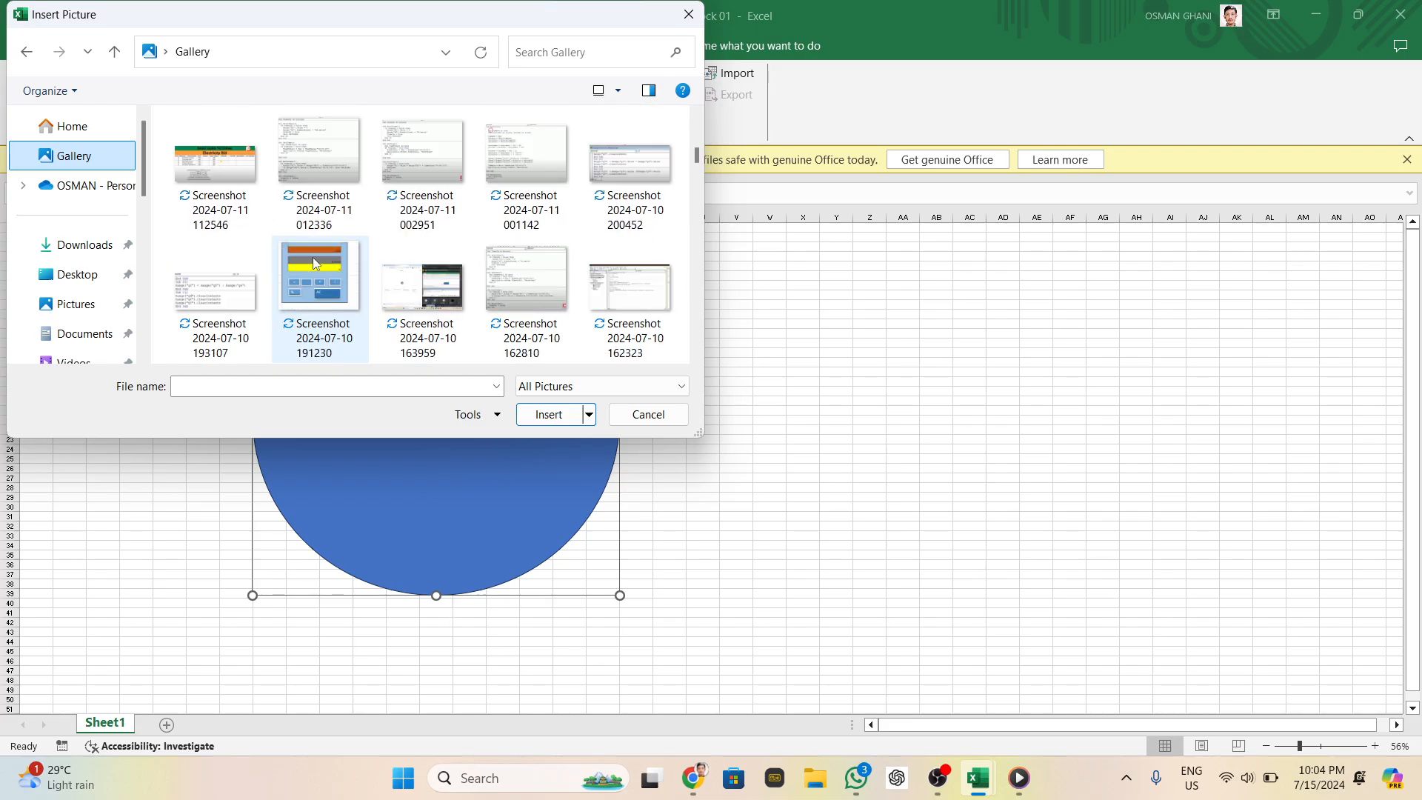
scroll(315, 263, down, 10)
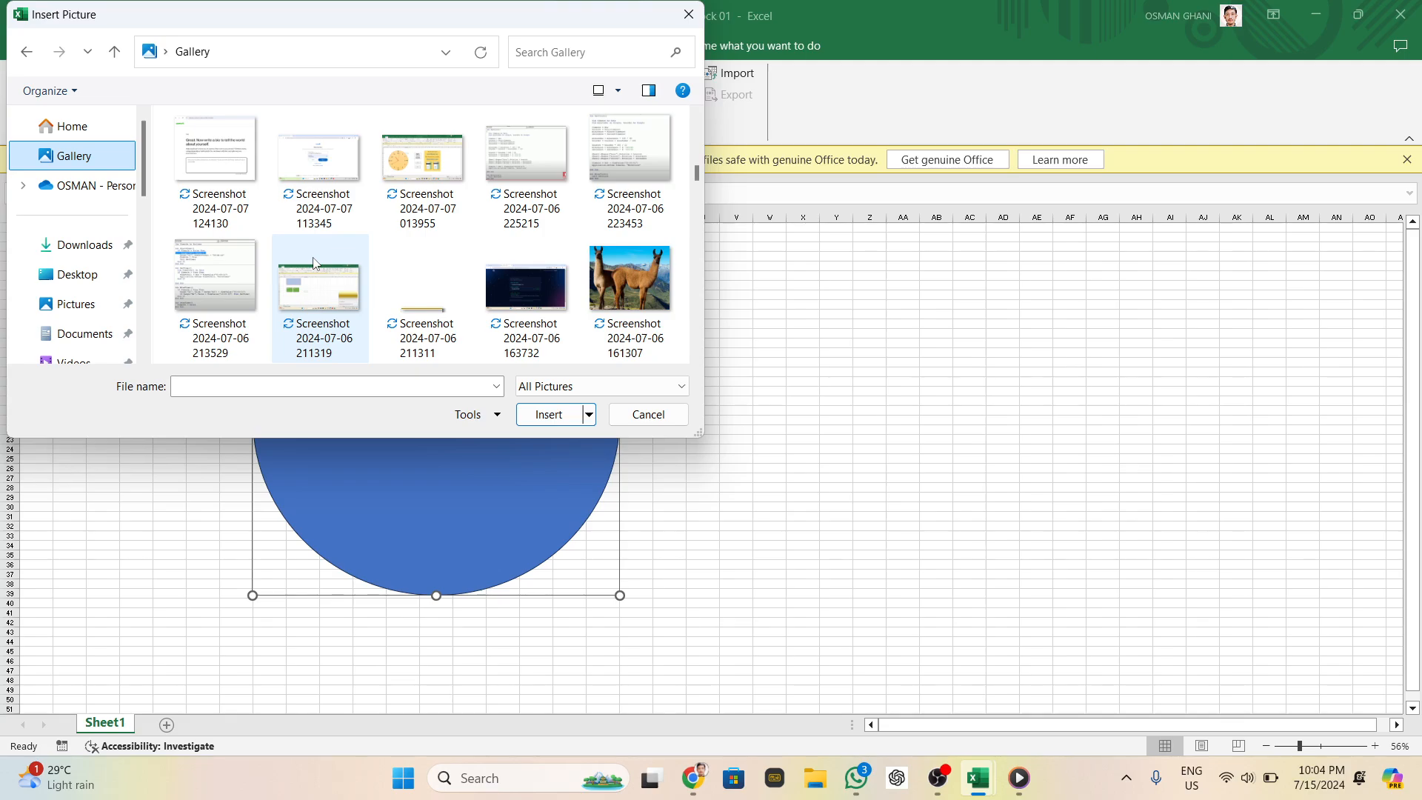
scroll(315, 263, down, 10)
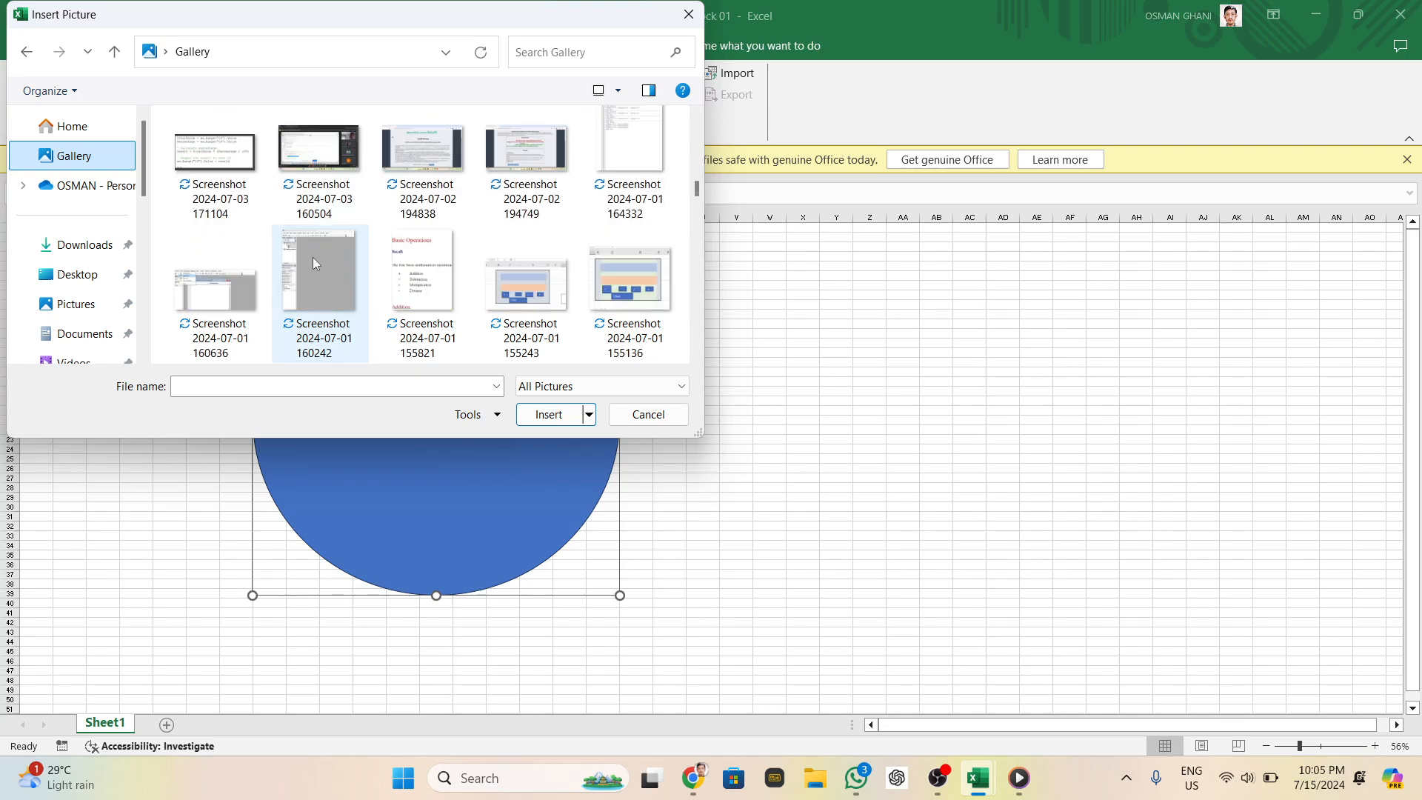
scroll(316, 263, down, 10)
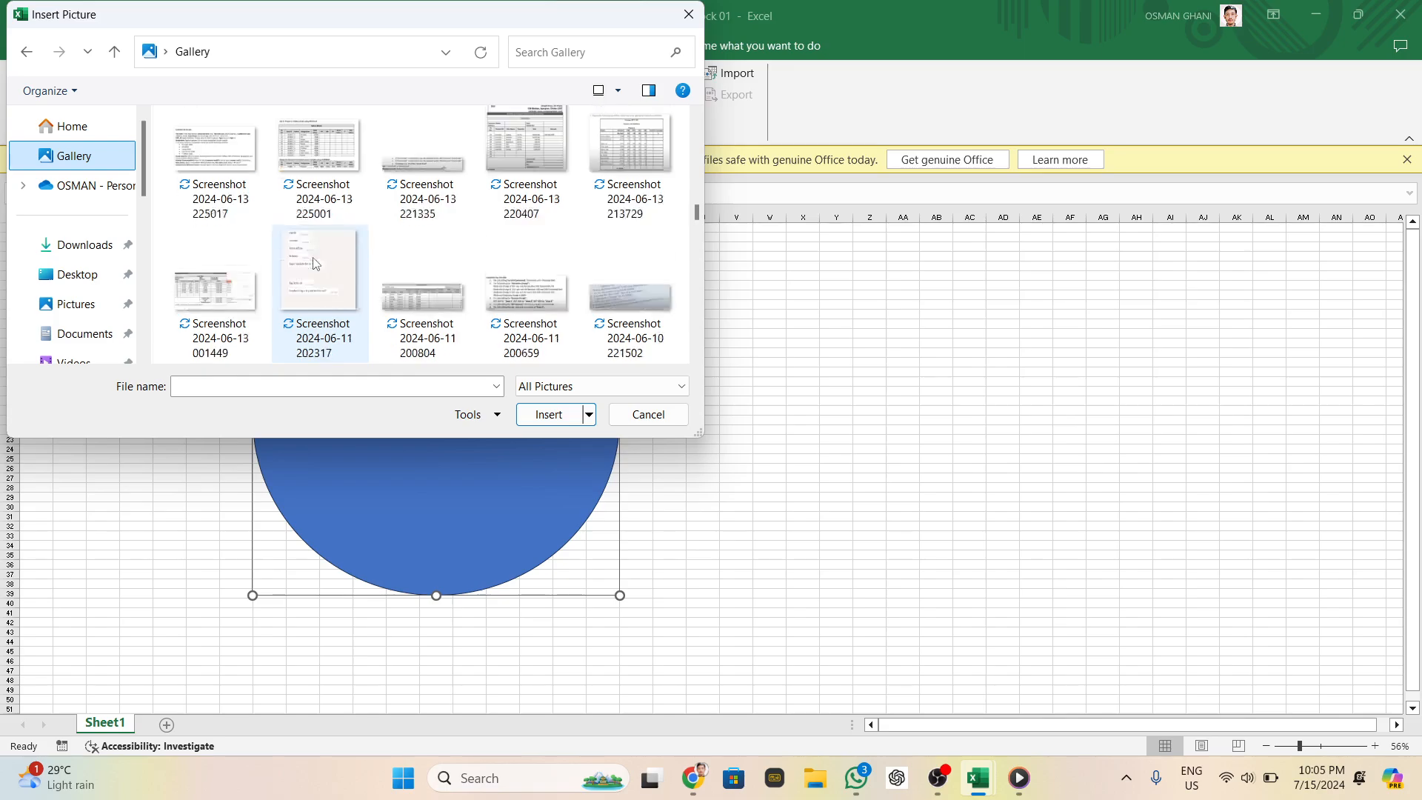
scroll(315, 263, down, 10)
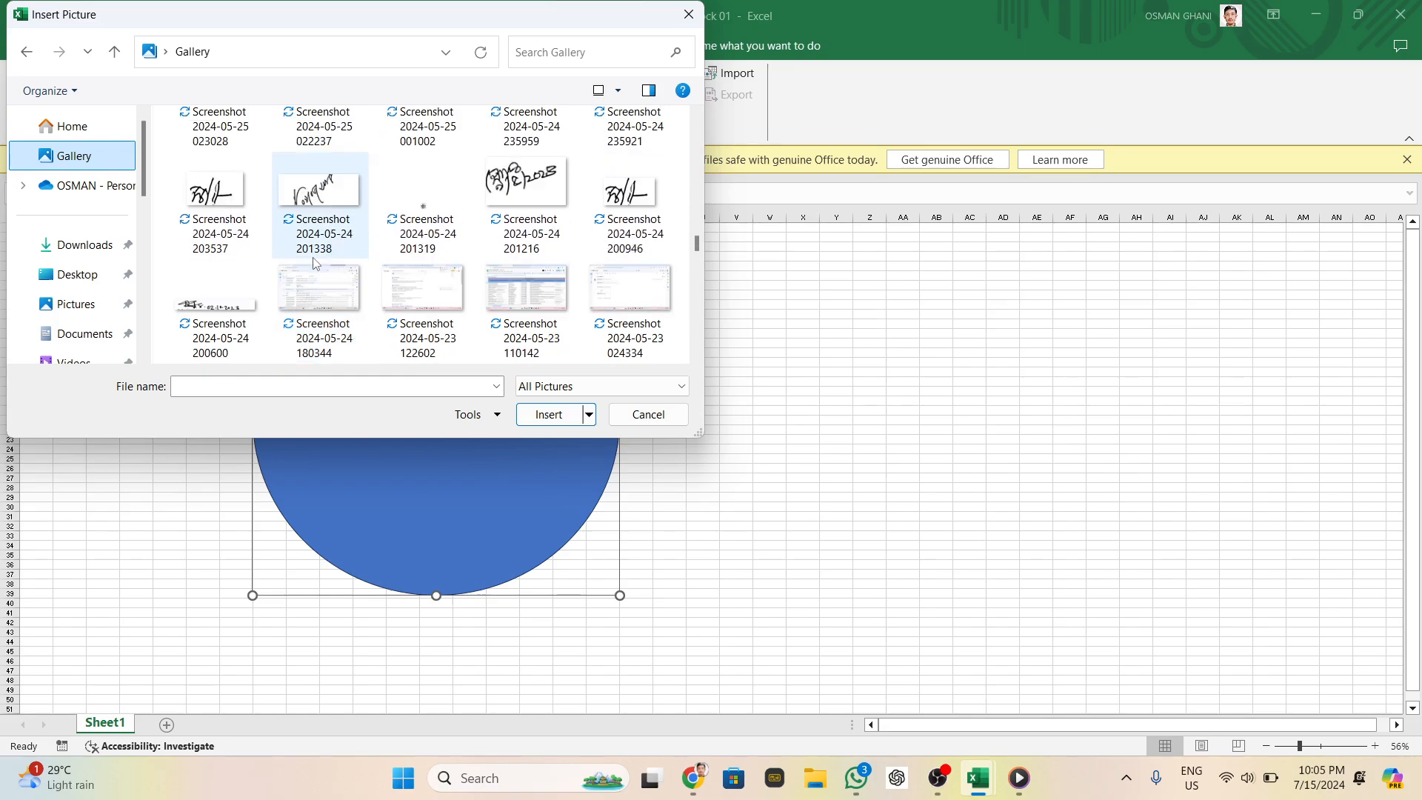
Fill the clock circle with picture 3333 from the personal OneDrive folder
click(112, 186)
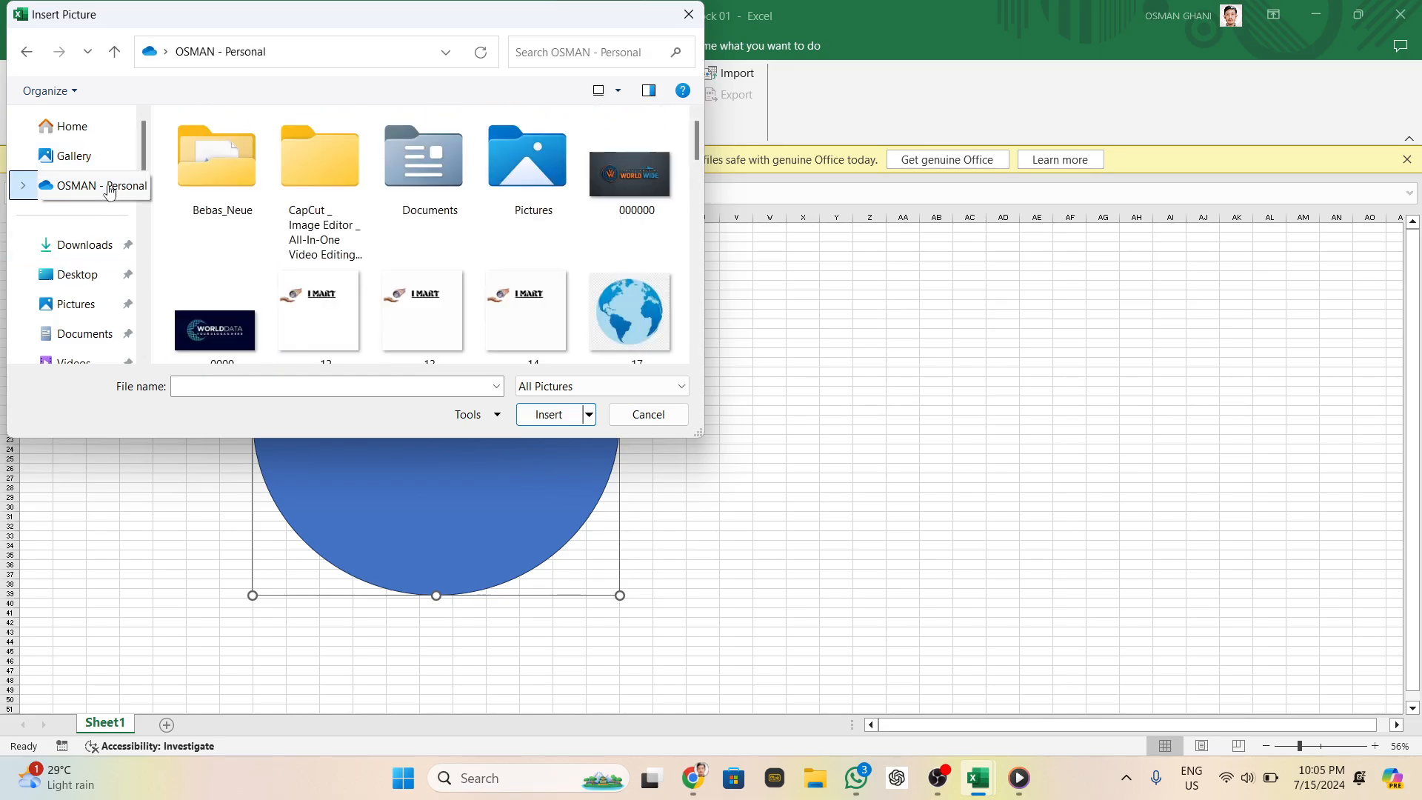
scroll(301, 273, down, 3)
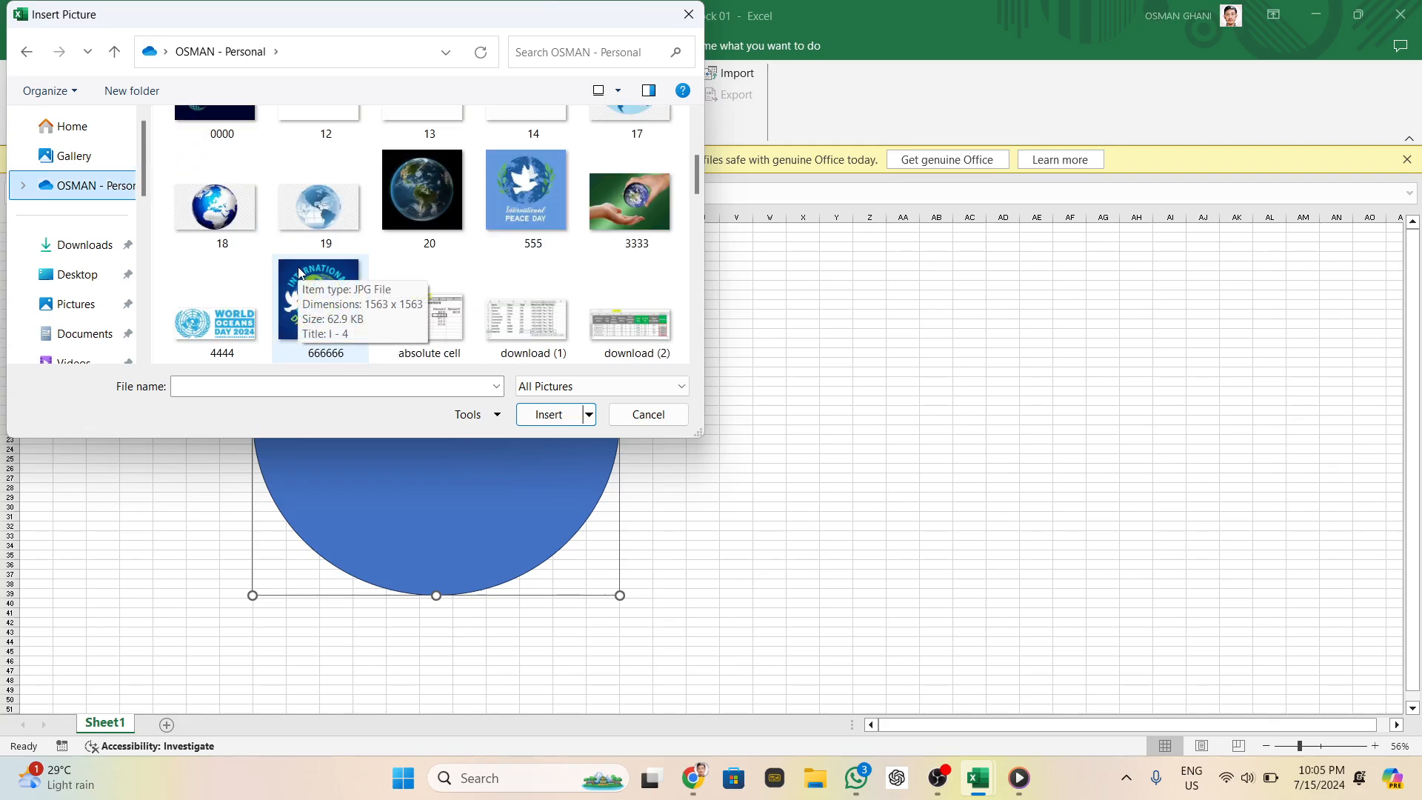
click(398, 194)
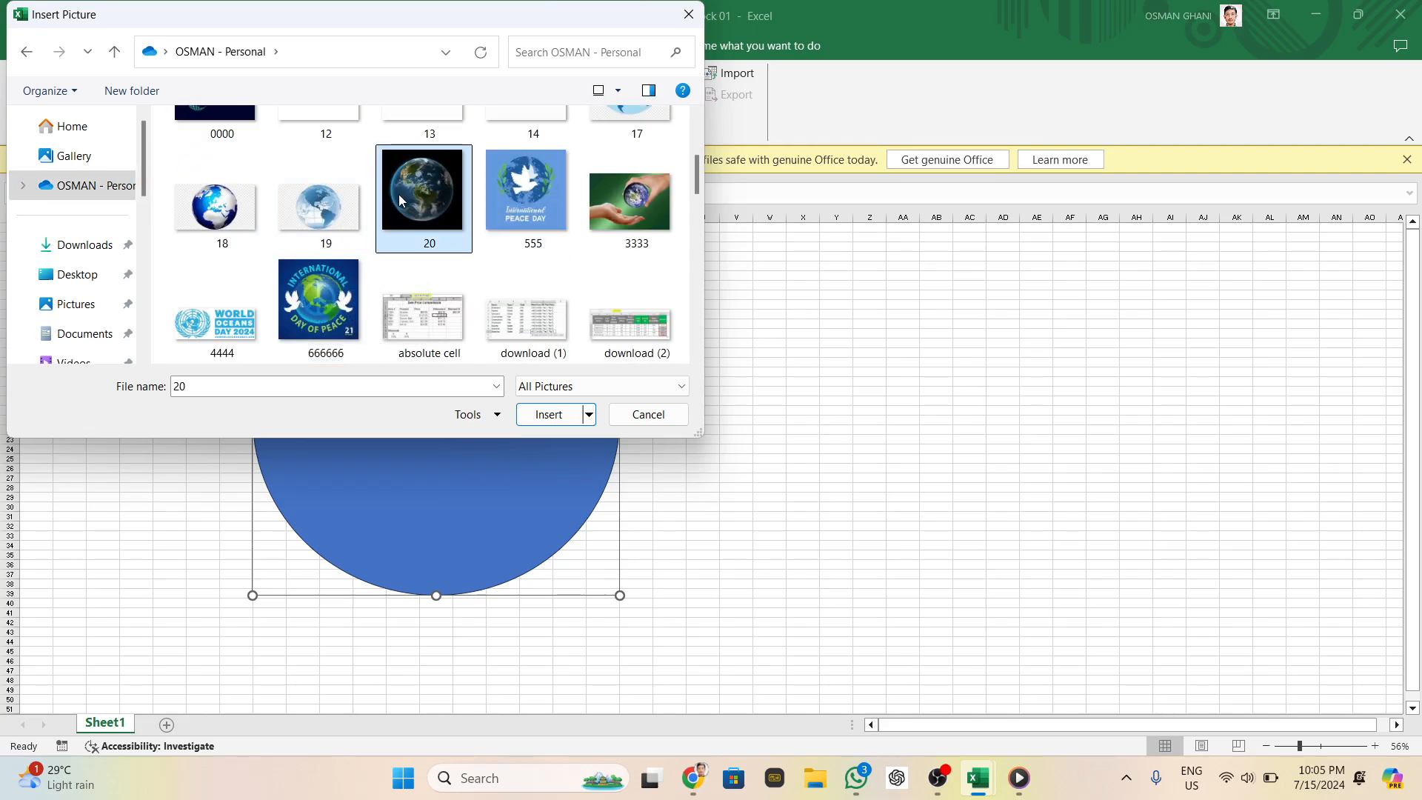
click(601, 202)
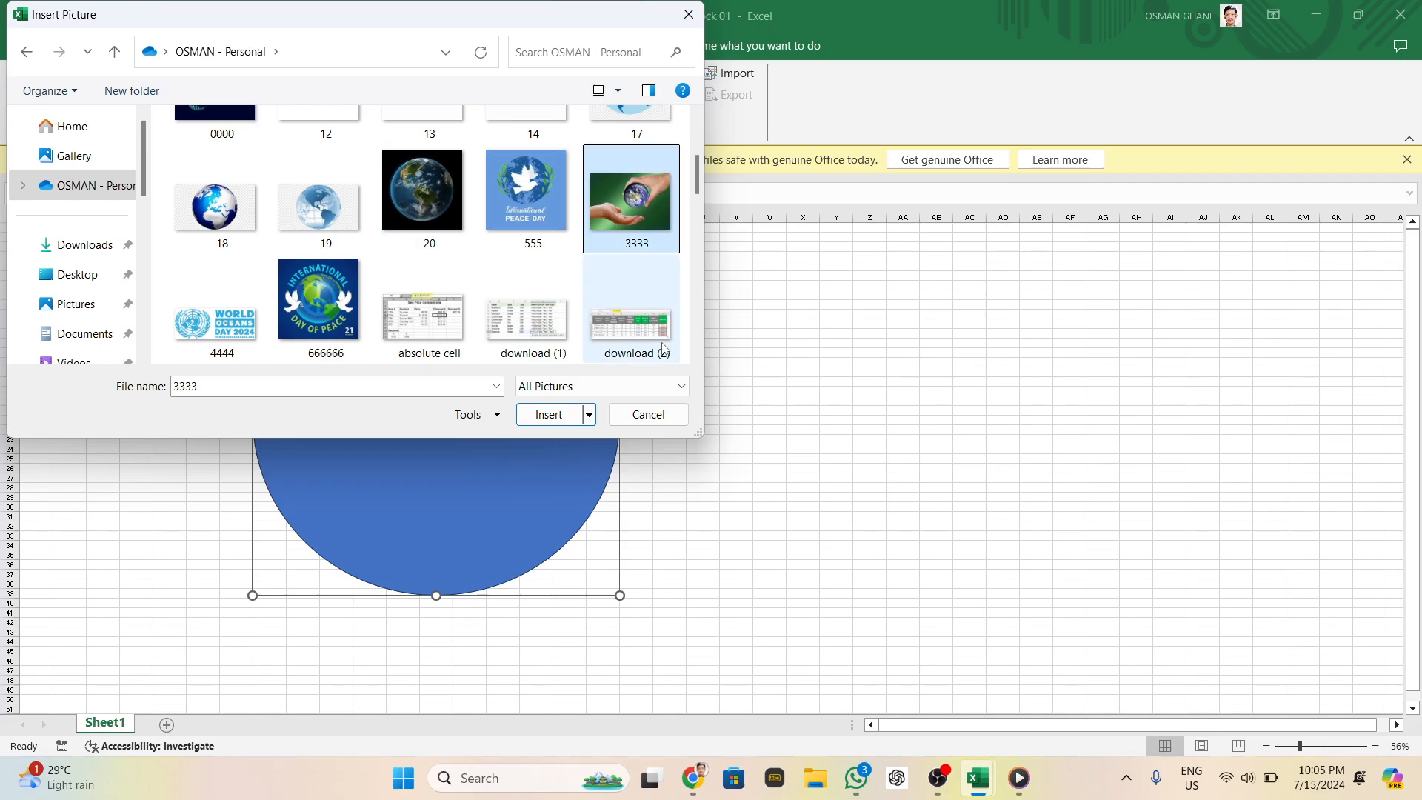
click(564, 416)
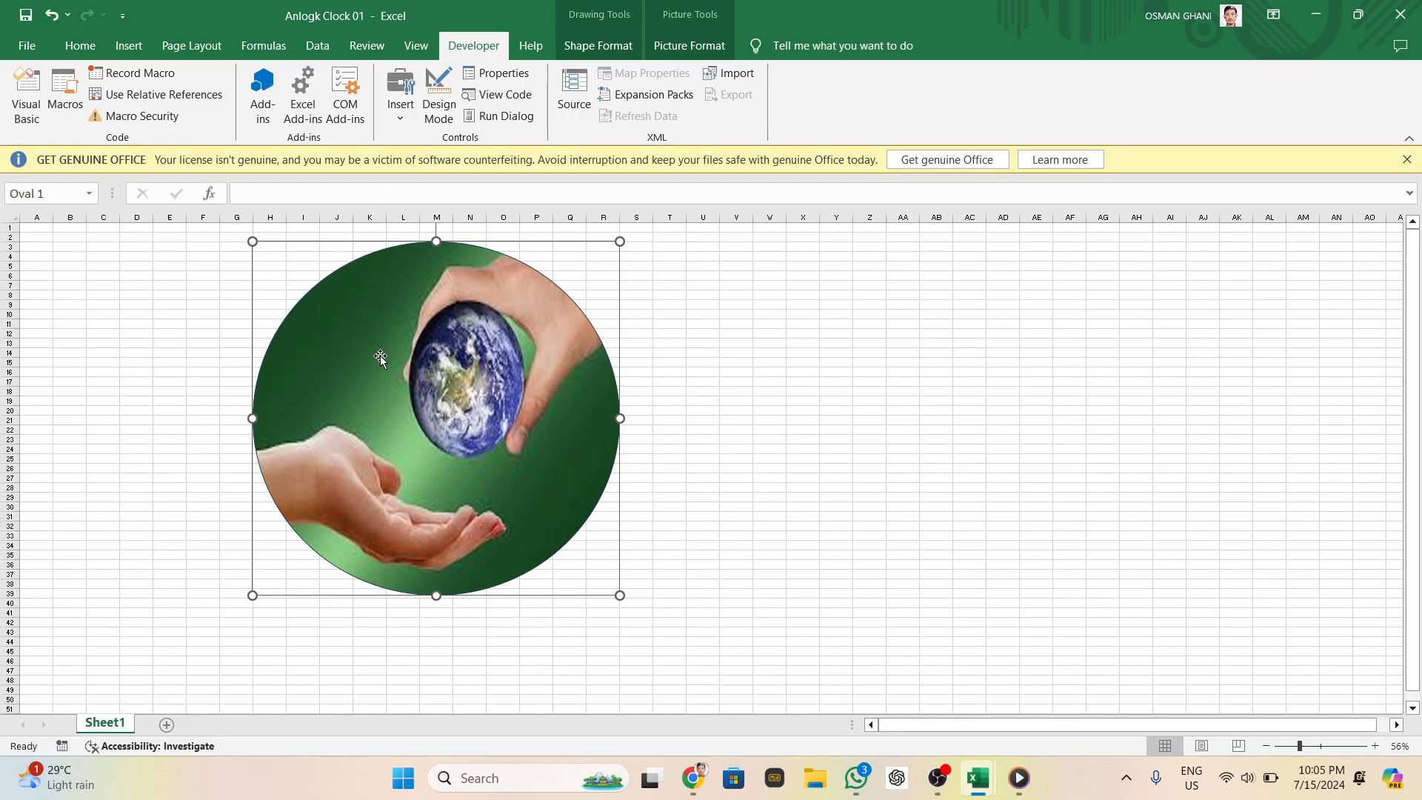
Replace the circle's picture fill with the solid orange theme color and deselect the shape
click(129, 46)
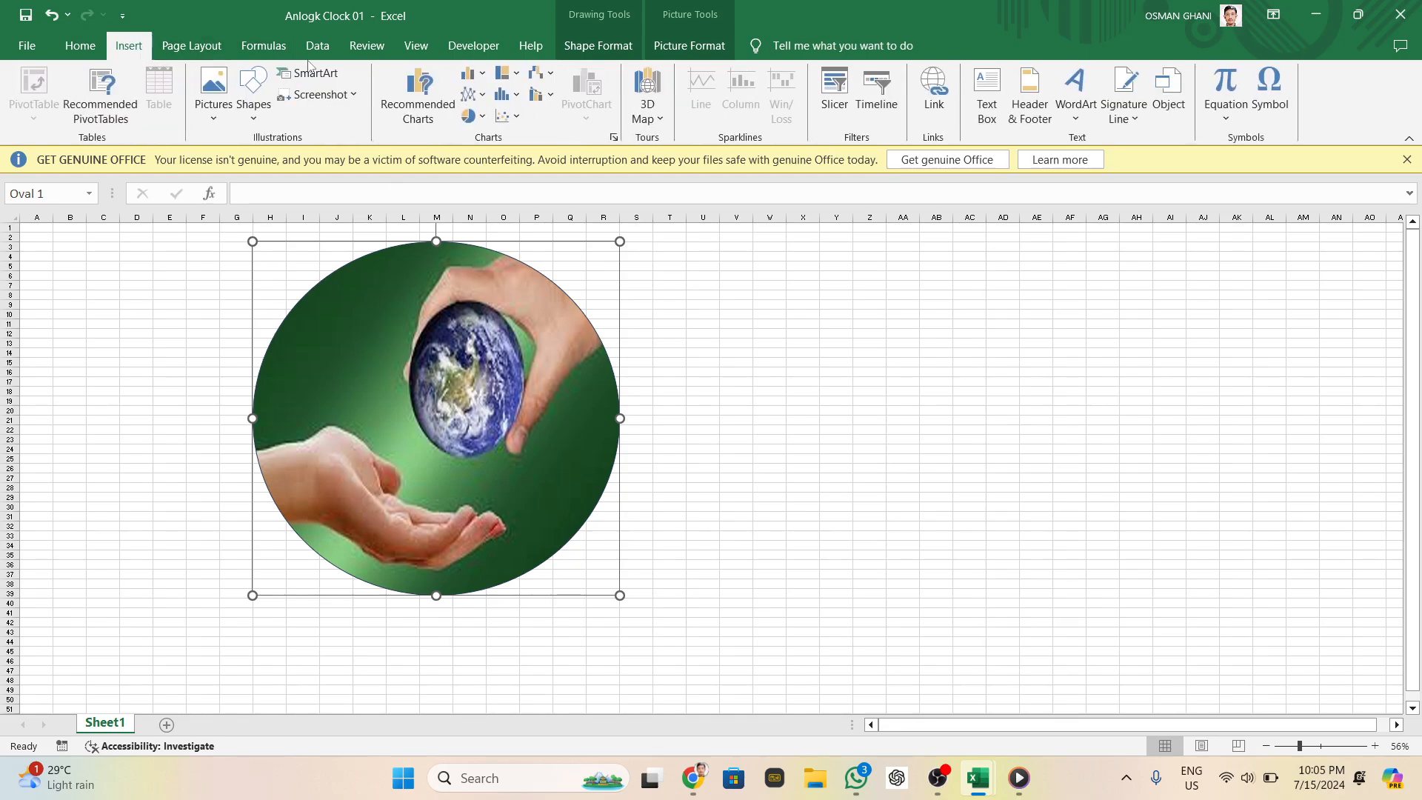
click(665, 48)
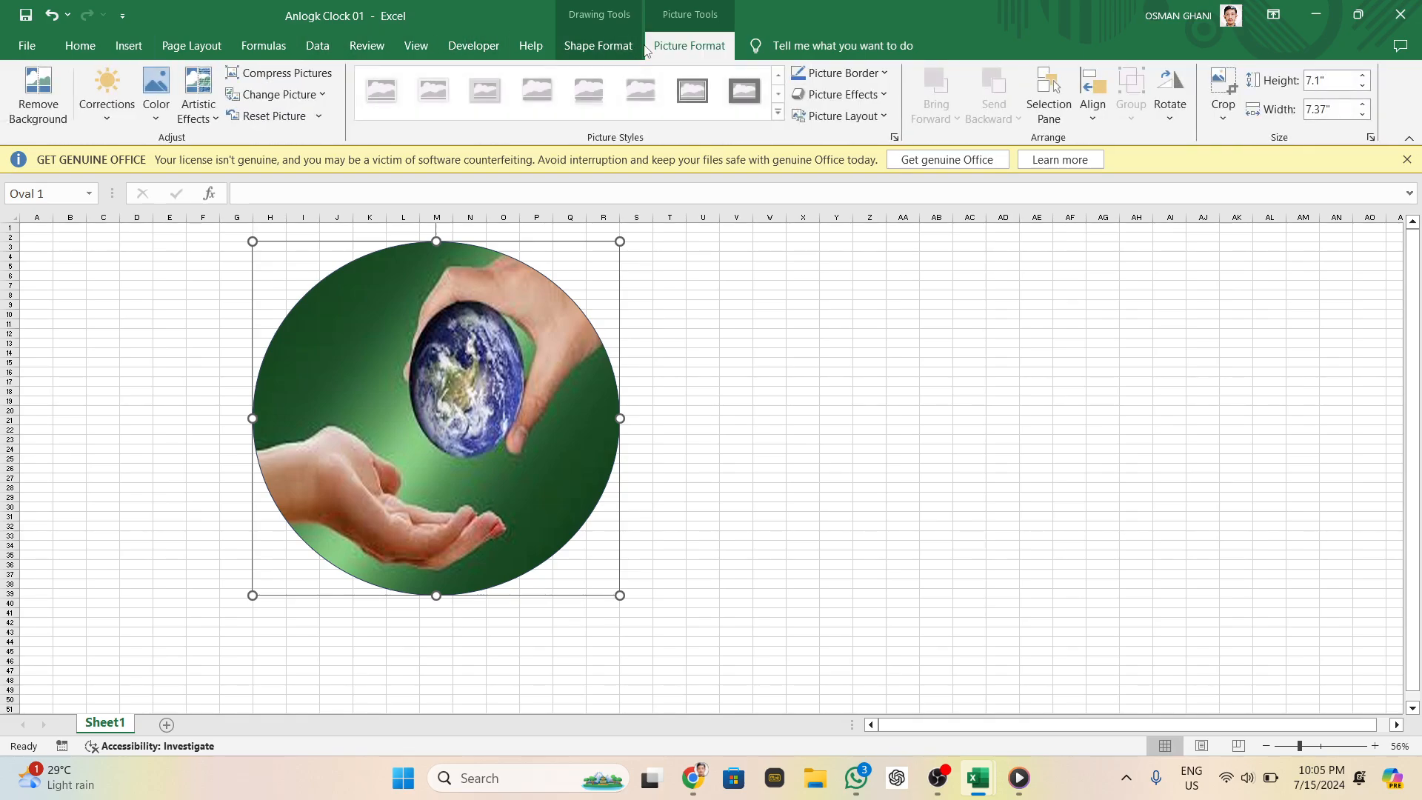
click(598, 46)
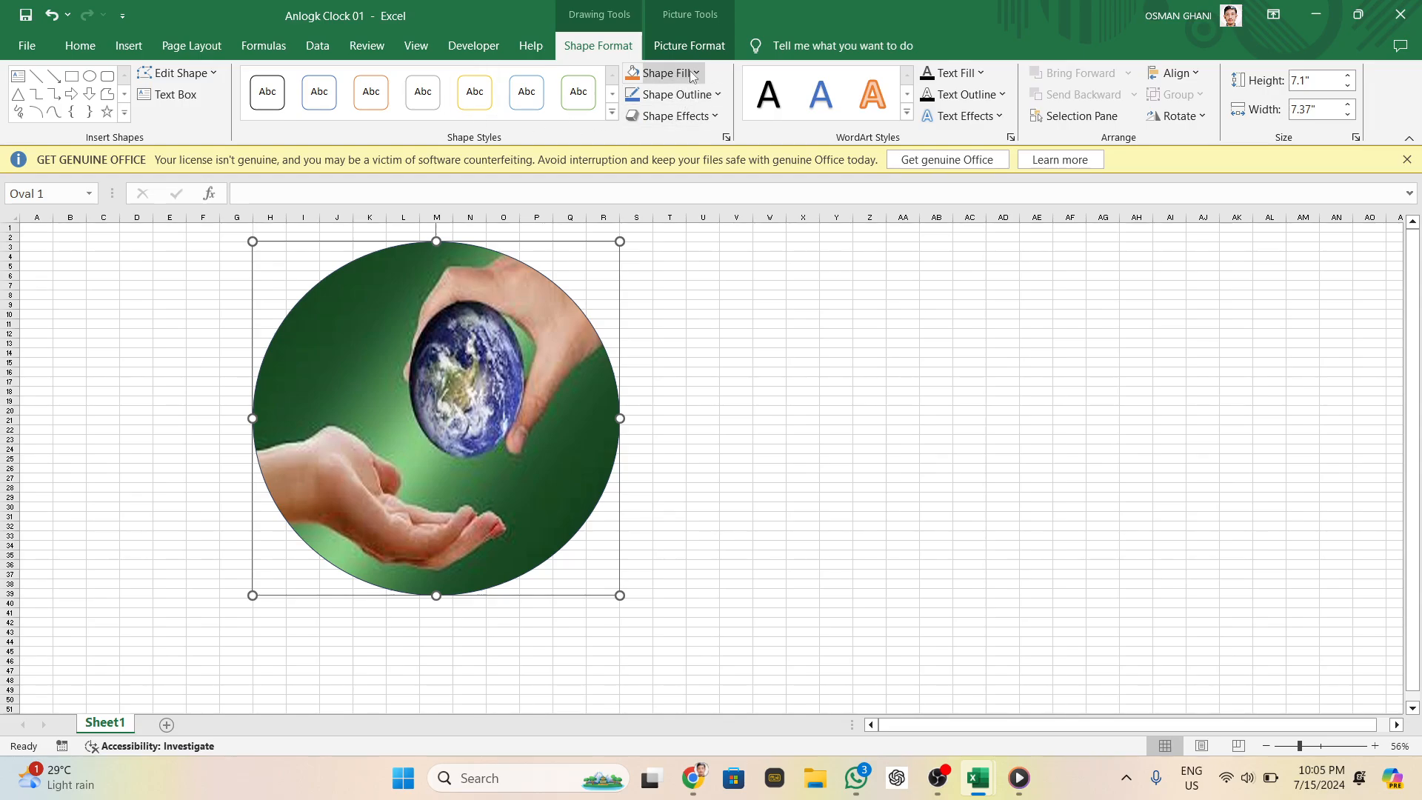
click(662, 73)
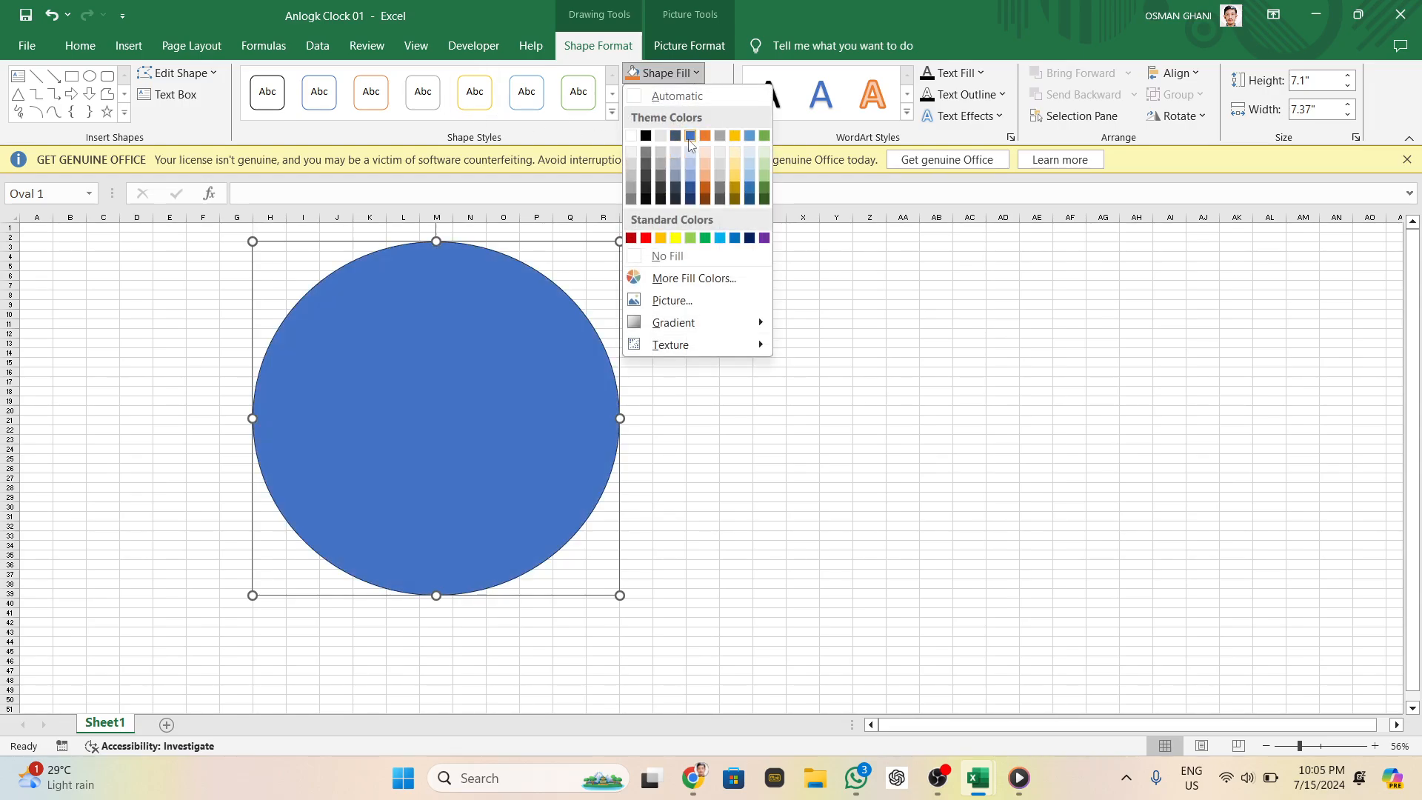
click(704, 135)
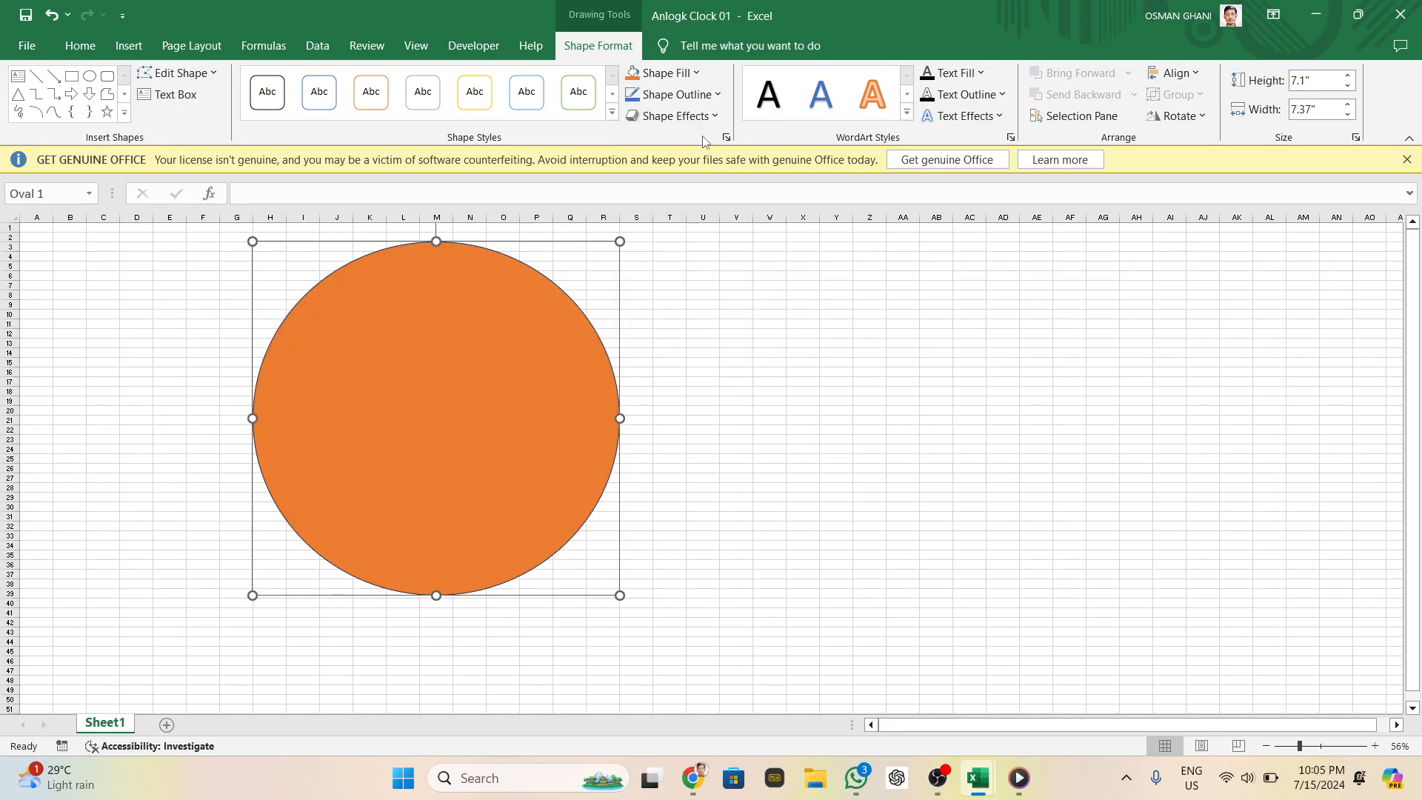
click(783, 358)
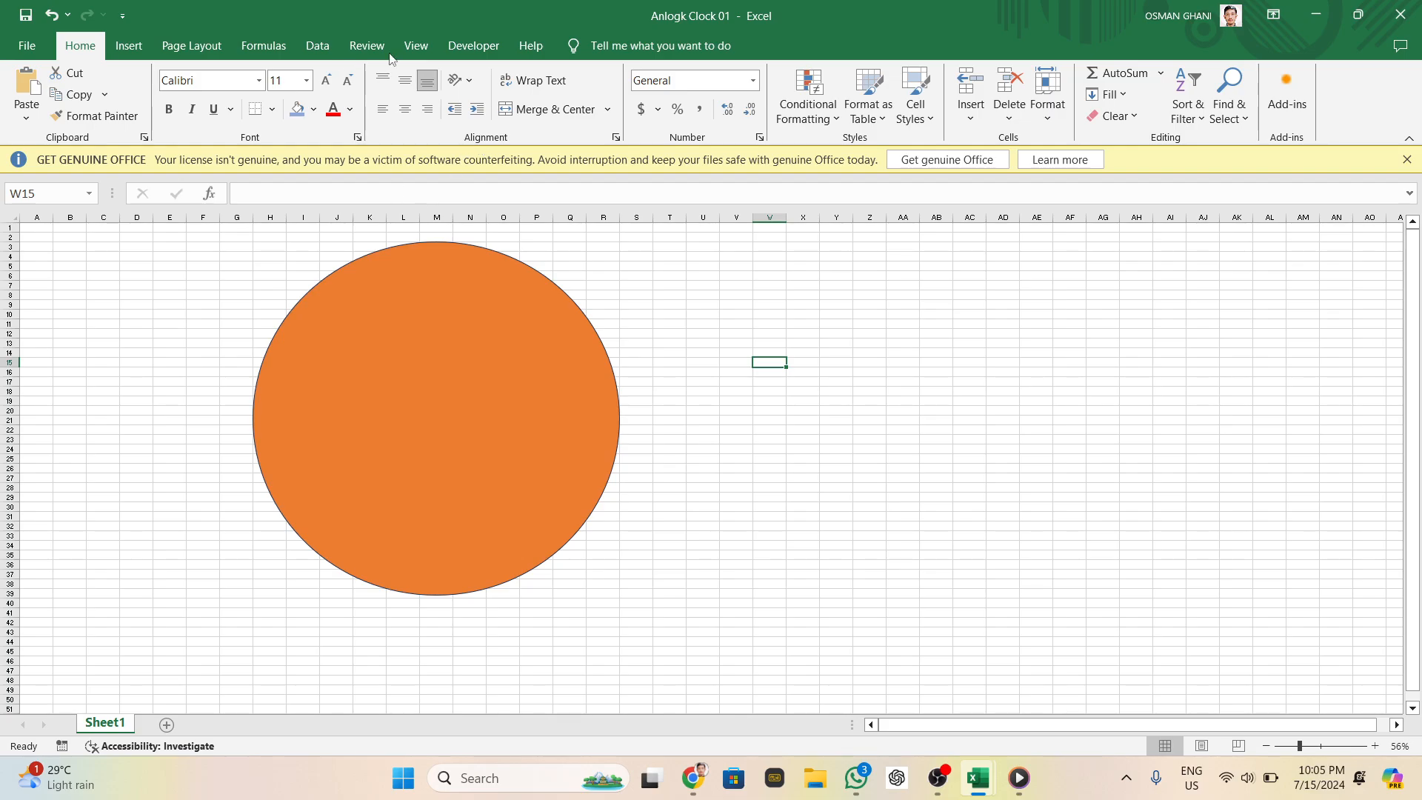
Draw a vertical straight line about 0.46" long, running inward from the top centre point of the clock circle
click(129, 46)
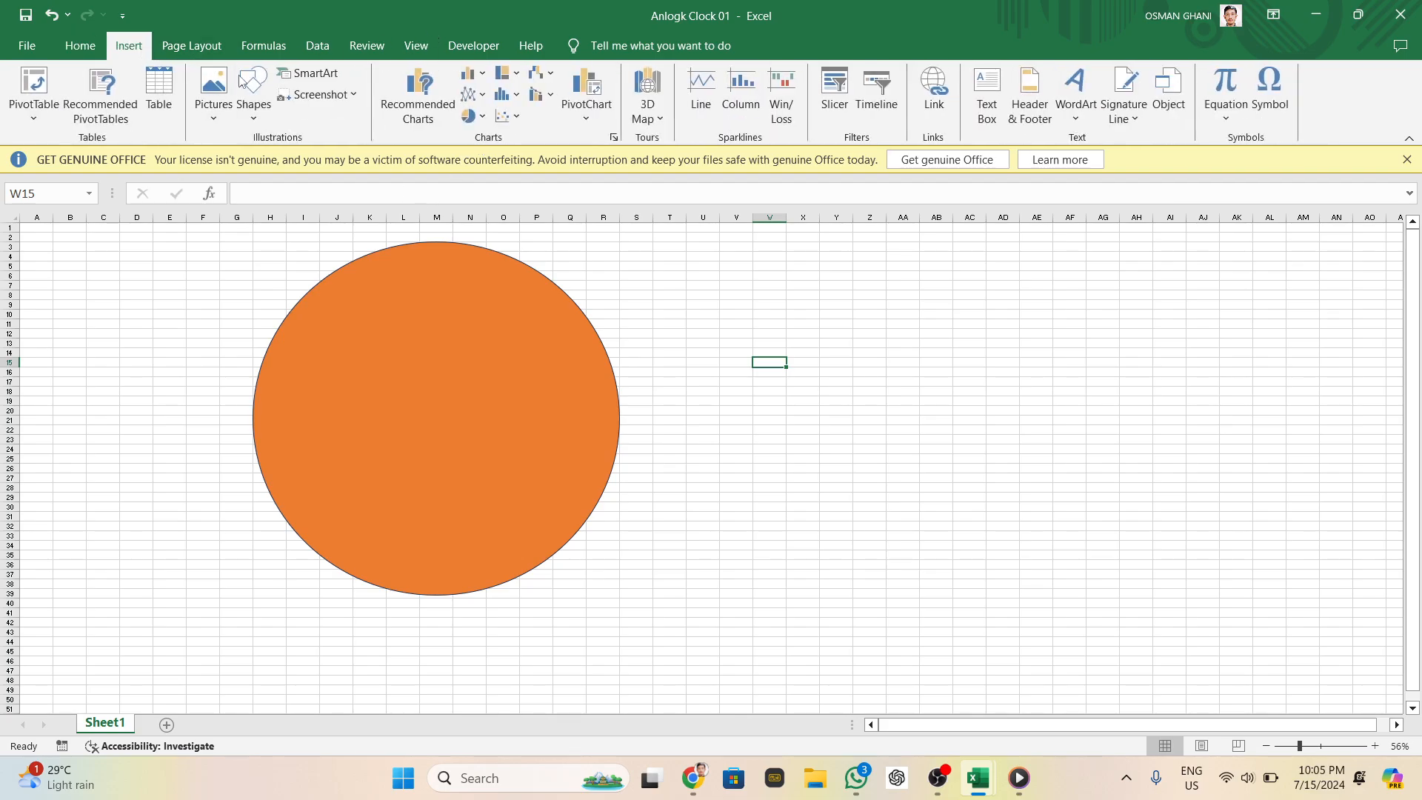
click(254, 115)
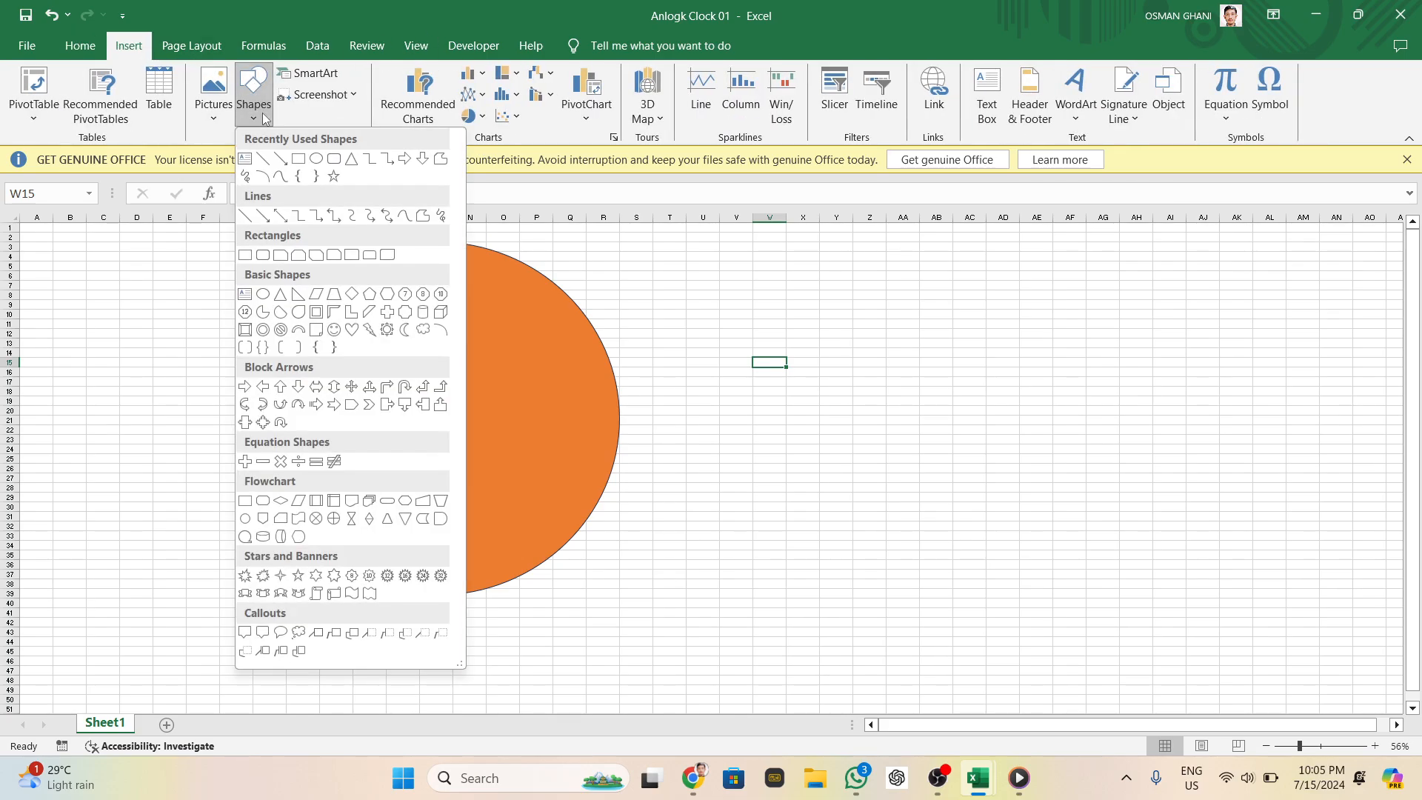
click(266, 167)
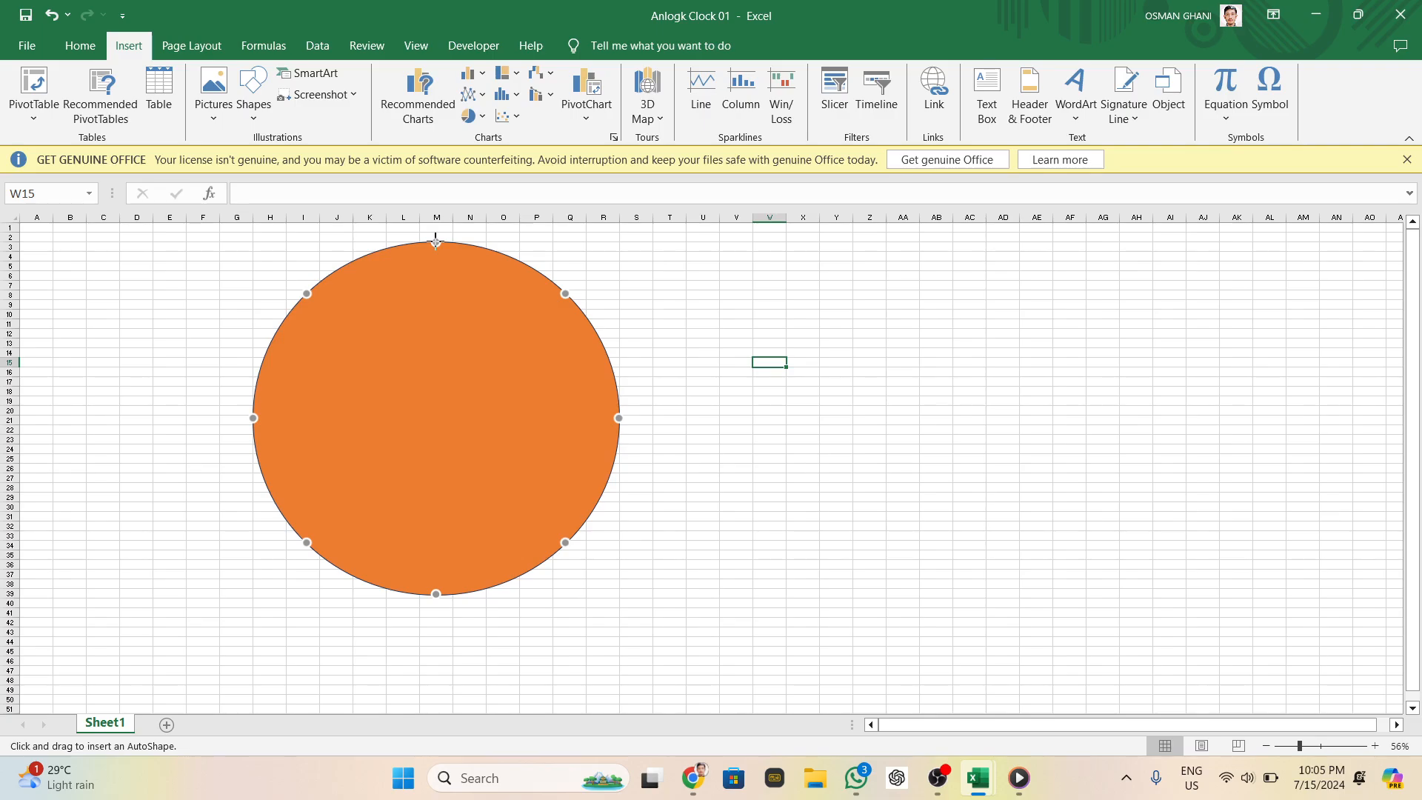
drag(437, 242, 436, 264)
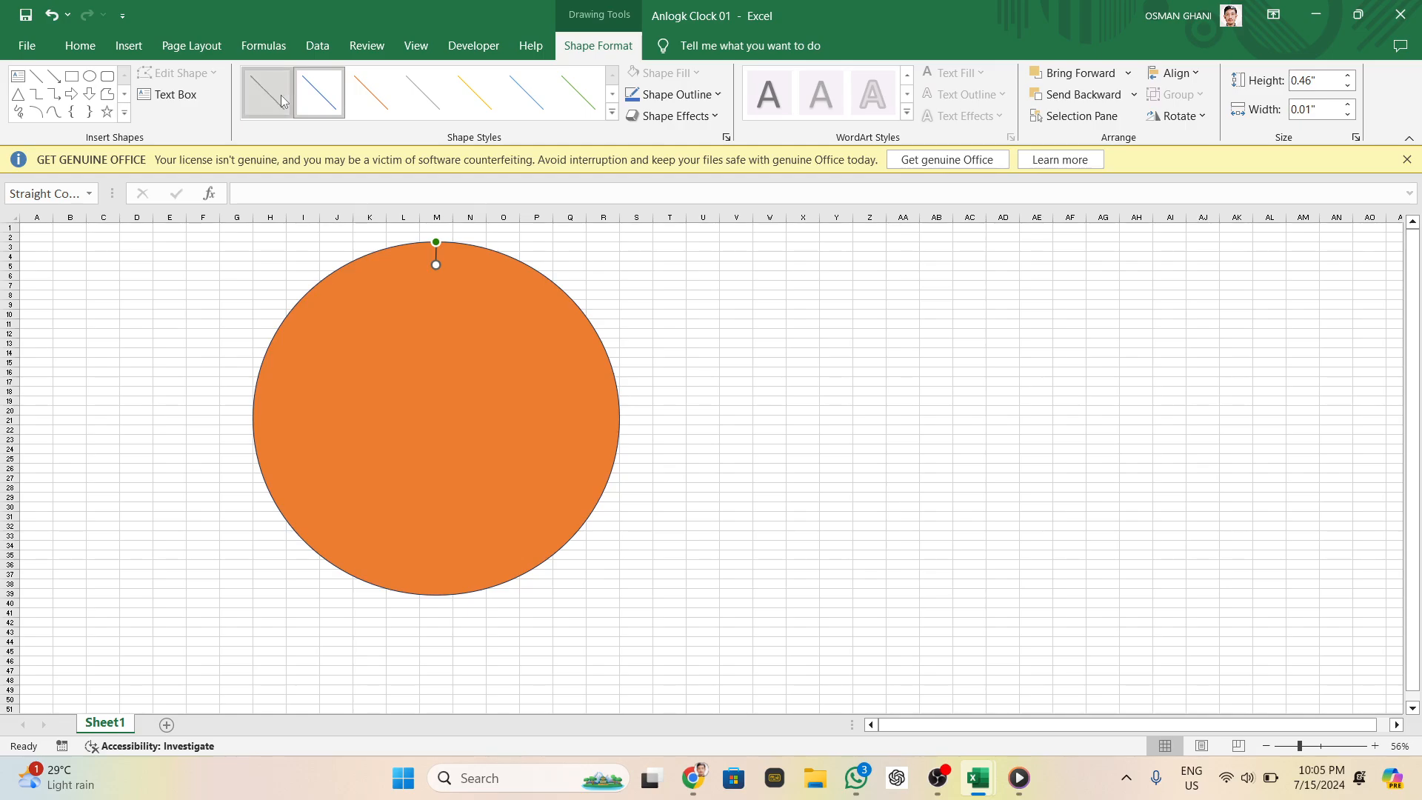
Apply the black line style to the 12 o'clock mark and set its outline weight to 6 pt
click(281, 97)
click(716, 96)
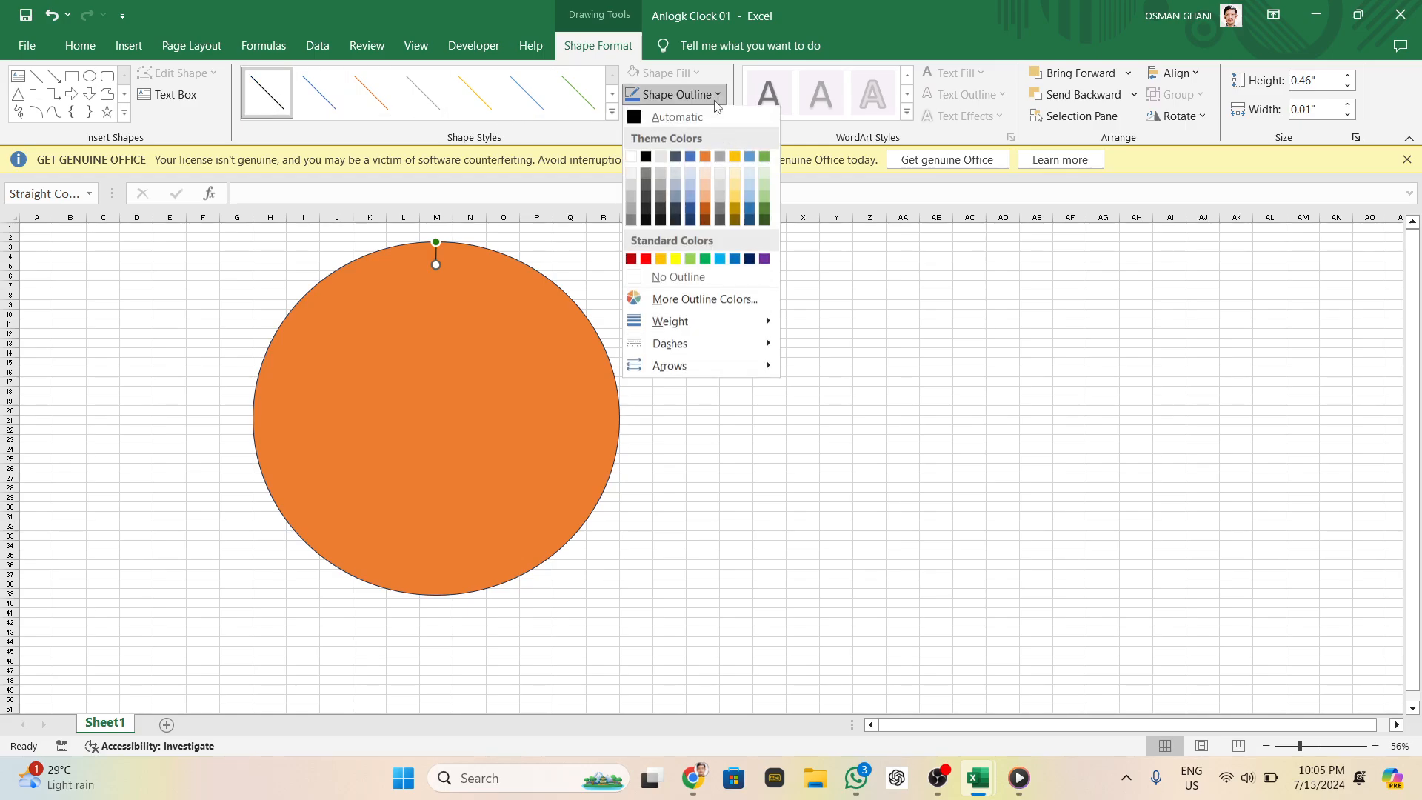
mouse_move(695, 326)
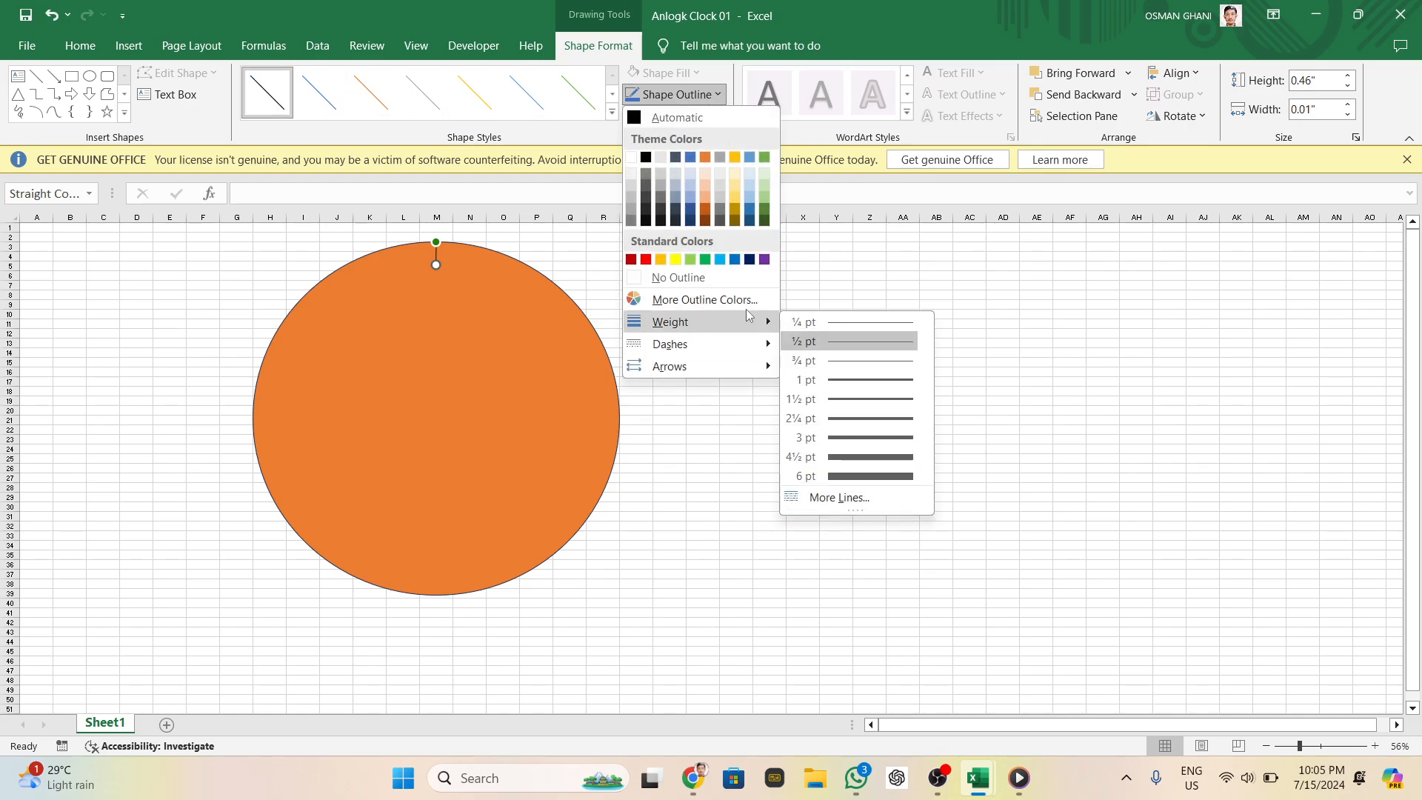
click(868, 477)
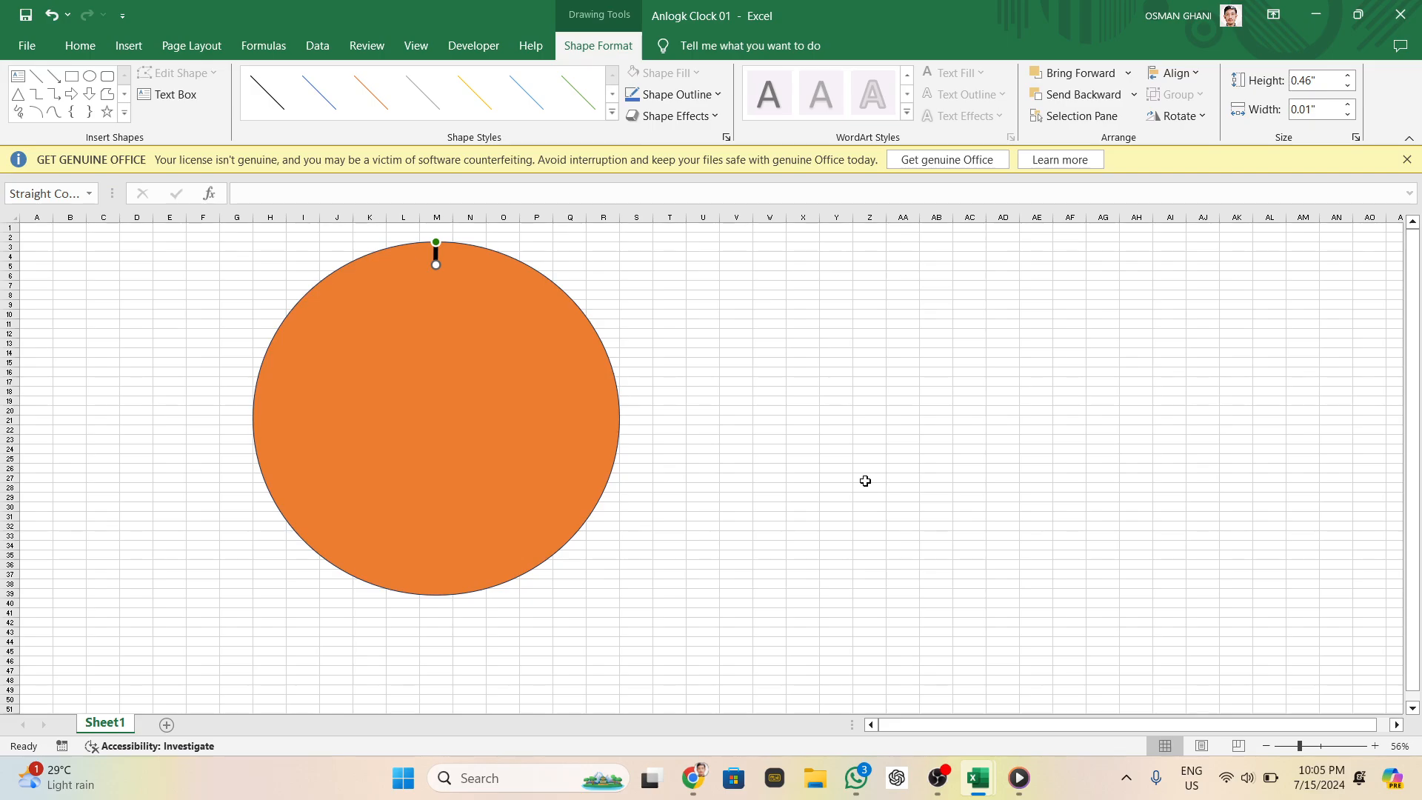
Duplicate the 12 o'clock mark and move the copy to the bottom edge of the circle as the 6 o'clock mark
key(ctrl+d)
key(Down)
key(Down)
key(Down)
key(Down)
key(Down)
key(Down)
key(Down)
key(Down)
key(Down)
key(Down)
key(Down)
key(Down)
key(ctrl+Left)
key(ctrl+Left)
key(ctrl+Left)
key(ctrl+Left)
key(ctrl+Left)
key(ctrl+Left)
key(ctrl+Left)
key(ctrl+Left)
key(ctrl+Left)
key(ctrl+Left)
key(Down)
key(Down)
key(Down)
key(Down)
key(Down)
key(Down)
key(Down)
key(Down)
key(Down)
key(ctrl+Left)
key(ctrl+Left)
key(ctrl+Left)
click(947, 497)
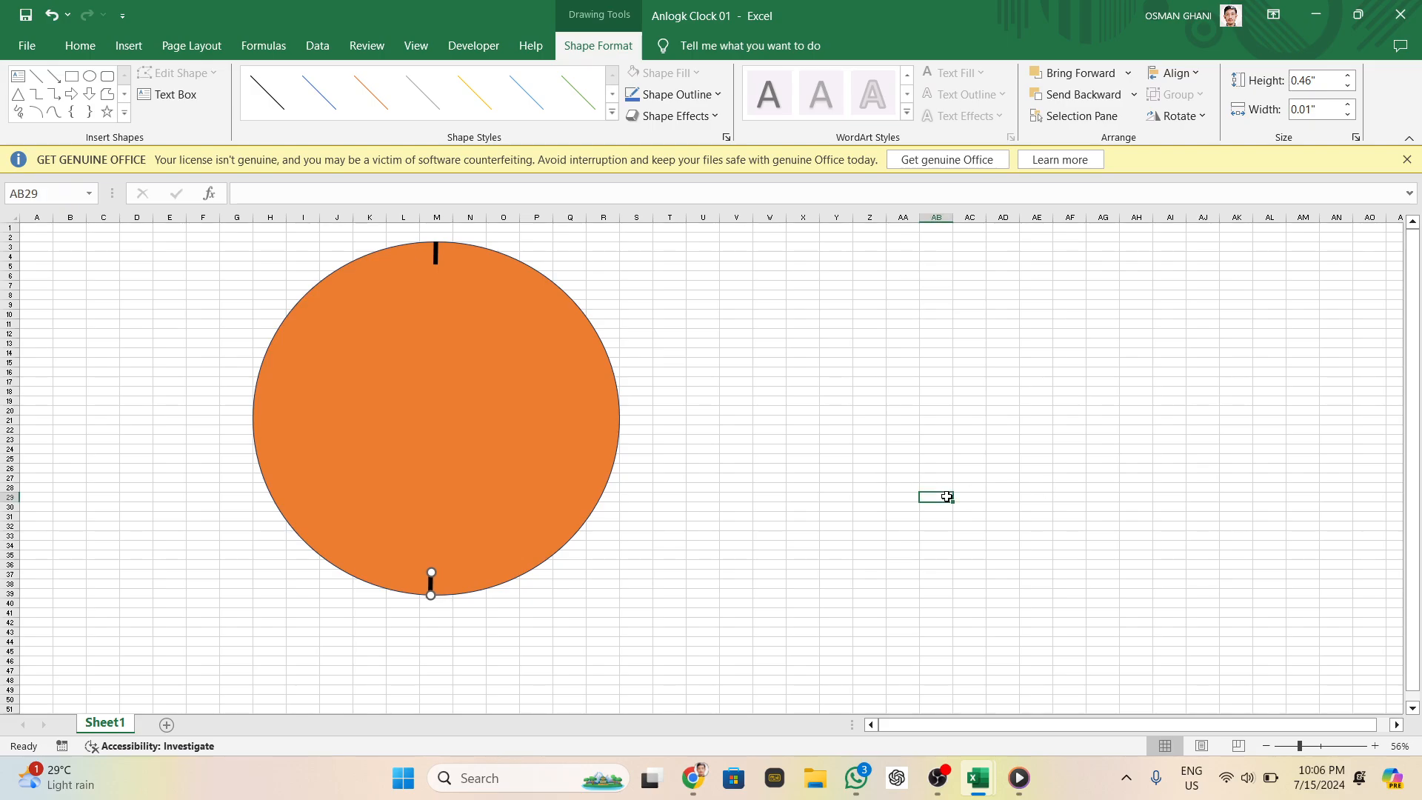
Nudge the 6 o'clock mark slightly to the right so it lines up with the circle's bottom centre point
click(592, 454)
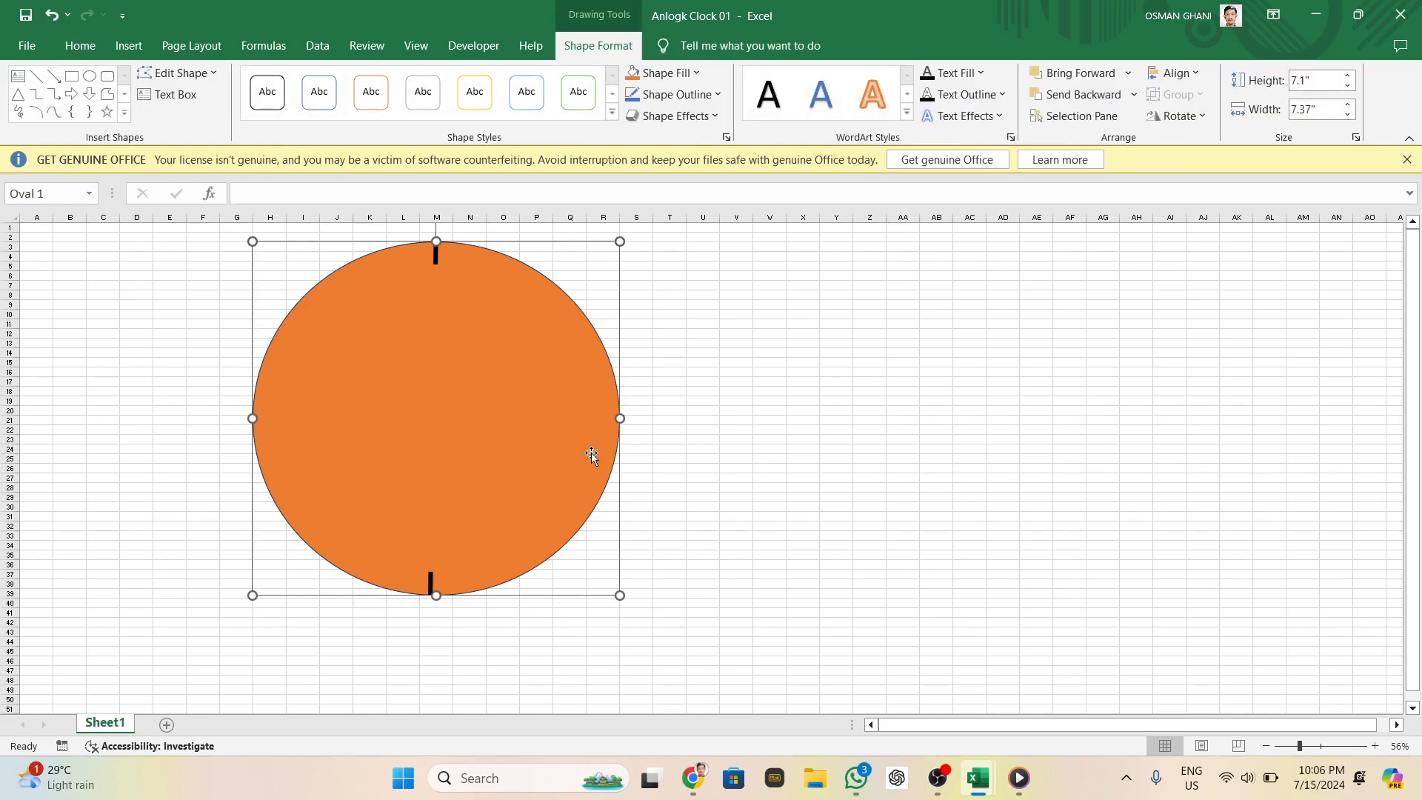
click(430, 582)
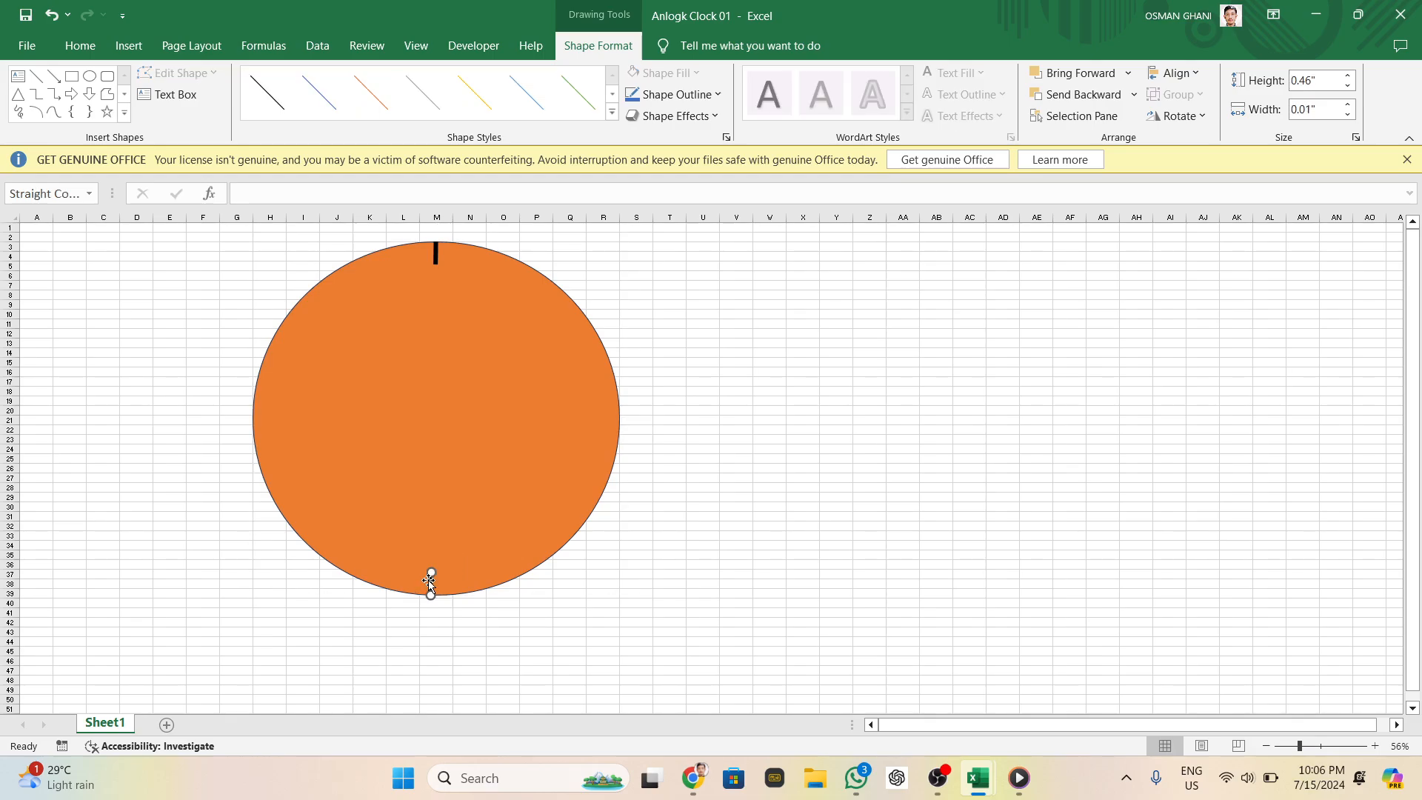
key(ctrl+Right)
key(ctrl+Right)
click(600, 600)
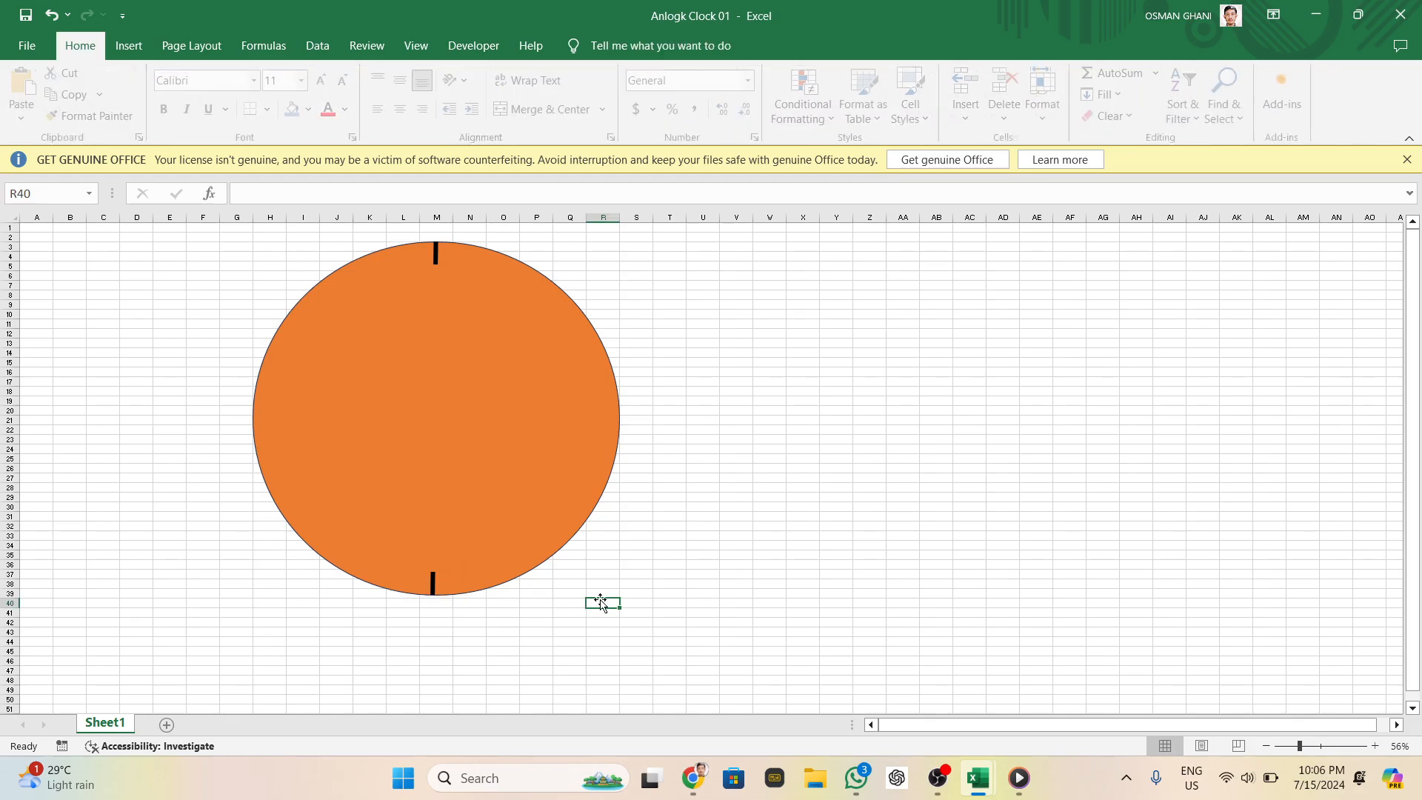
click(565, 520)
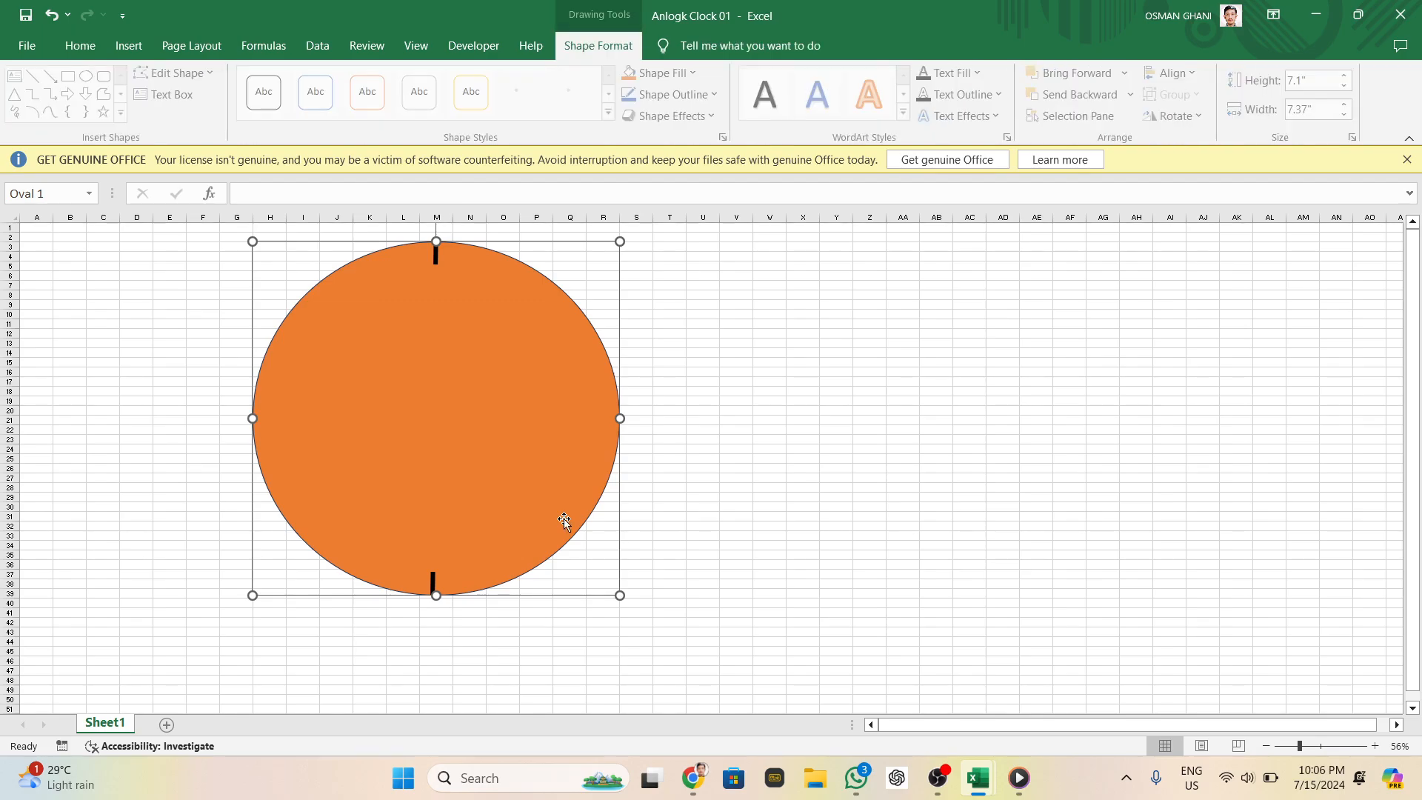
click(434, 578)
key(ctrl+Right)
key(ctrl+Right)
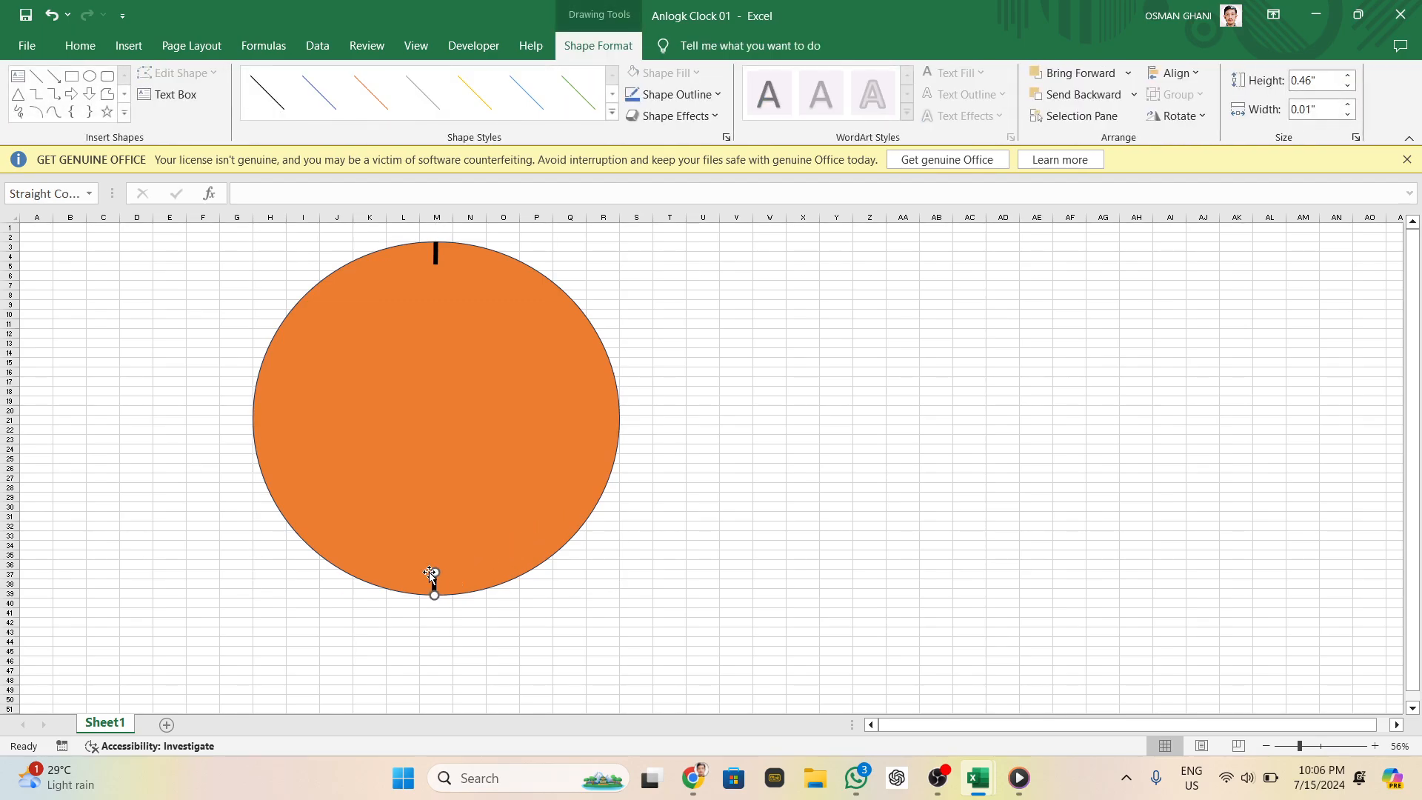
click(545, 576)
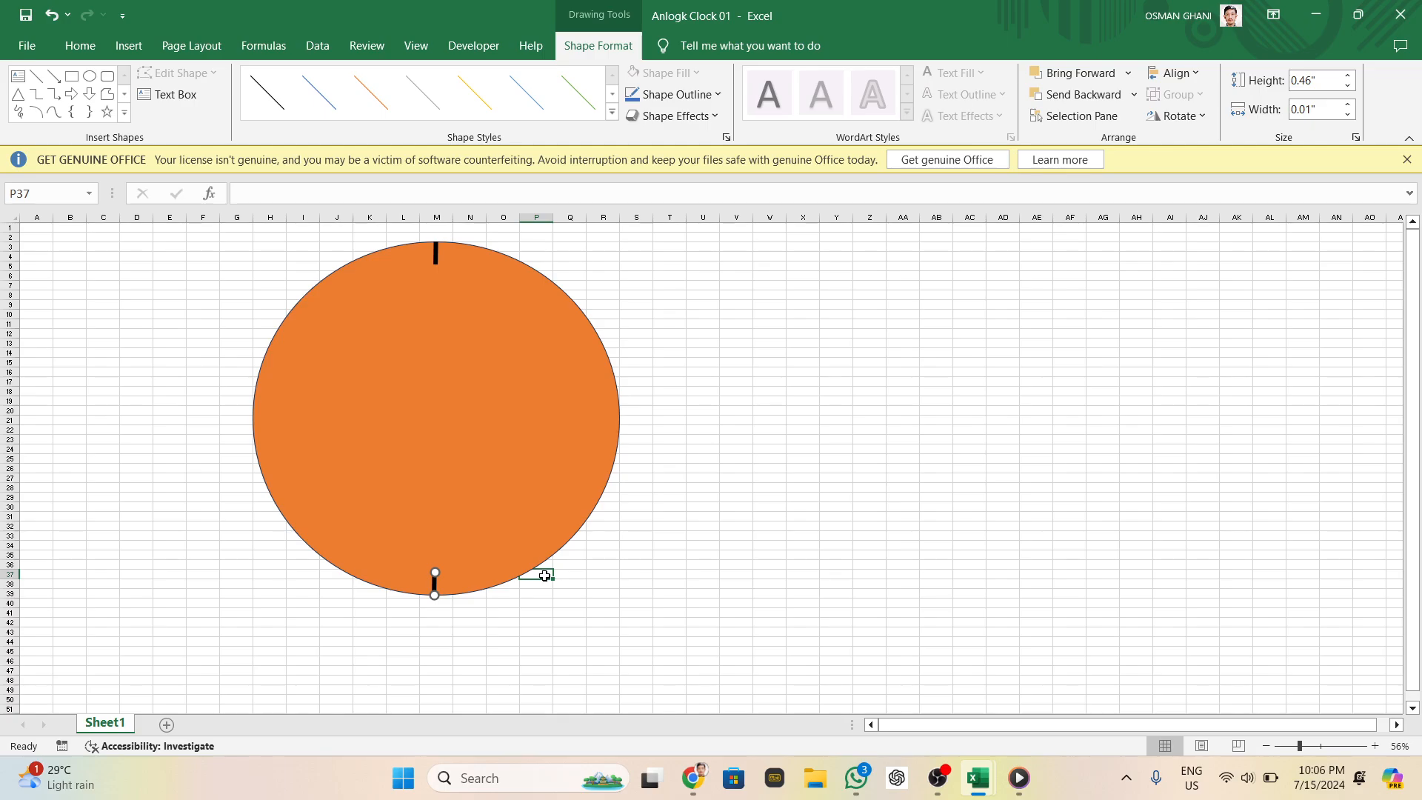
Draw a horizontal straight line about 0.4" long, running inward from the left centre point of the clock circle
click(566, 461)
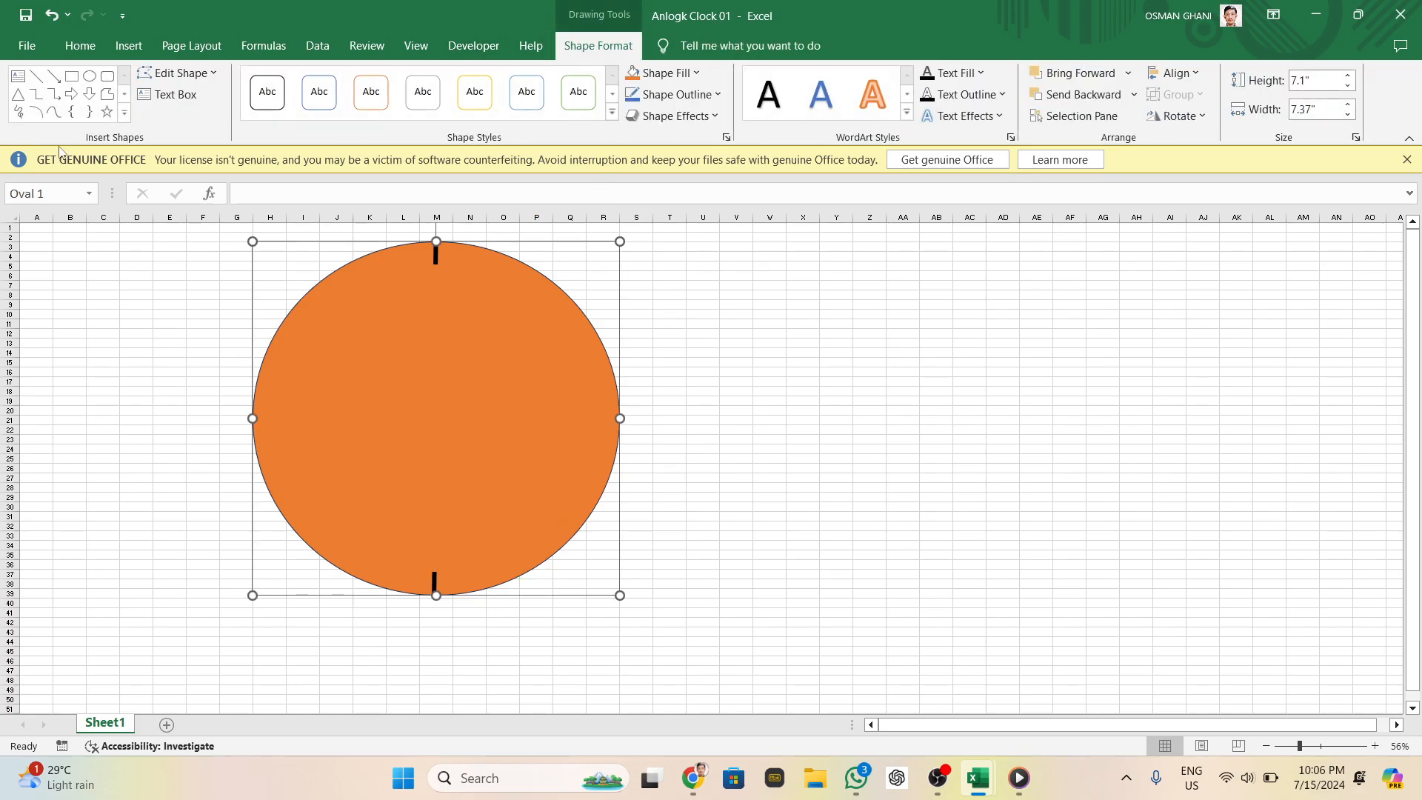
click(34, 75)
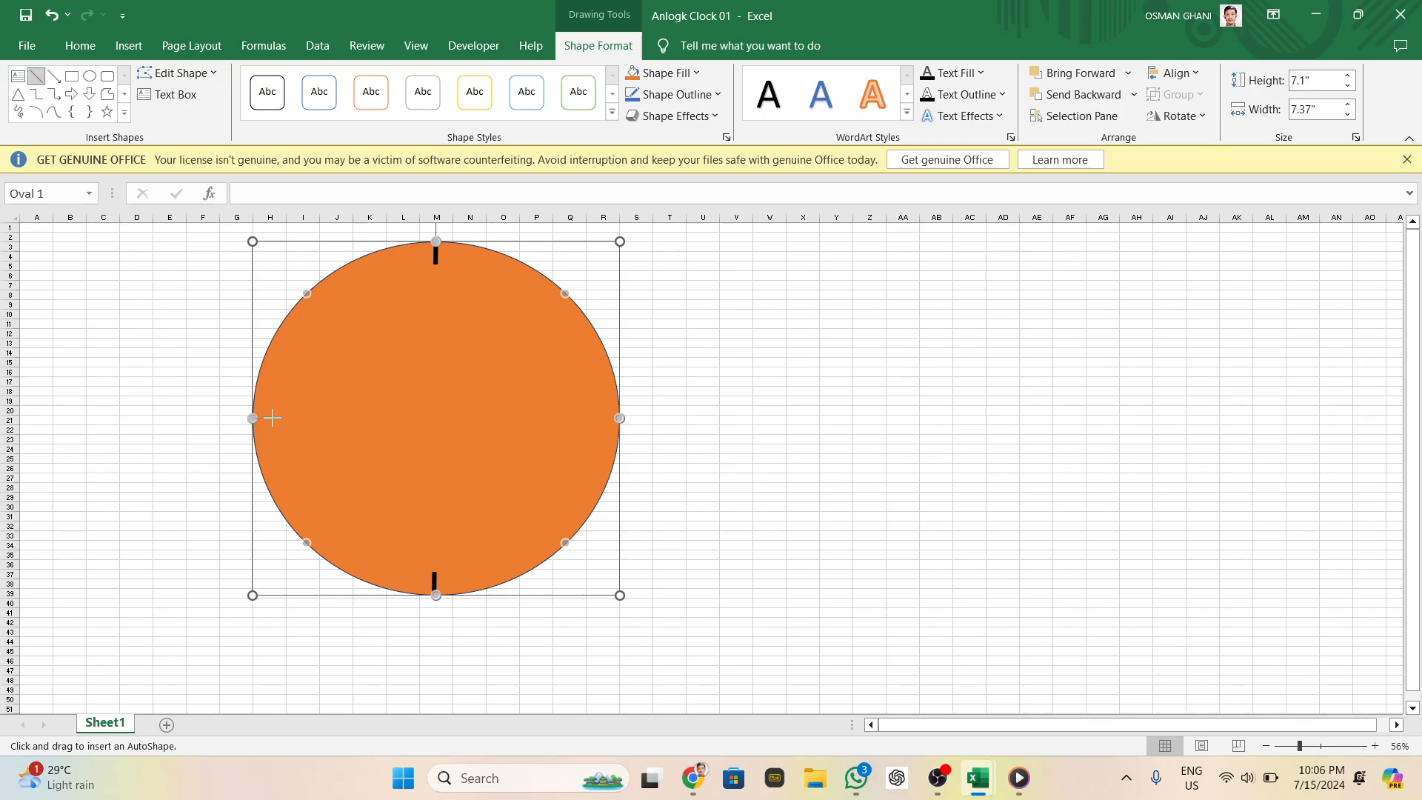
drag(272, 418, 274, 418)
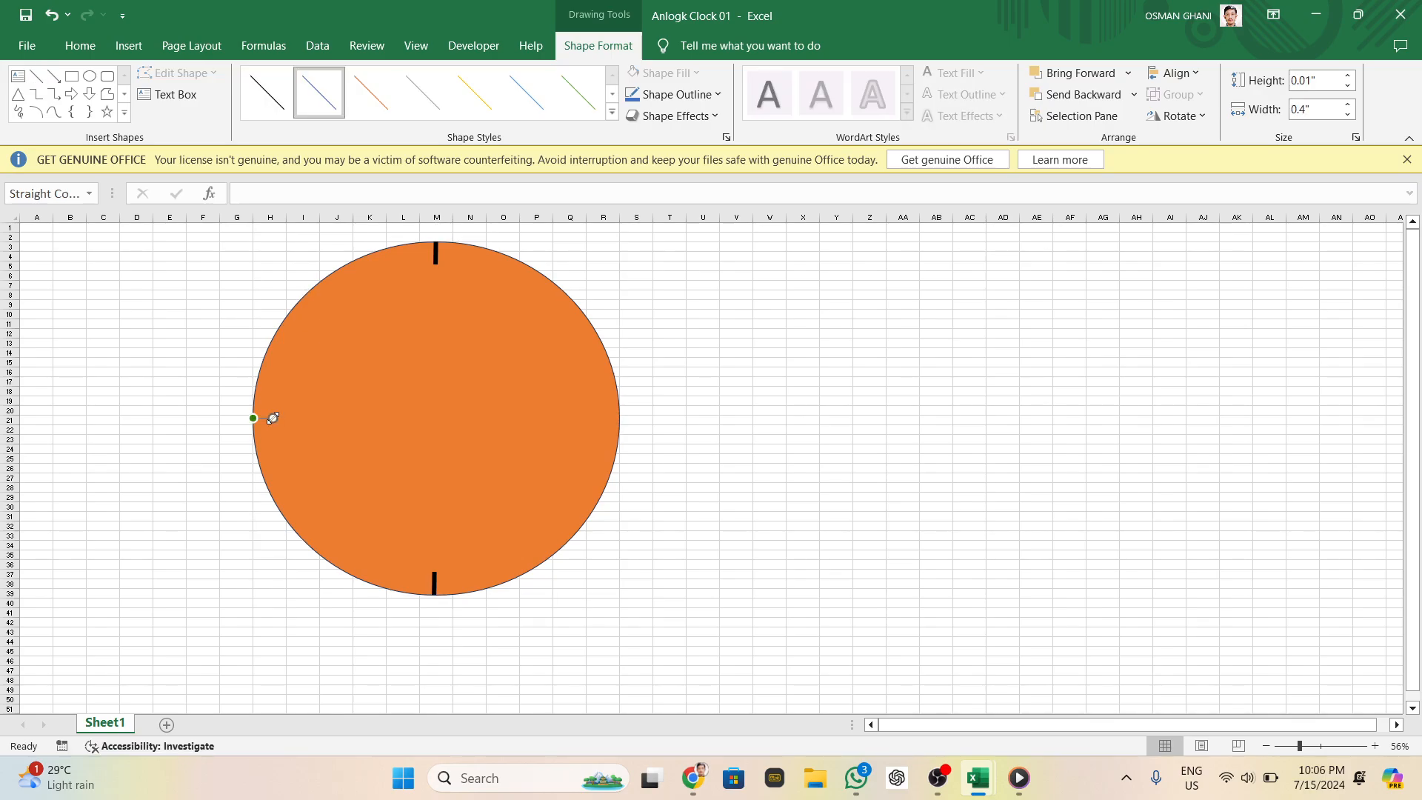
Apply the black line style to the 9 o'clock mark and set its outline weight to 6 pt
click(284, 109)
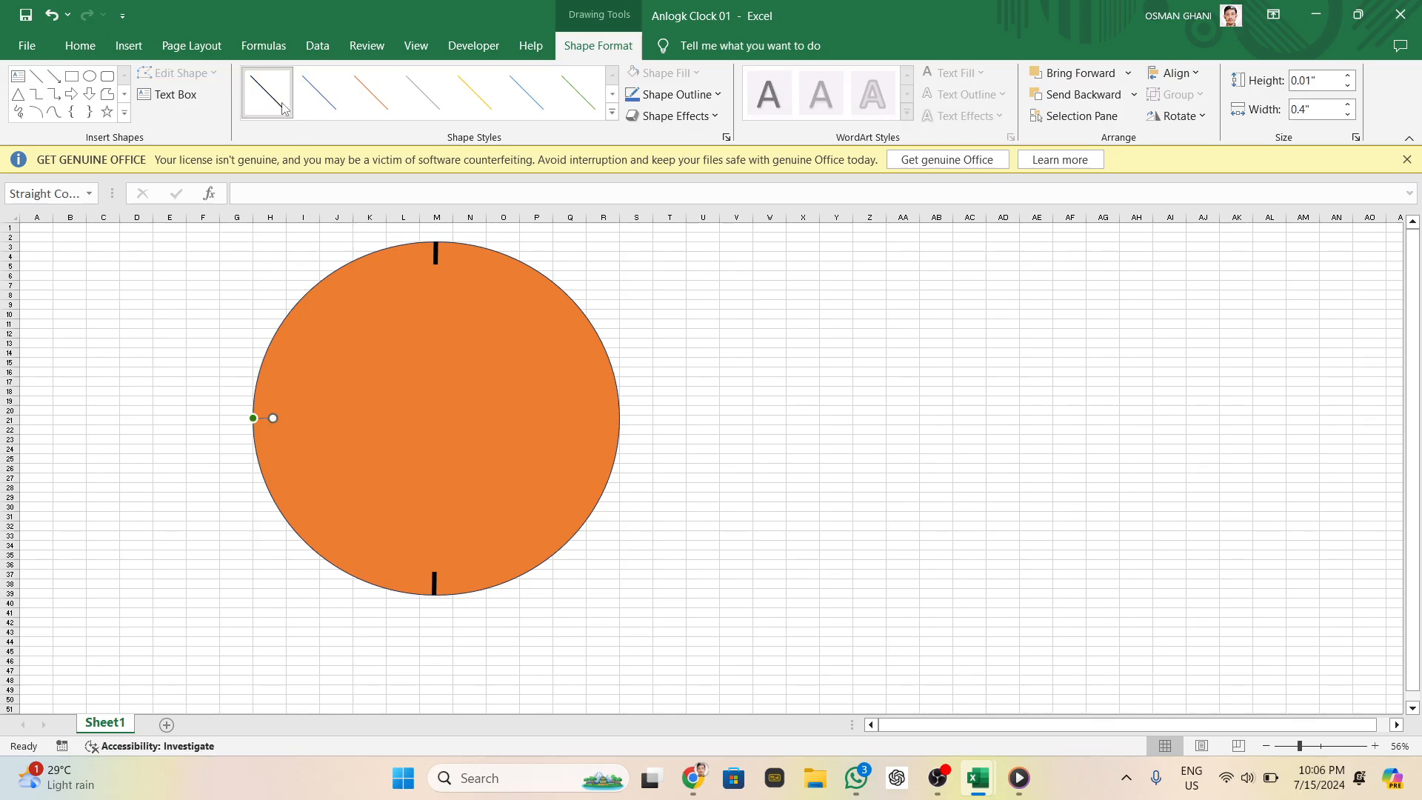
click(709, 97)
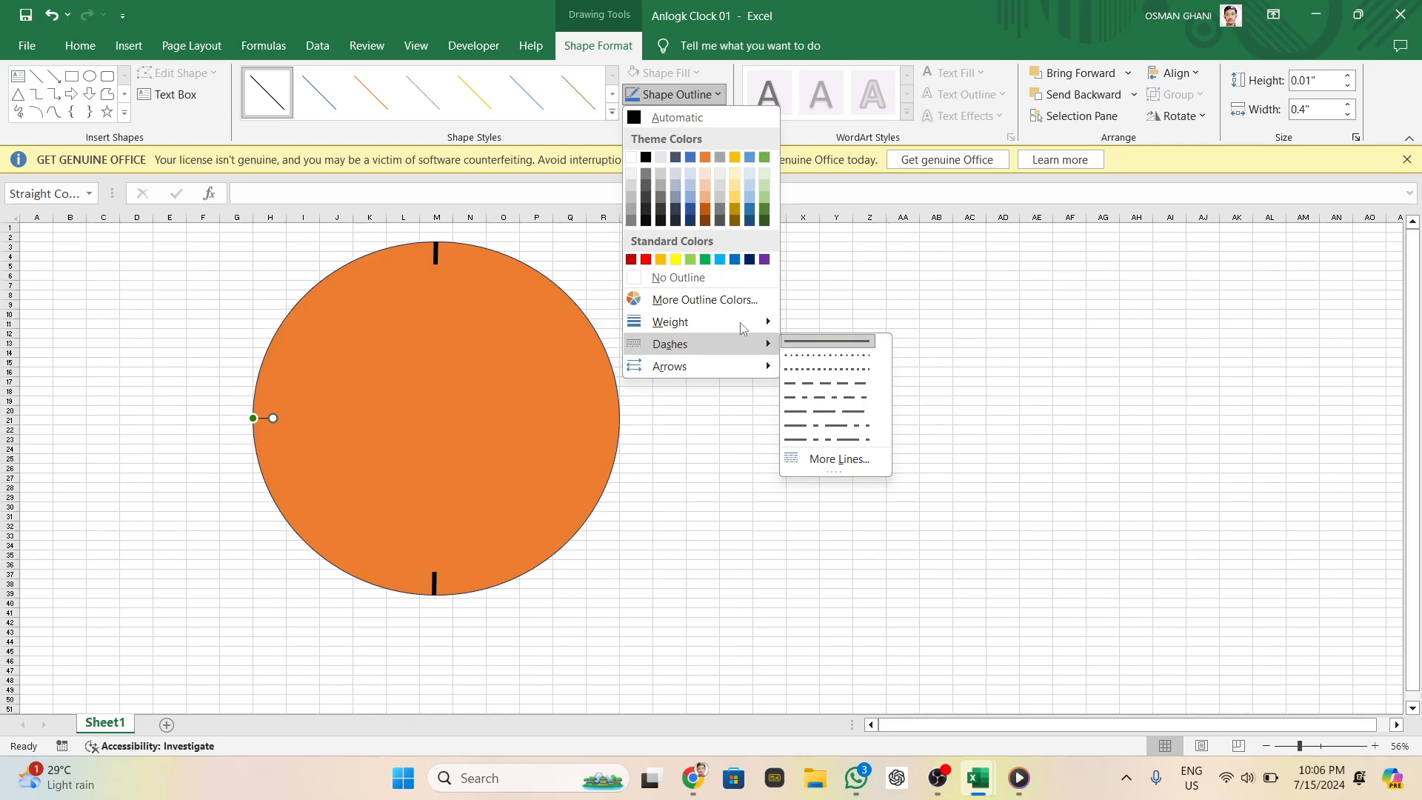
mouse_move(766, 322)
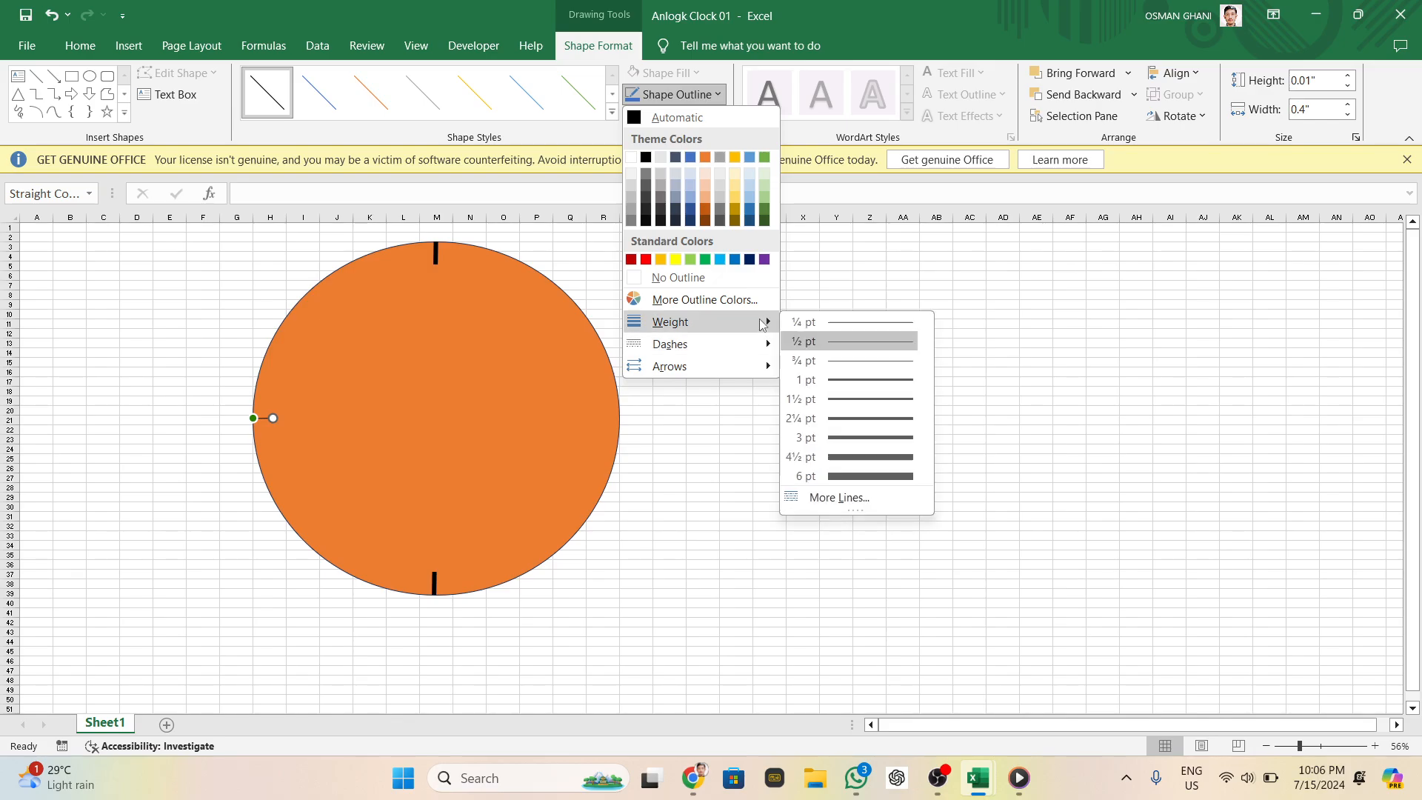
click(856, 475)
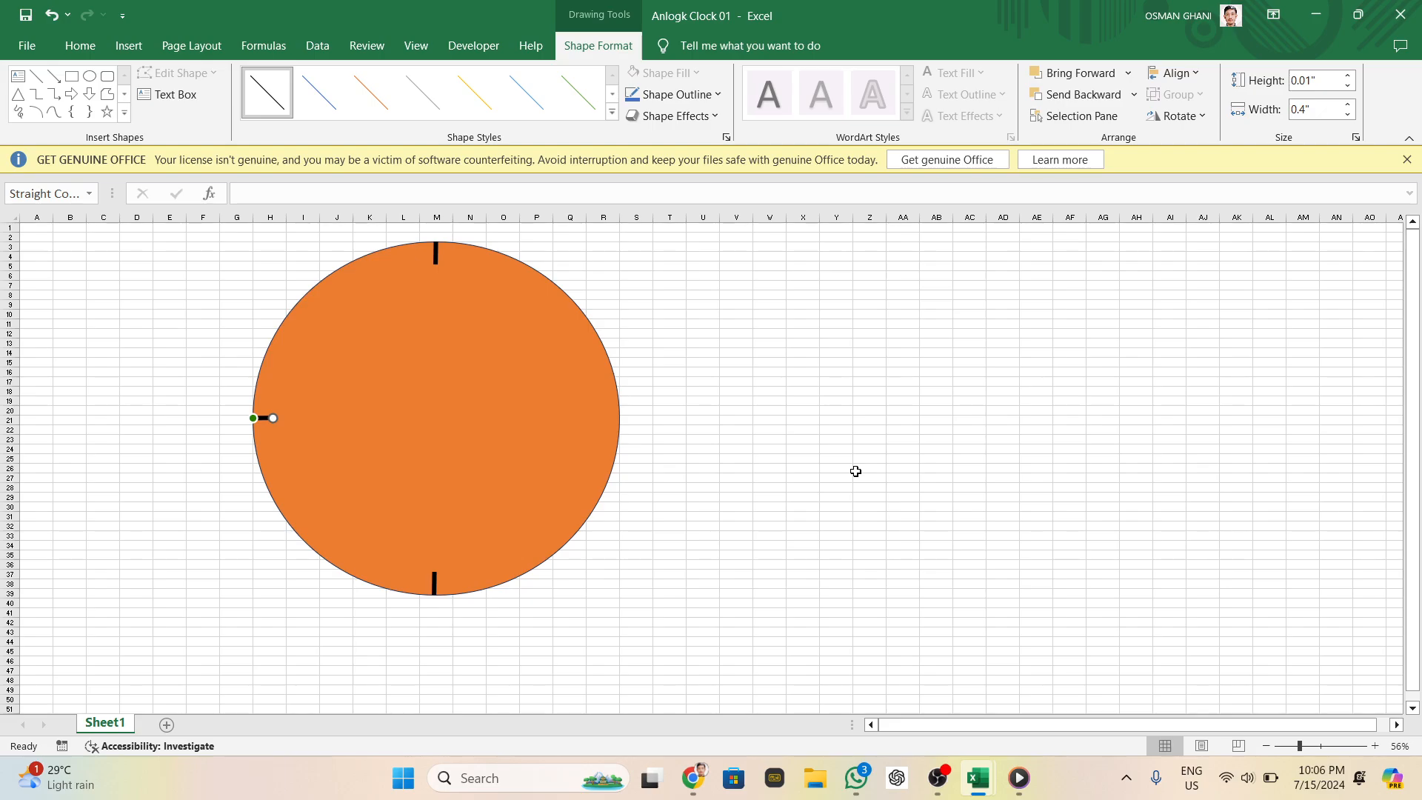
Duplicate the 9 o'clock mark and move the copy to the circle's right centre point as the 3 o'clock mark
key(ctrl+d)
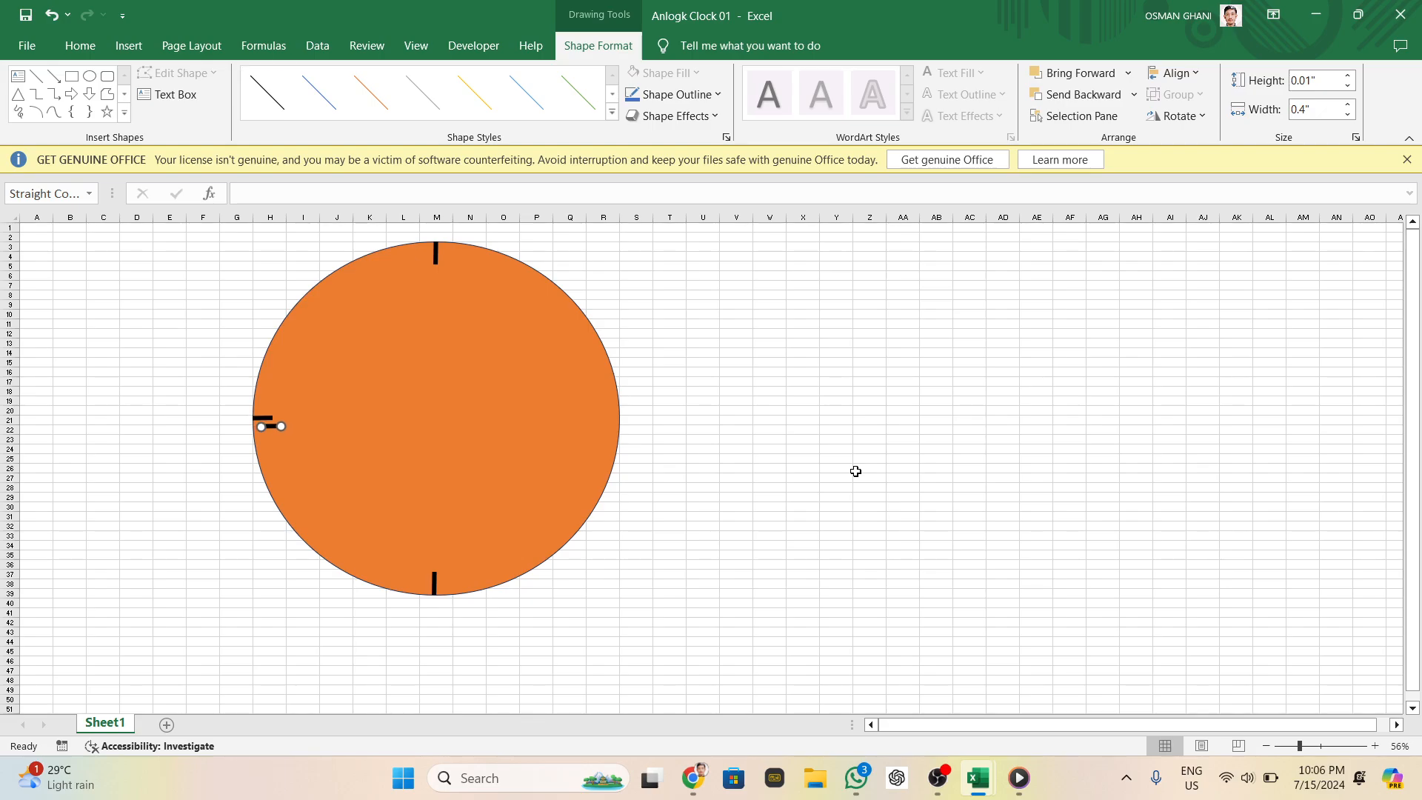
key(Right)
key(Right)
key(Right)
key(Right)
key(Right)
key(Right)
key(Right)
key(Right)
key(Right)
key(Right)
key(Right)
key(Right)
key(Right)
key(Right)
key(Right)
key(Right)
key(Right)
key(Right)
key(Right)
key(Right)
key(Right)
key(Right)
key(Right)
key(Right)
key(Right)
key(Right)
key(Right)
key(Right)
key(Right)
key(Right)
key(Right)
key(Right)
key(Right)
key(ctrl+Right)
key(ctrl+Right)
key(ctrl+Right)
key(ctrl+Up)
key(ctrl+Up)
key(ctrl+Up)
key(ctrl+Up)
key(ctrl+Up)
key(ctrl+Up)
key(ctrl+Up)
key(ctrl+Up)
key(ctrl+Up)
click(789, 429)
Duplicate the clock circle over itself and paste another copy of it at cell AA11
click(611, 448)
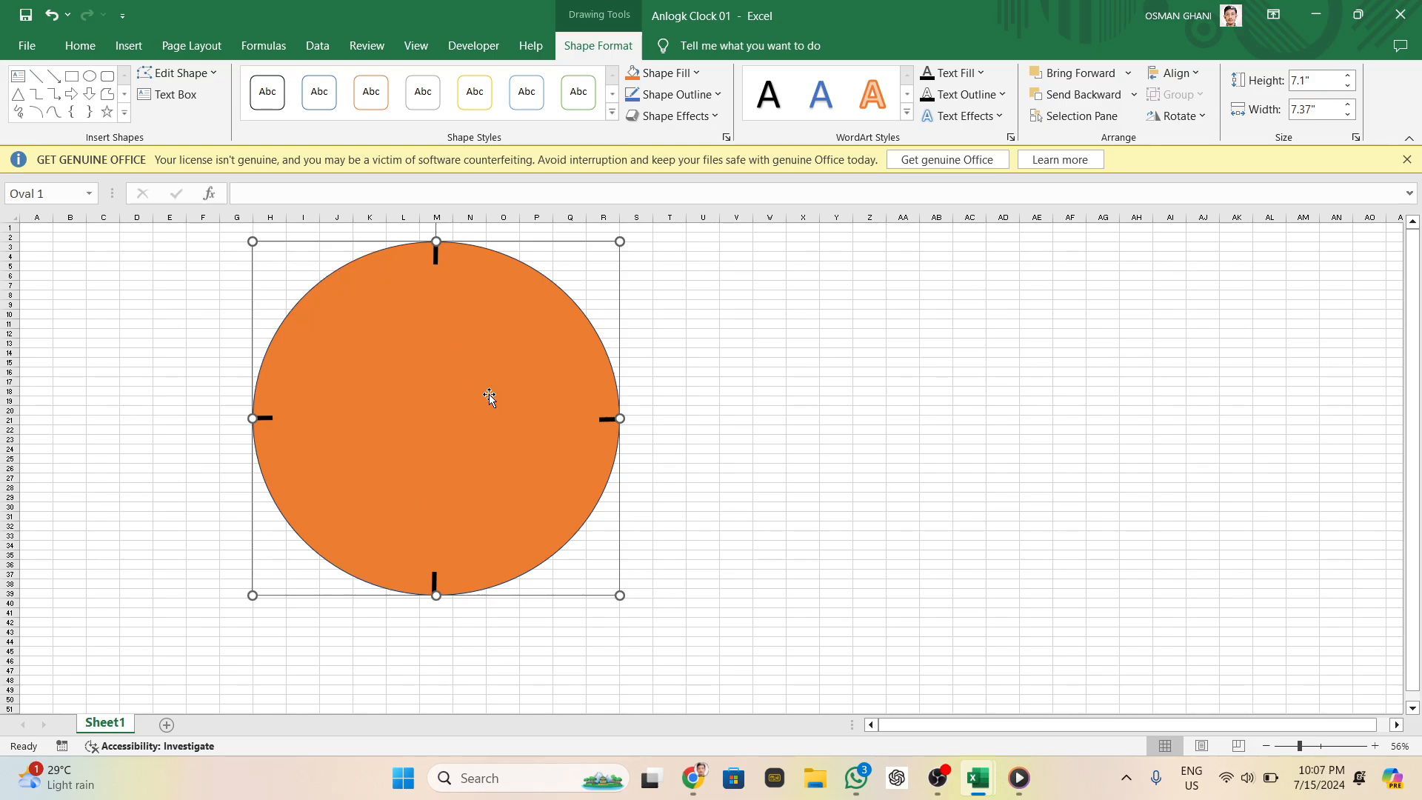
drag(490, 395, 489, 395)
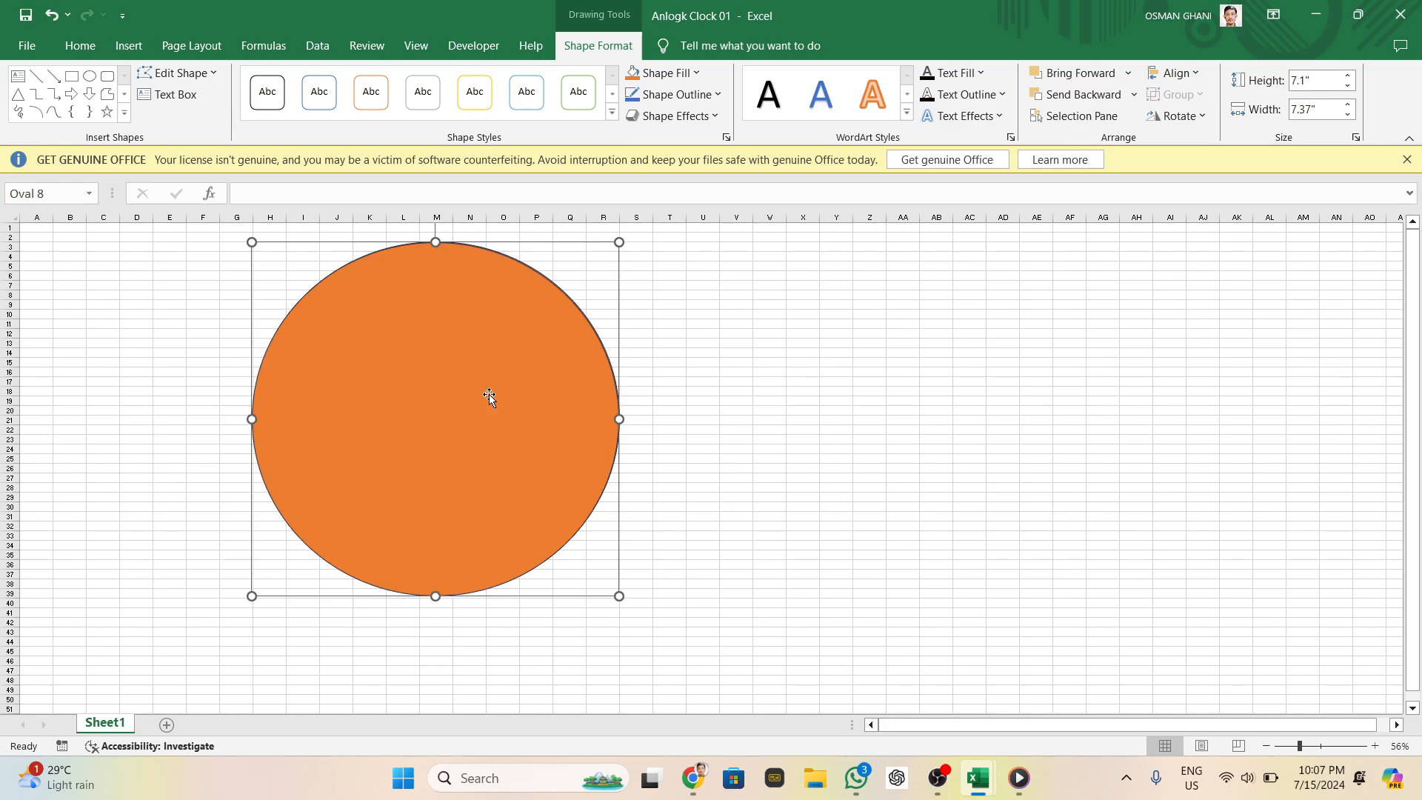
click(893, 322)
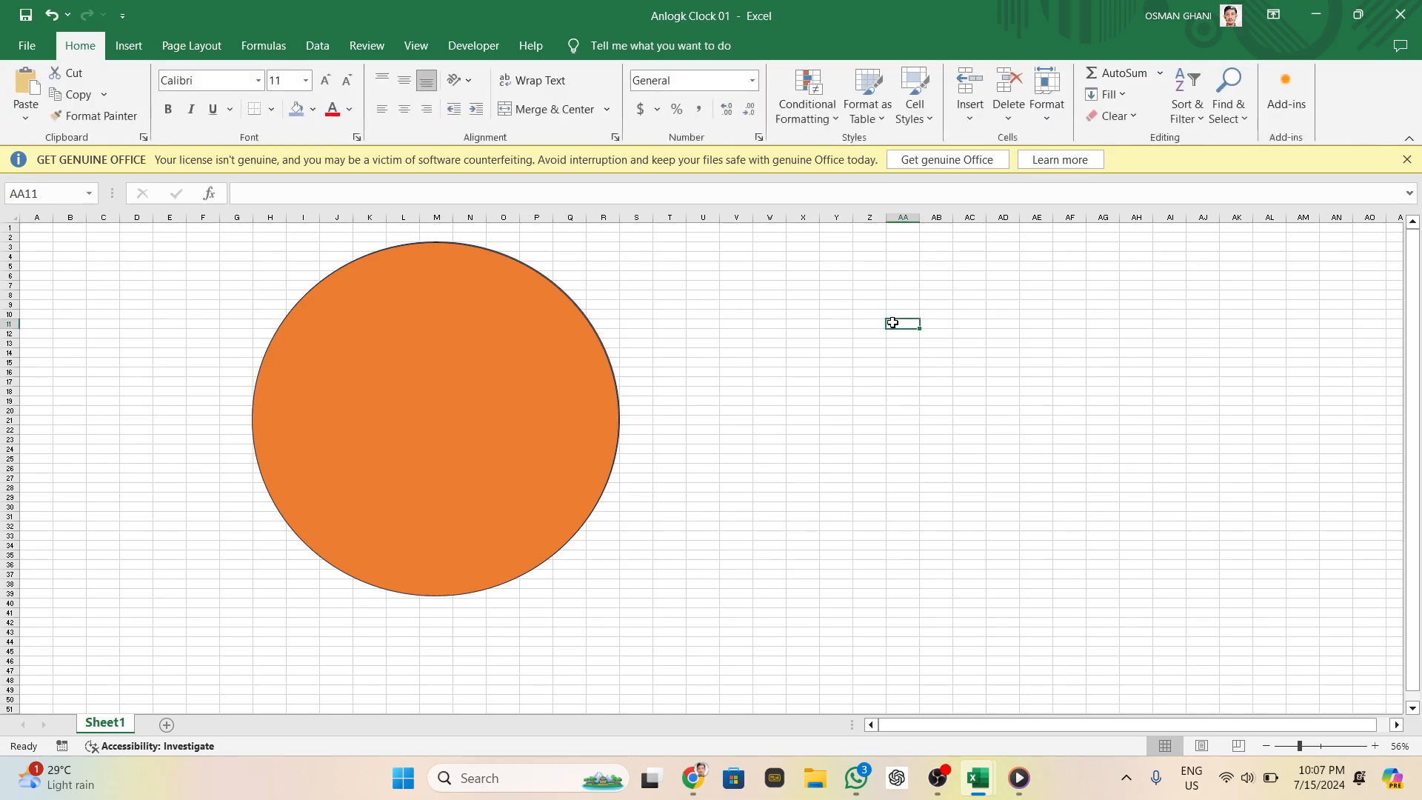
key(ctrl+v)
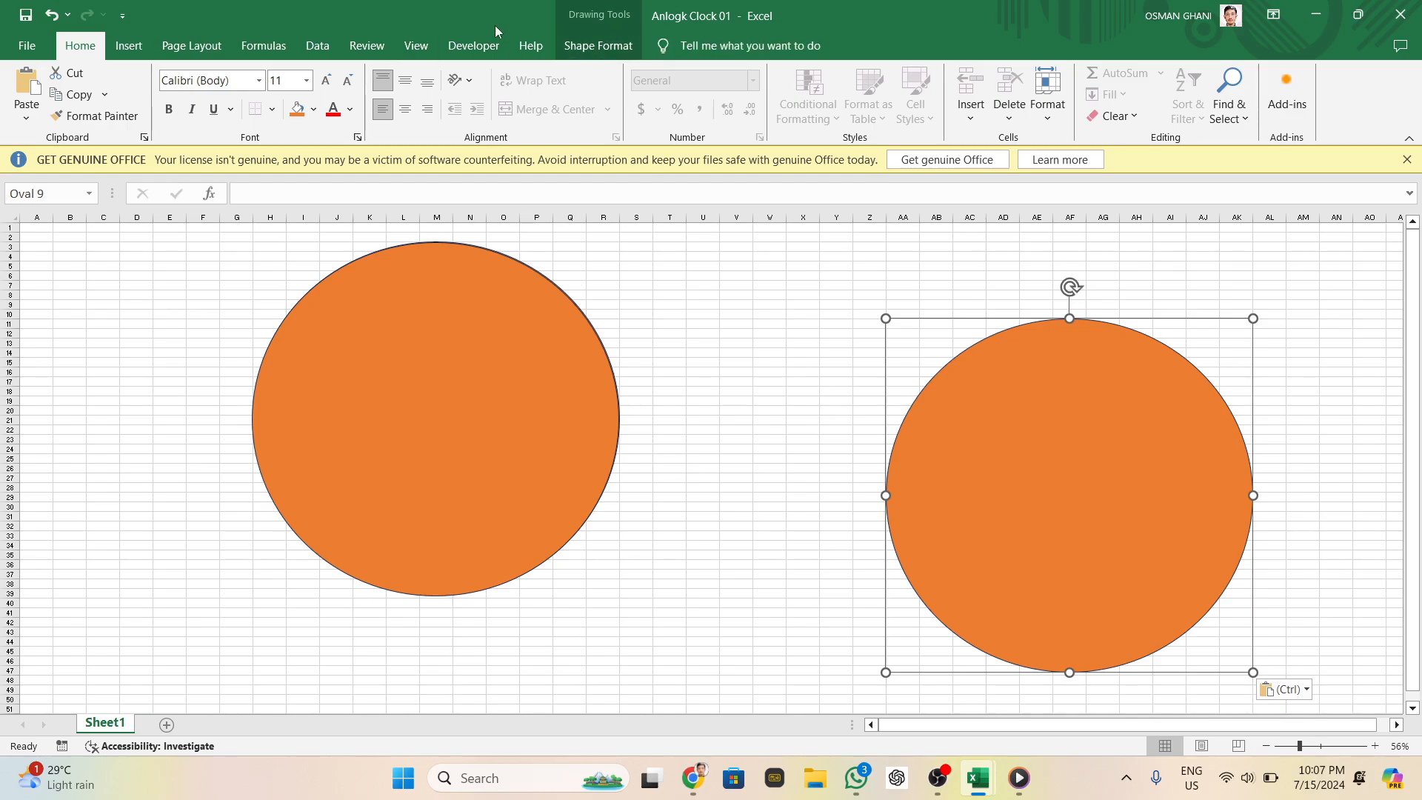
Remove the fill from the circle pasted at cell AA11 using No Fill
click(580, 47)
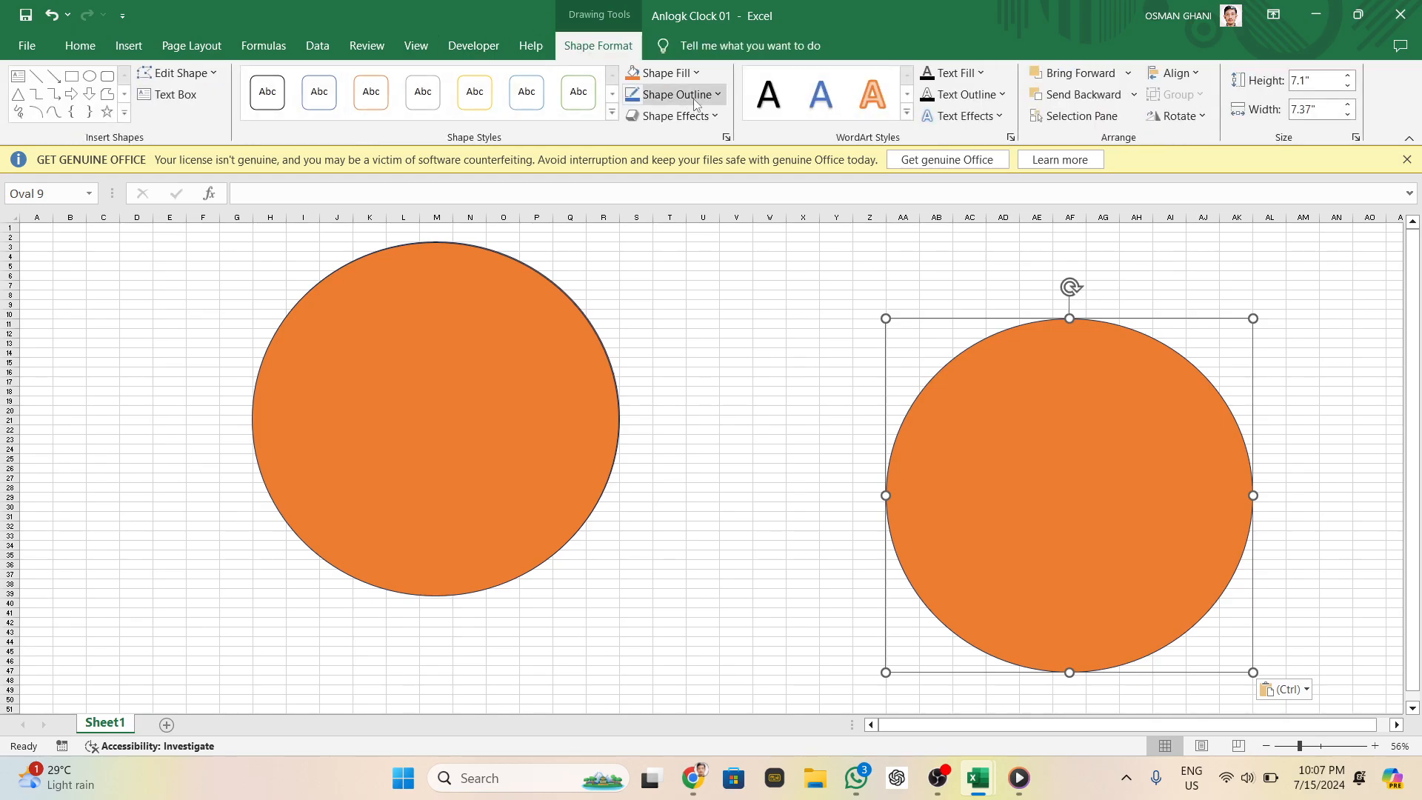
click(697, 74)
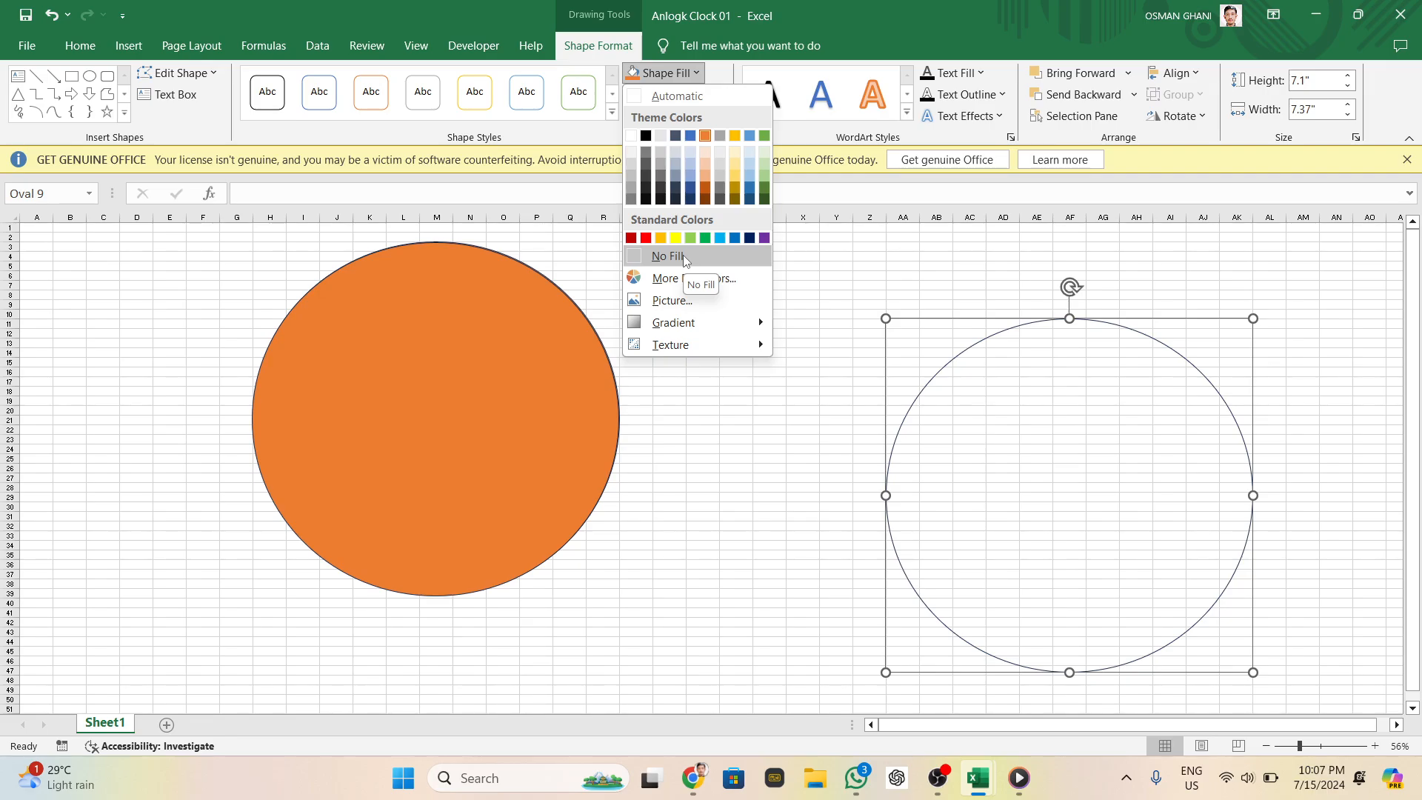
click(683, 257)
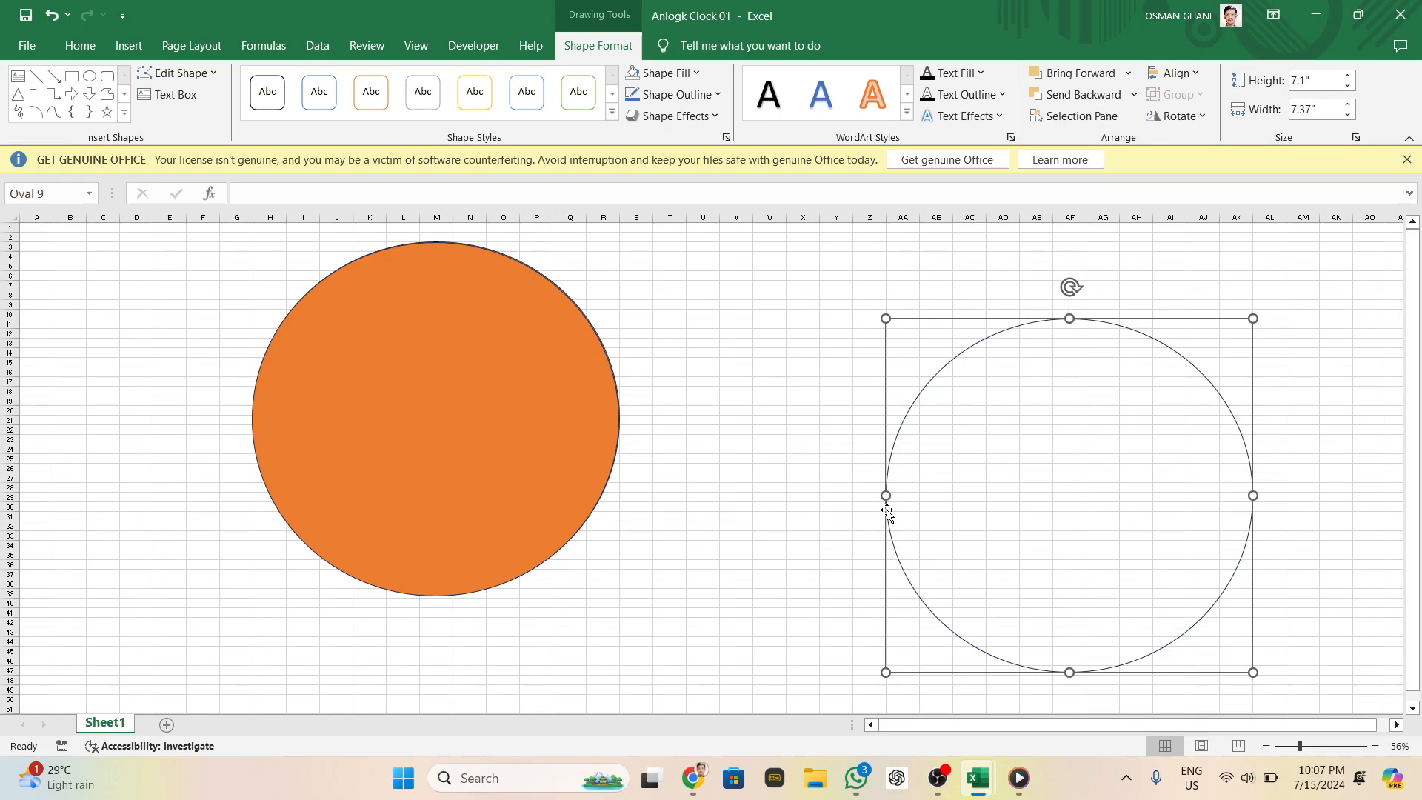
Move the unfilled circle beside the right edge of the orange circle, nudge it upward and deselect it
drag(887, 510, 623, 437)
click(592, 443)
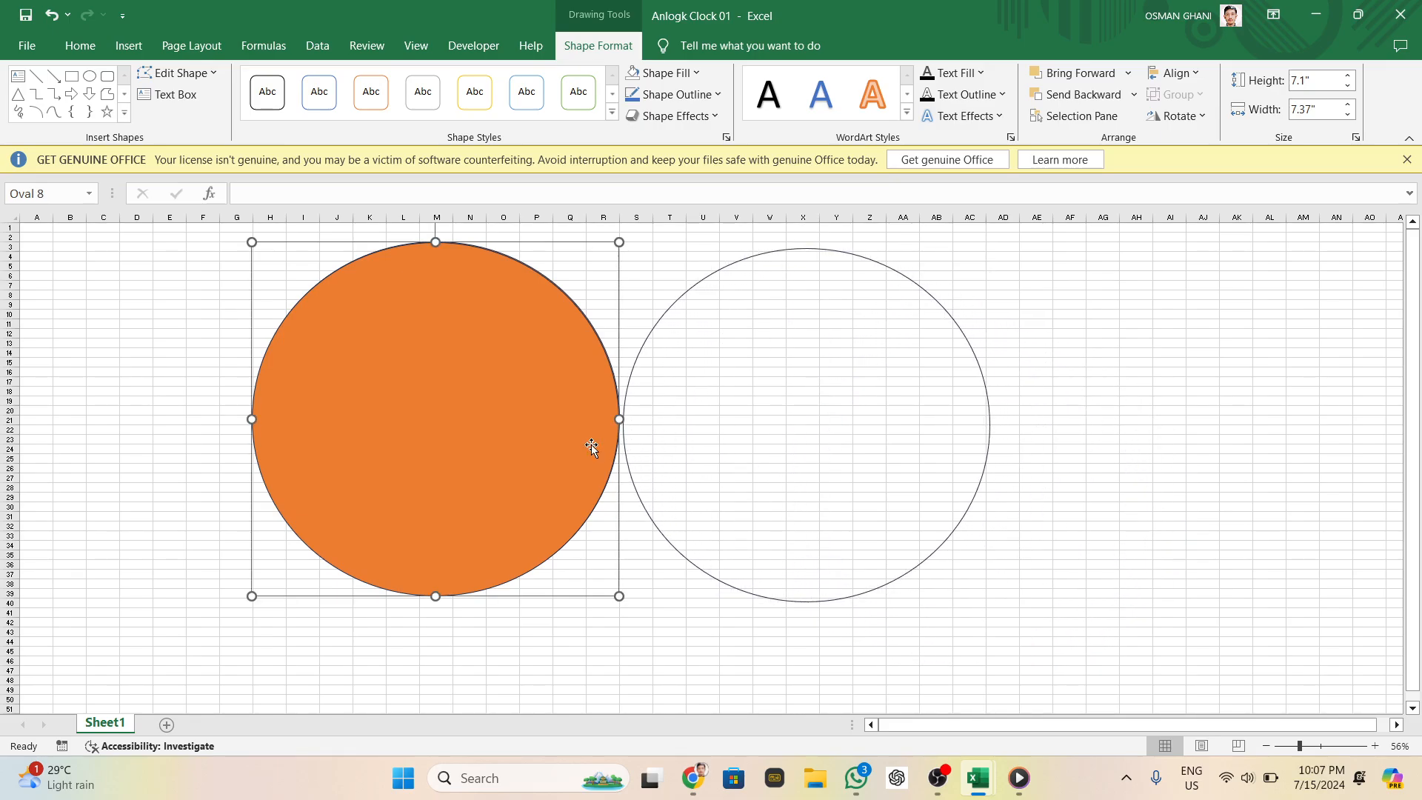
click(672, 539)
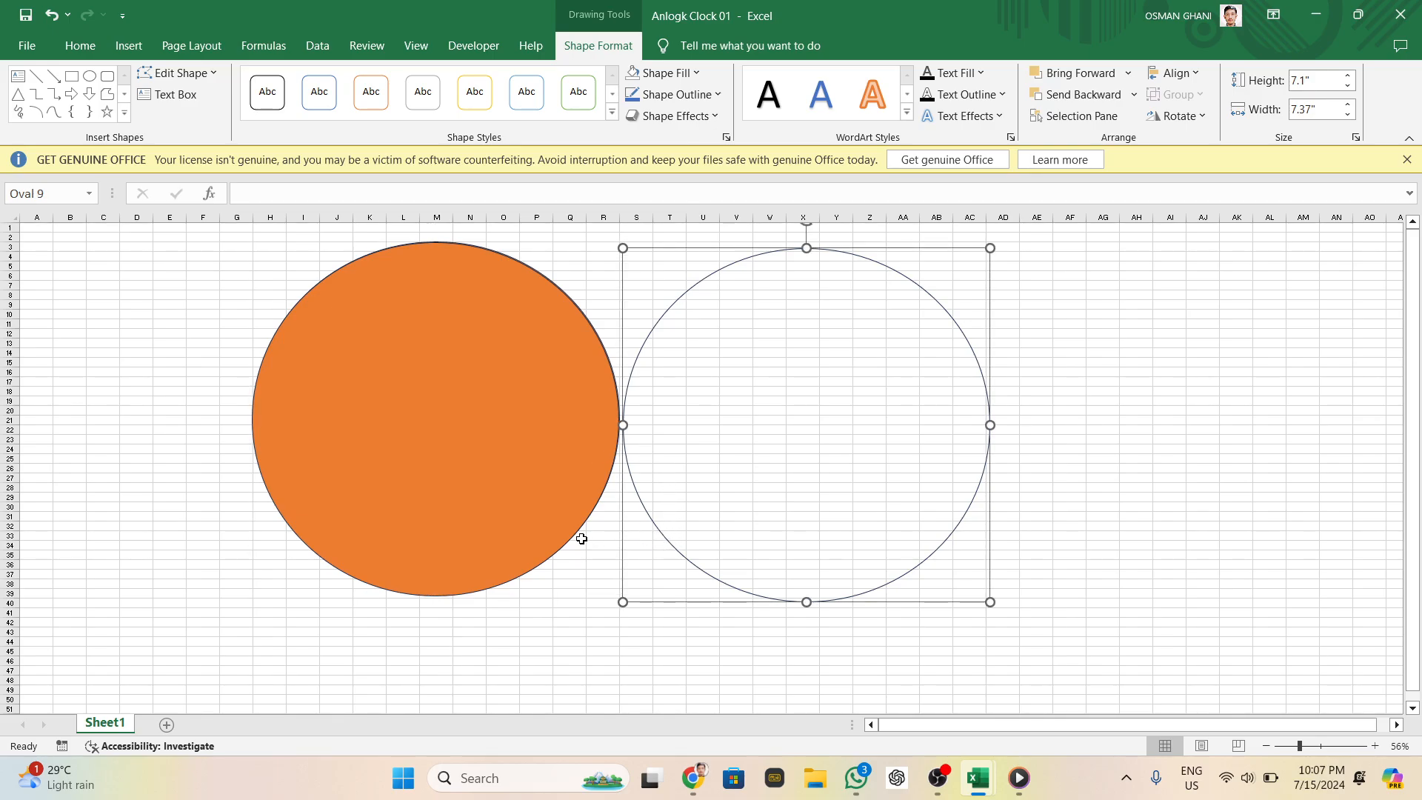
key(Up)
key(Up)
key(Up)
key(Up)
key(Up)
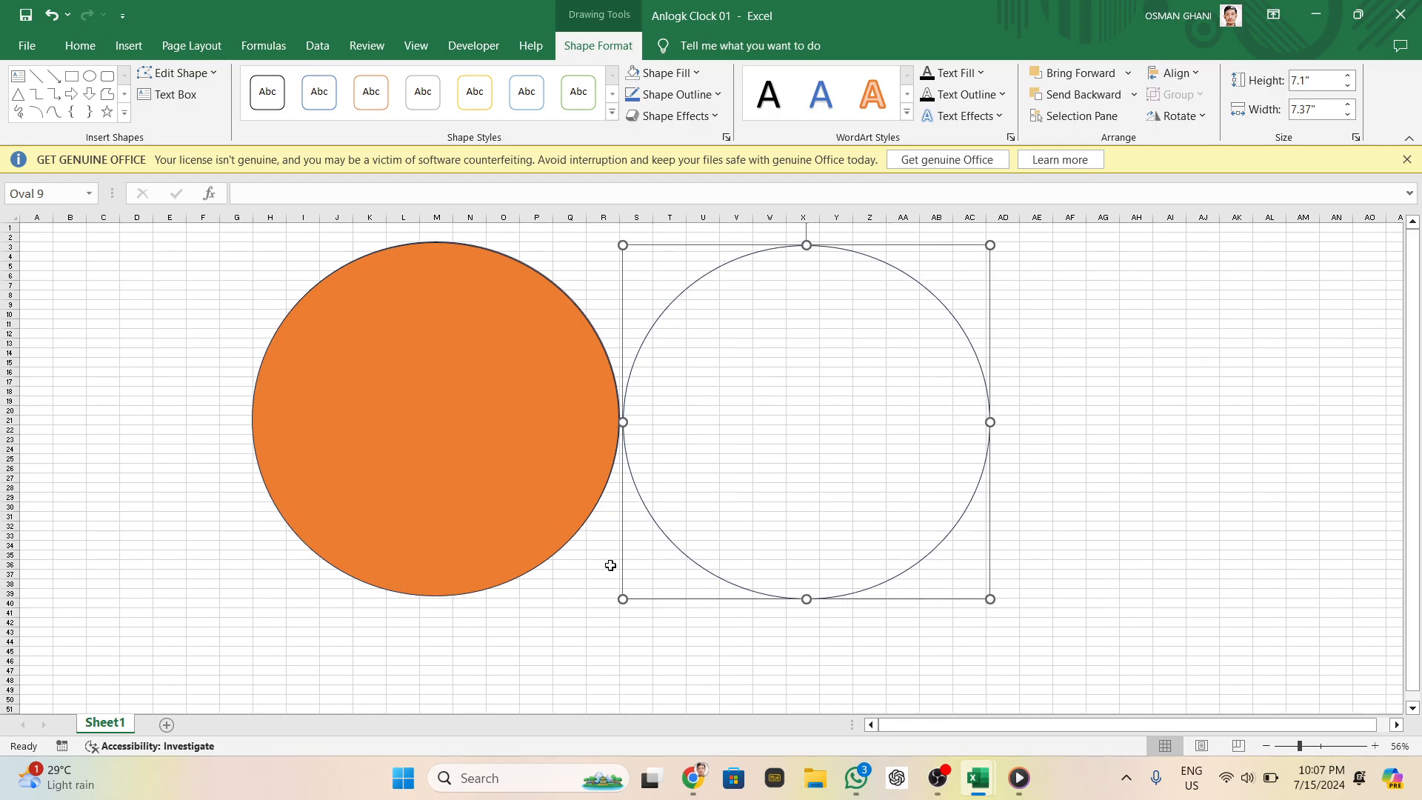
click(559, 516)
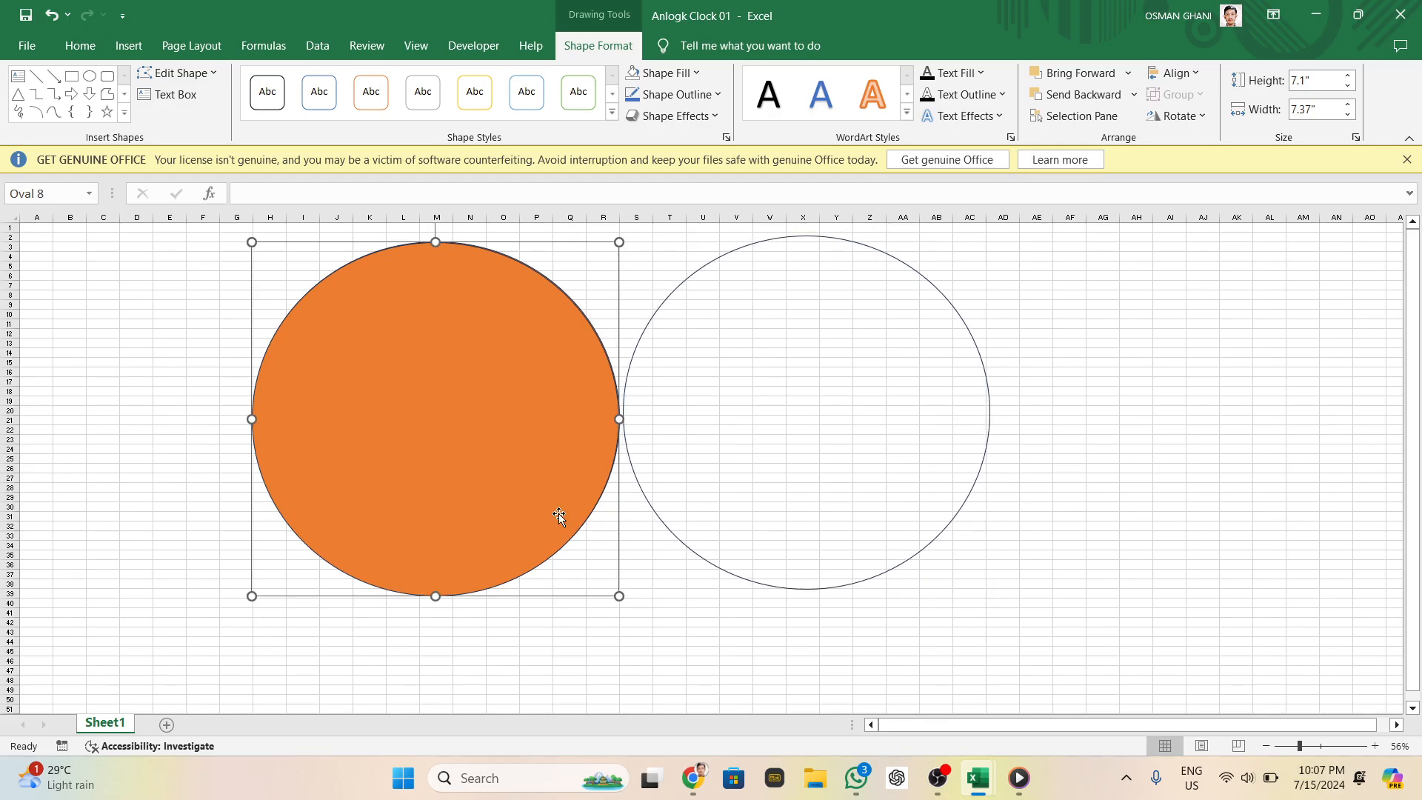
click(704, 513)
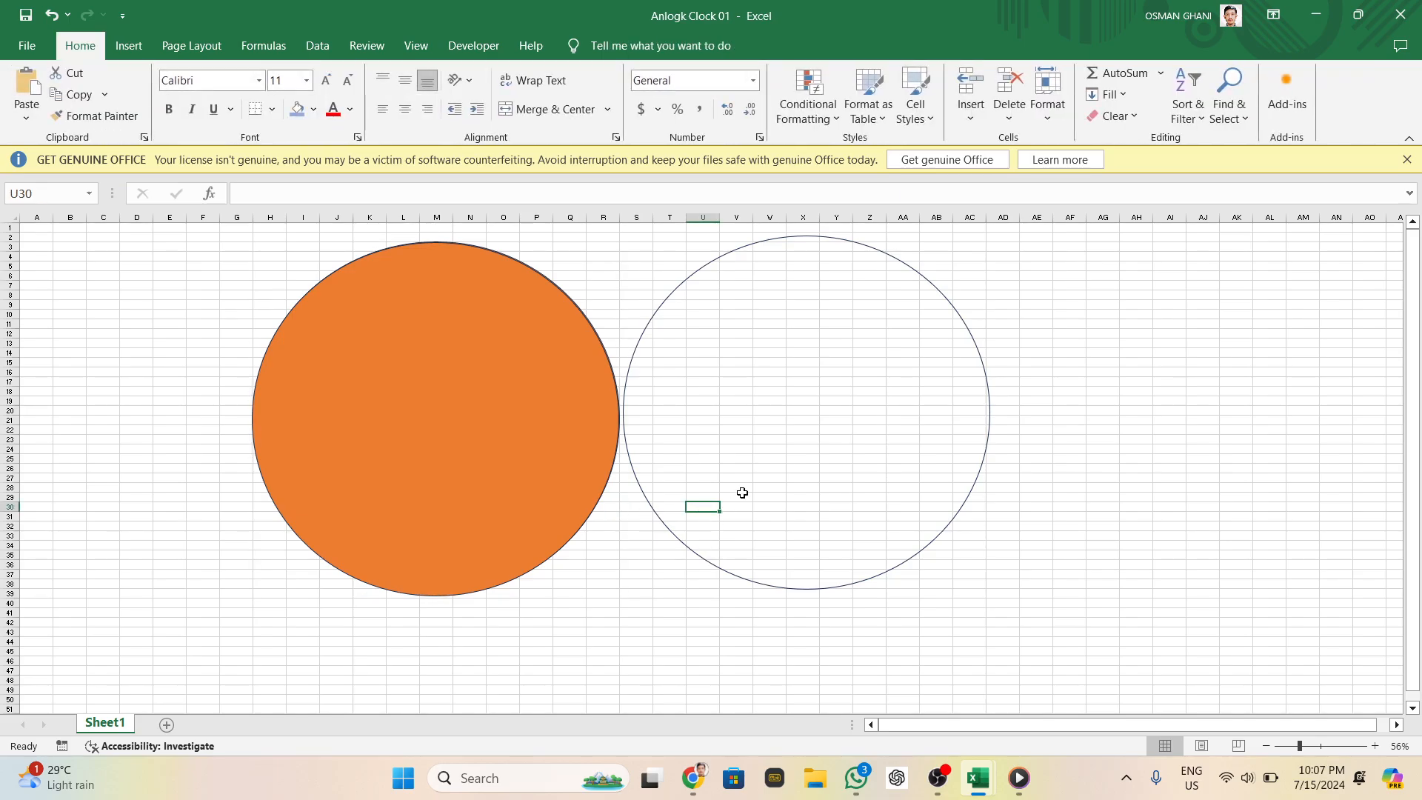
Draw a vertical straight line about 1.47" long, running upward from the centre of the unfilled circle at cell X20
click(783, 405)
click(810, 410)
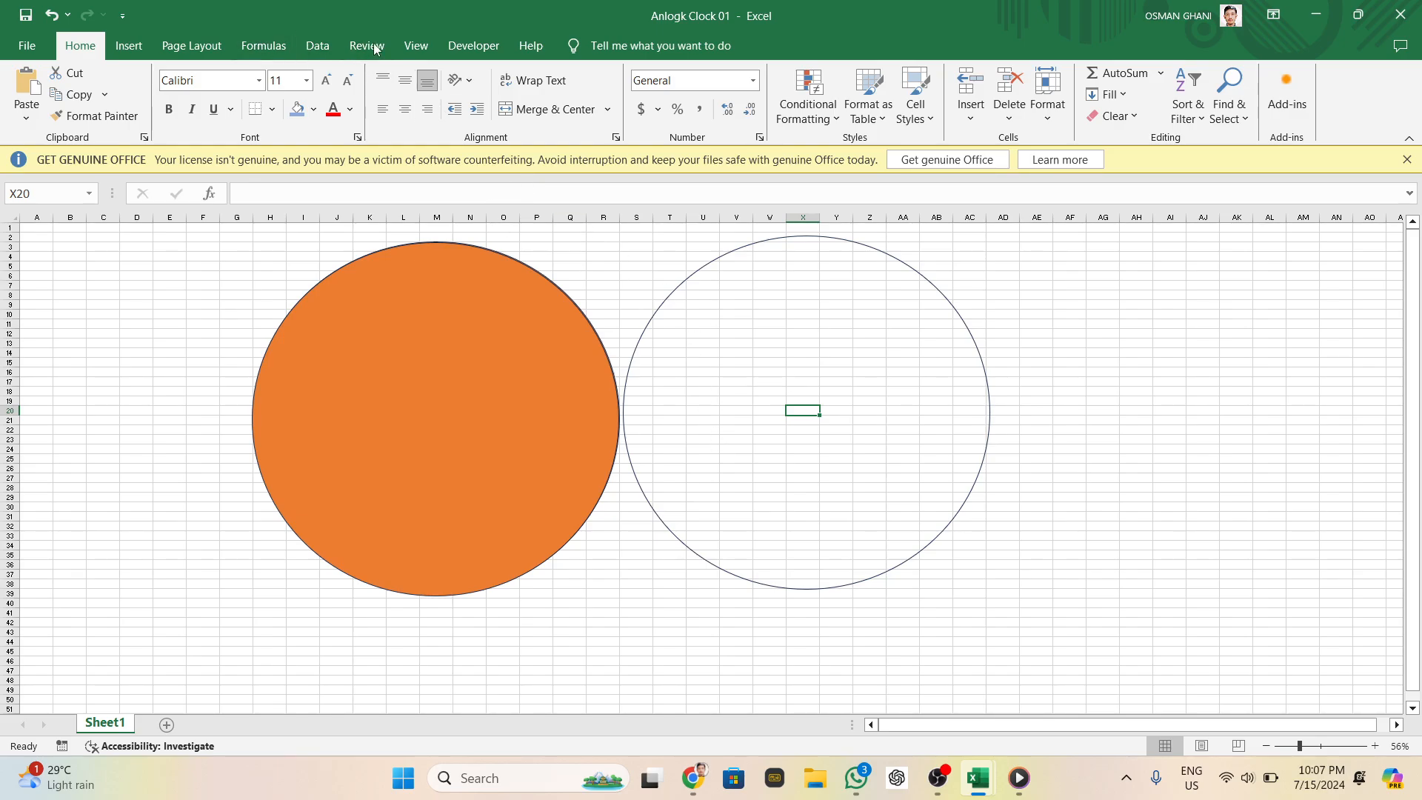
click(705, 270)
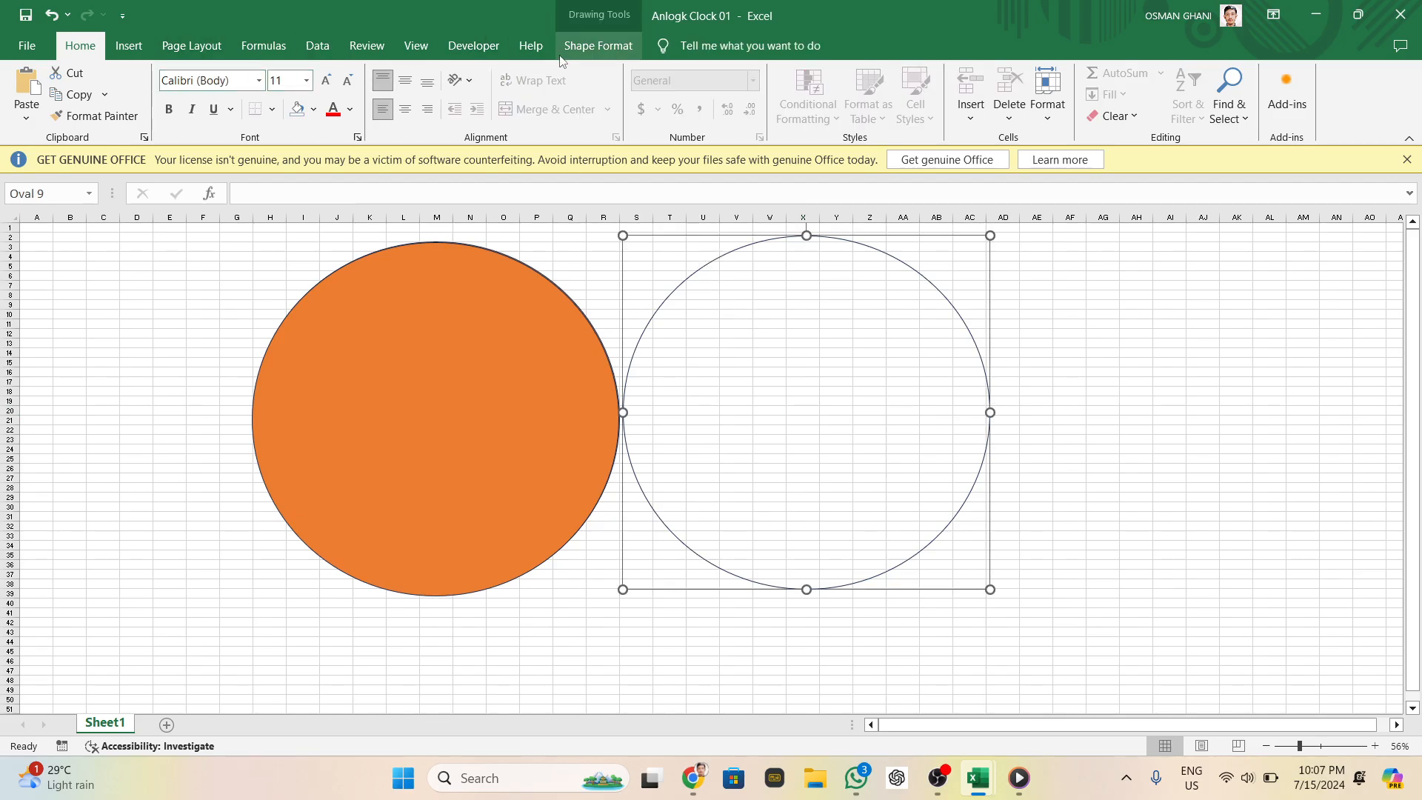
click(599, 46)
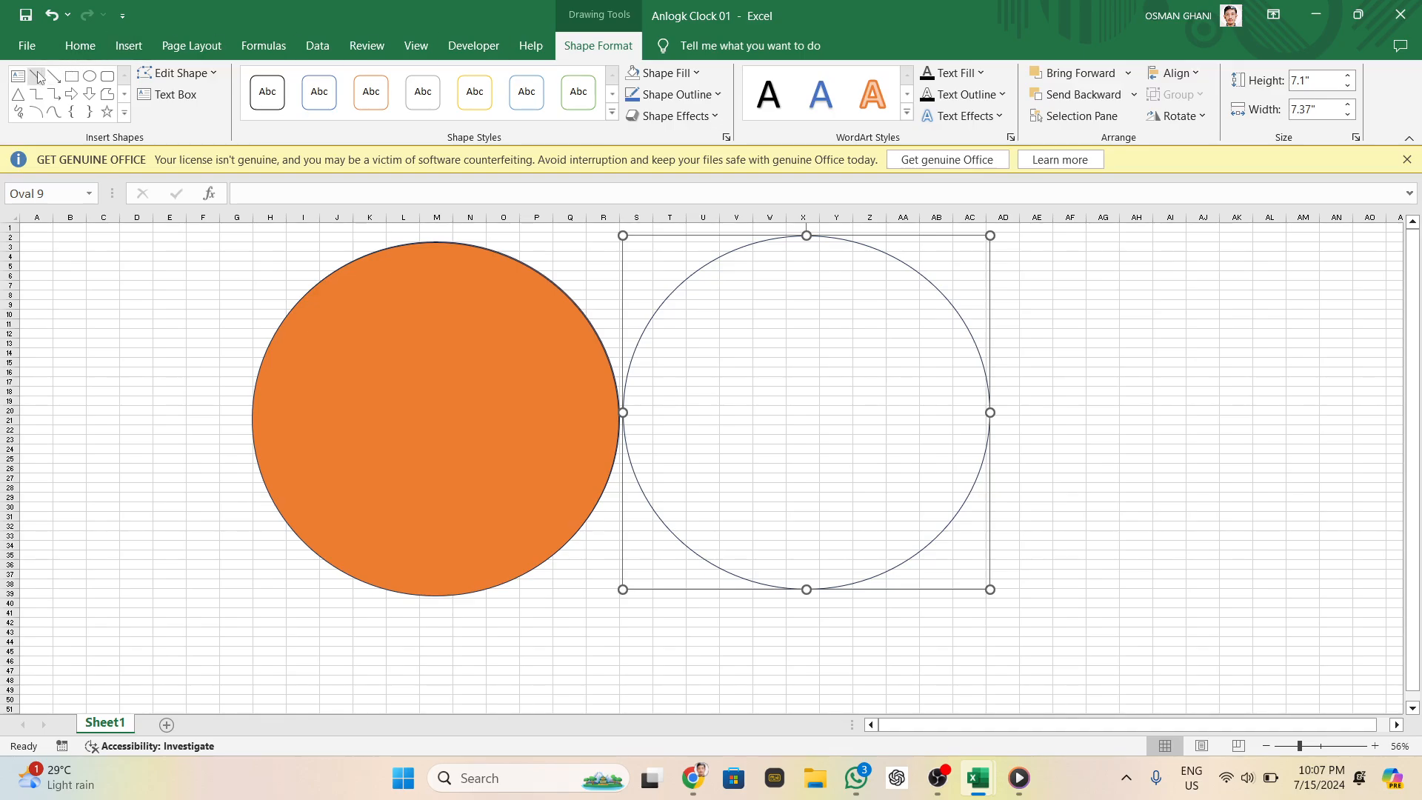
click(35, 76)
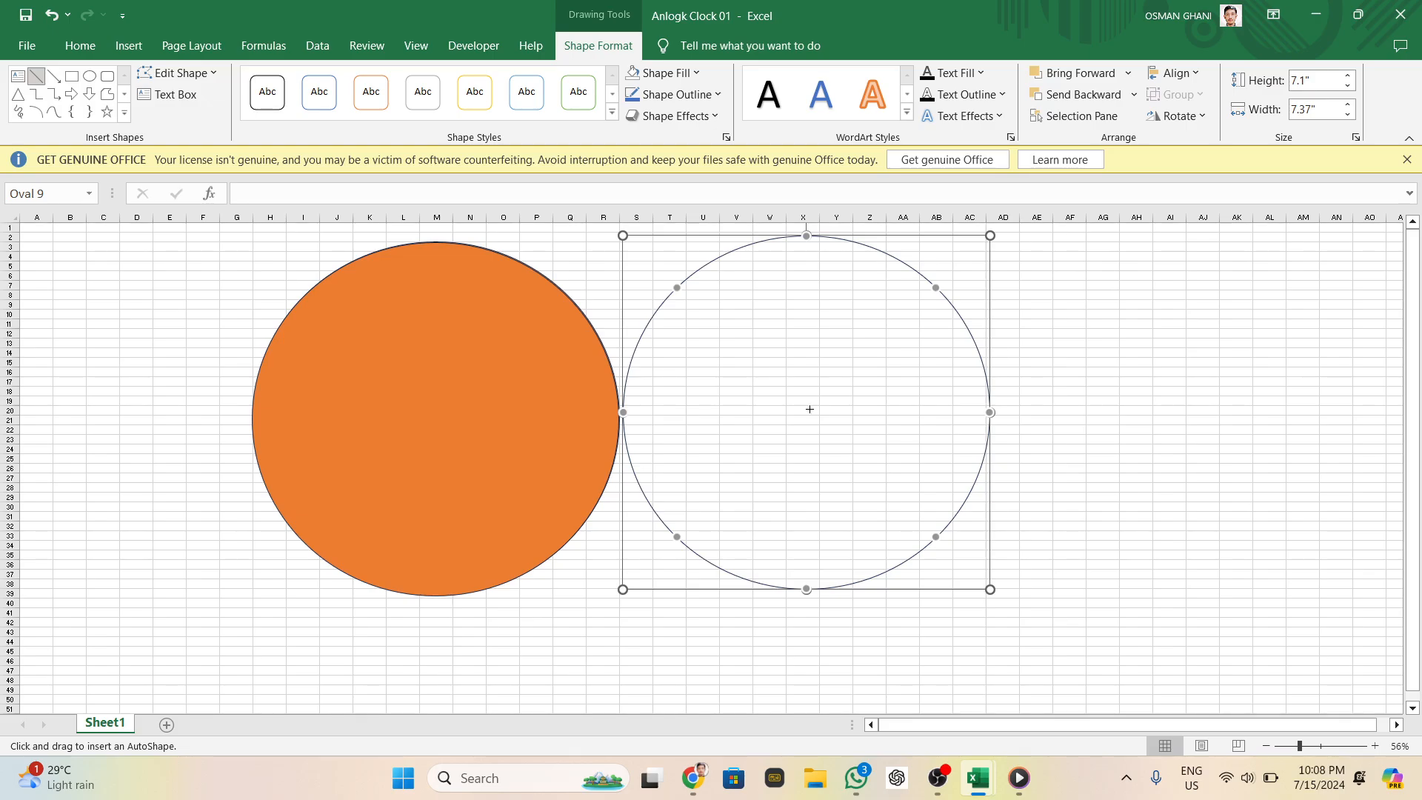
drag(810, 408, 809, 336)
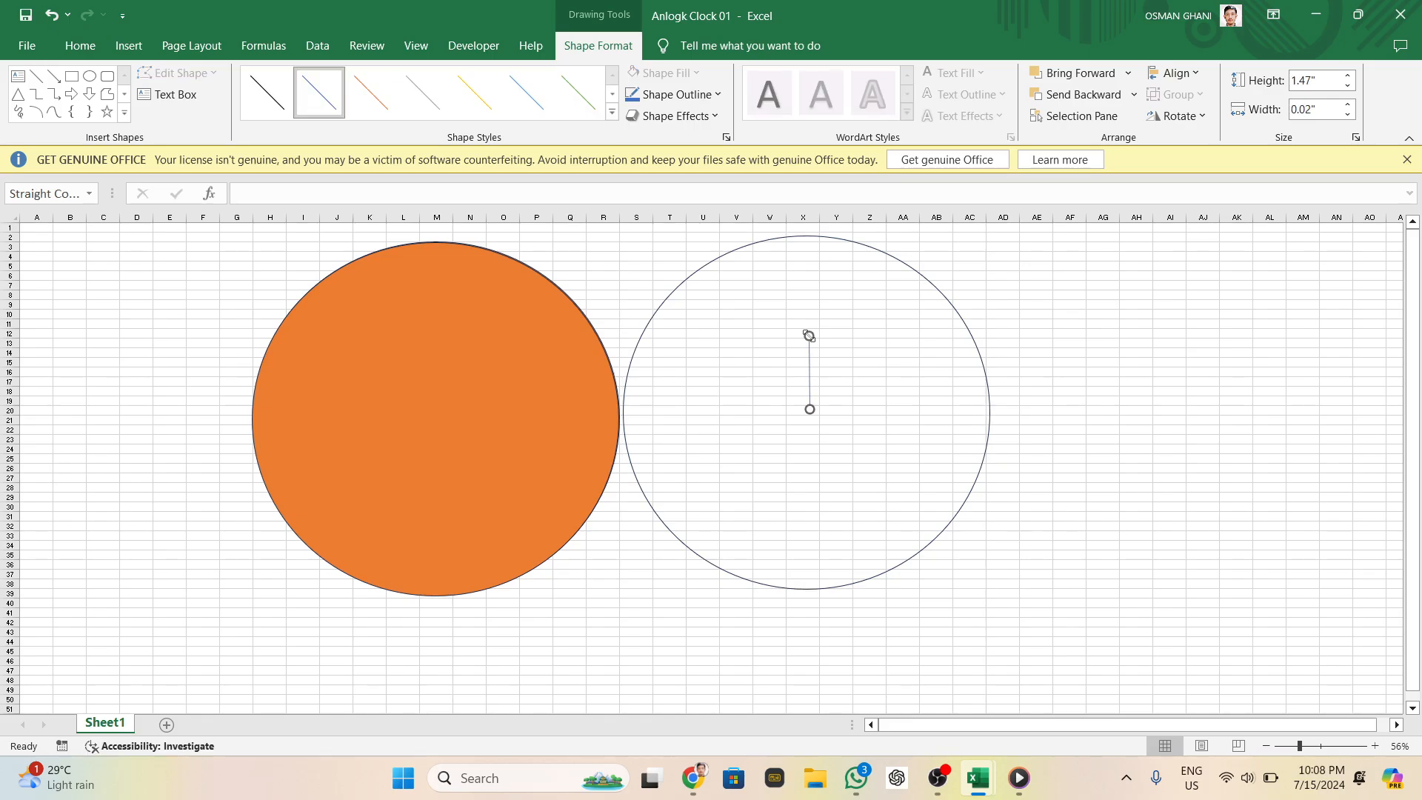
Apply the black line style to the vertical hand line and set its outline weight to 6 pt
click(284, 106)
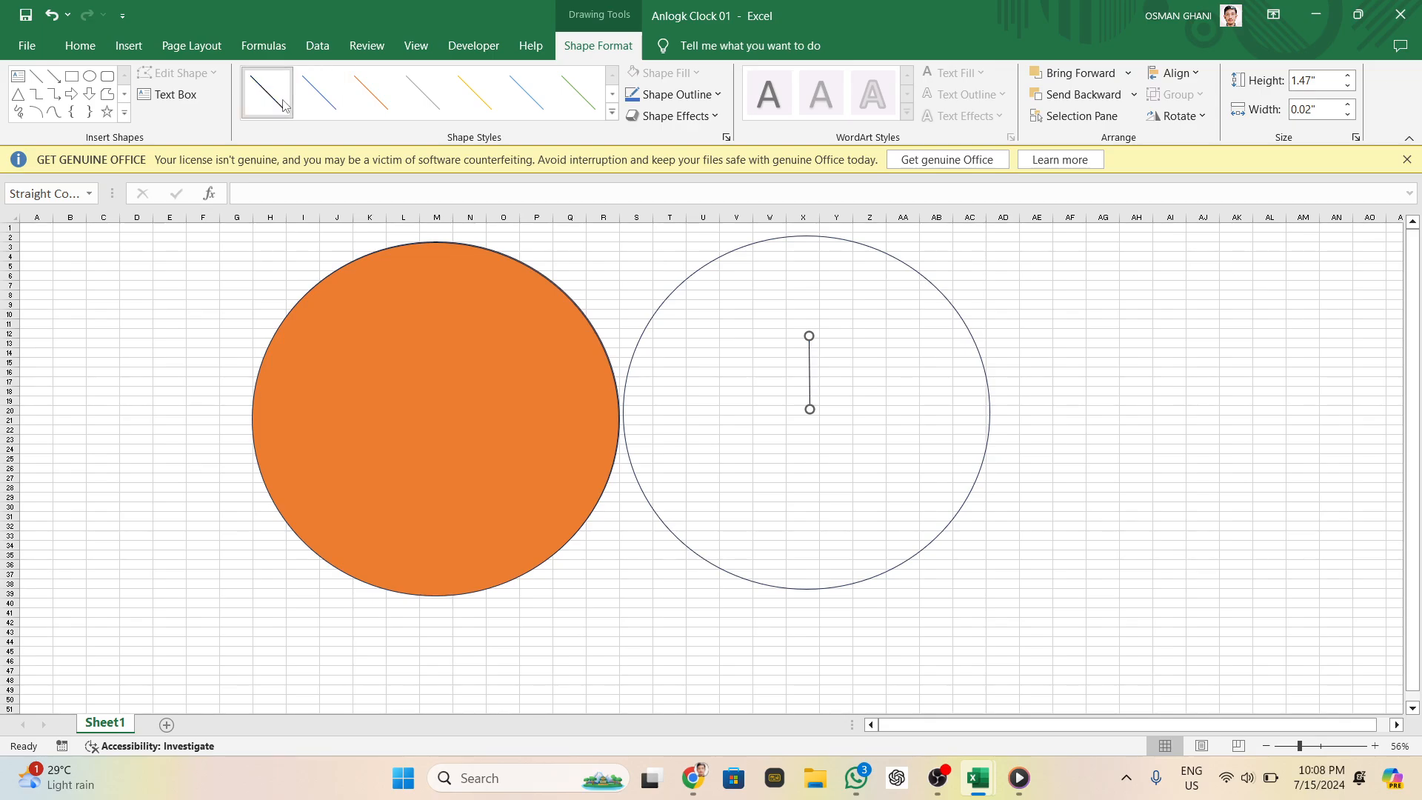
click(674, 94)
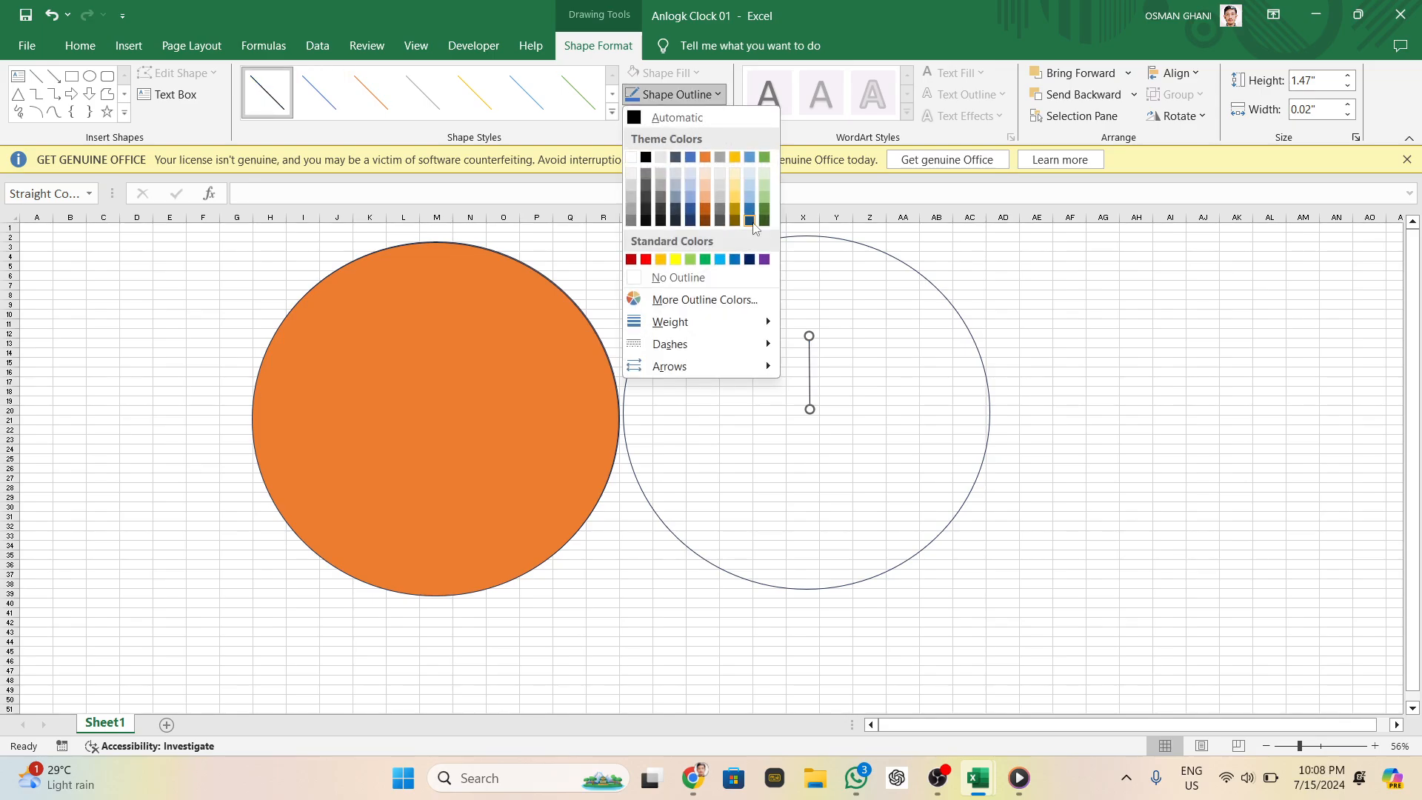
mouse_move(763, 324)
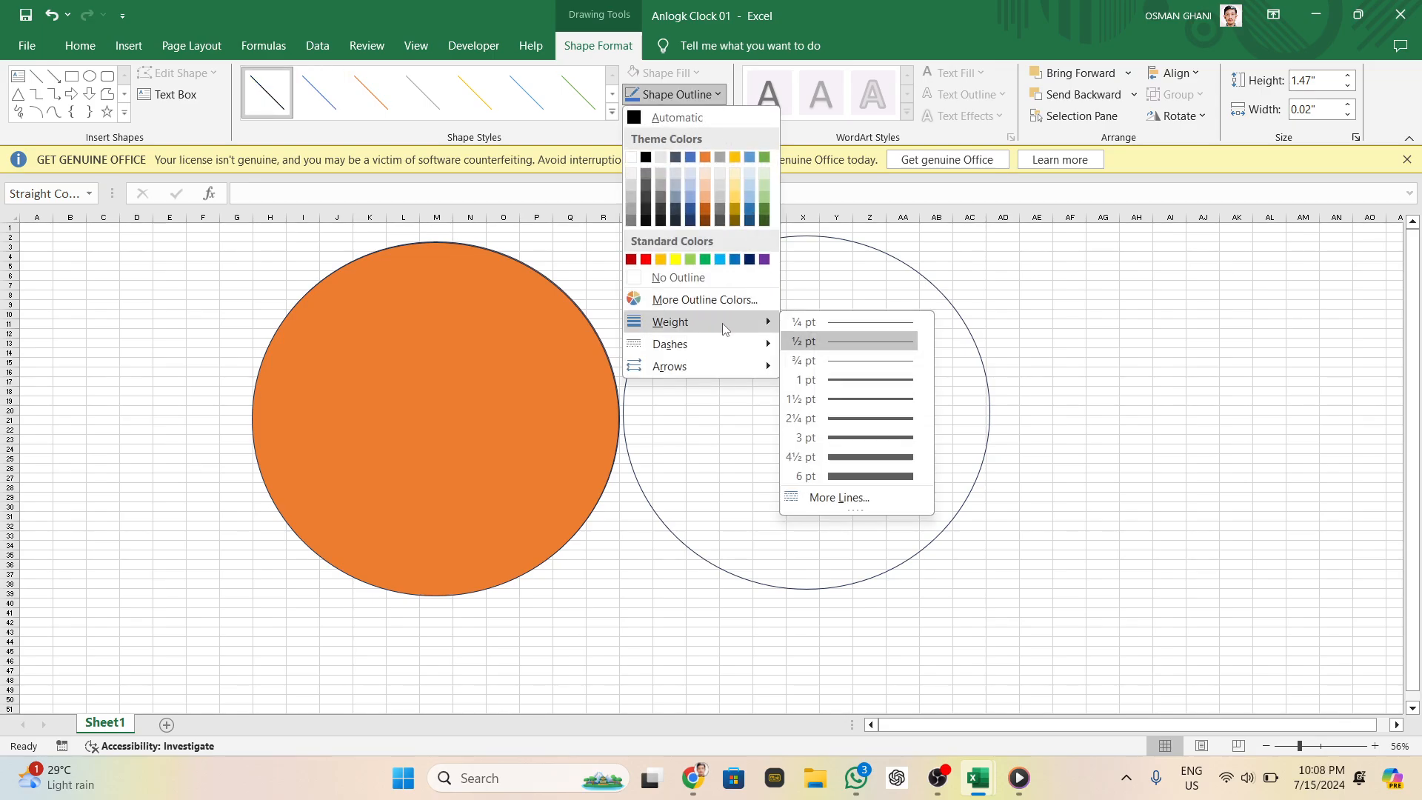
click(839, 471)
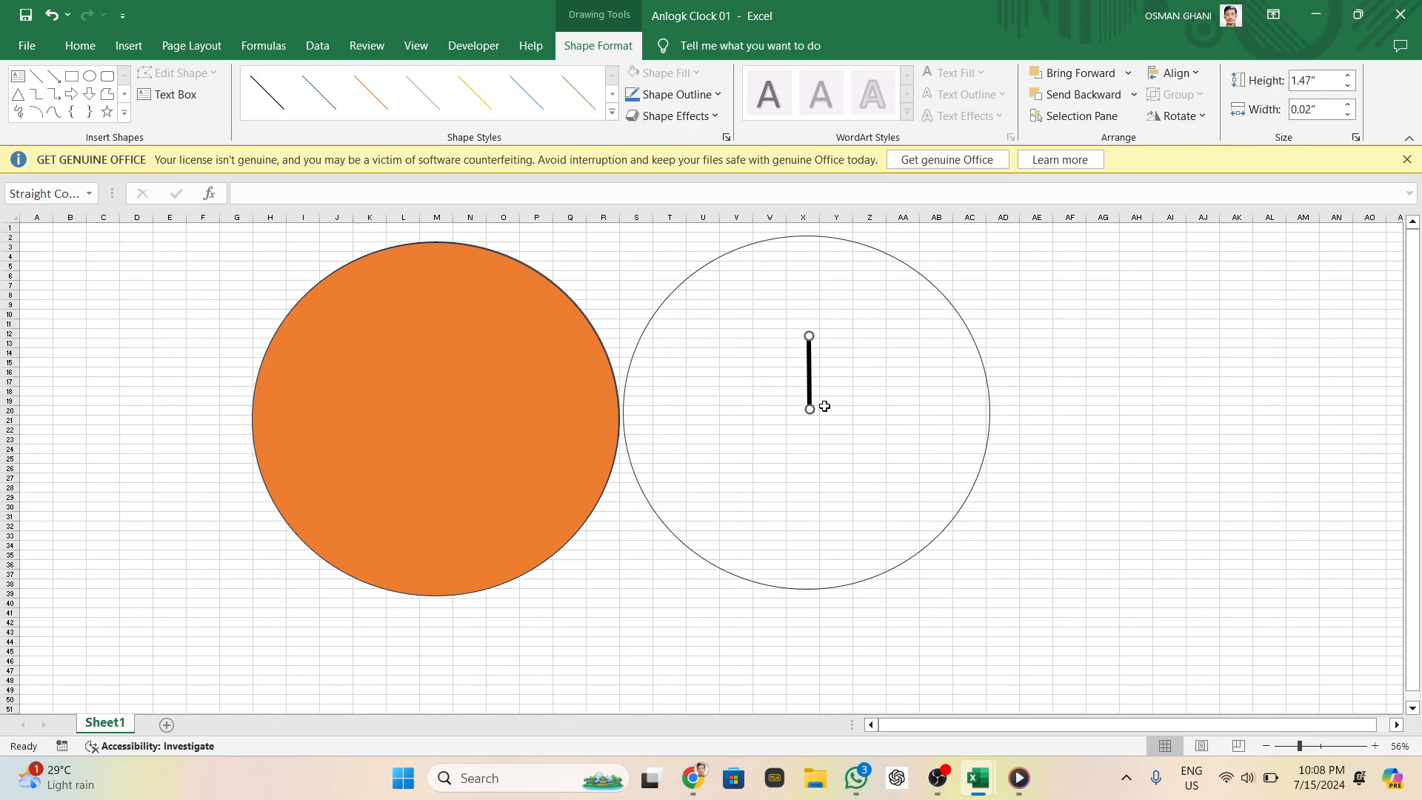
Group the unfilled circle with the thick black hand line inside it
shift+click(697, 271)
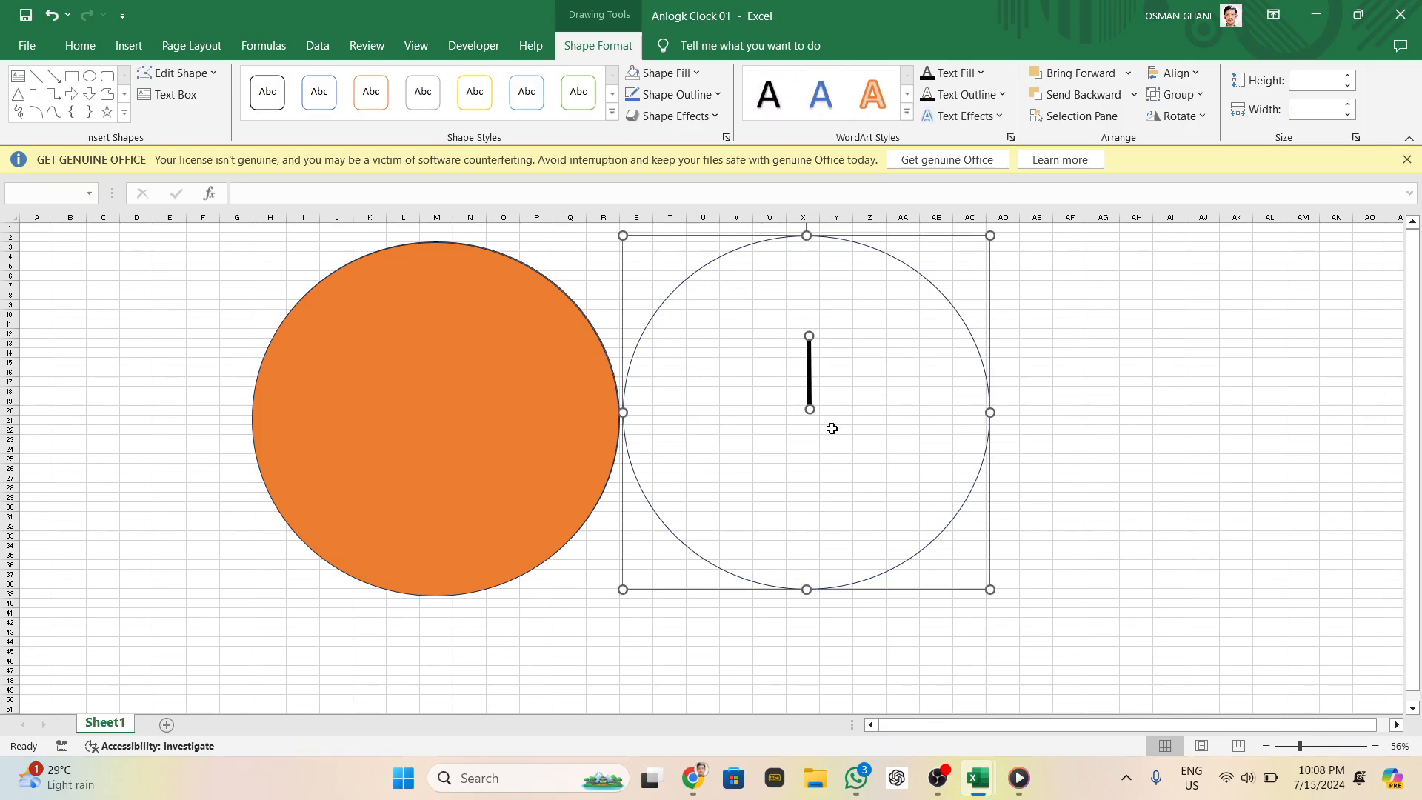
right_click(721, 254)
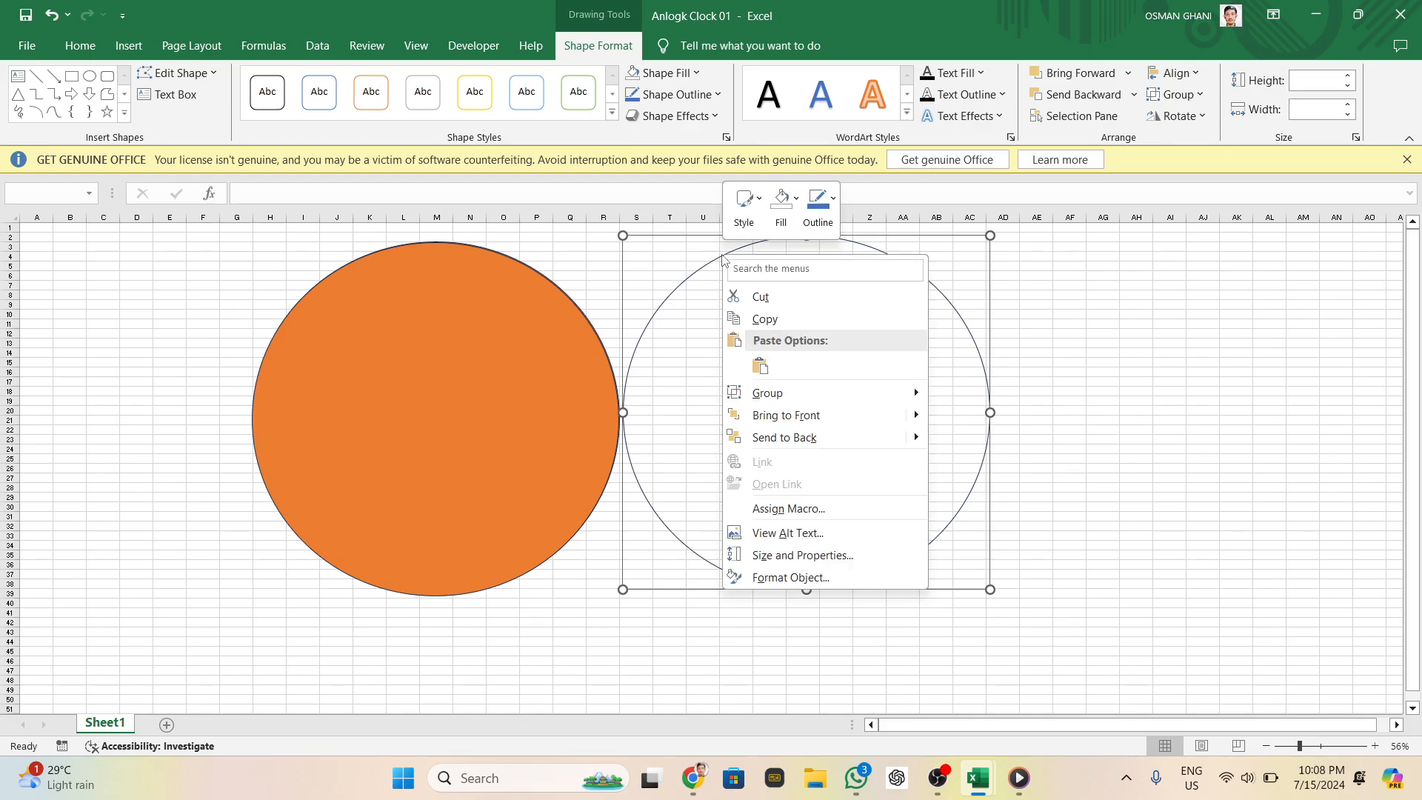
mouse_move(770, 393)
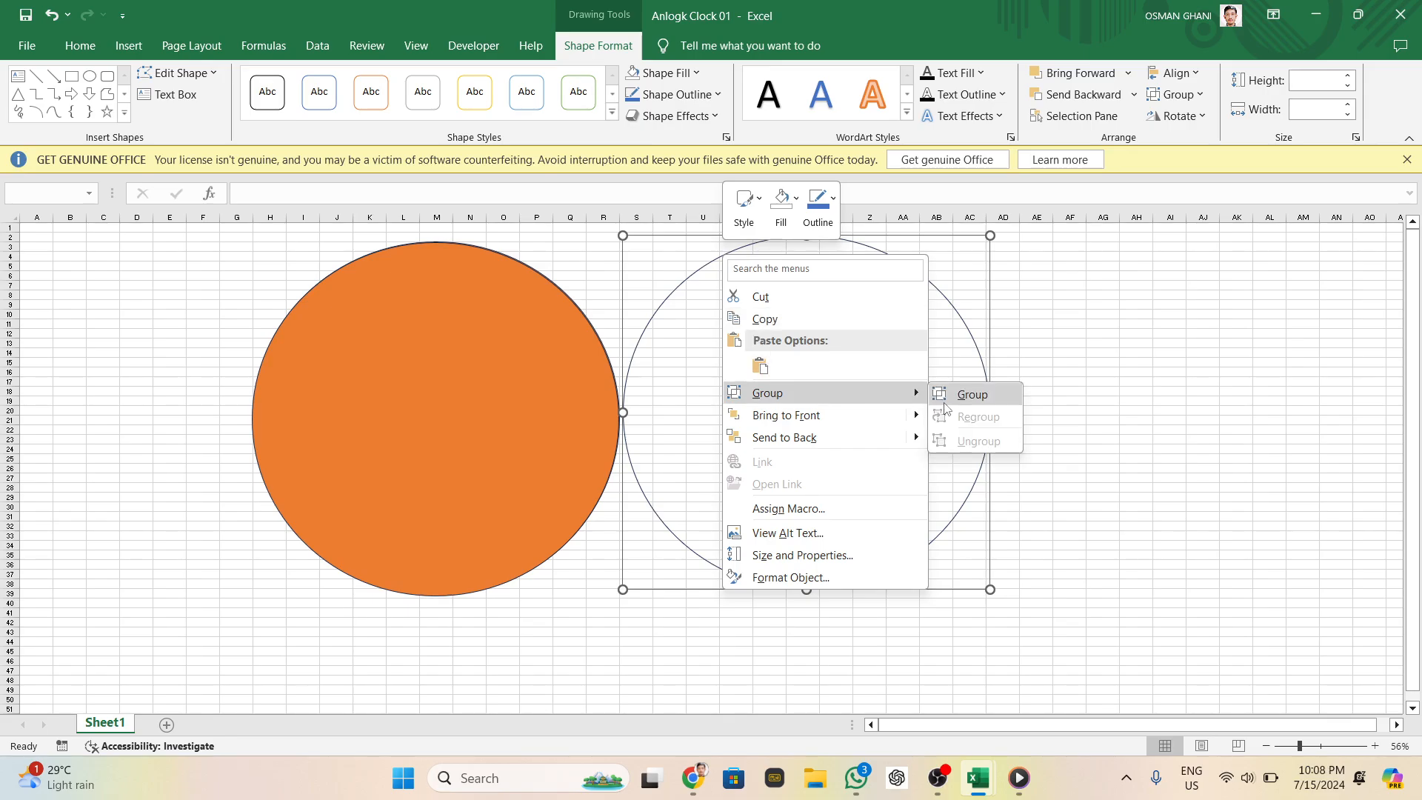
click(963, 395)
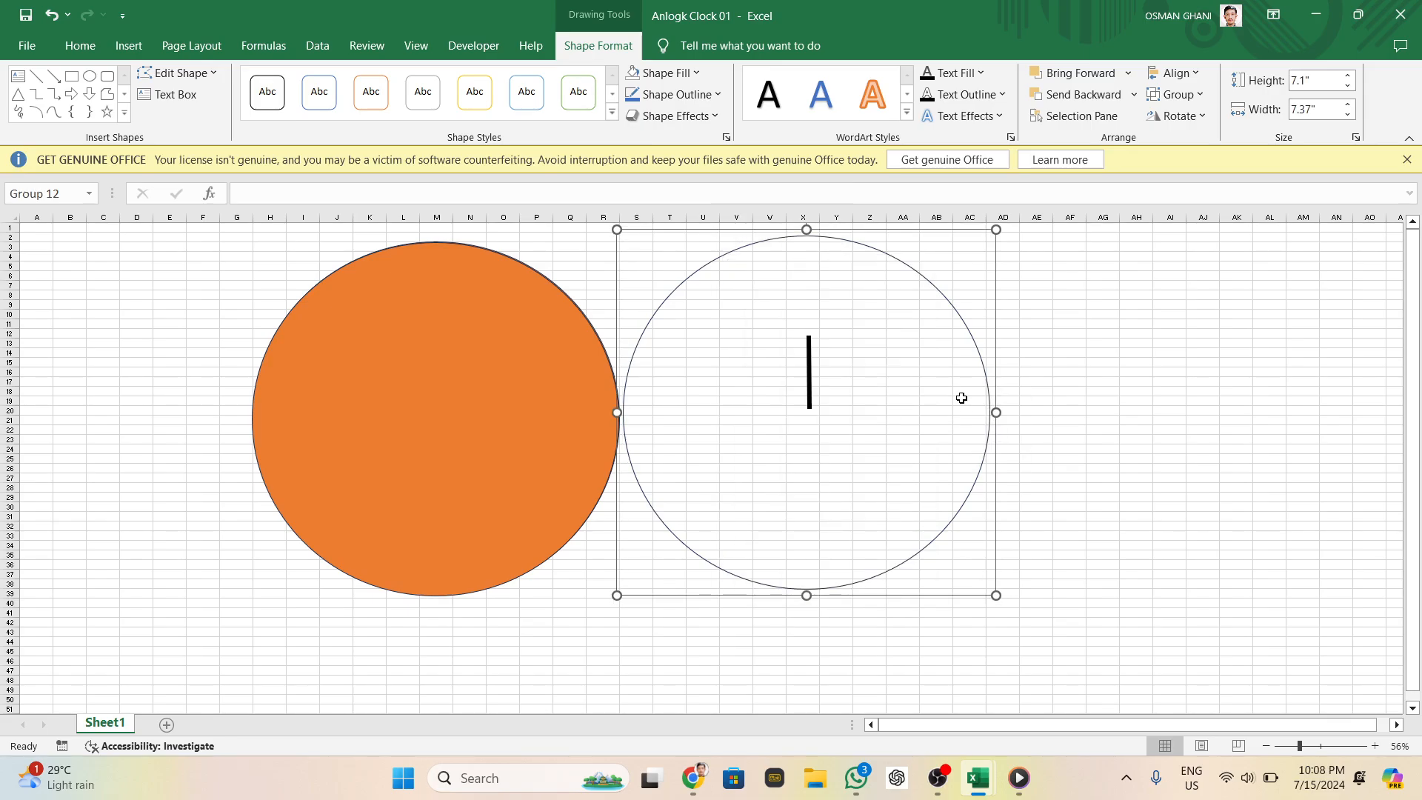
Move the grouped circle and hand line left until it roughly overlaps the orange clock face
key(Left)
key(Left)
key(Left)
key(Left)
key(Left)
key(Left)
key(Left)
key(Left)
key(Left)
key(Left)
key(Left)
key(Left)
key(Left)
key(Left)
key(Left)
key(Left)
key(Left)
key(Left)
key(Left)
key(Left)
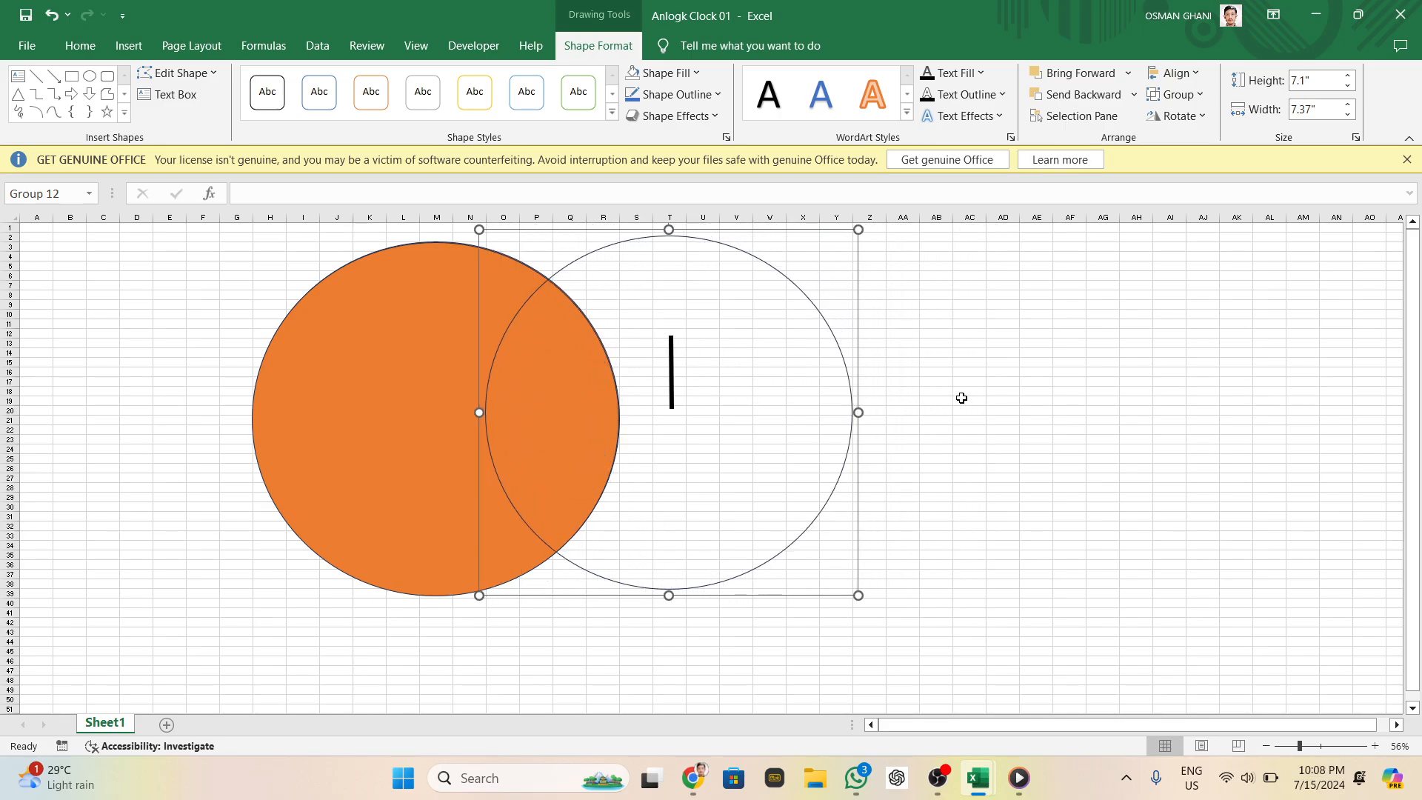
key(Left)
key(Left)
key(Left)
key(Left)
key(Left)
key(Left)
key(Left)
key(Left)
key(Left)
key(Left)
key(Left)
key(Left)
key(Left)
key(Left)
key(Left)
key(Left)
key(Left)
key(Left)
key(Left)
key(Left)
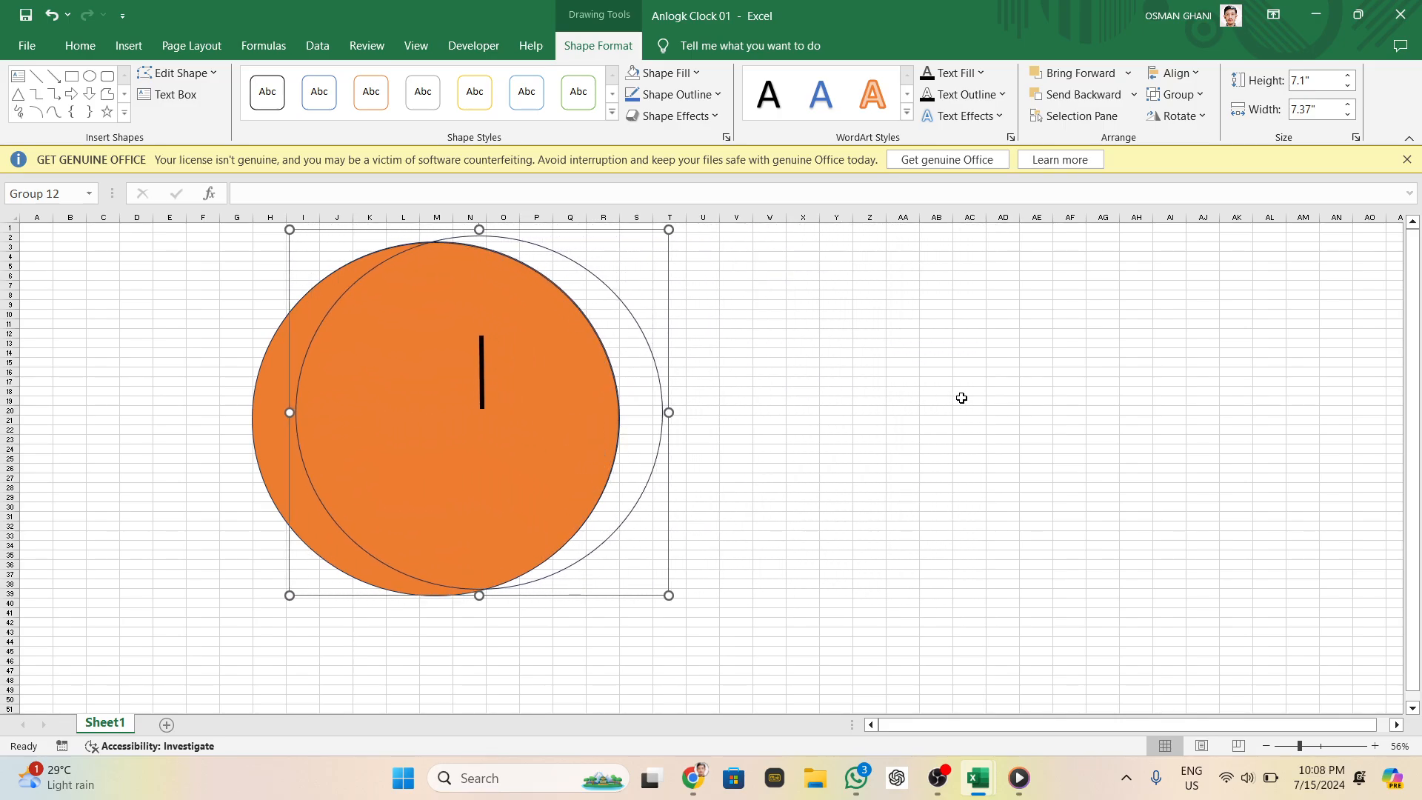
key(Left)
key(Left)
key(Left)
key(Left)
key(Left)
key(Left)
key(Left)
key(Left)
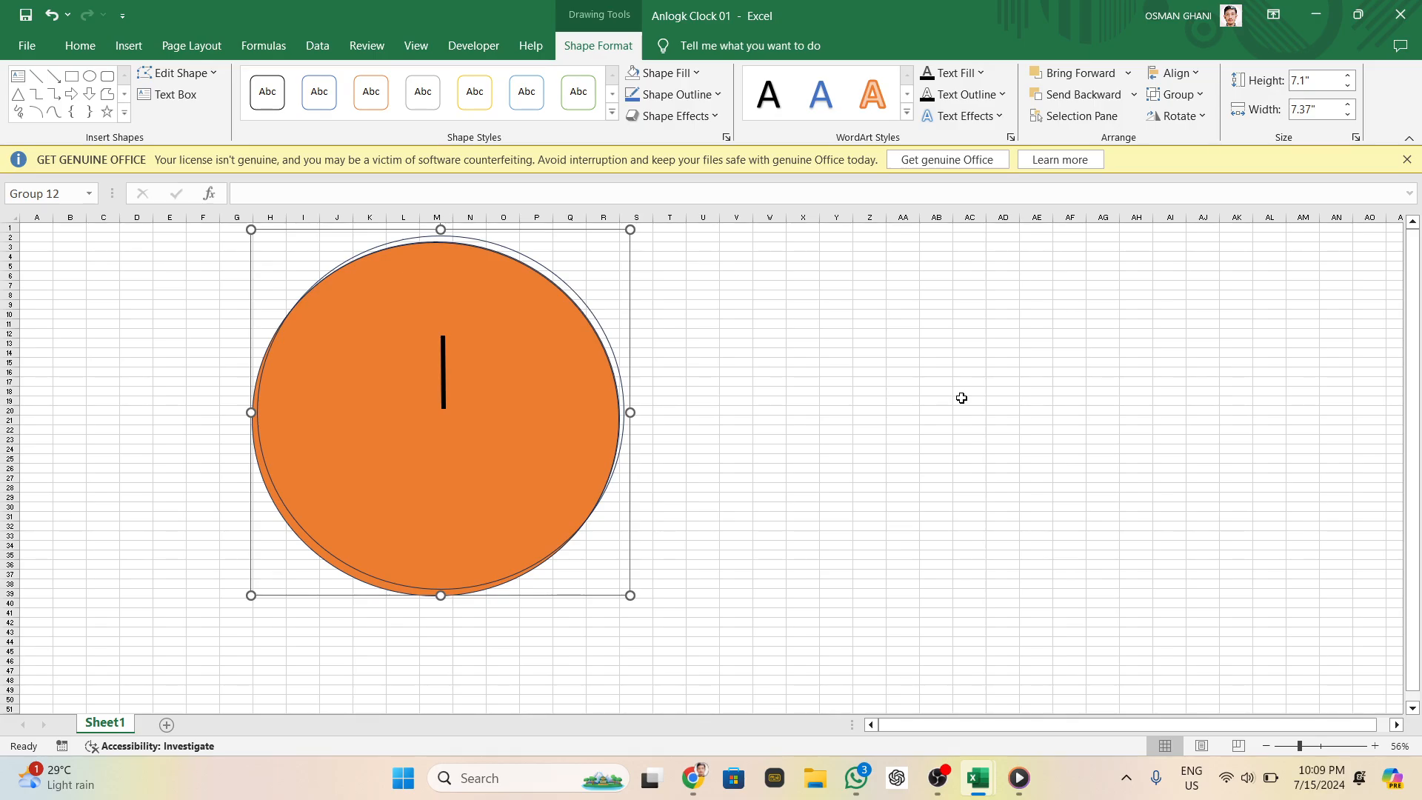
Name the grouped circle and hand line "hour"
click(68, 194)
text(Hour)
key(BackSpace)
key(BackSpace)
key(BackSpace)
key(BackSpace)
text(hour)
key(Return)
Nudge the hour group down and left until its circle lines up exactly with the orange clock face
key(Down)
key(Down)
key(Down)
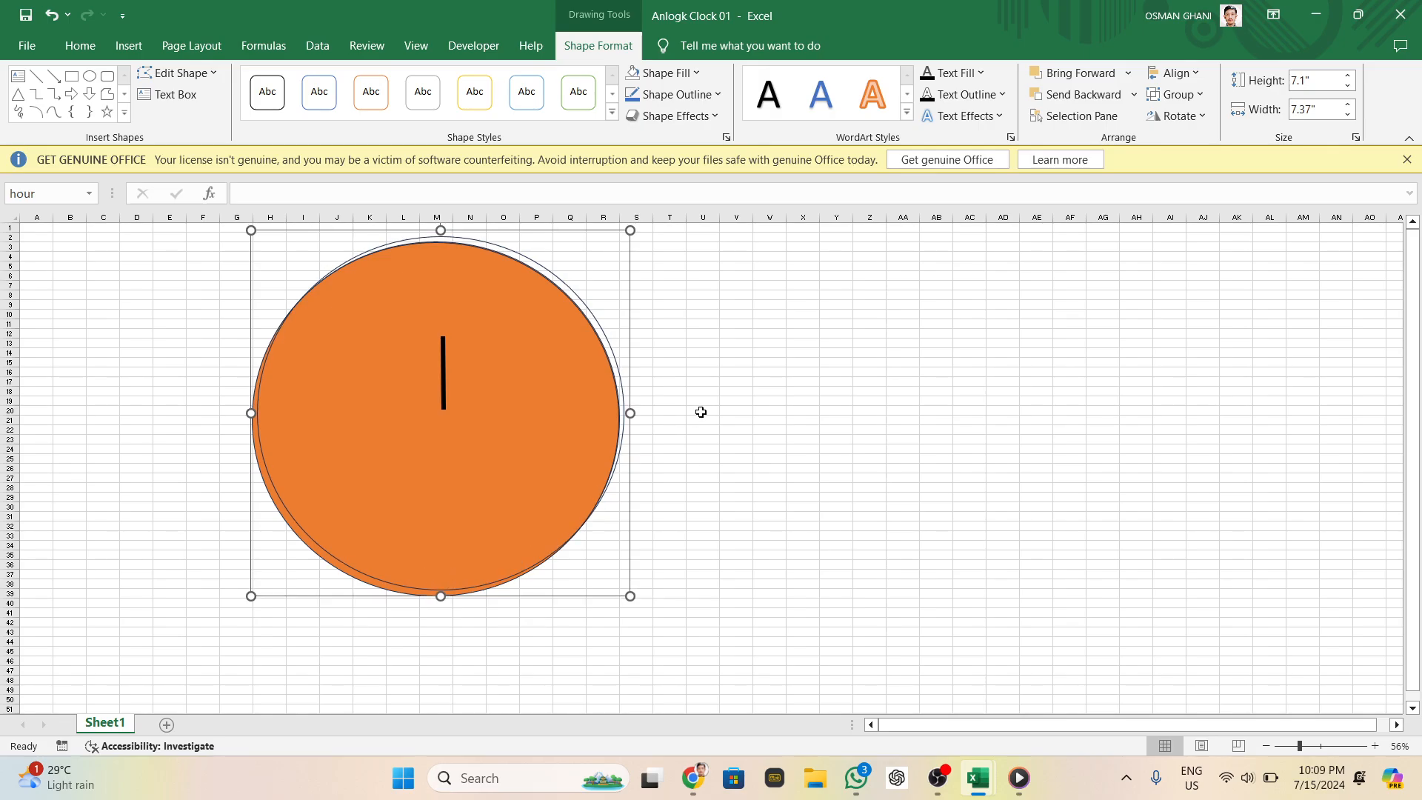
key(Left)
key(Left)
key(Left)
key(Left)
key(Left)
key(Left)
key(Left)
key(Down)
key(Down)
key(Down)
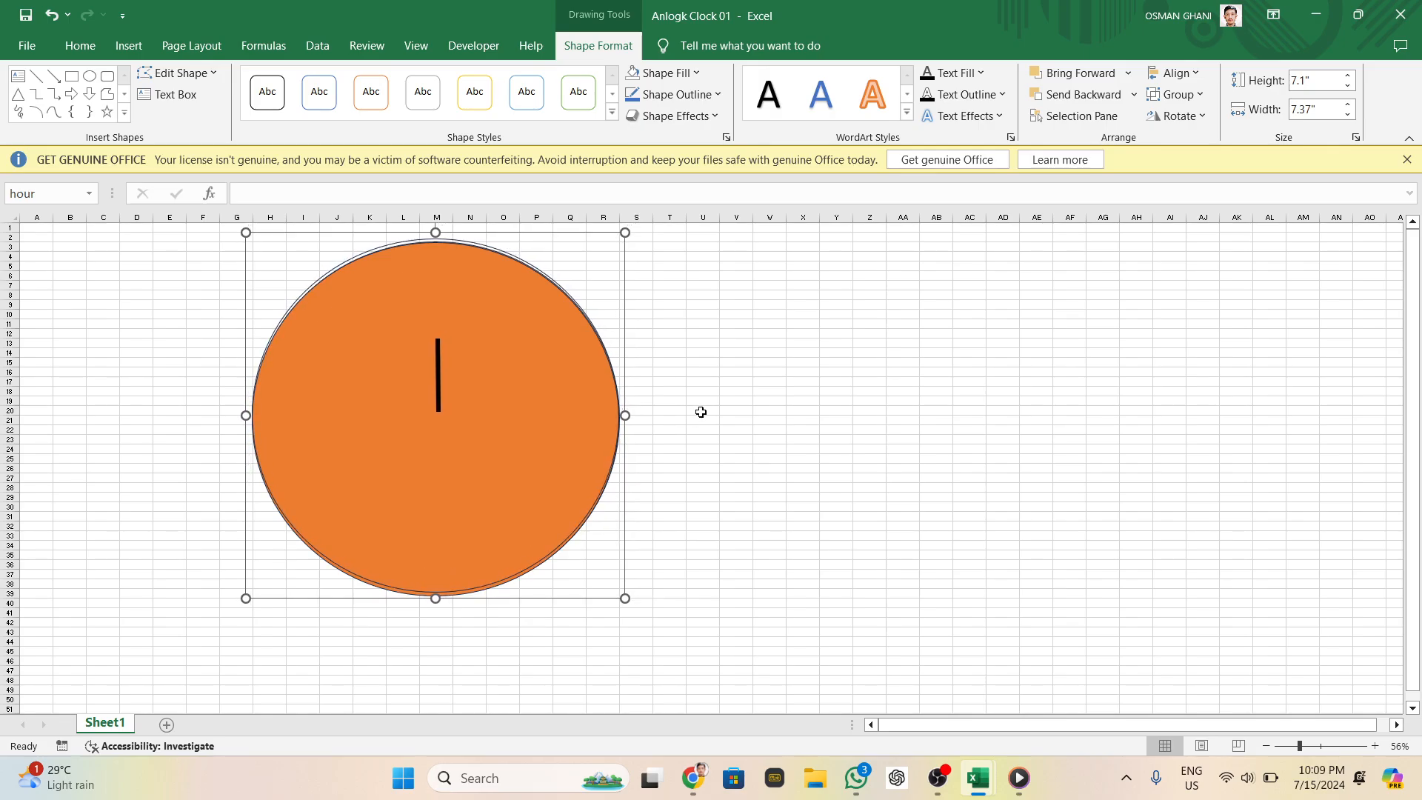
key(Down)
key(Down)
key(Down)
key(Down)
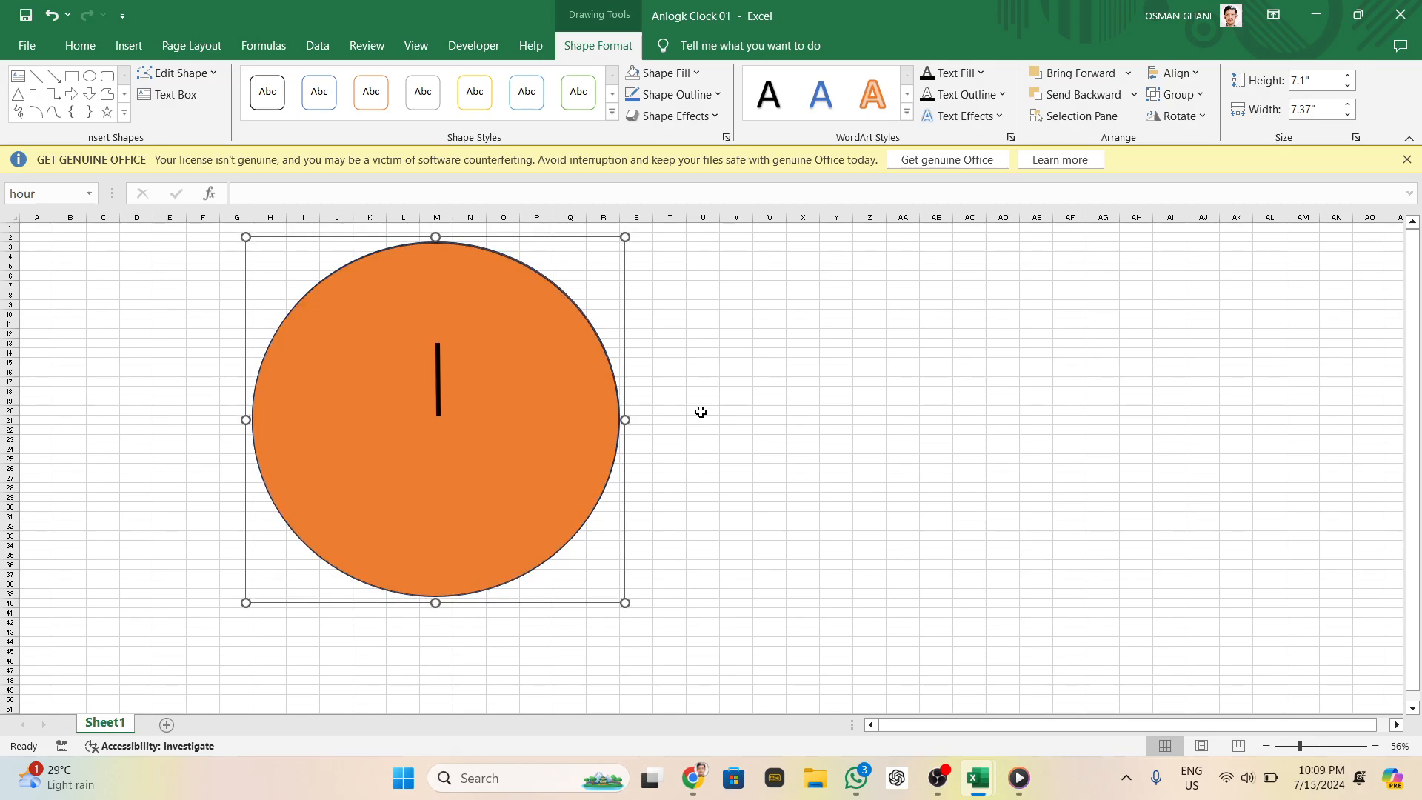
Paste another copy of the orange circle at cell Z19 and remove its fill with No Fill
click(871, 400)
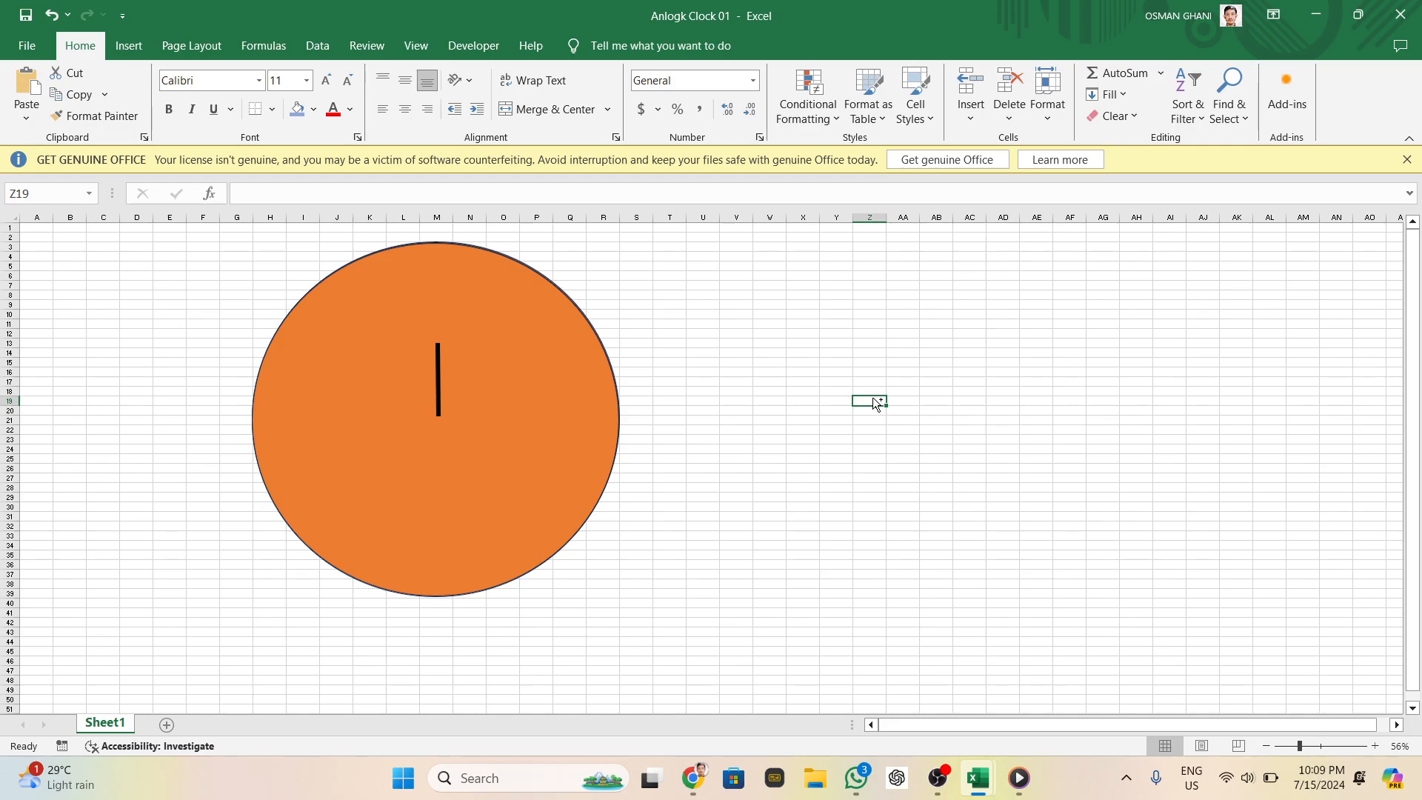
key(ctrl+v)
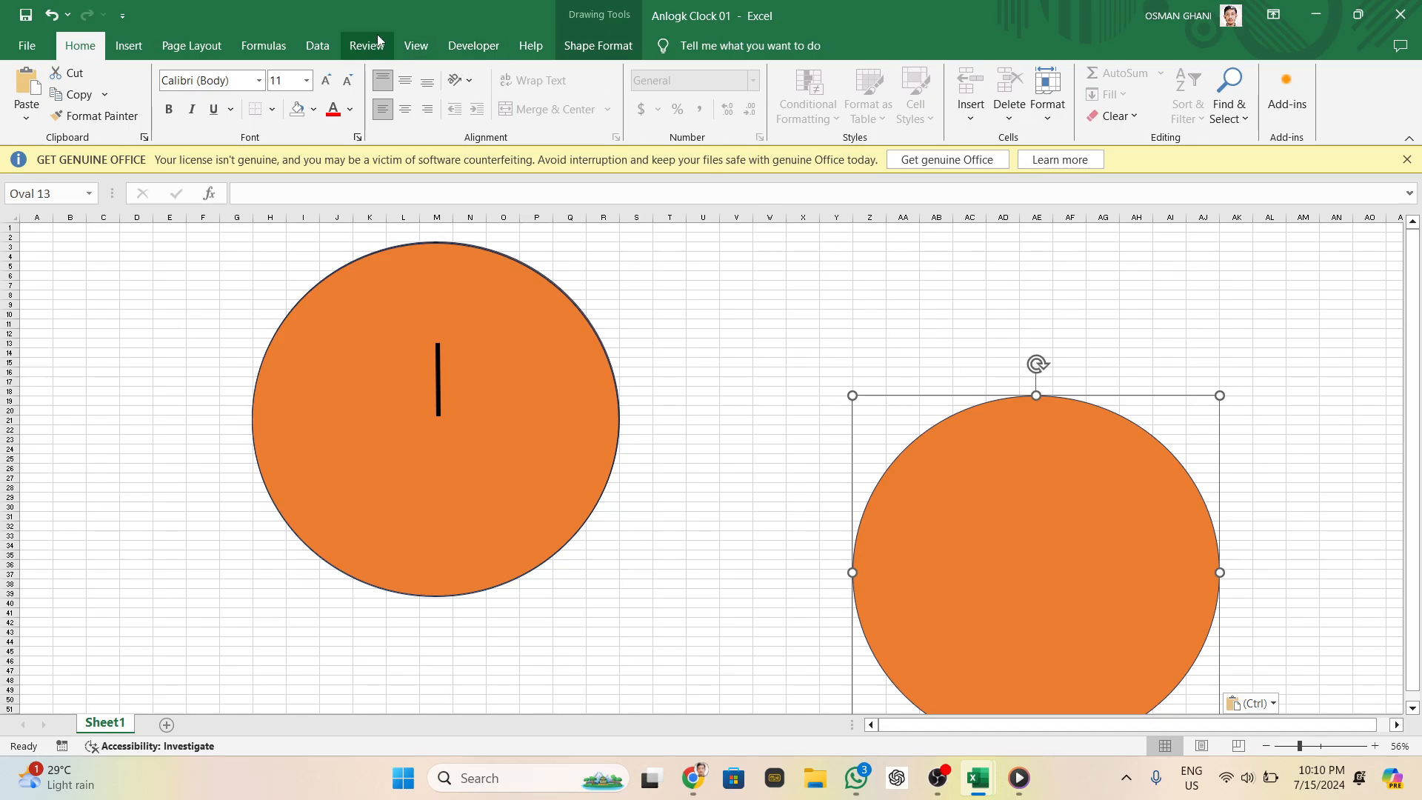
click(596, 43)
click(685, 74)
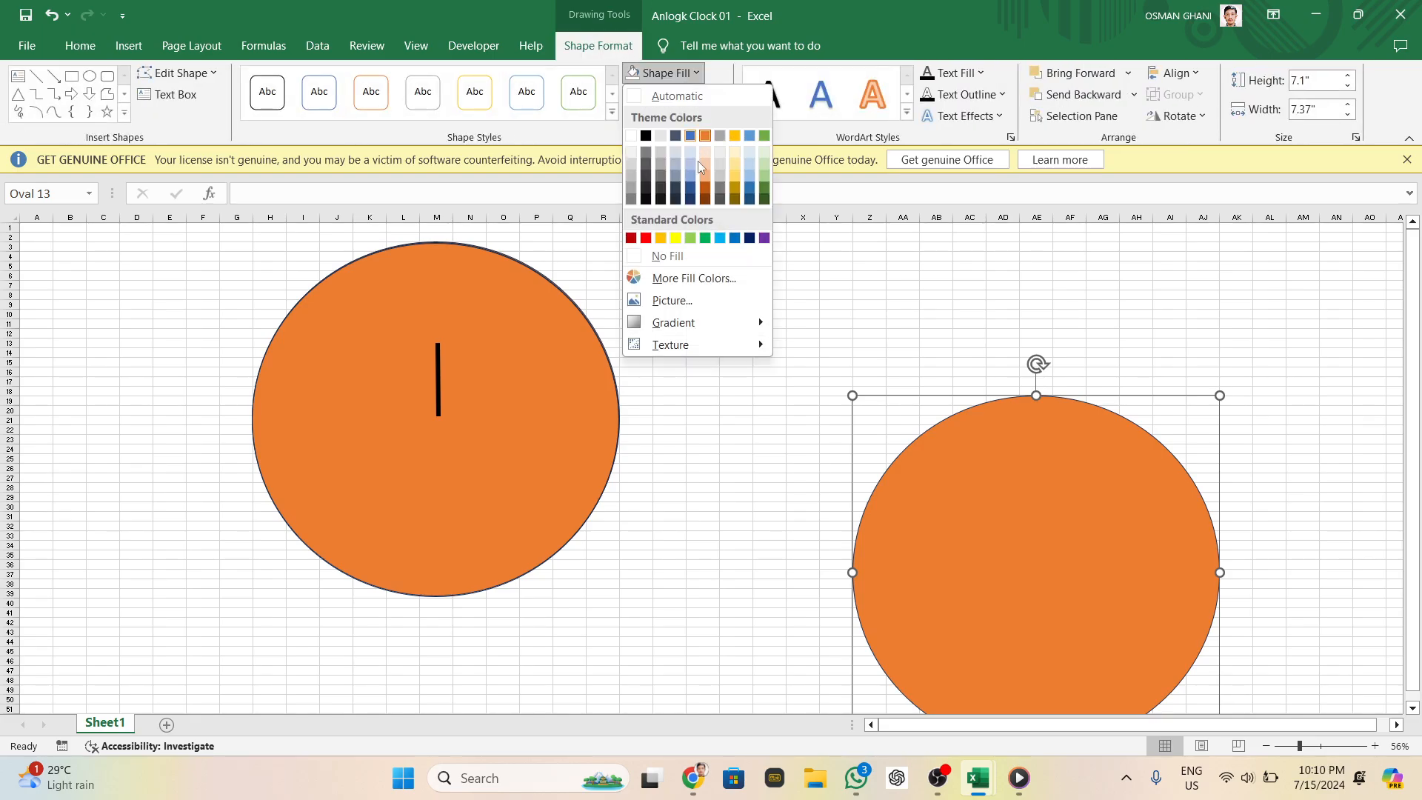
click(692, 255)
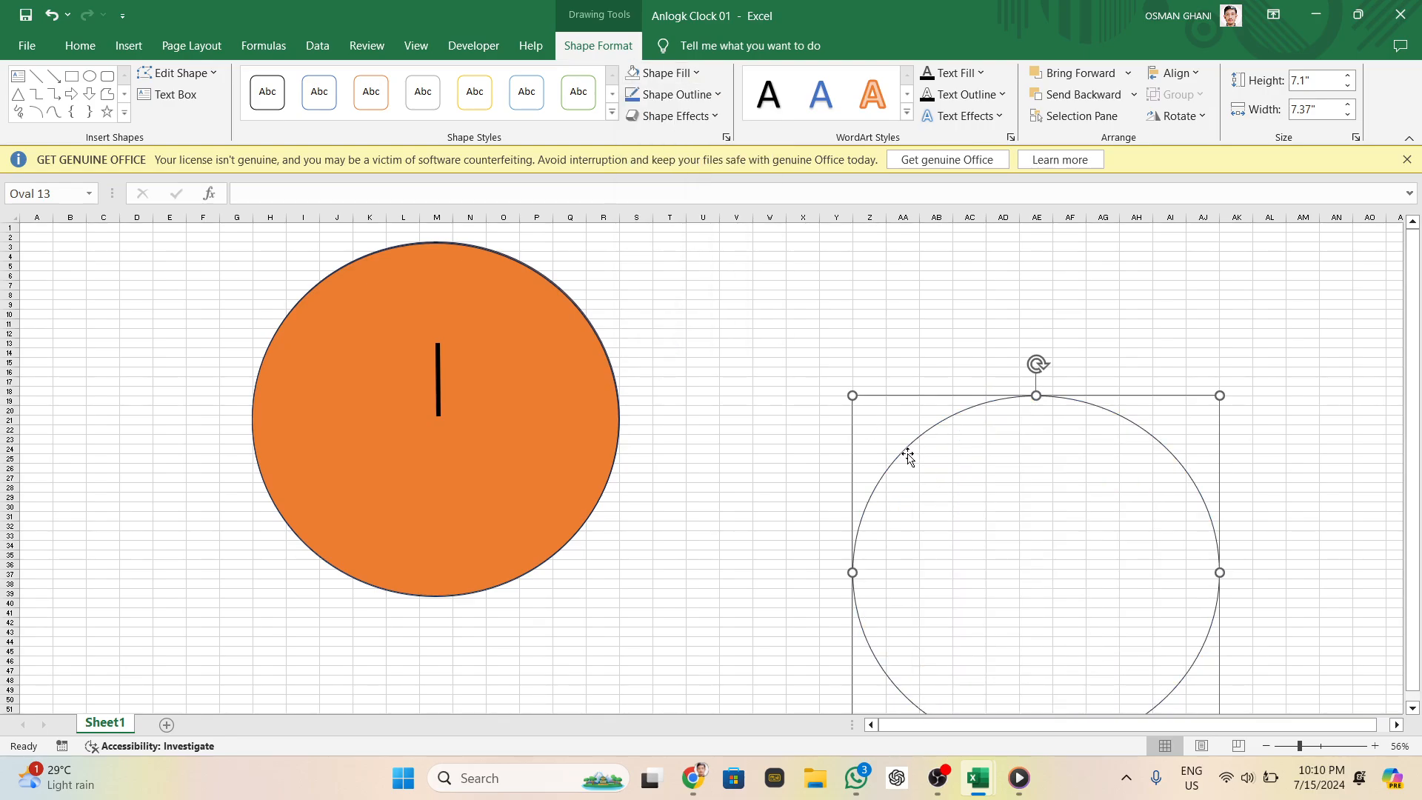
Move the new unfilled circle up and left until it sits beside the right edge of the orange clock face
key(Up)
key(Up)
key(Up)
key(Up)
key(Up)
key(Up)
key(Up)
key(Up)
key(Up)
key(Up)
key(Up)
key(Up)
key(Up)
key(Up)
key(Up)
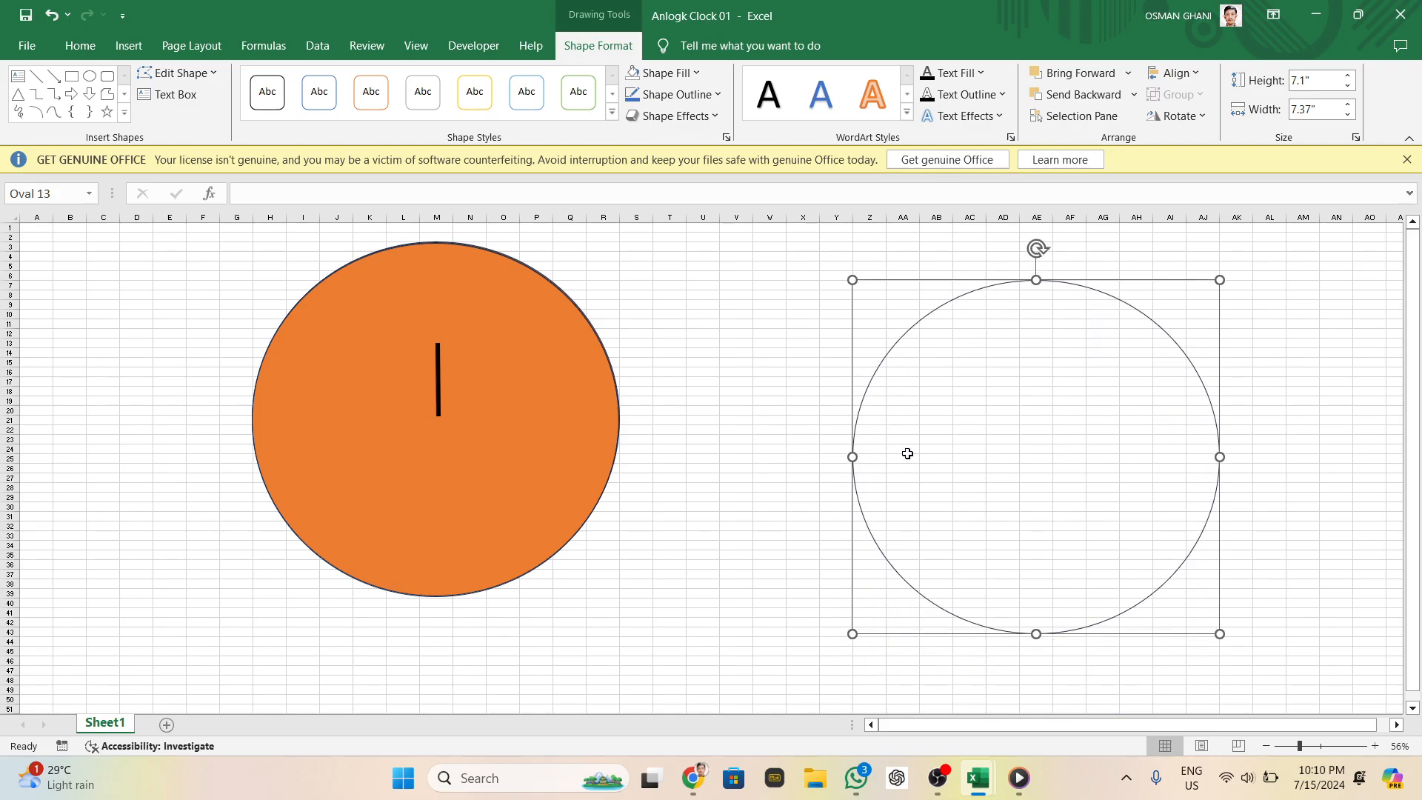
key(Left)
key(Left)
key(Left)
key(Left)
key(Left)
key(Left)
key(Left)
key(Left)
key(Left)
key(Left)
key(Left)
key(Left)
key(Left)
key(Left)
key(Left)
key(Left)
key(Left)
key(Left)
key(Left)
key(Left)
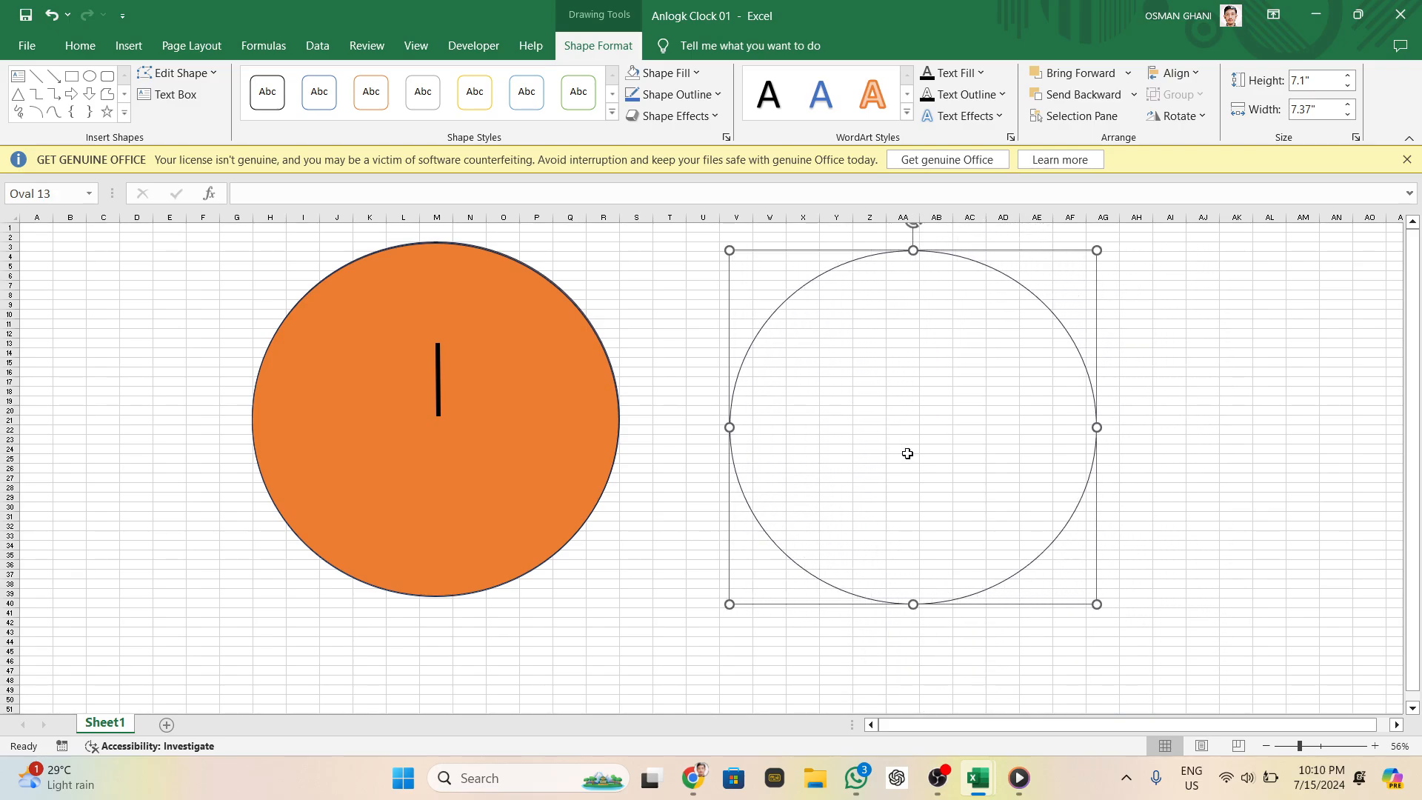
key(Left)
key(Left)
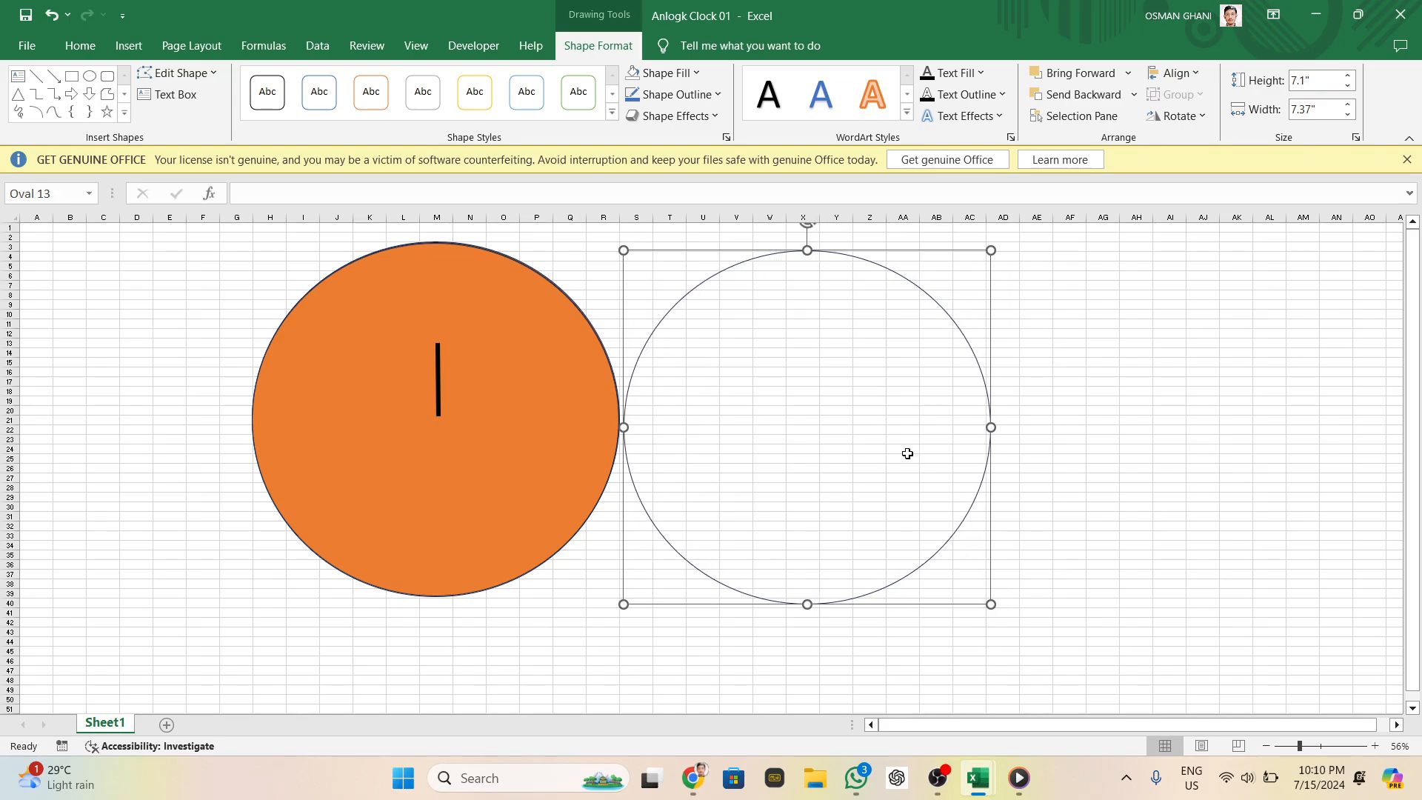
Nudge the unfilled circle slightly upward so its top edge sits in row 2, and deselect it
click(591, 486)
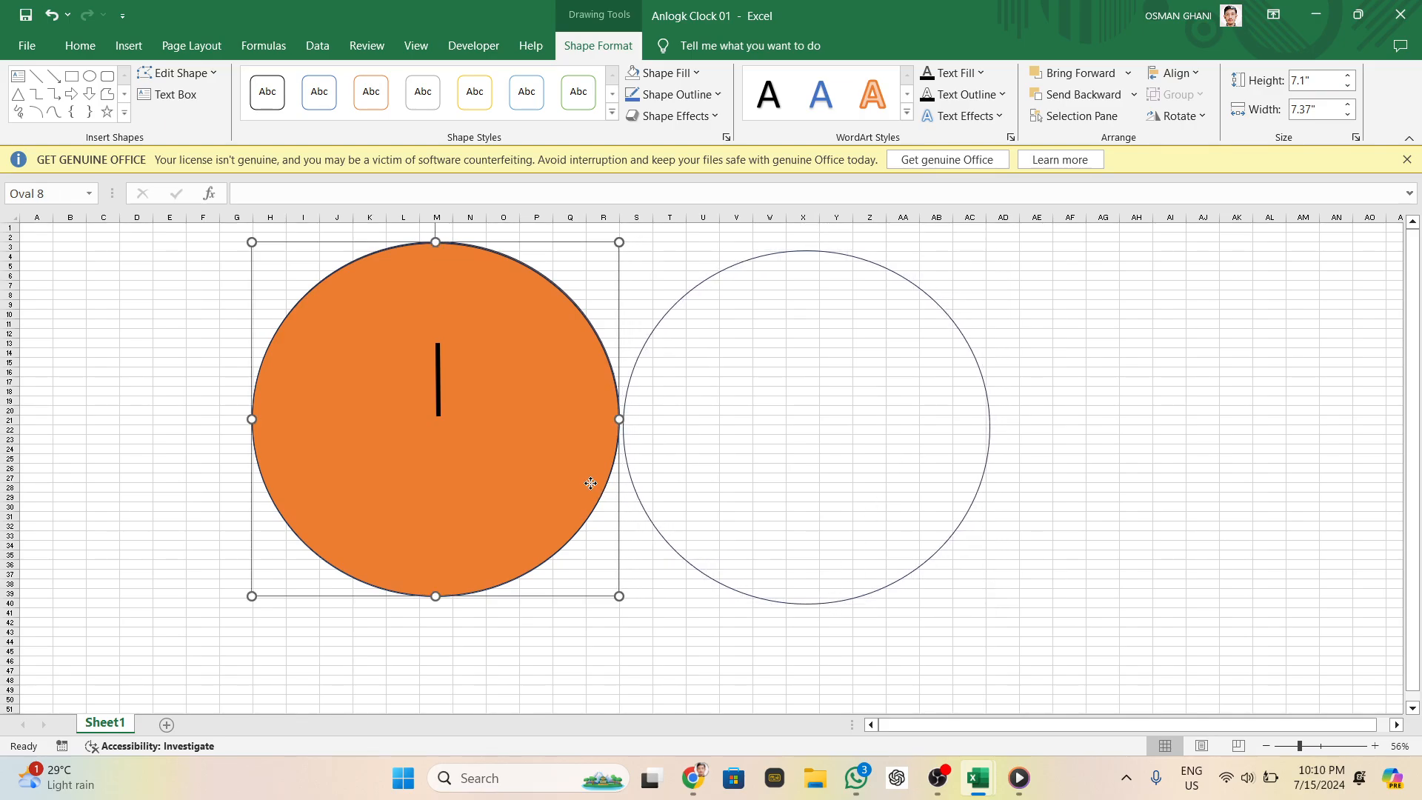
click(652, 510)
key(Up)
key(Up)
key(Up)
key(Up)
key(Up)
key(Up)
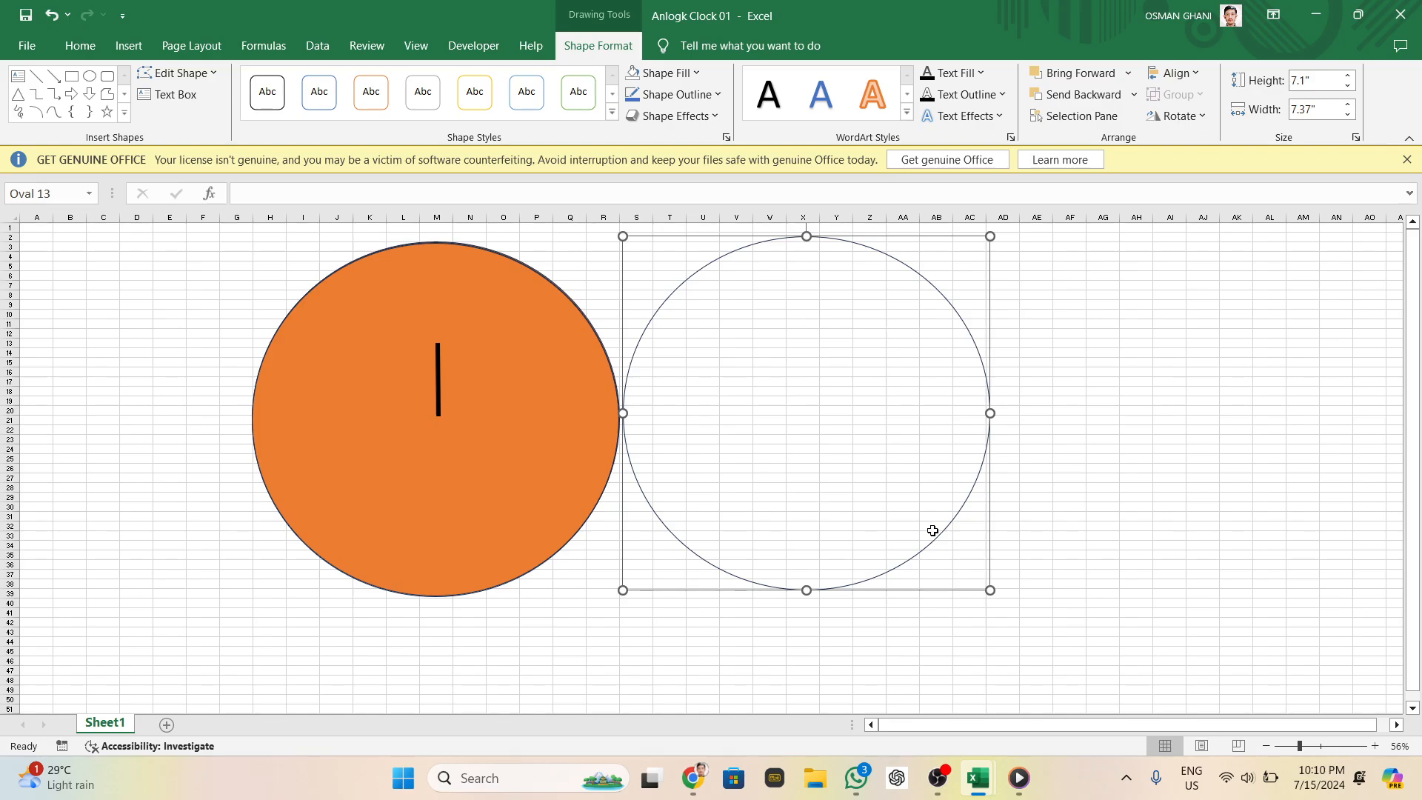
click(1306, 613)
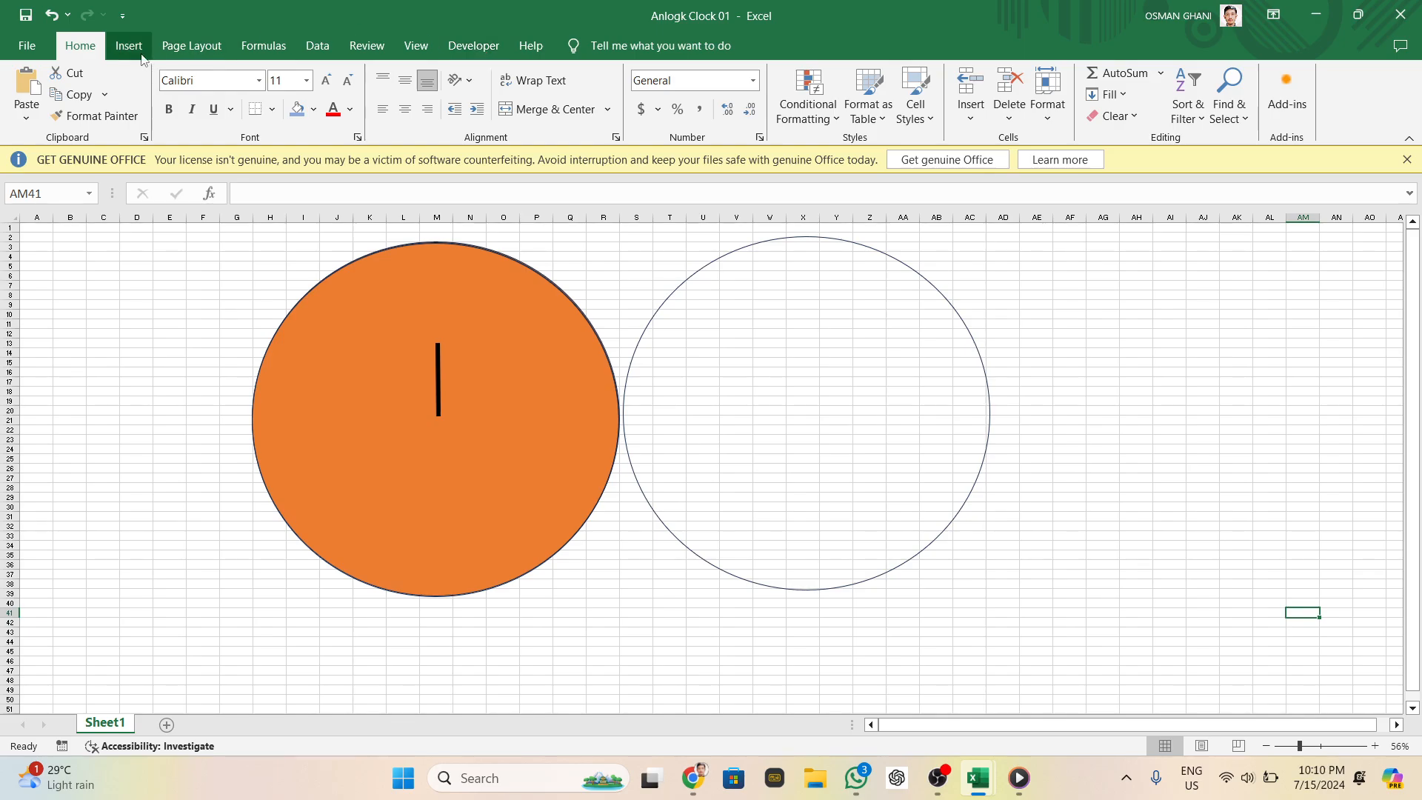
Draw a vertical straight line about 2.34" long, running upward from the centre of the unfilled circle
click(662, 307)
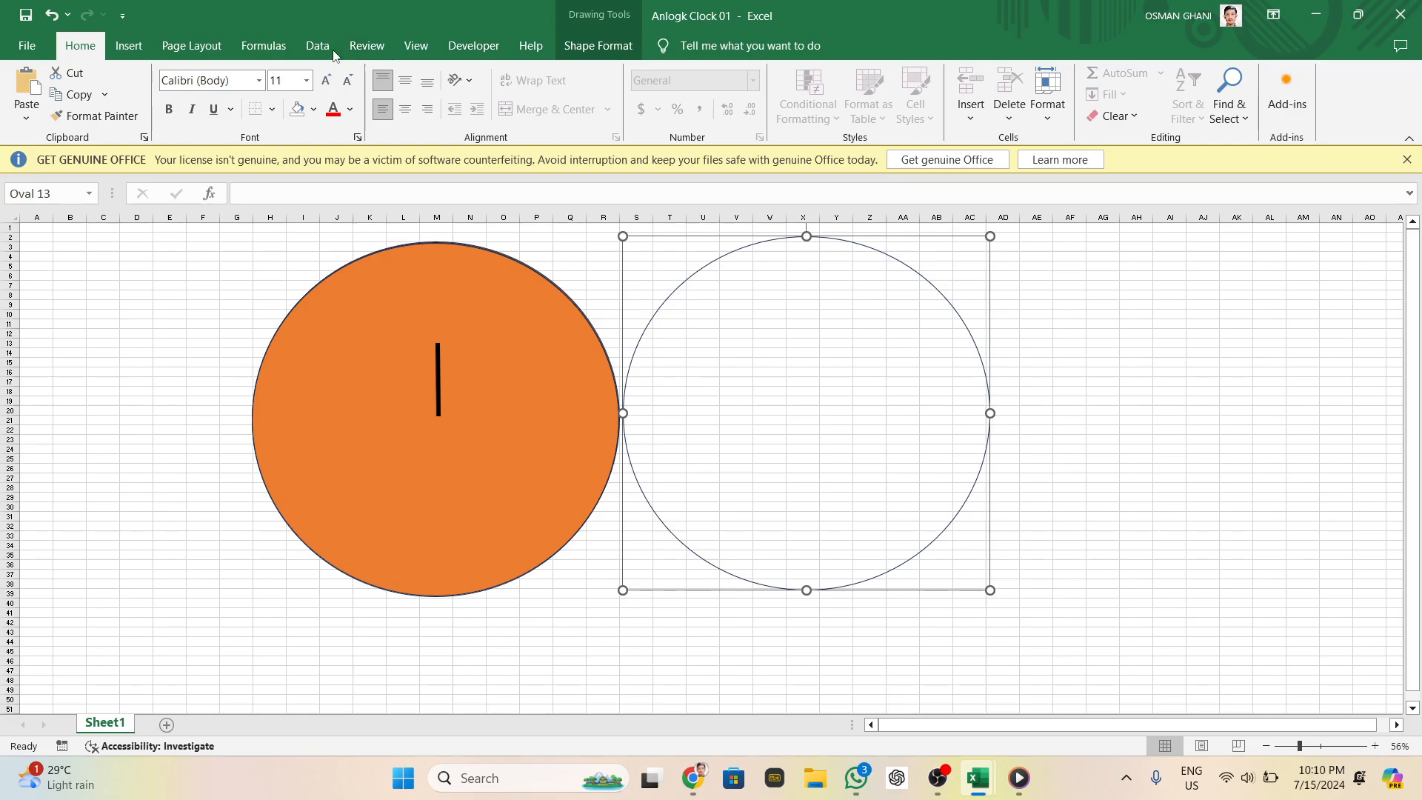
click(576, 48)
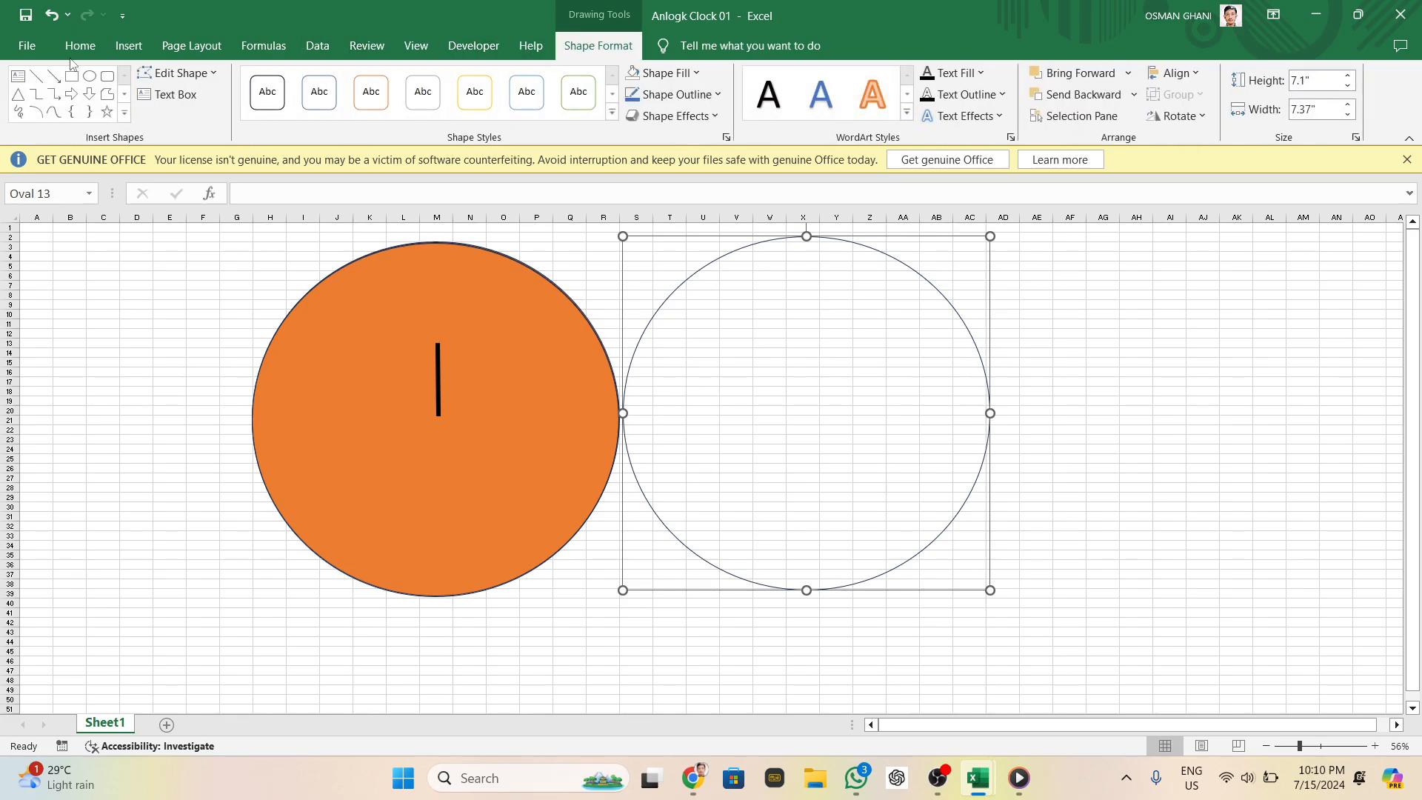
click(36, 75)
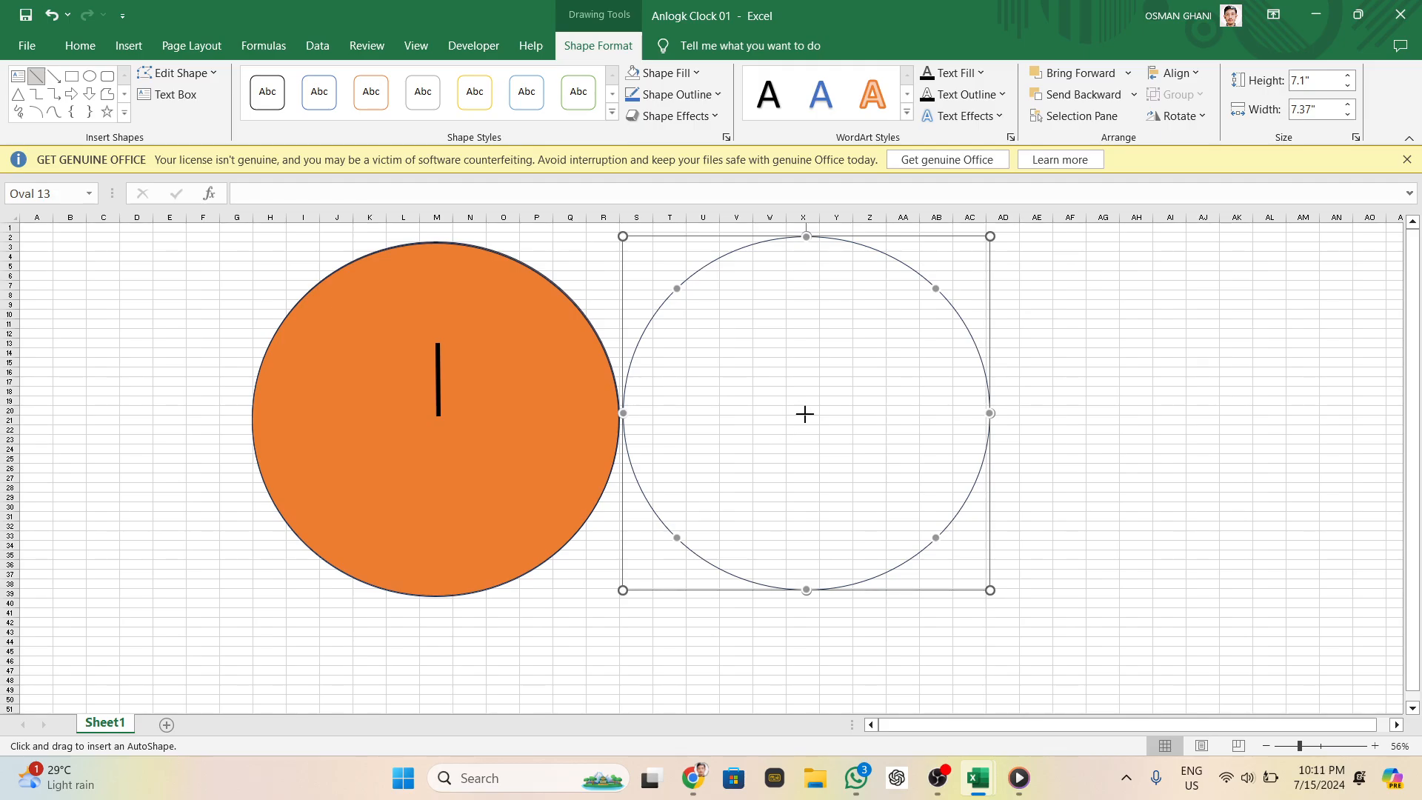
drag(805, 414, 806, 297)
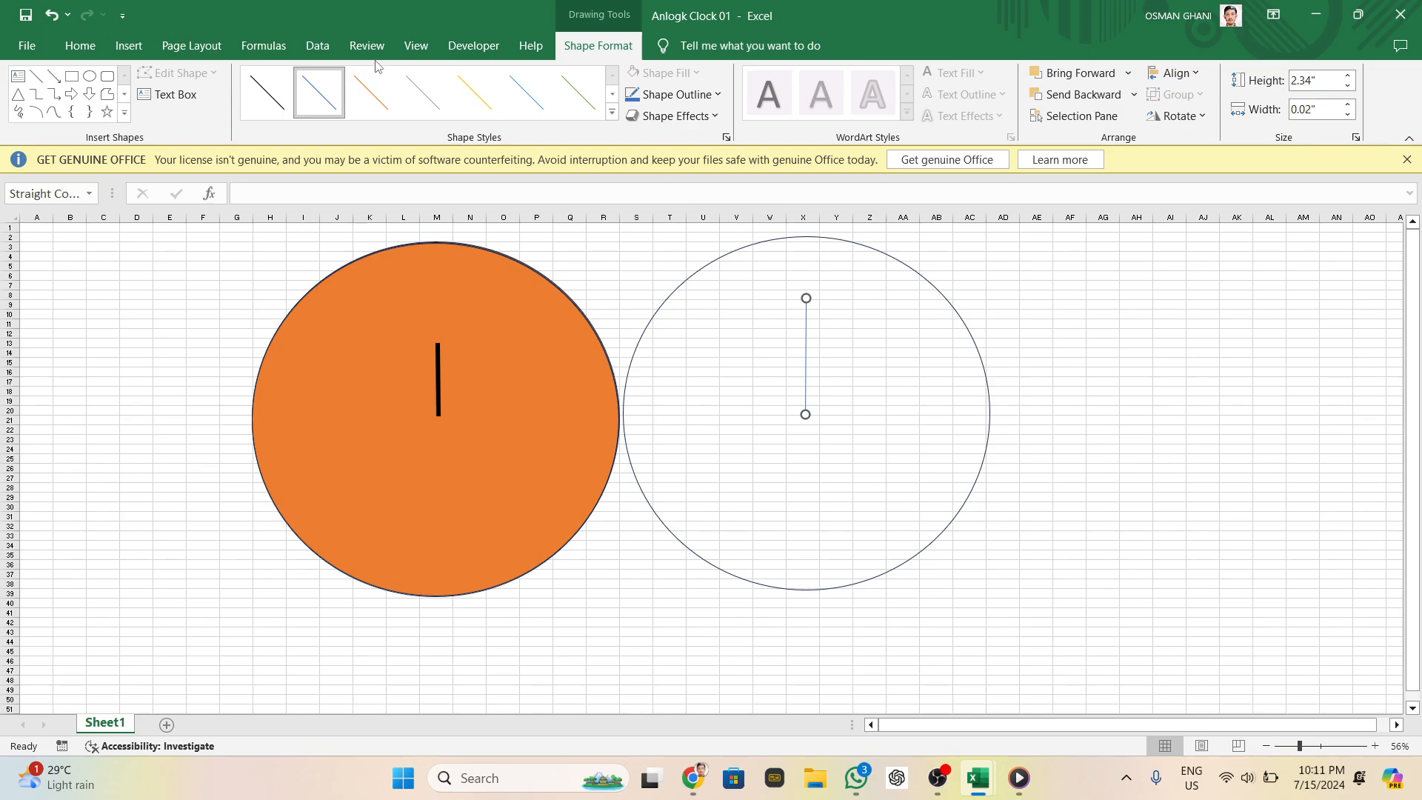
Apply the black line style to the new hand line and thicken its outline, keeping it thinner than the hour hand
click(272, 104)
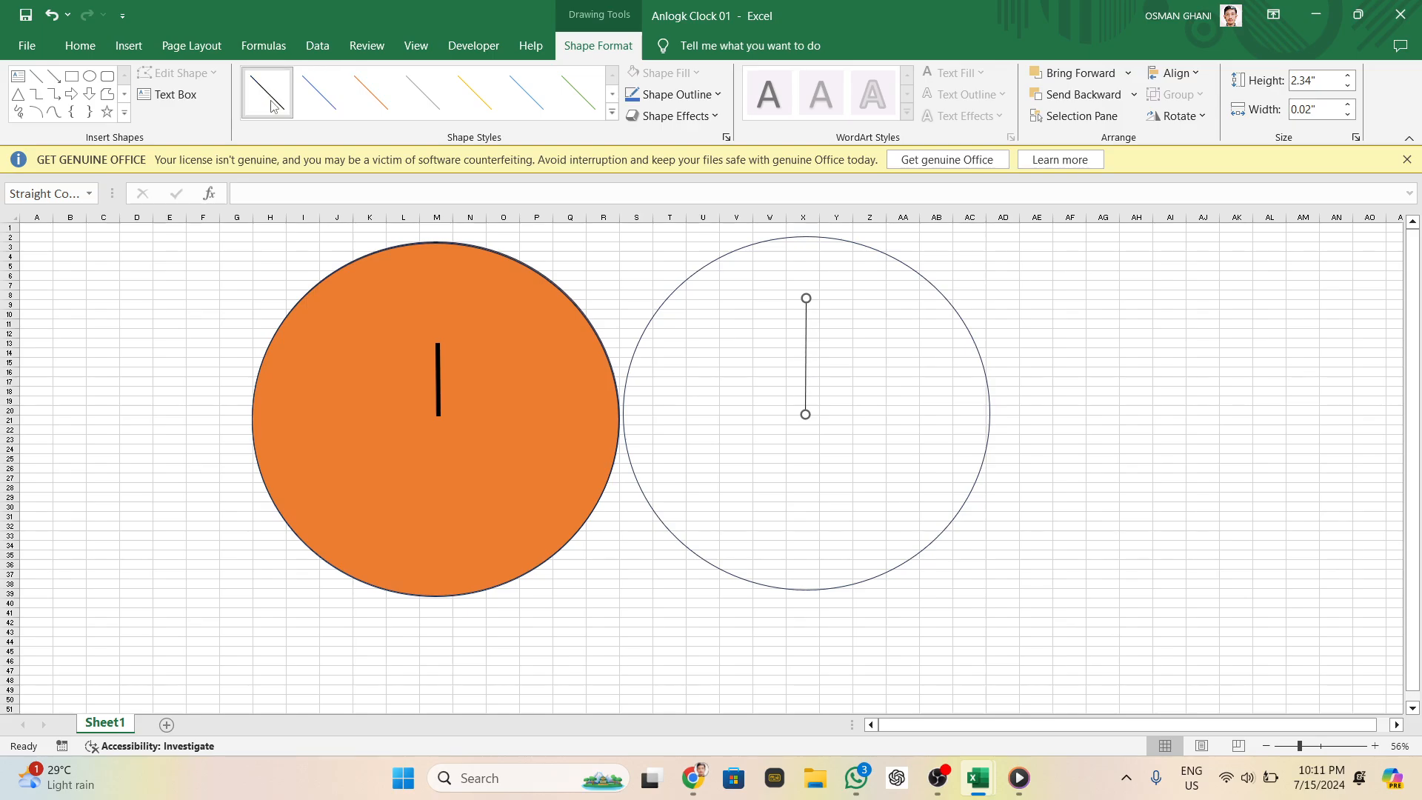
click(710, 95)
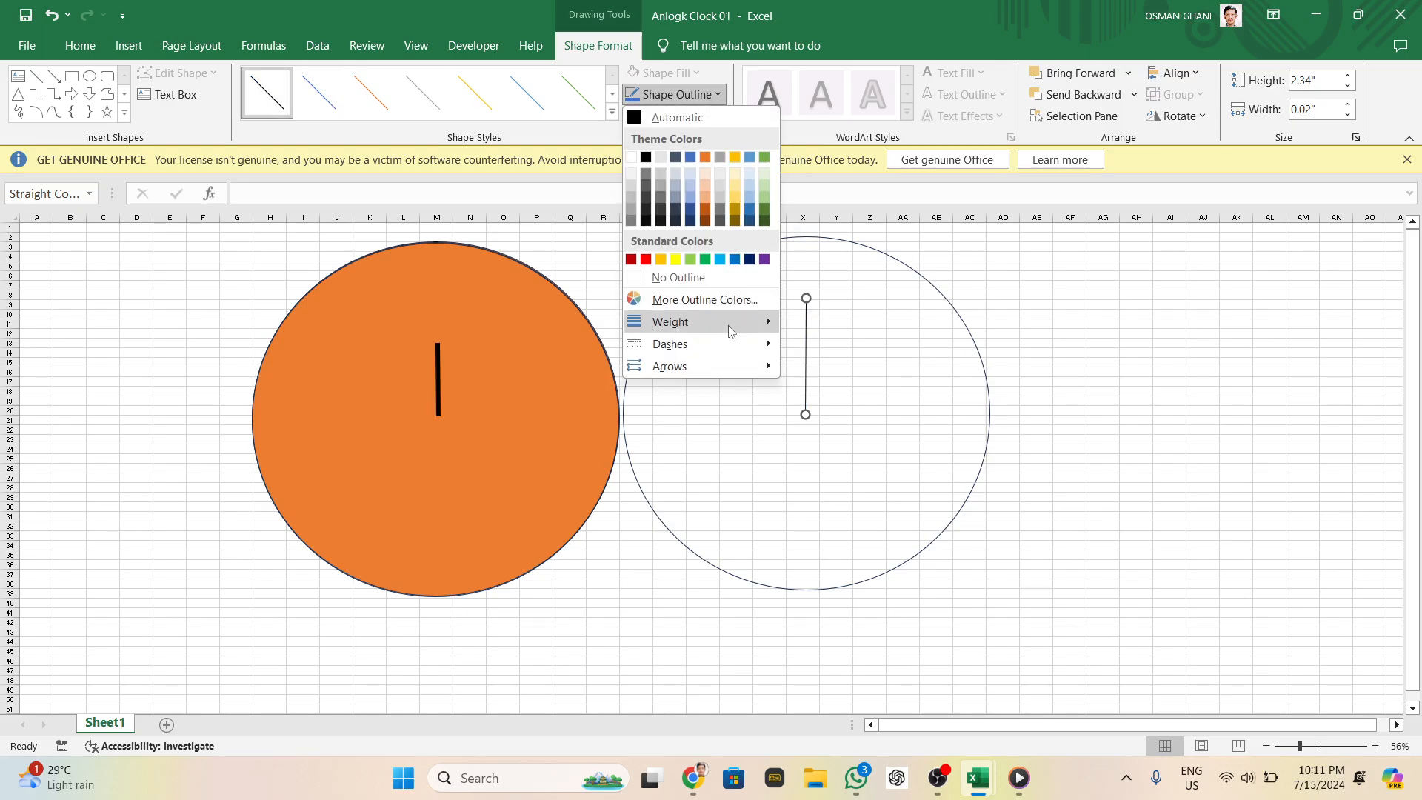
mouse_move(766, 318)
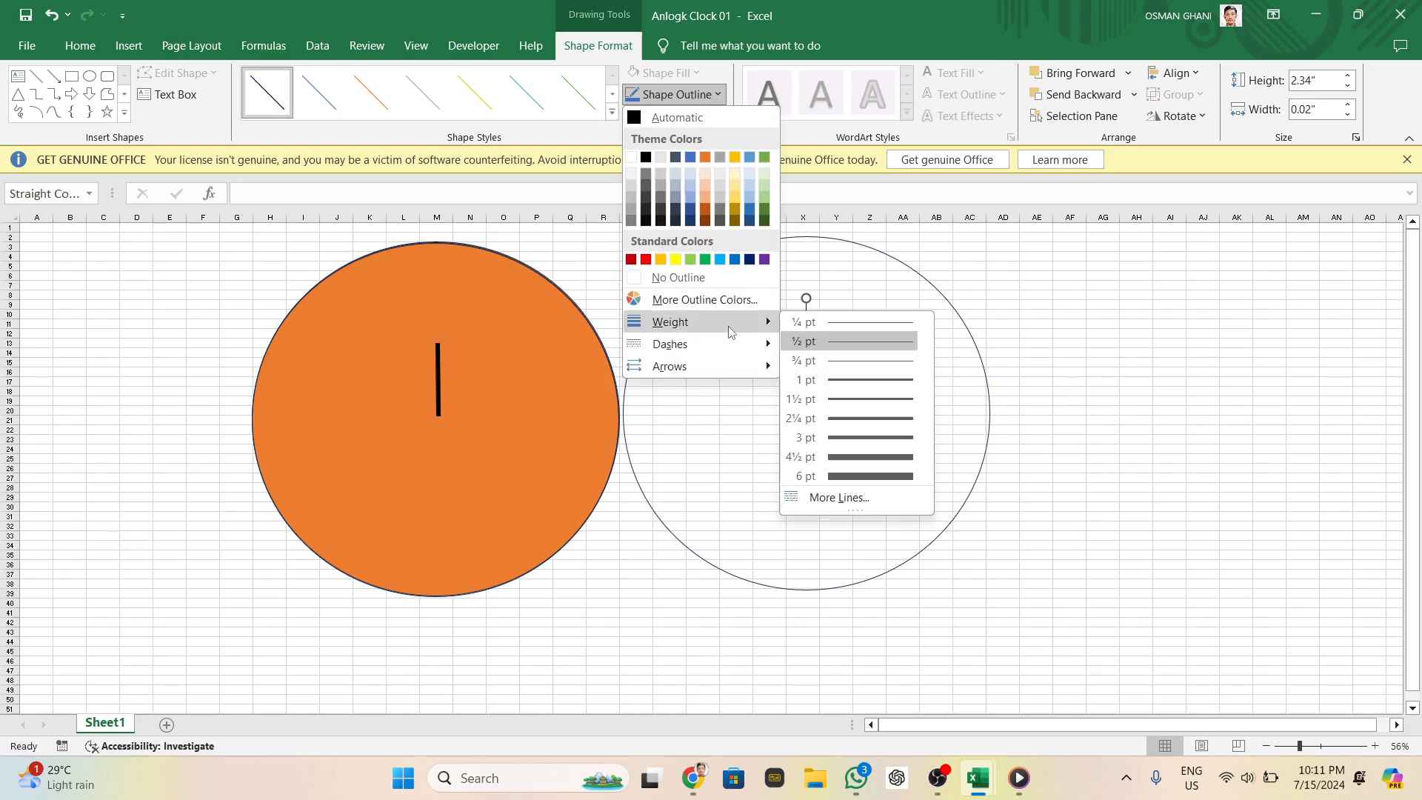
click(878, 449)
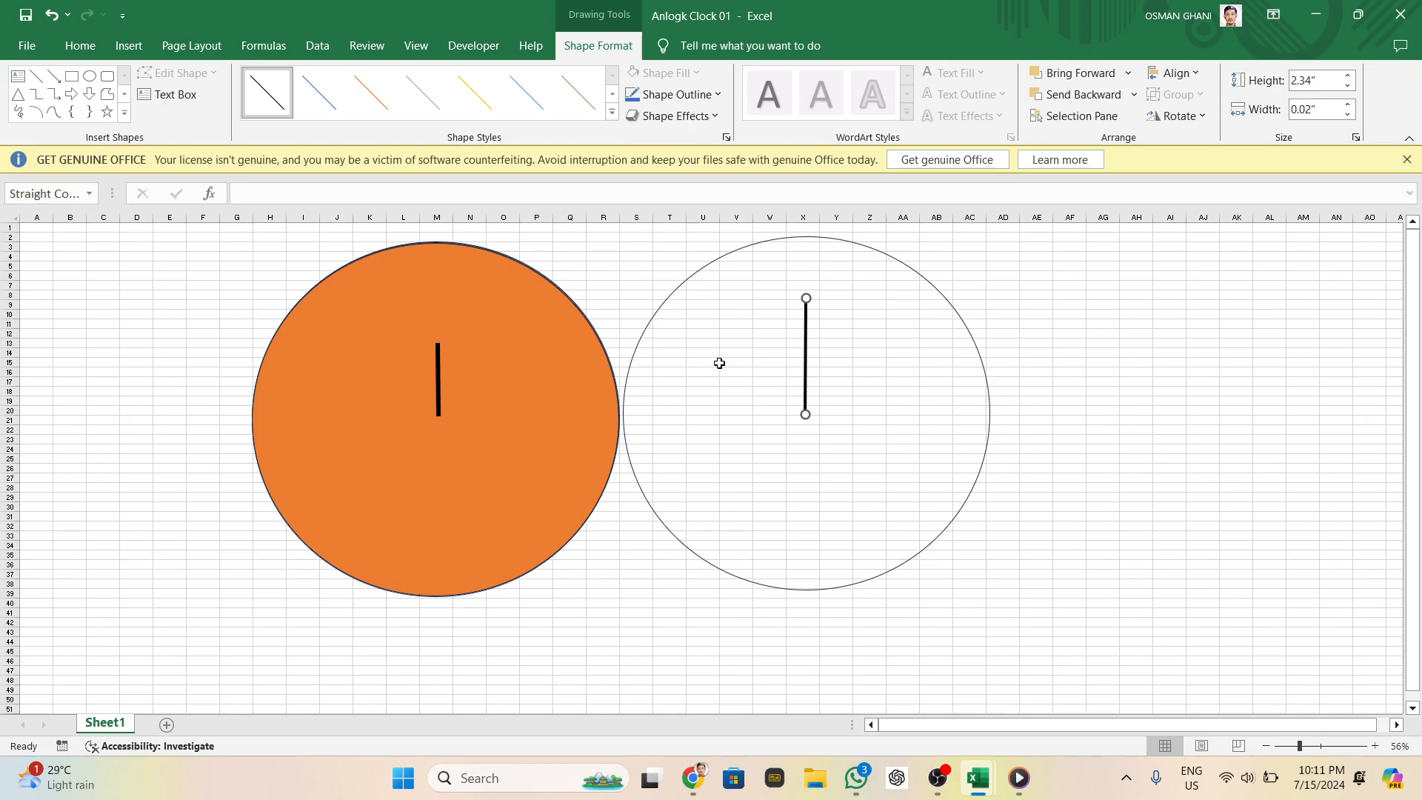
Group the longer black hand line with the unfilled circle around it
shift+click(672, 295)
right_click(673, 295)
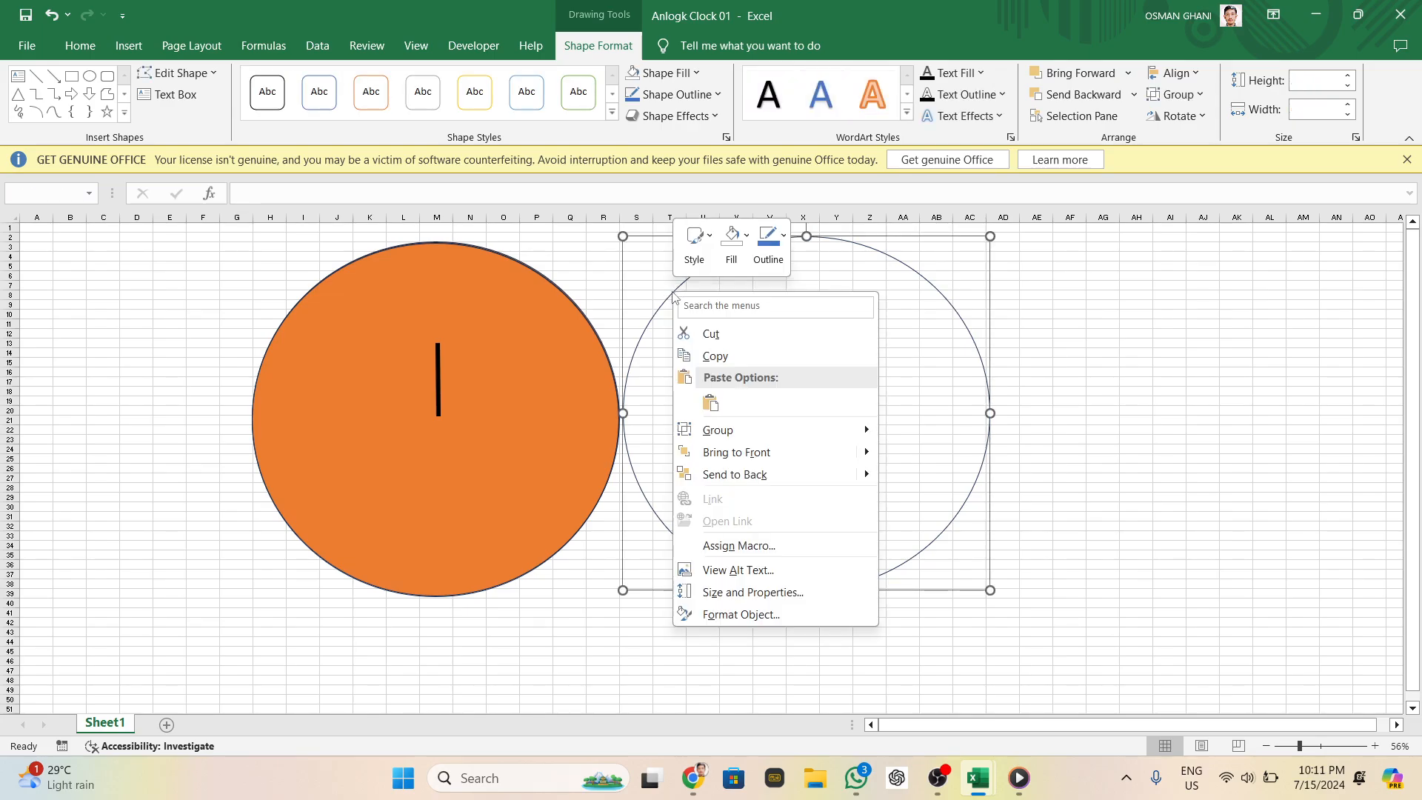
mouse_move(759, 434)
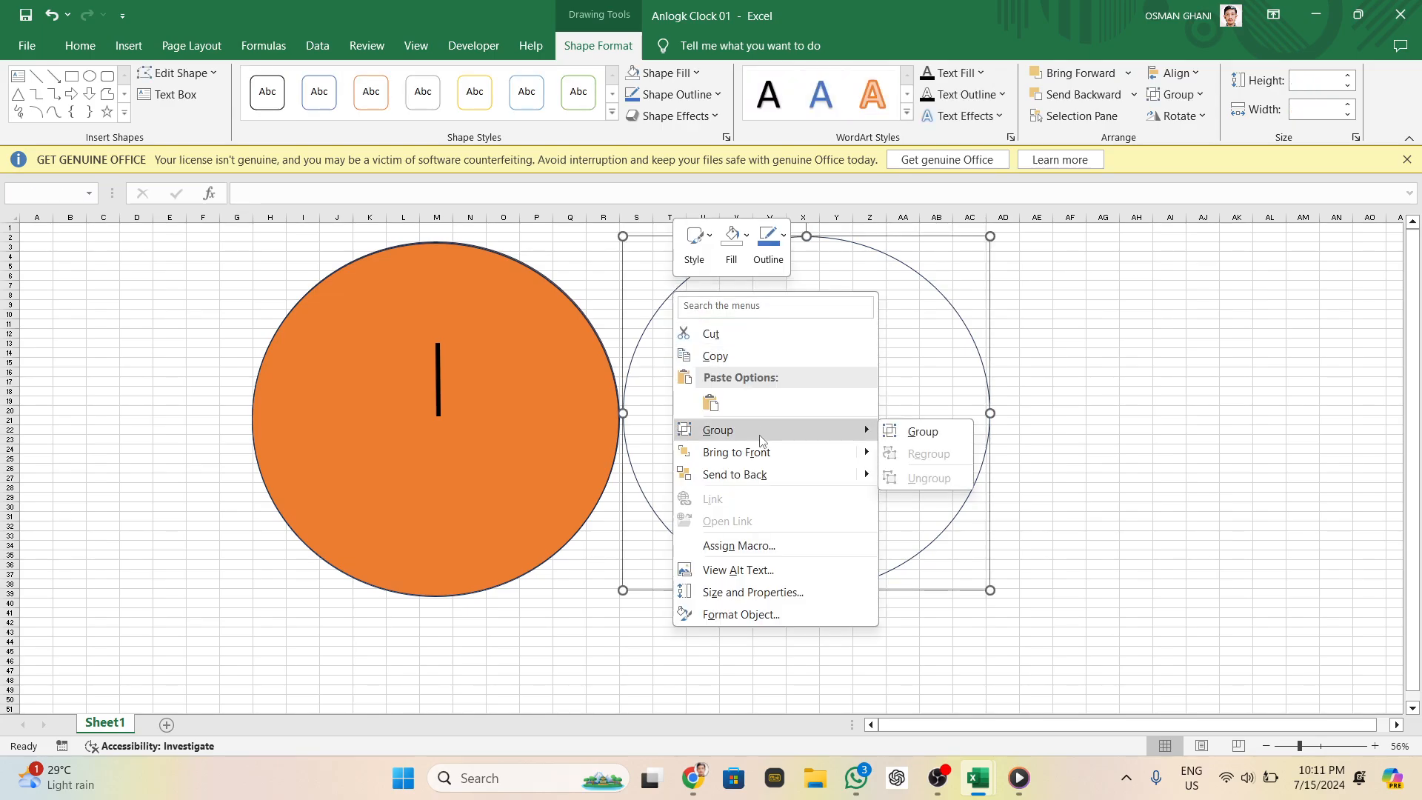
click(923, 432)
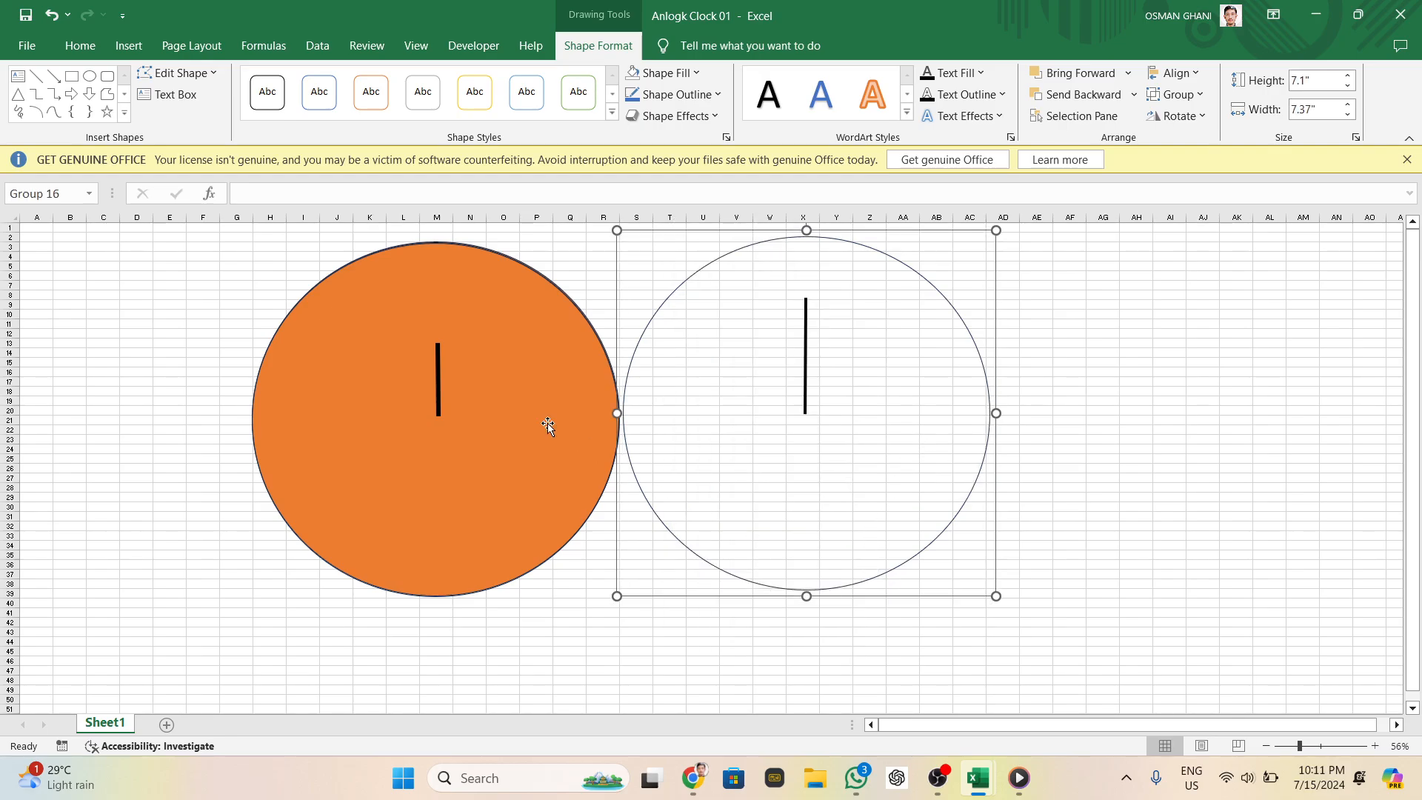
Name the group containing the longer hand line "minute"
click(67, 195)
text(minute)
key(Return)
Move the "minute" group onto the orange clock face so its circle overlaps the face and its hand starts at the centre
key(Left)
key(Left)
key(Left)
key(Left)
key(Left)
key(Left)
key(Left)
key(Left)
key(Left)
key(Left)
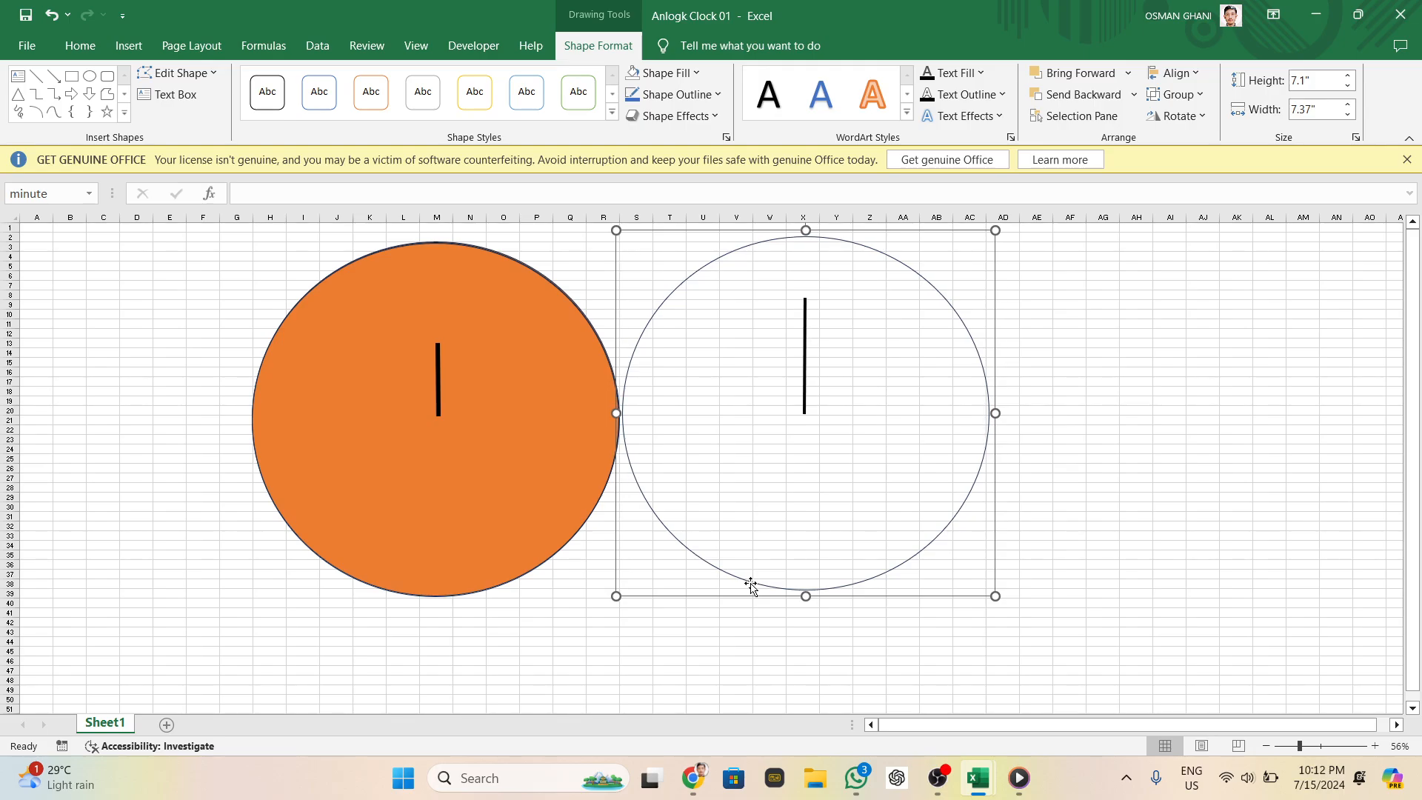
key(Left)
key(Left)
key(Left)
key(Left)
key(Left)
key(Left)
key(Left)
key(Left)
key(Left)
key(Left)
key(Left)
key(Left)
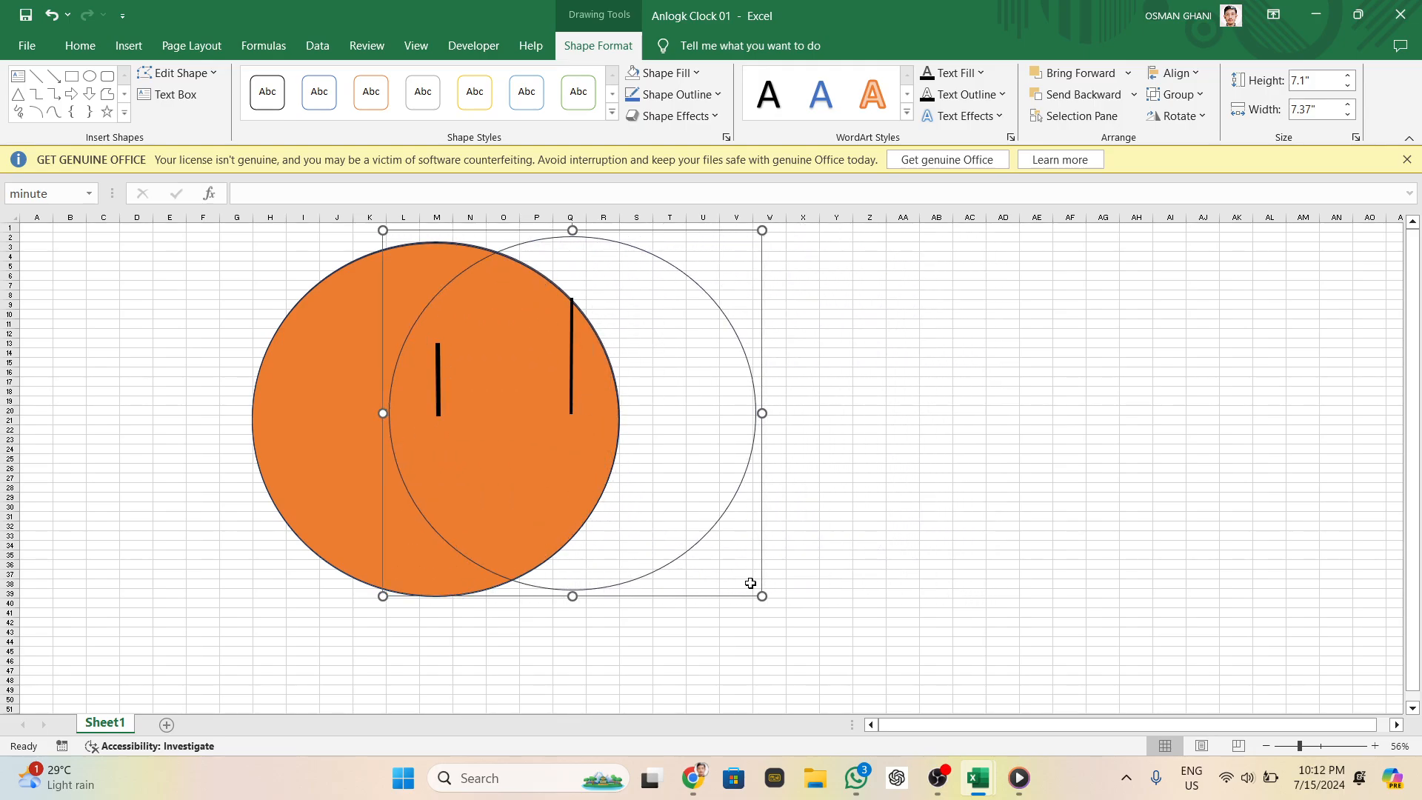
key(Left)
key(Left)
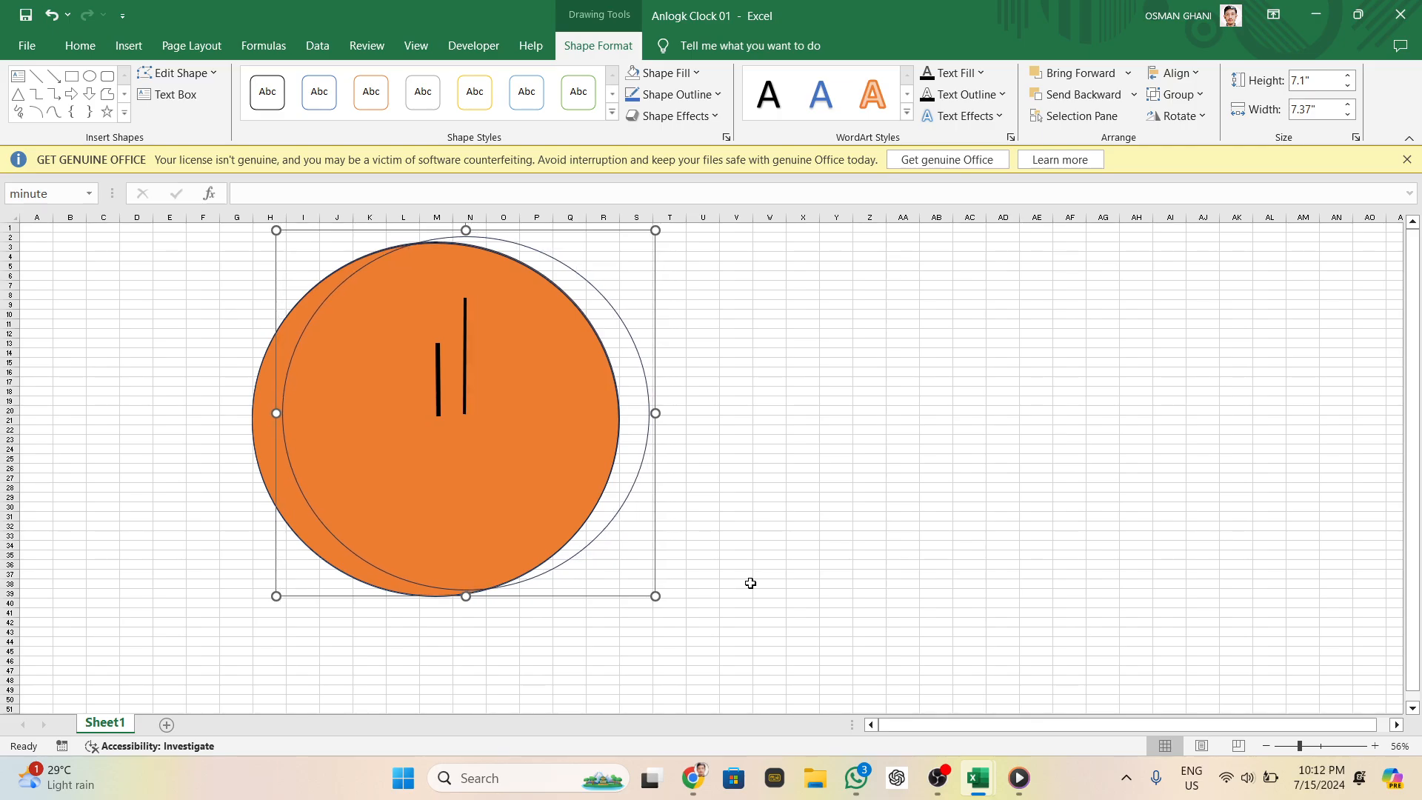
key(Left)
key(Left)
key(Left)
key(Left)
key(Left)
key(Left)
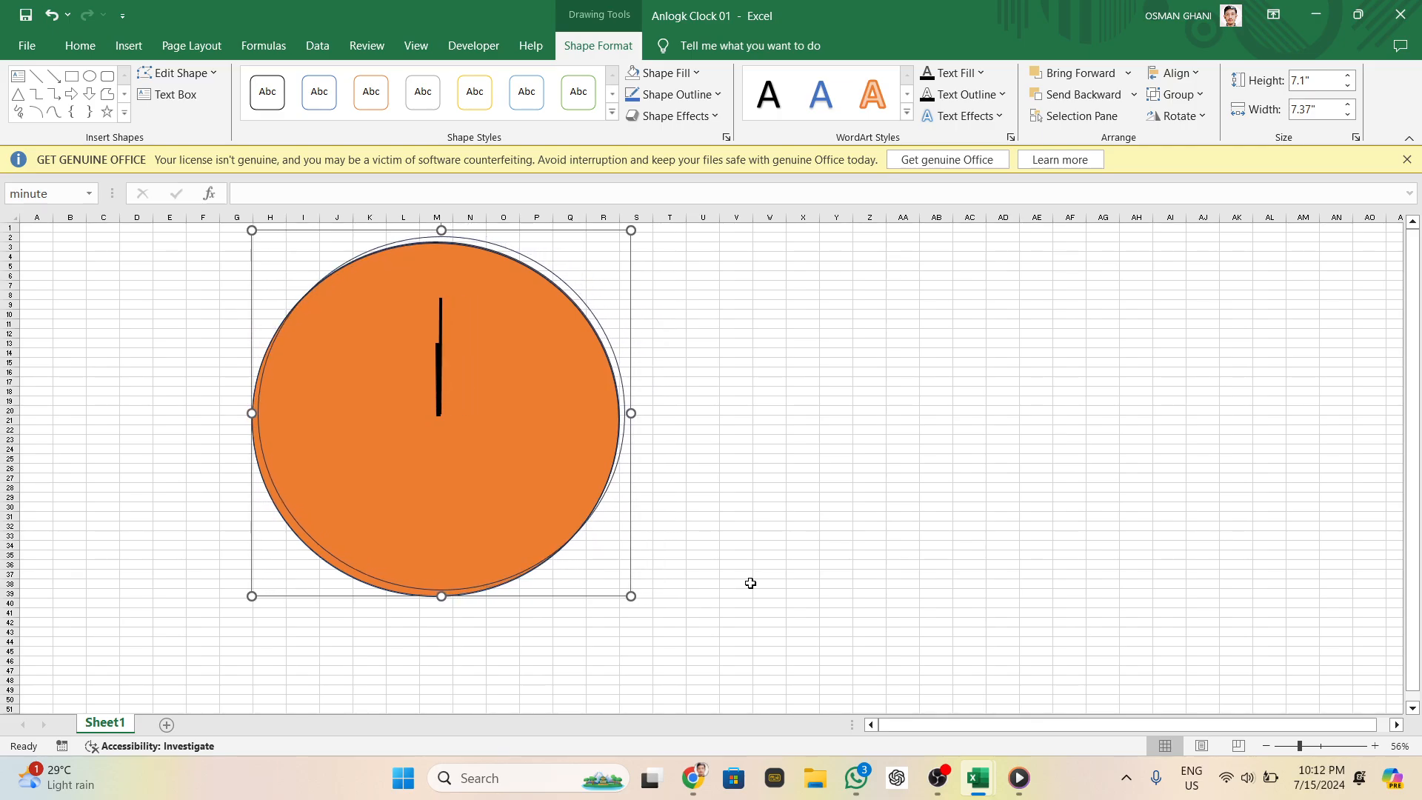
key(Left)
key(Down)
key(Down)
key(Down)
key(Down)
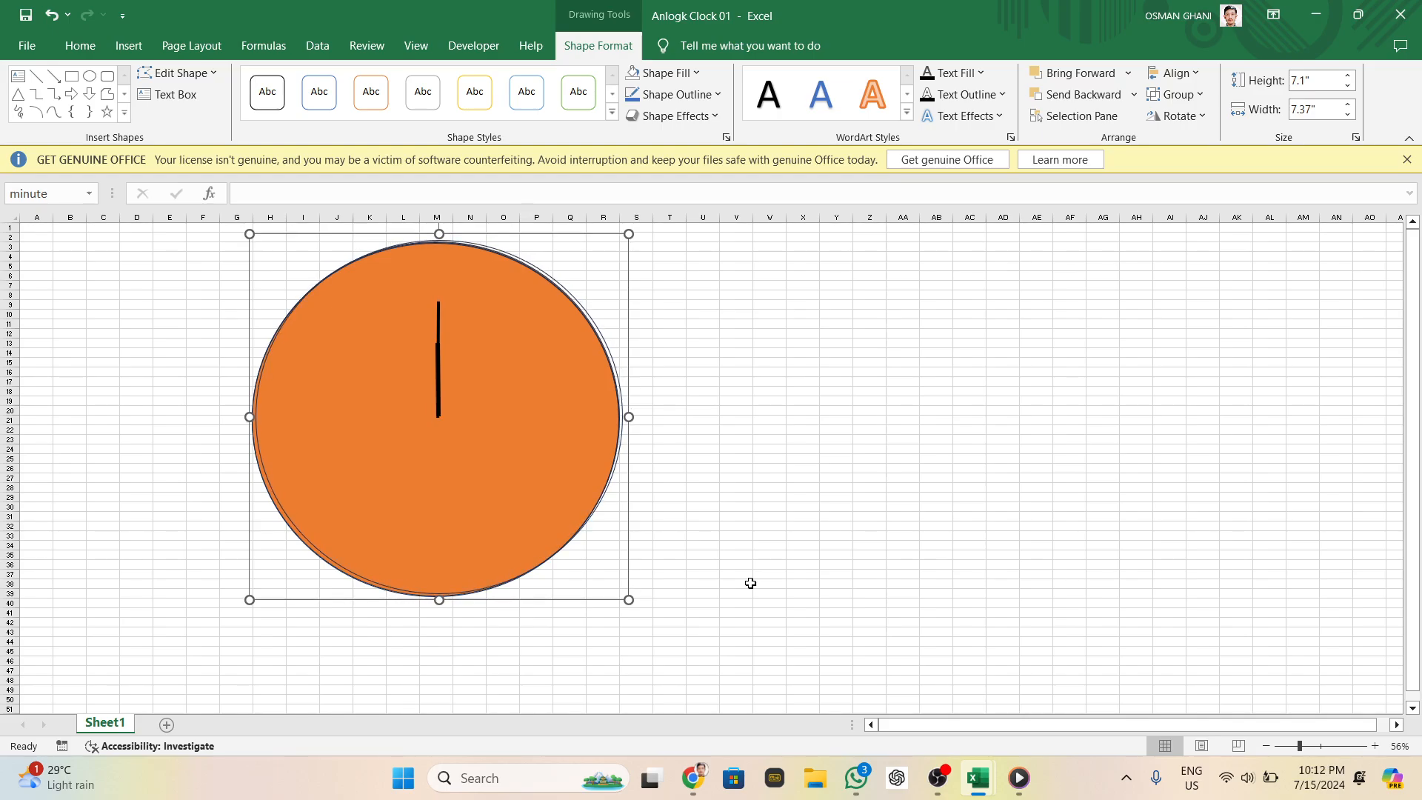
key(Left)
key(Left)
key(Left)
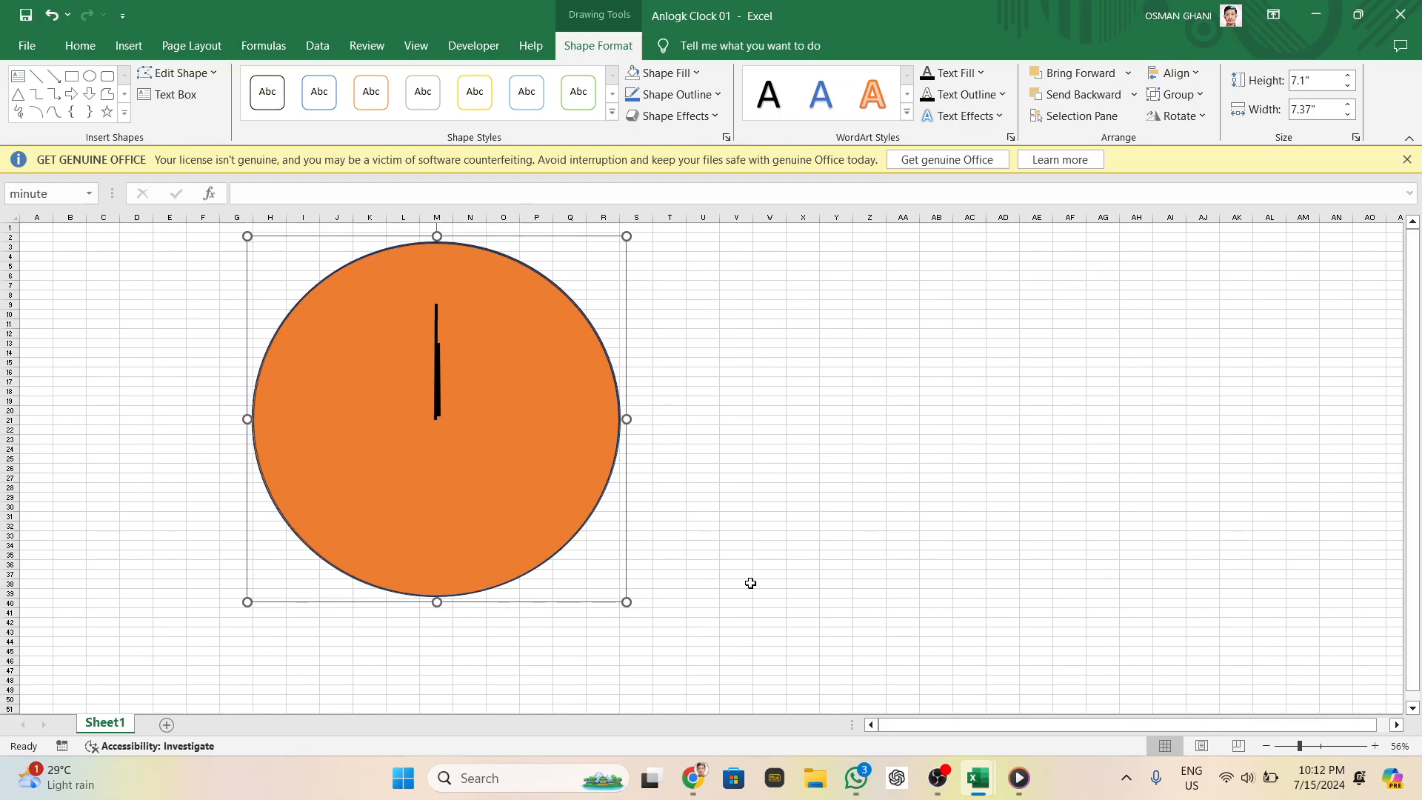
click(815, 594)
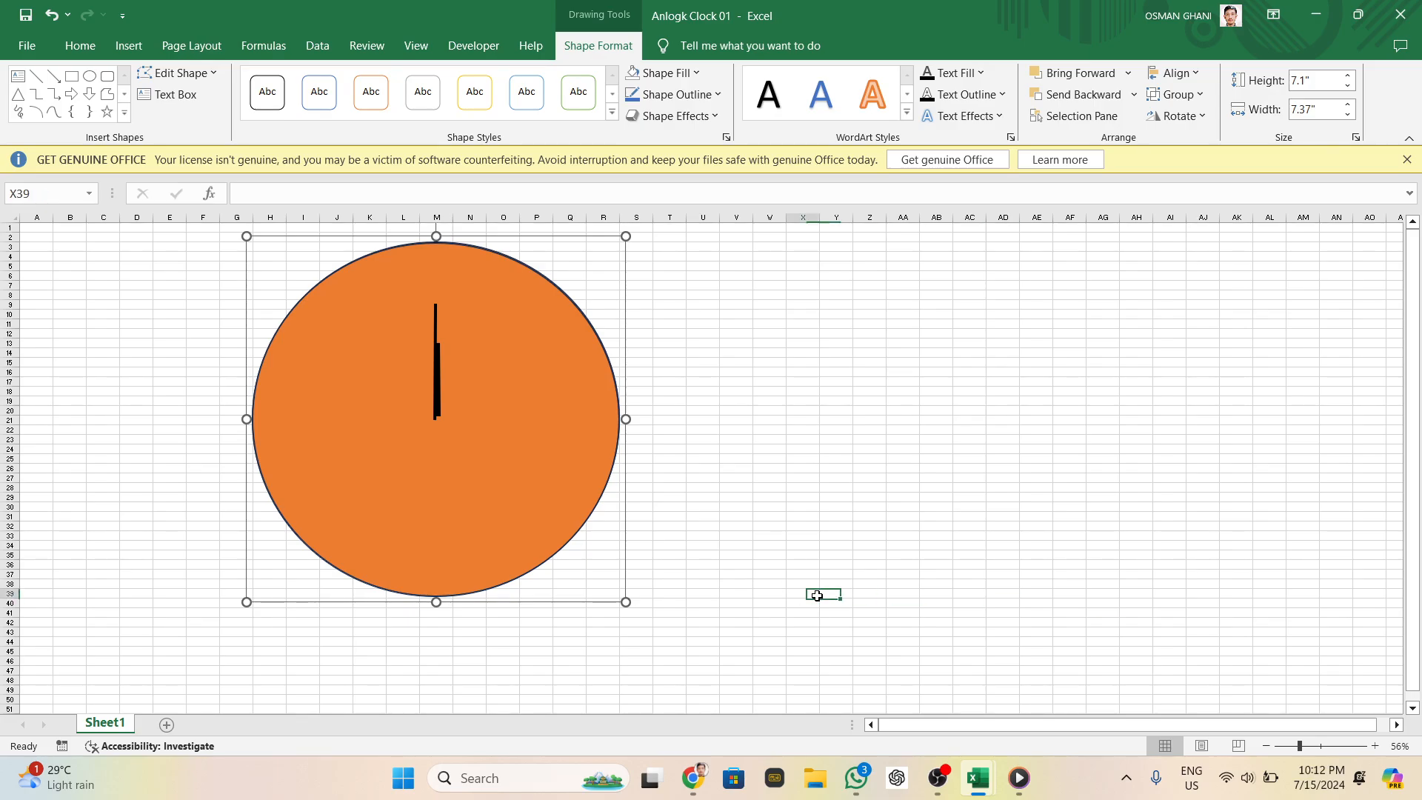
Paste another copy of the orange circle at cell Z21 and set it to No Fill
click(853, 419)
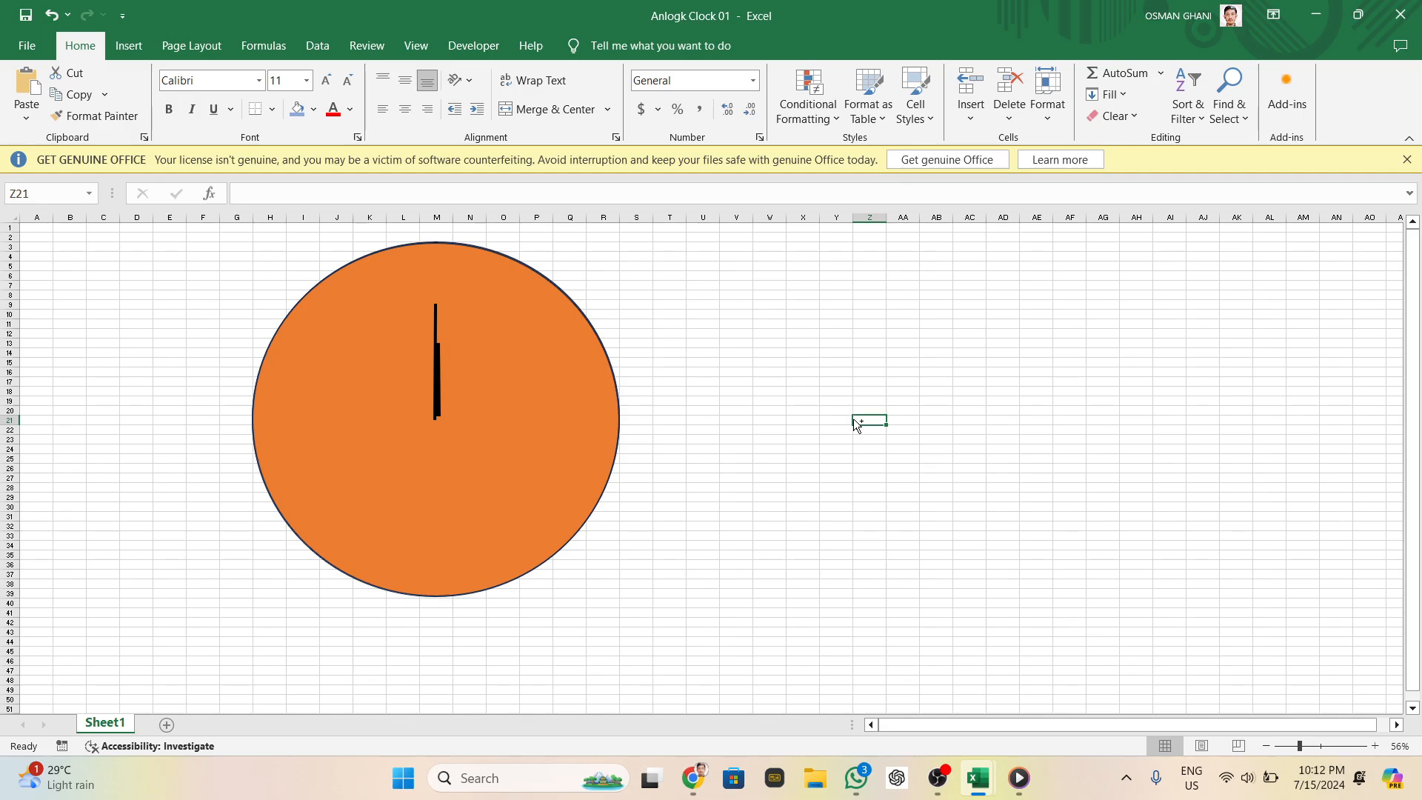
key(ctrl+v)
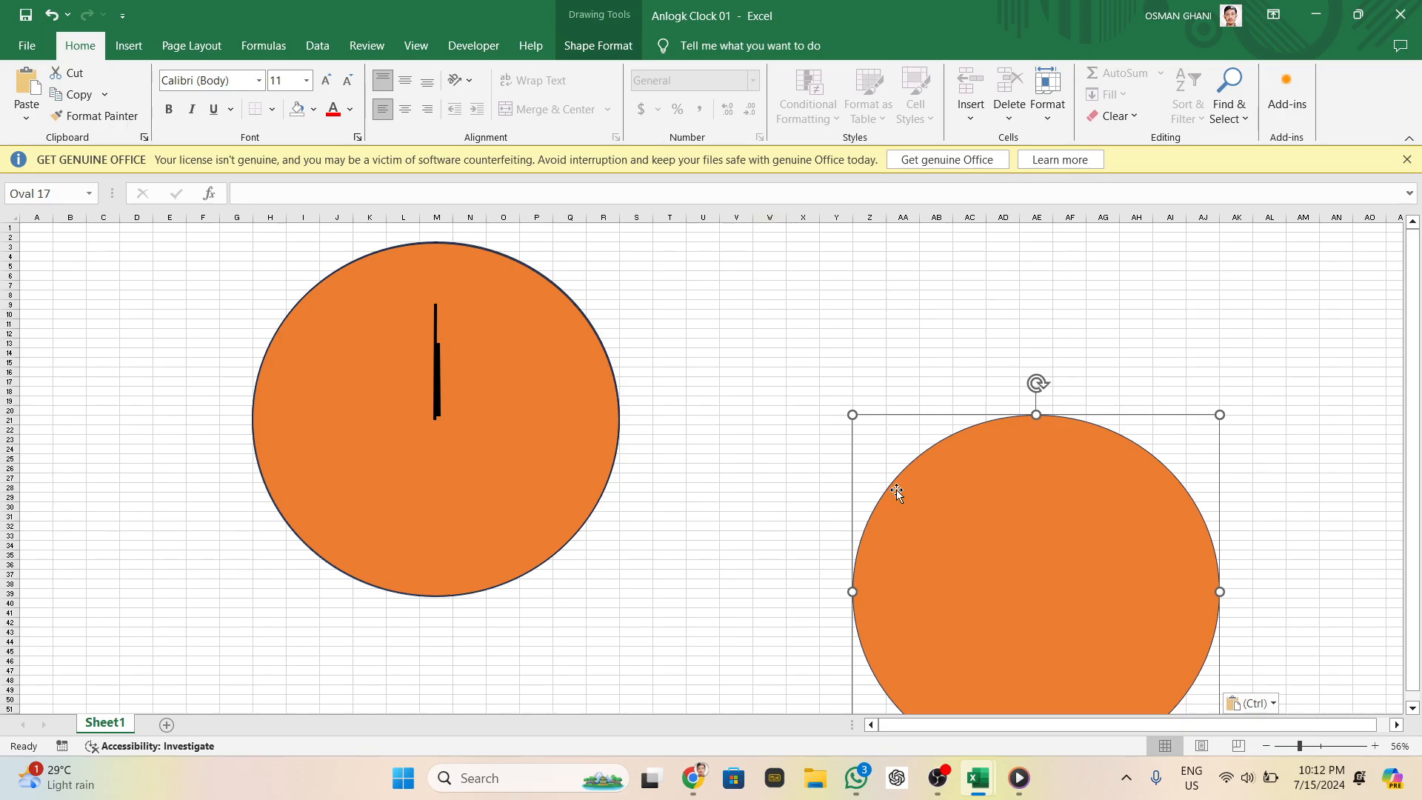
click(599, 45)
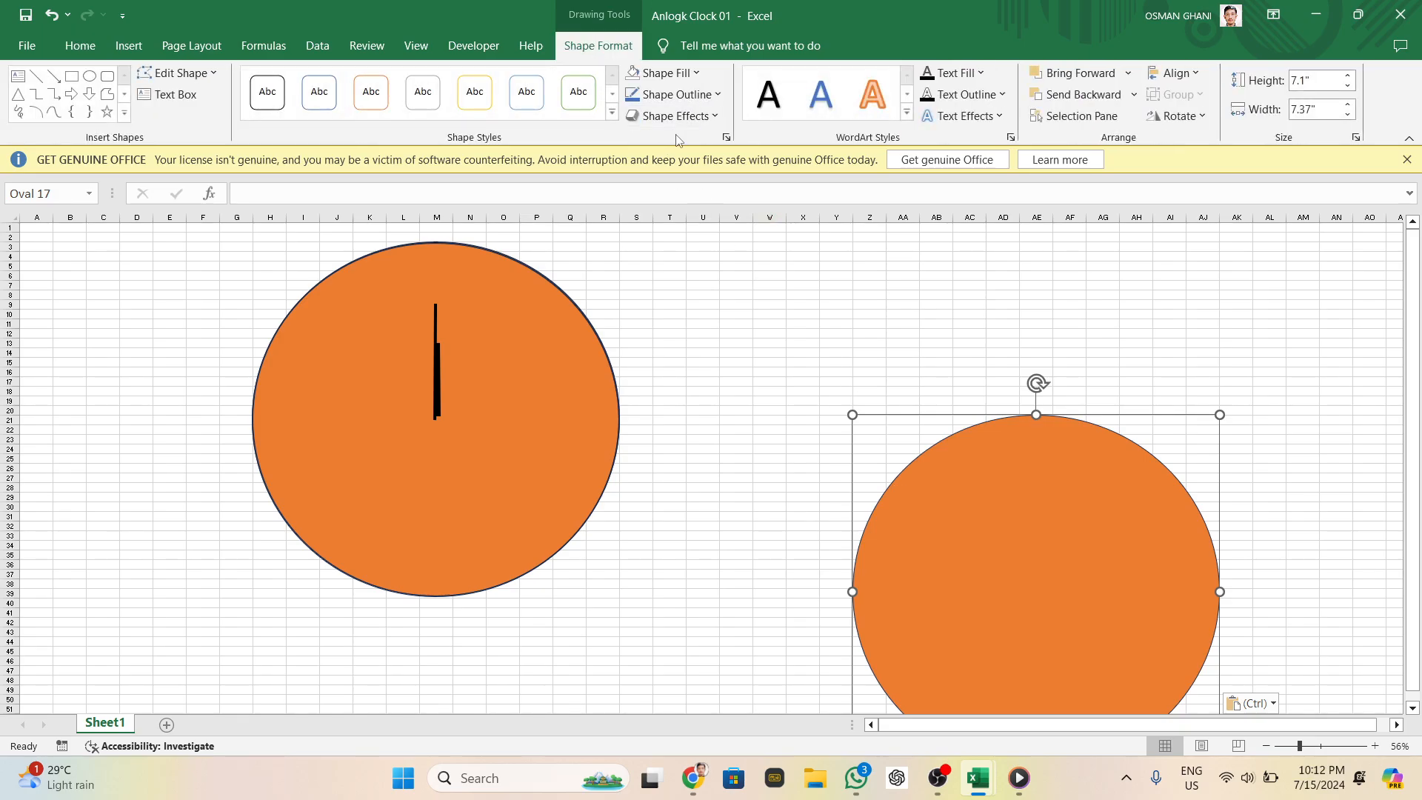
click(700, 74)
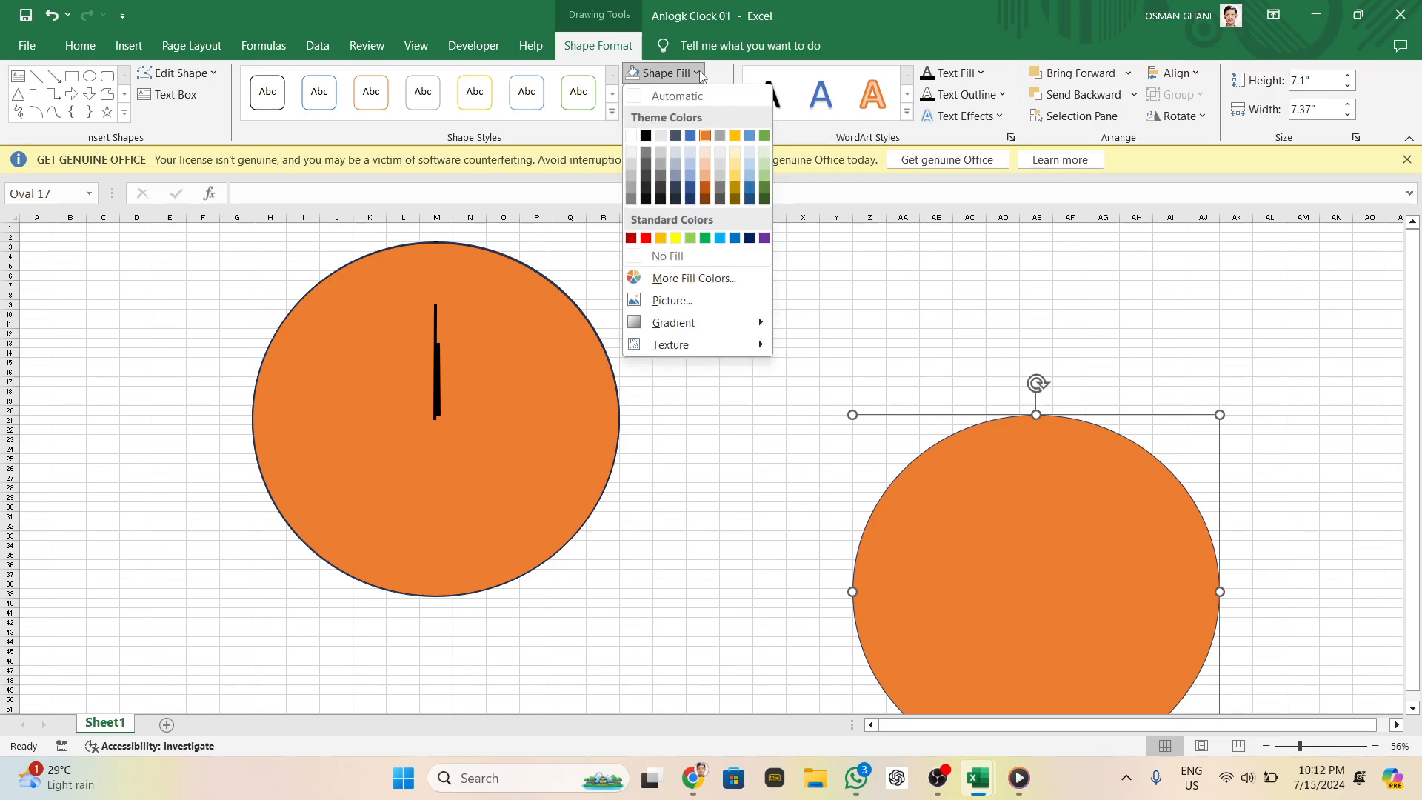
click(697, 254)
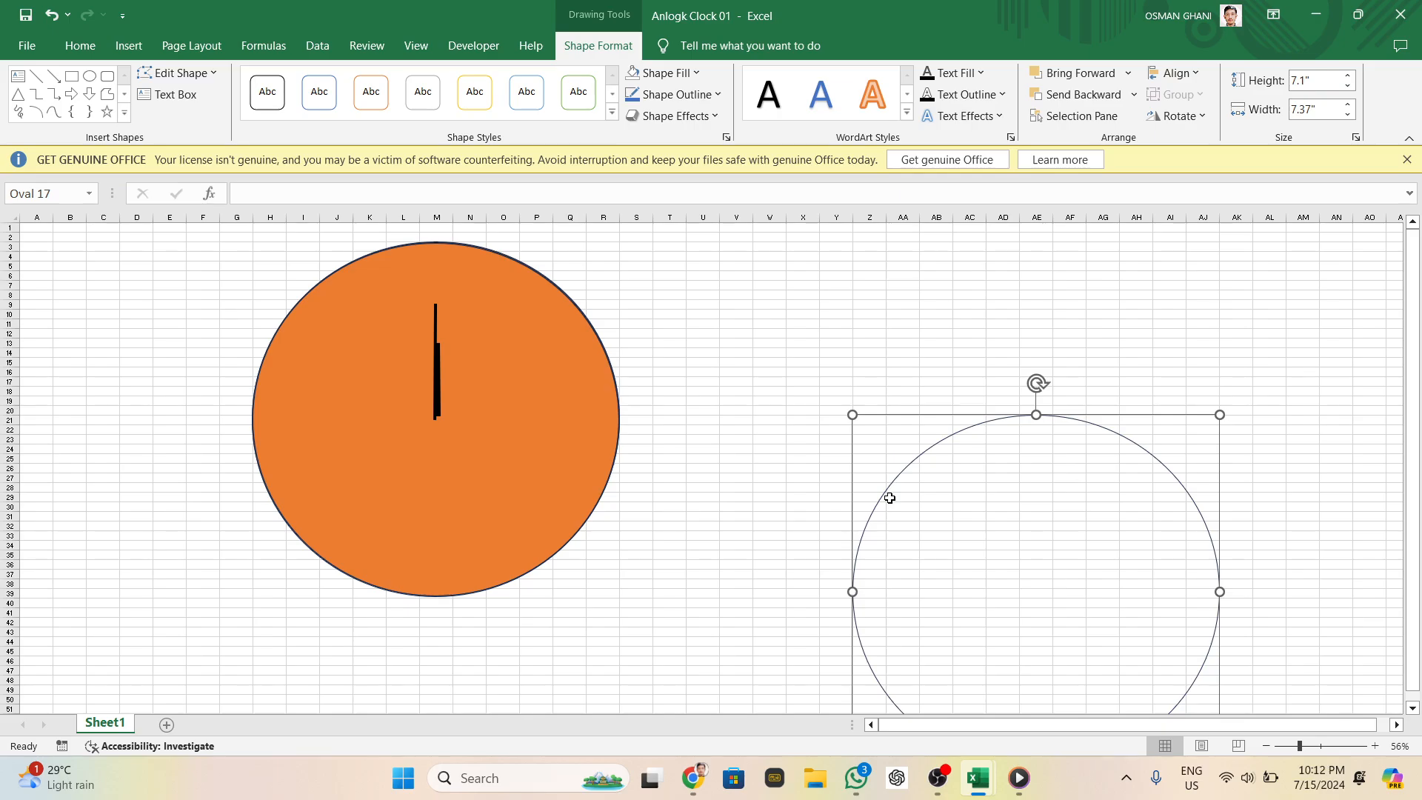
Move the new unfilled circle up and beside the orange clock face, level with it and separated by a small gap
key(Up)
key(Up)
key(Up)
key(Up)
key(Up)
key(Up)
key(Up)
key(Up)
key(Up)
key(Up)
key(Up)
key(Up)
key(Up)
key(Up)
key(Up)
key(Up)
key(Up)
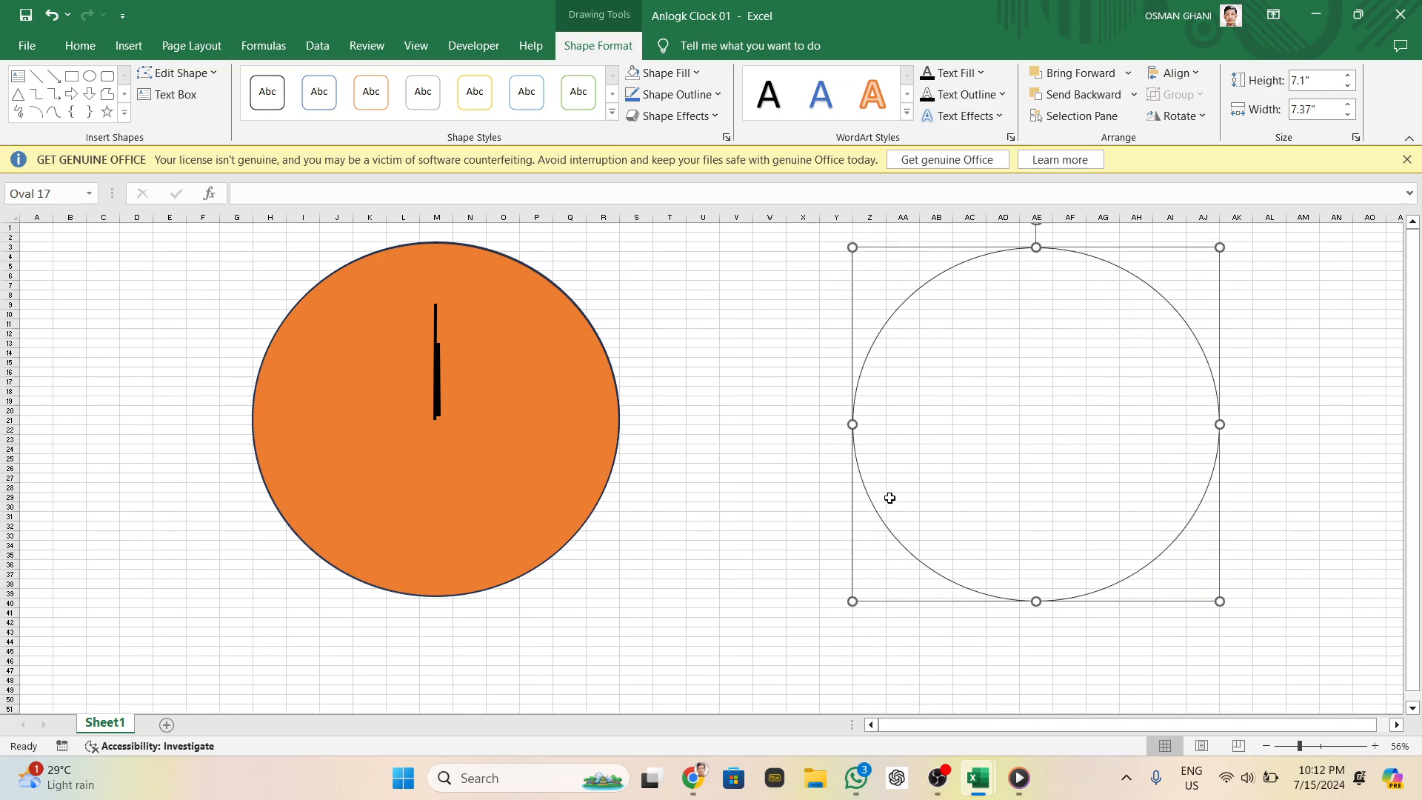
key(Up)
key(Up)
key(Left)
key(Left)
key(Left)
key(Left)
key(Left)
key(Left)
key(Left)
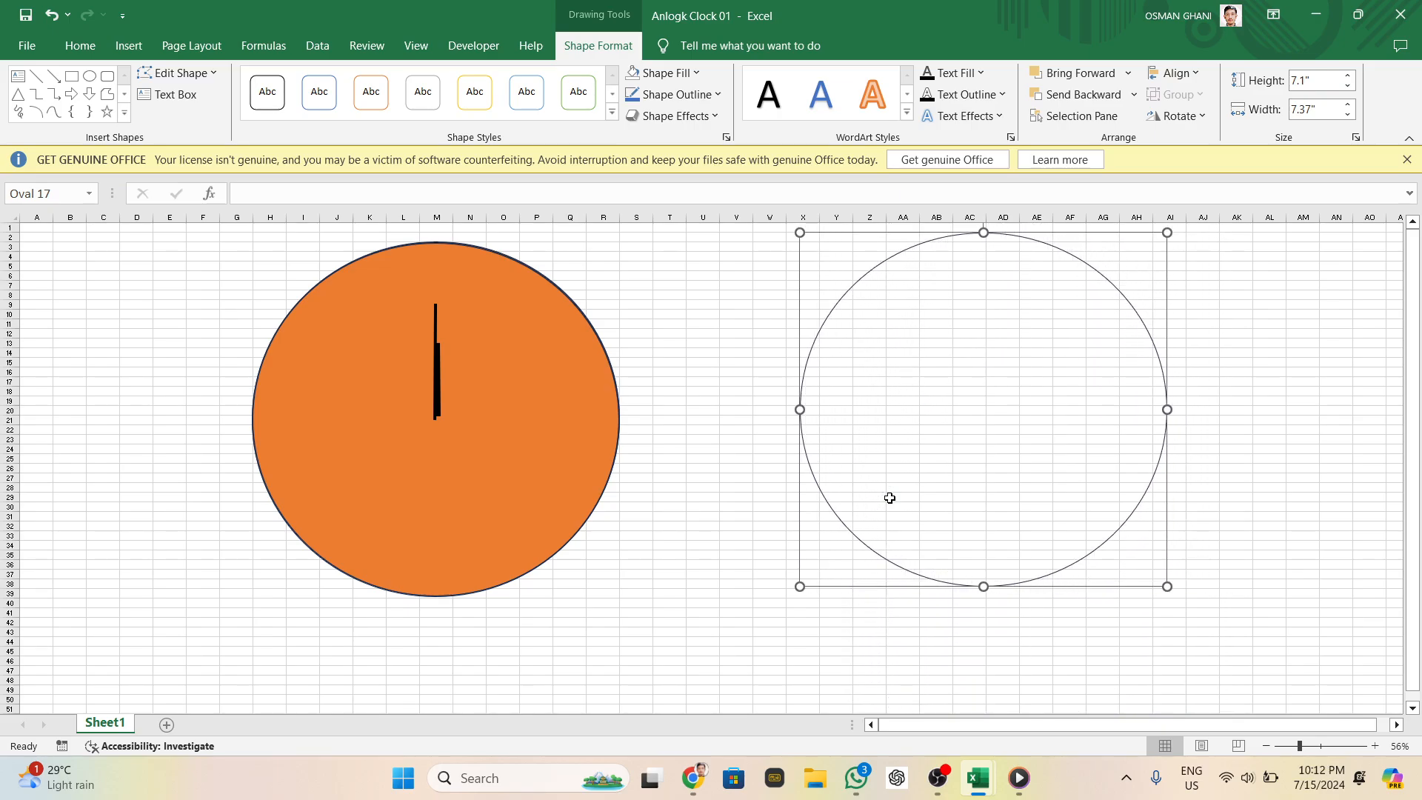
key(Left)
key(Left)
key(Left)
key(Left)
key(Left)
key(Left)
key(Left)
key(Left)
key(Left)
key(Left)
key(Left)
key(Left)
key(Left)
key(Left)
key(Left)
key(Left)
key(Left)
key(Left)
key(Left)
key(Left)
key(Down)
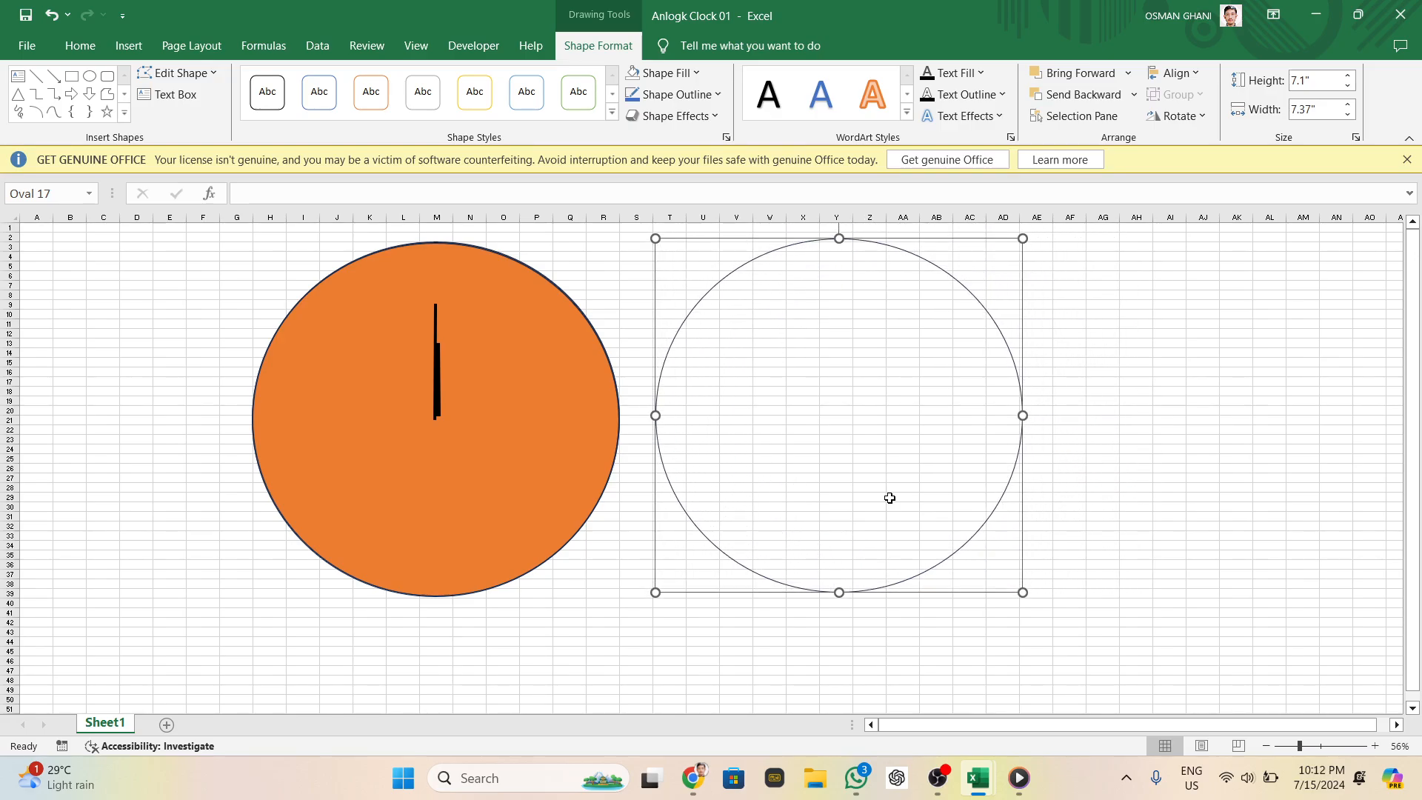
key(Down)
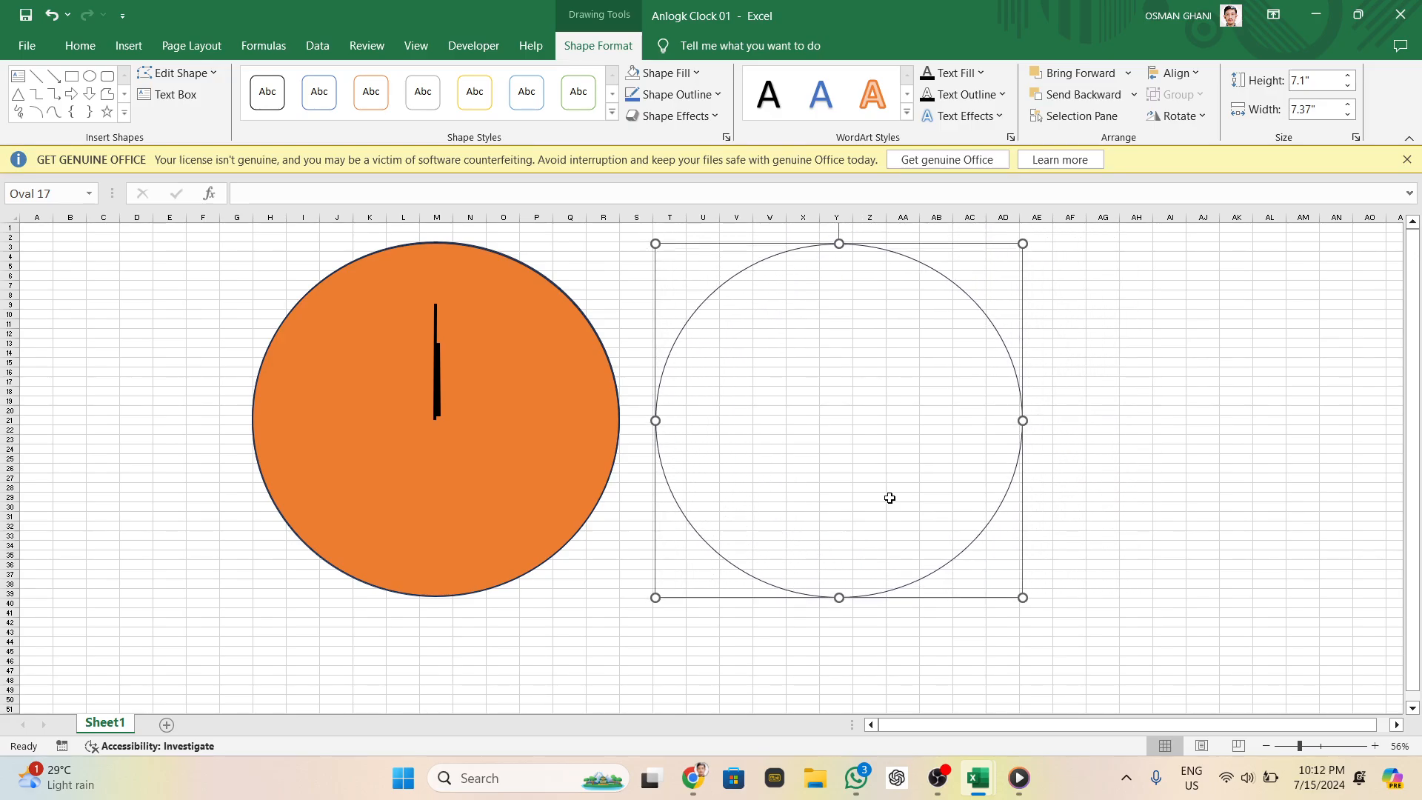
key(Left)
key(Left)
key(Left)
key(Left)
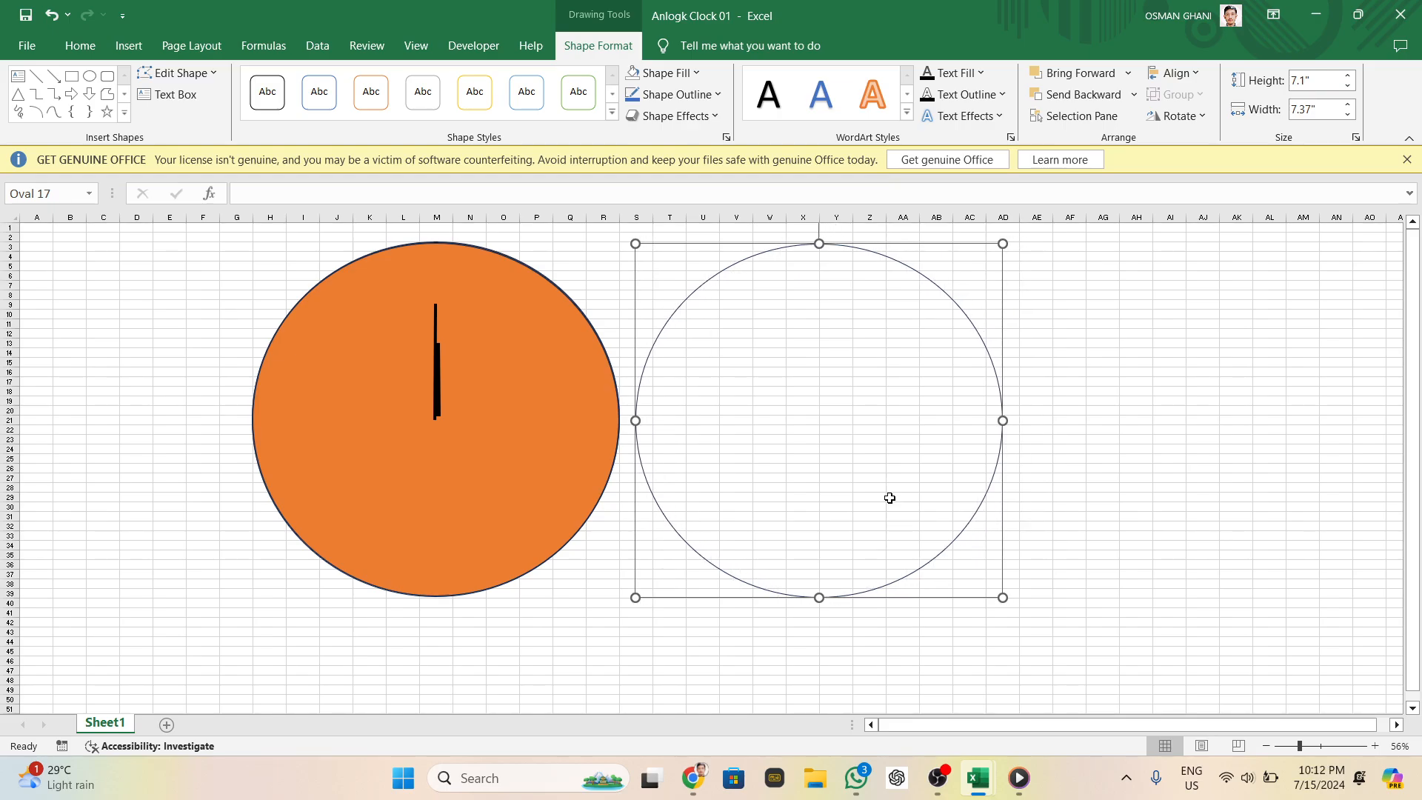
click(572, 468)
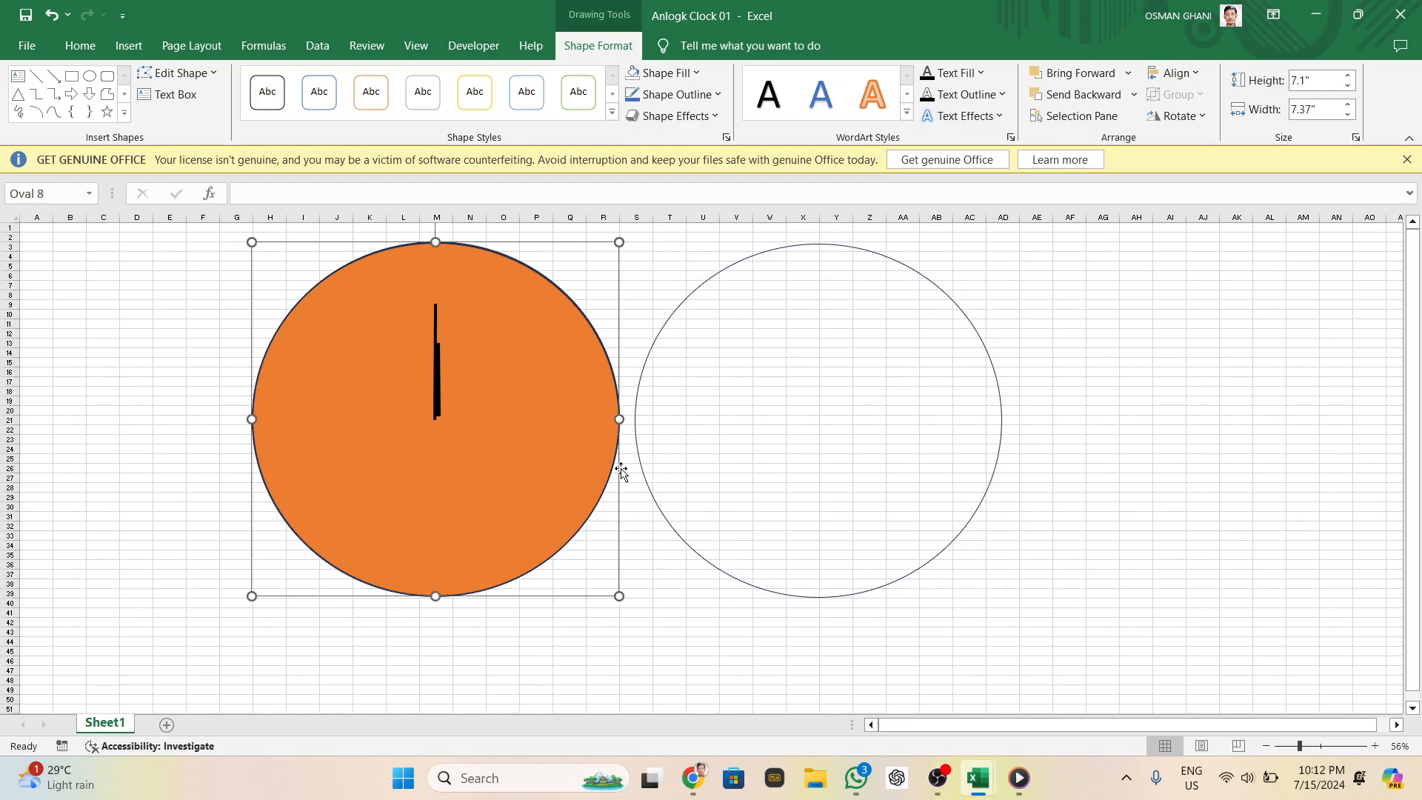
click(660, 469)
click(651, 482)
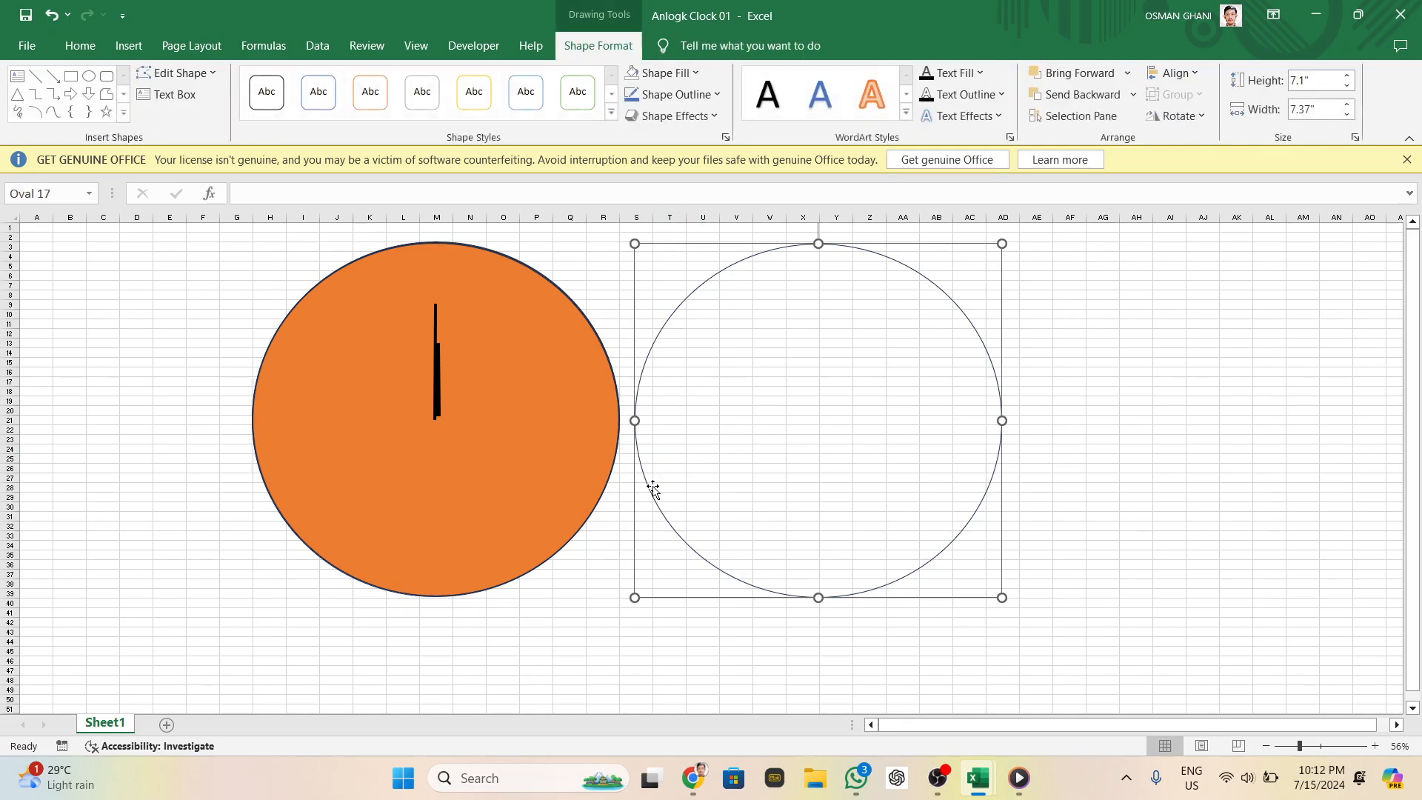
key(Left)
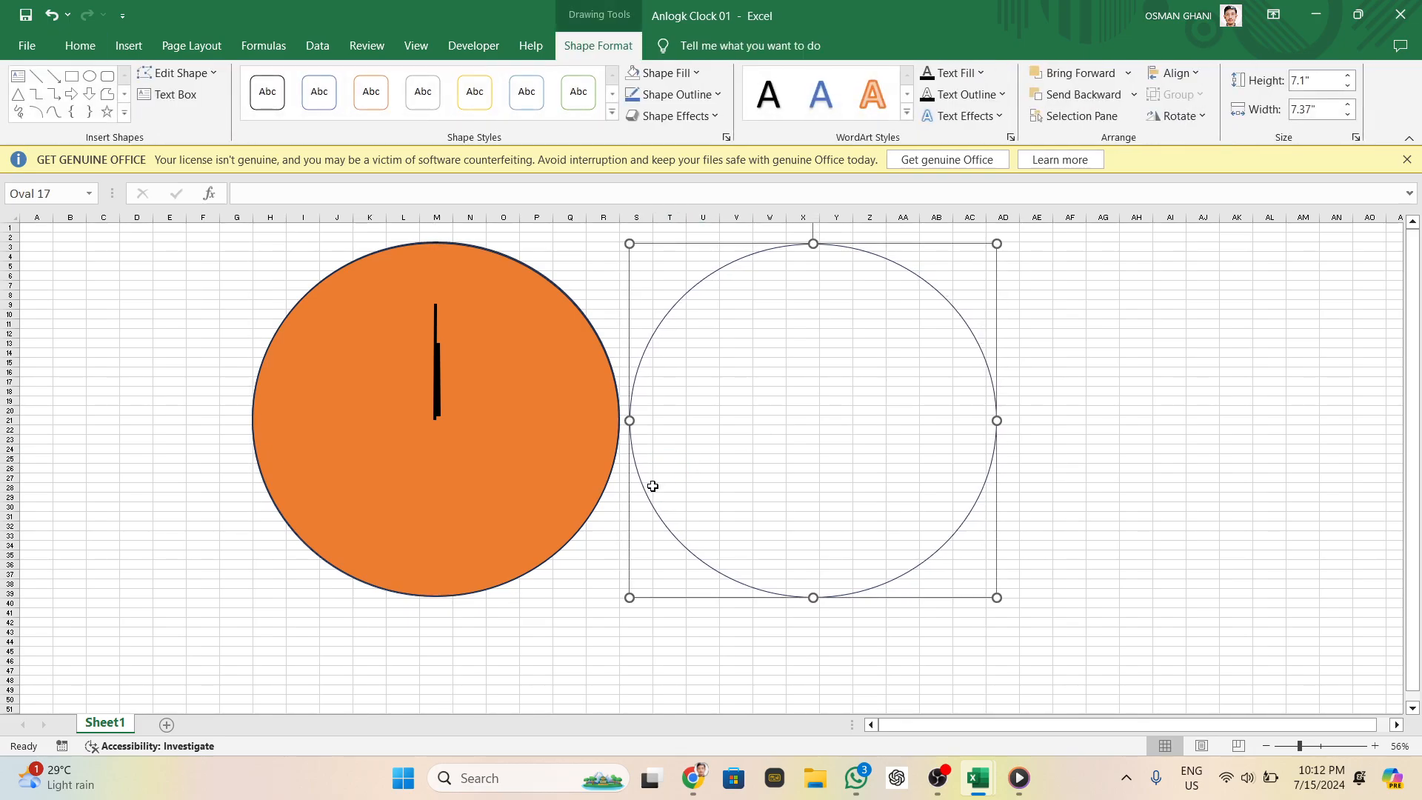
key(Up)
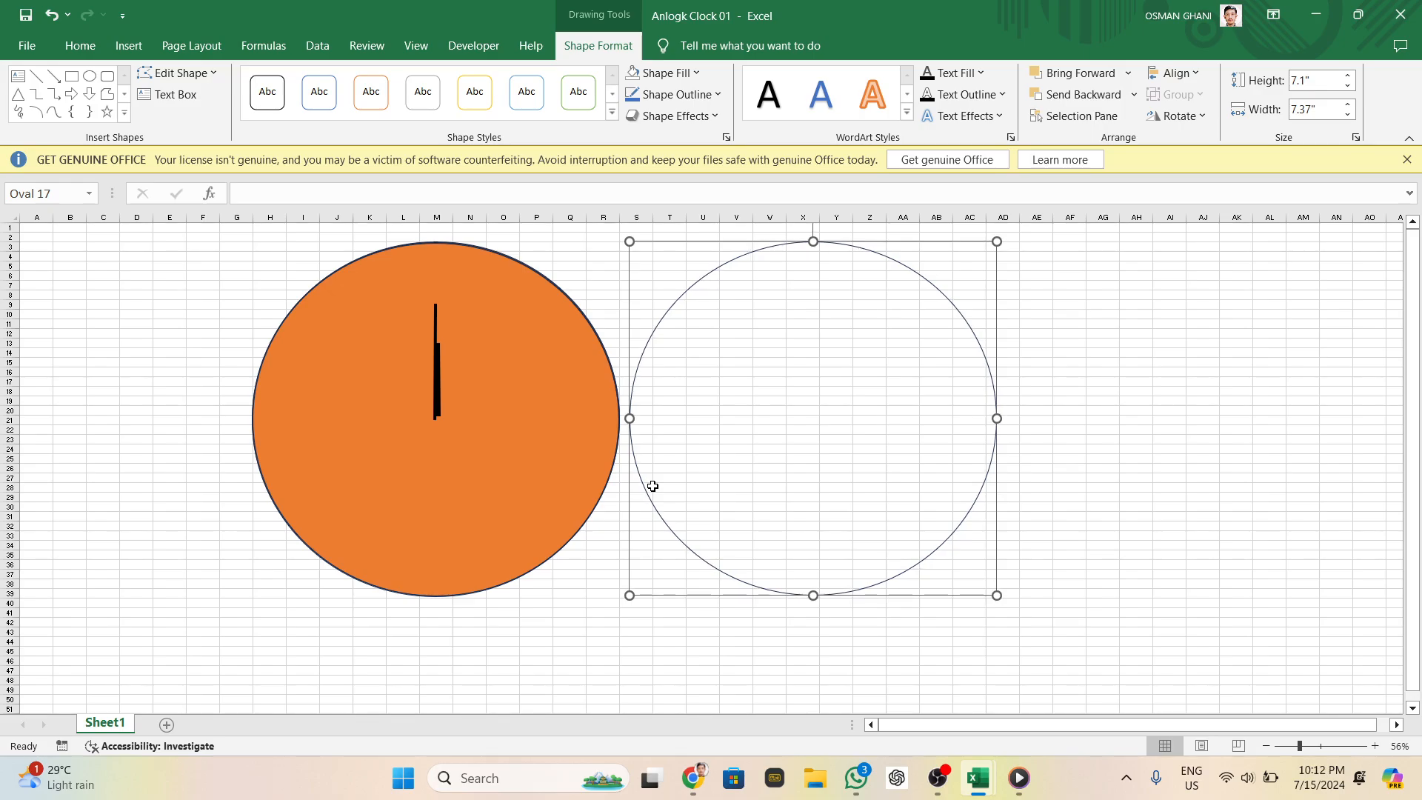
Draw a nearly vertical straight line about 2.89" long, running upward from the centre of the unfilled circle
click(809, 417)
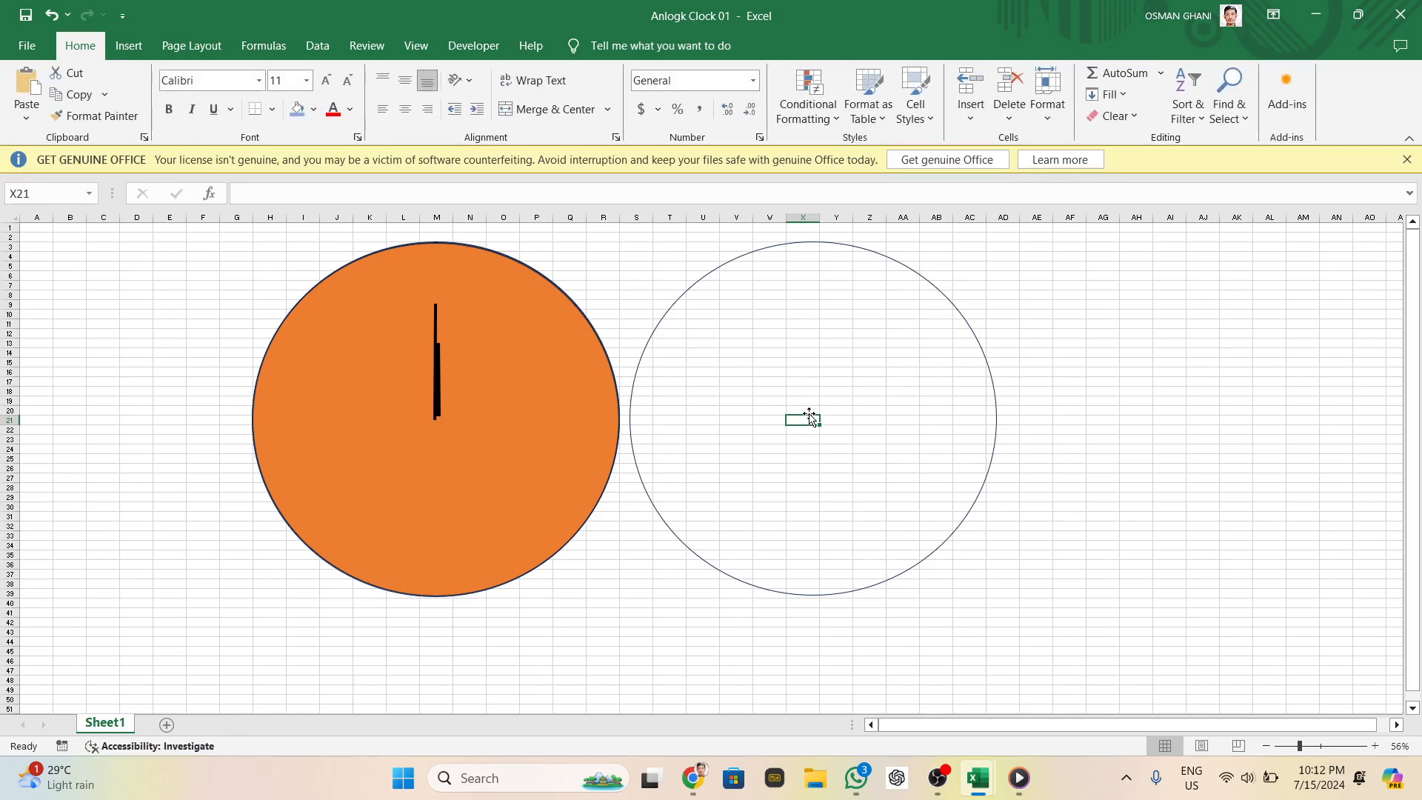
click(809, 409)
click(795, 243)
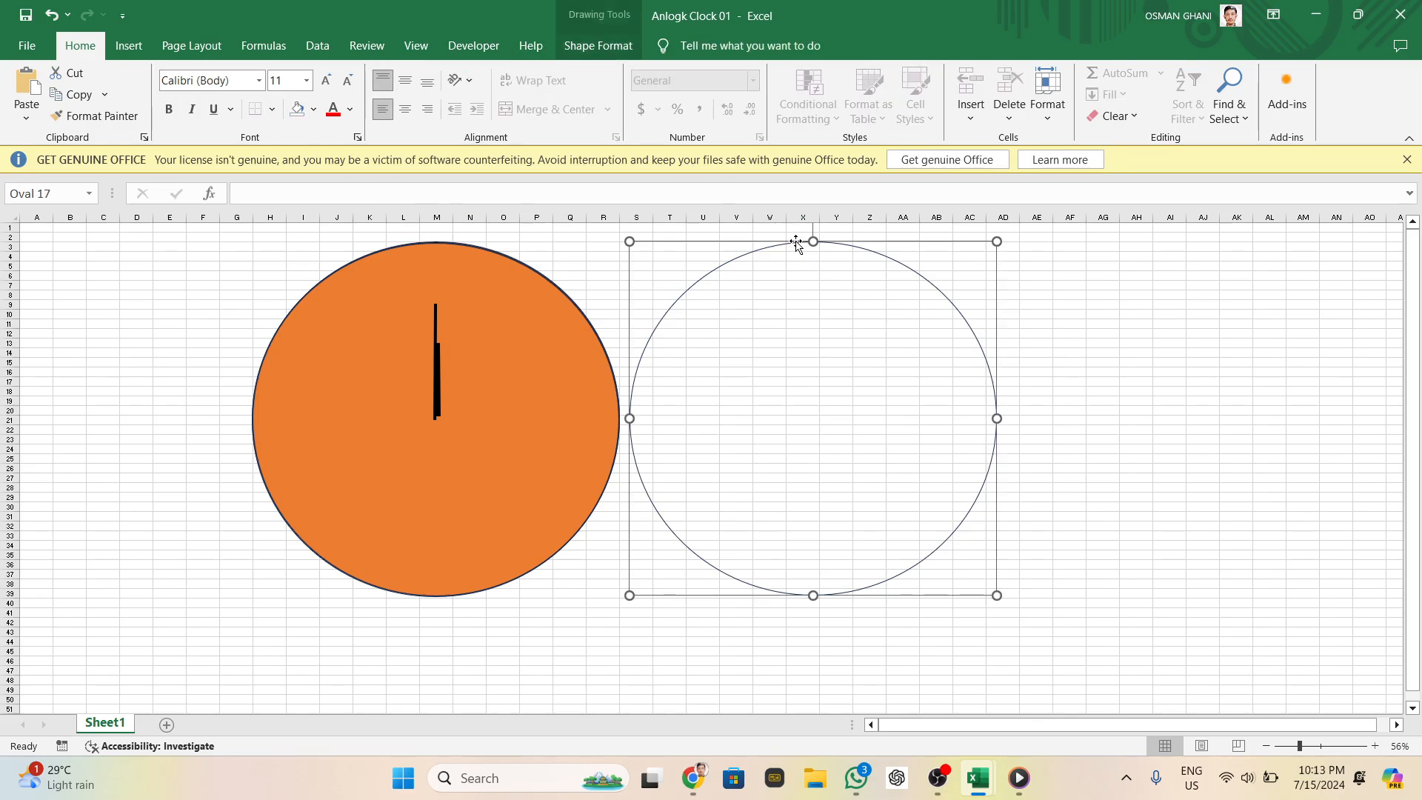
click(583, 48)
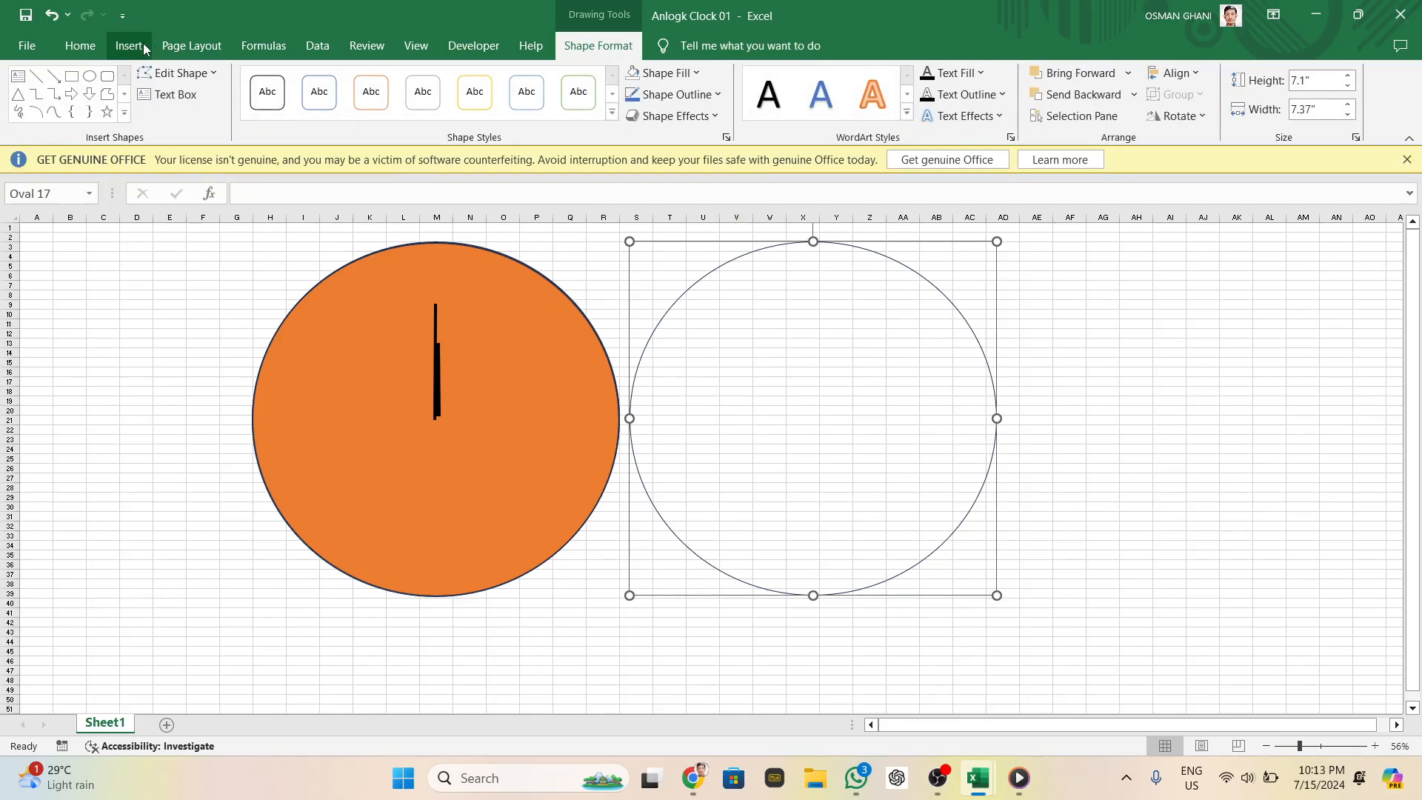
click(32, 77)
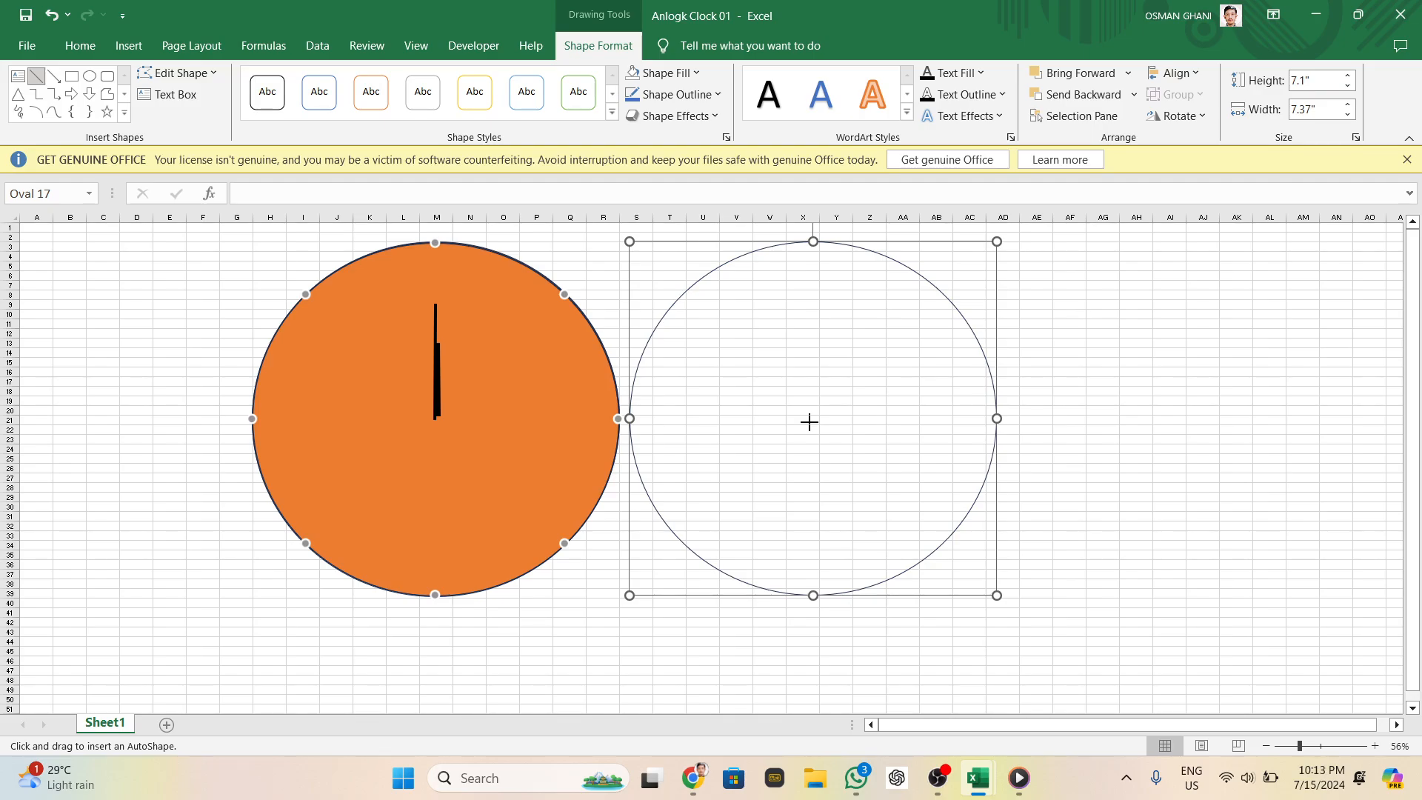
drag(810, 422, 815, 279)
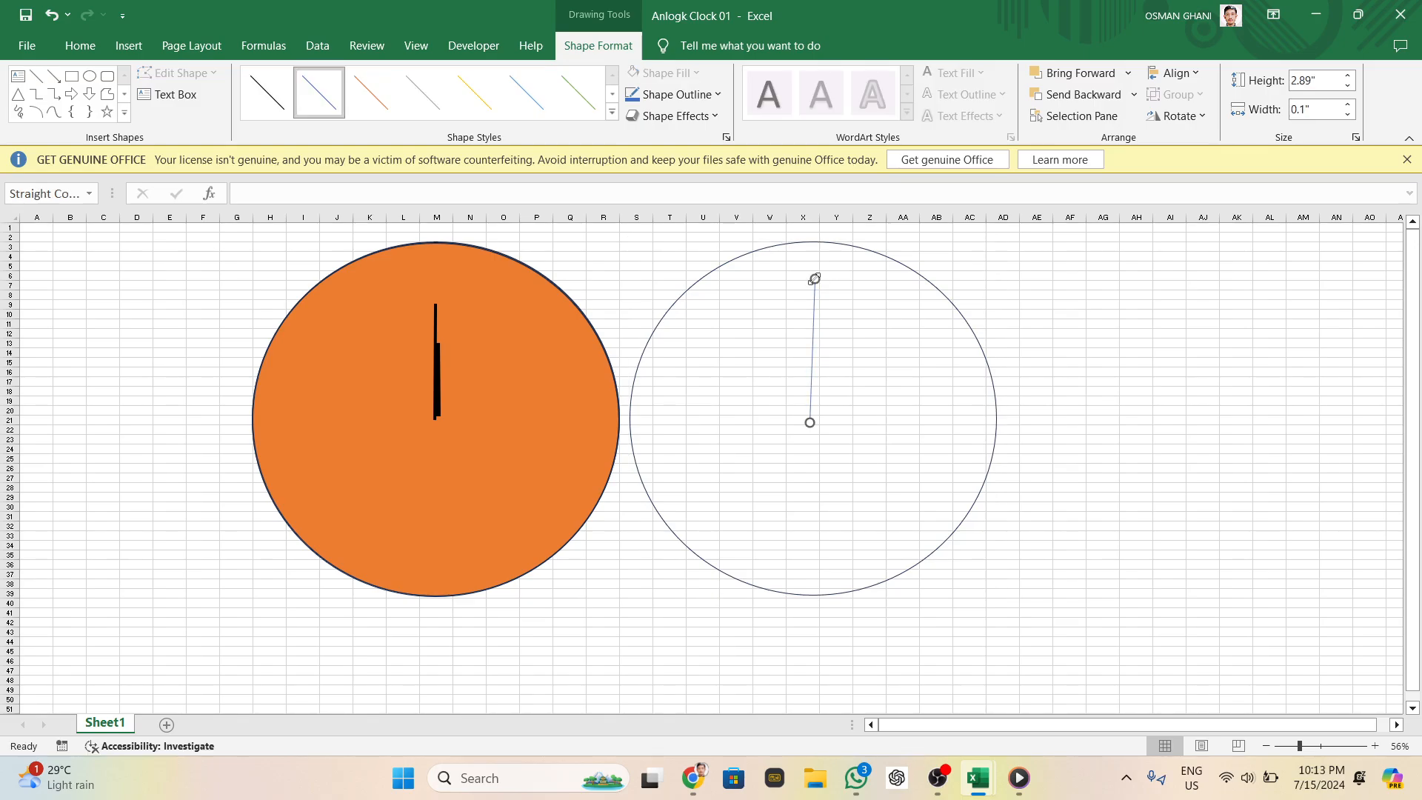
Apply the black line style to the new hand line and set its outline weight to 3 pt
click(674, 94)
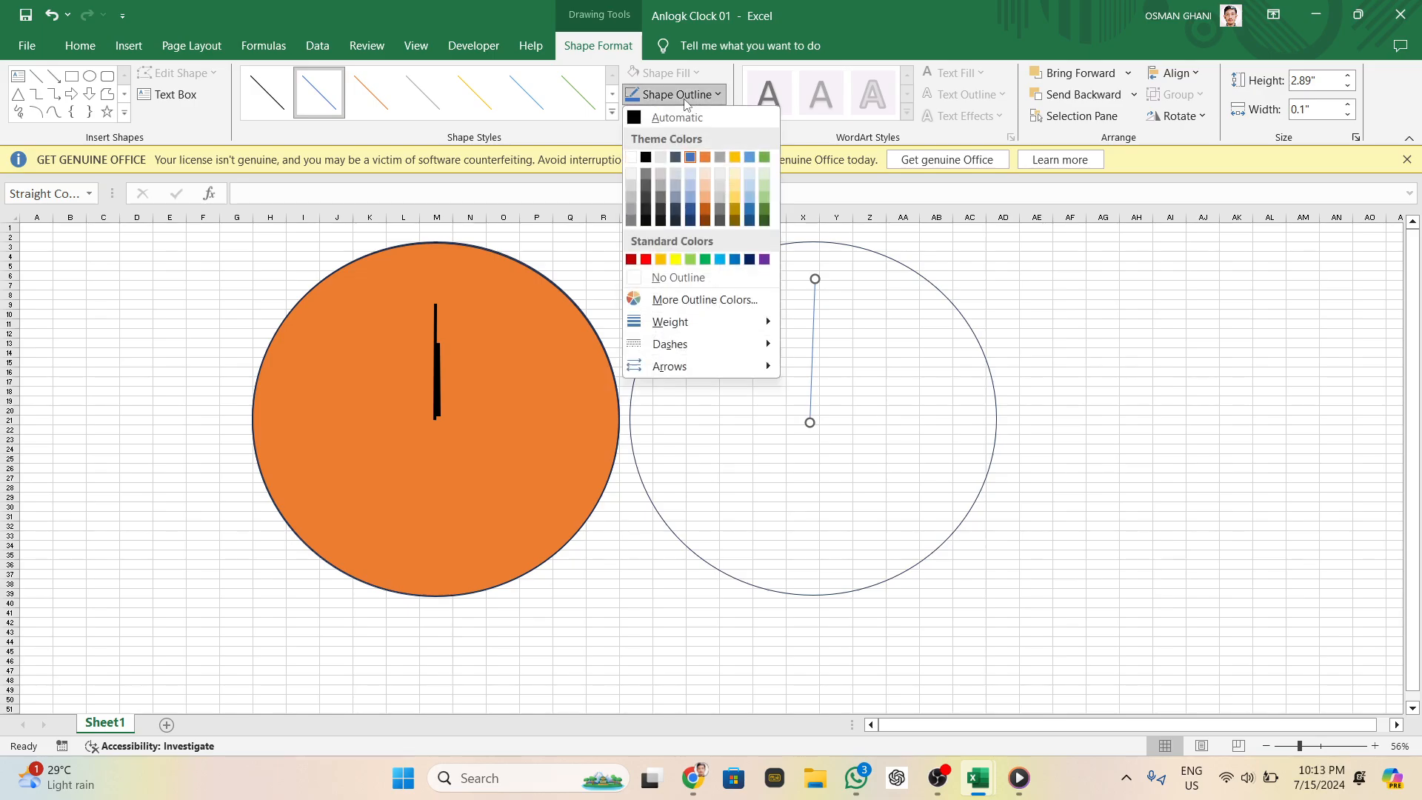
mouse_move(717, 342)
mouse_move(766, 319)
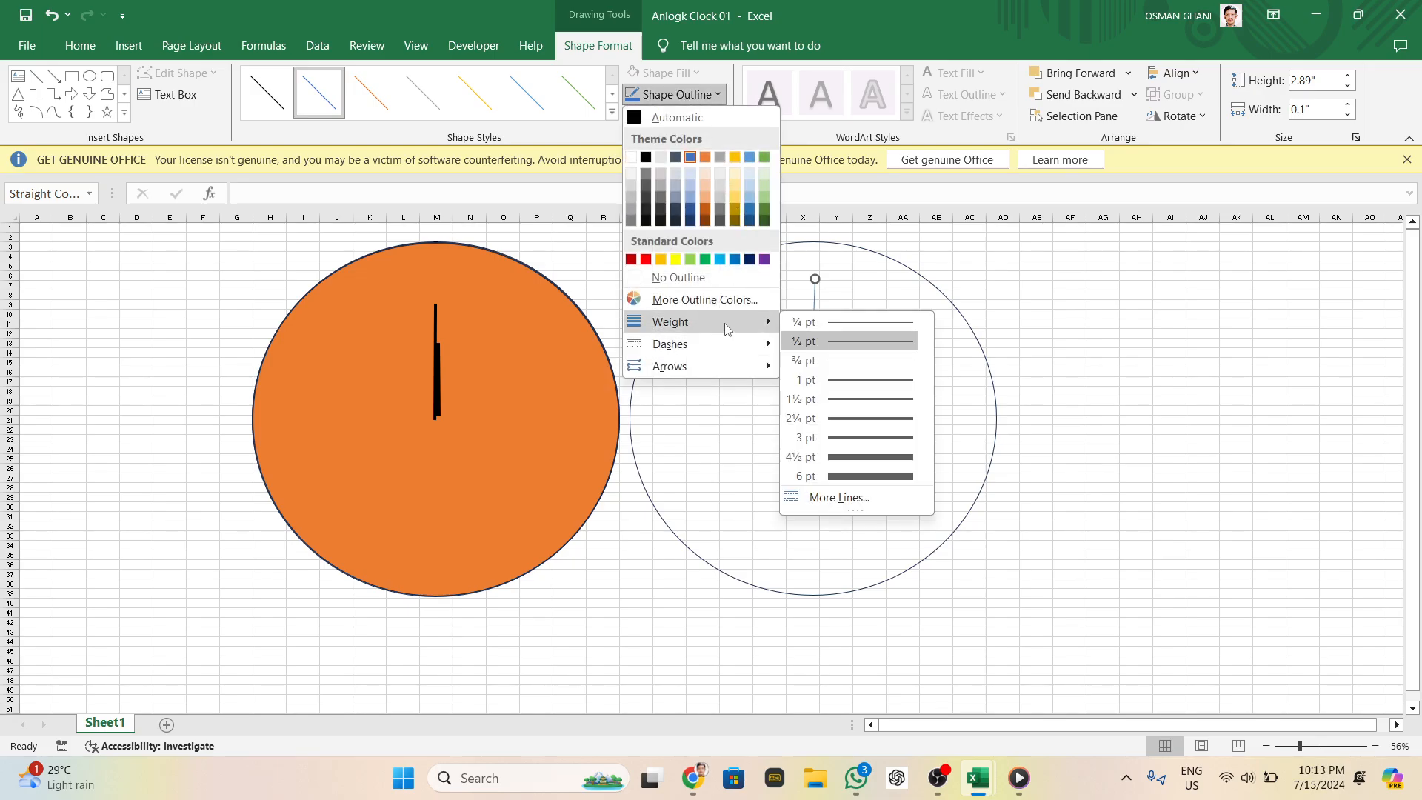
click(883, 419)
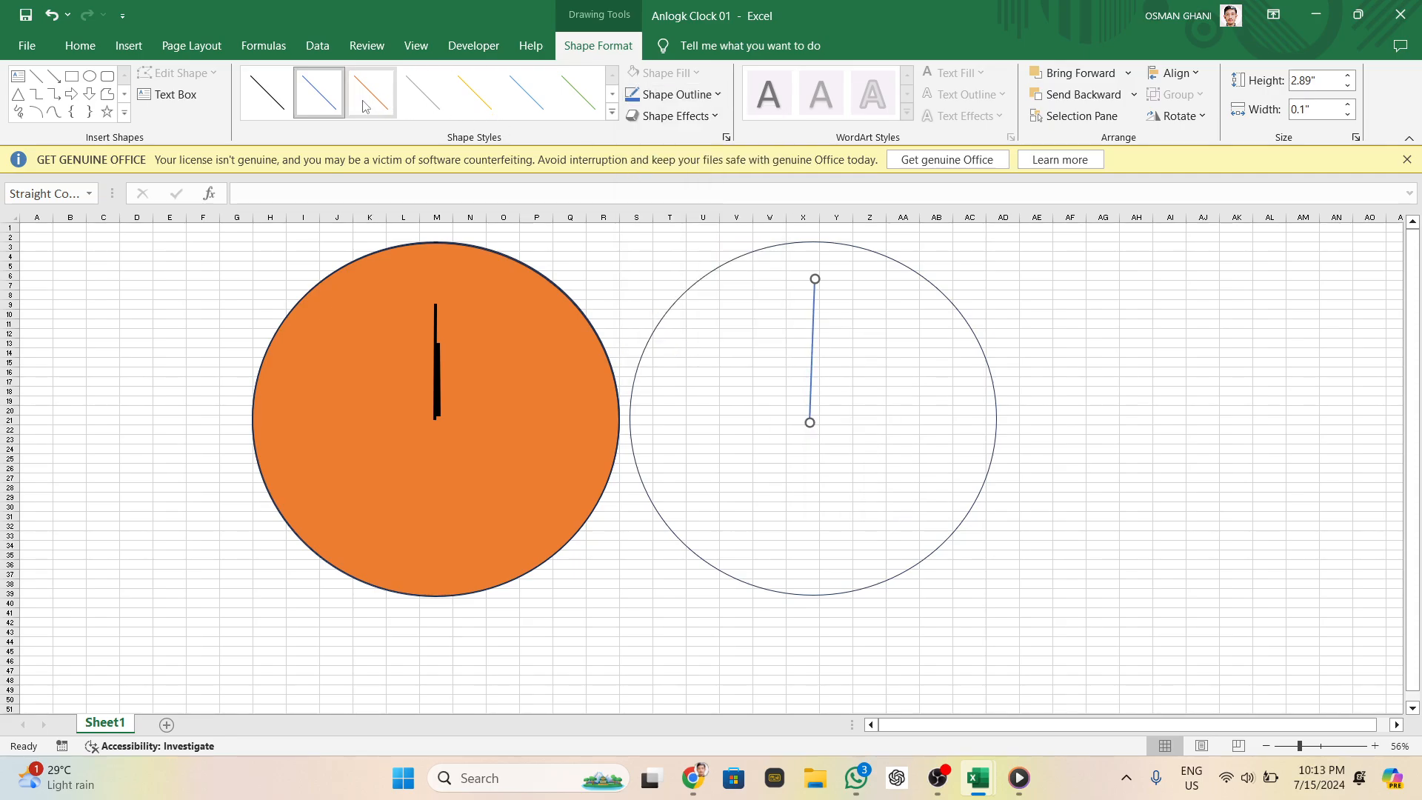
click(286, 113)
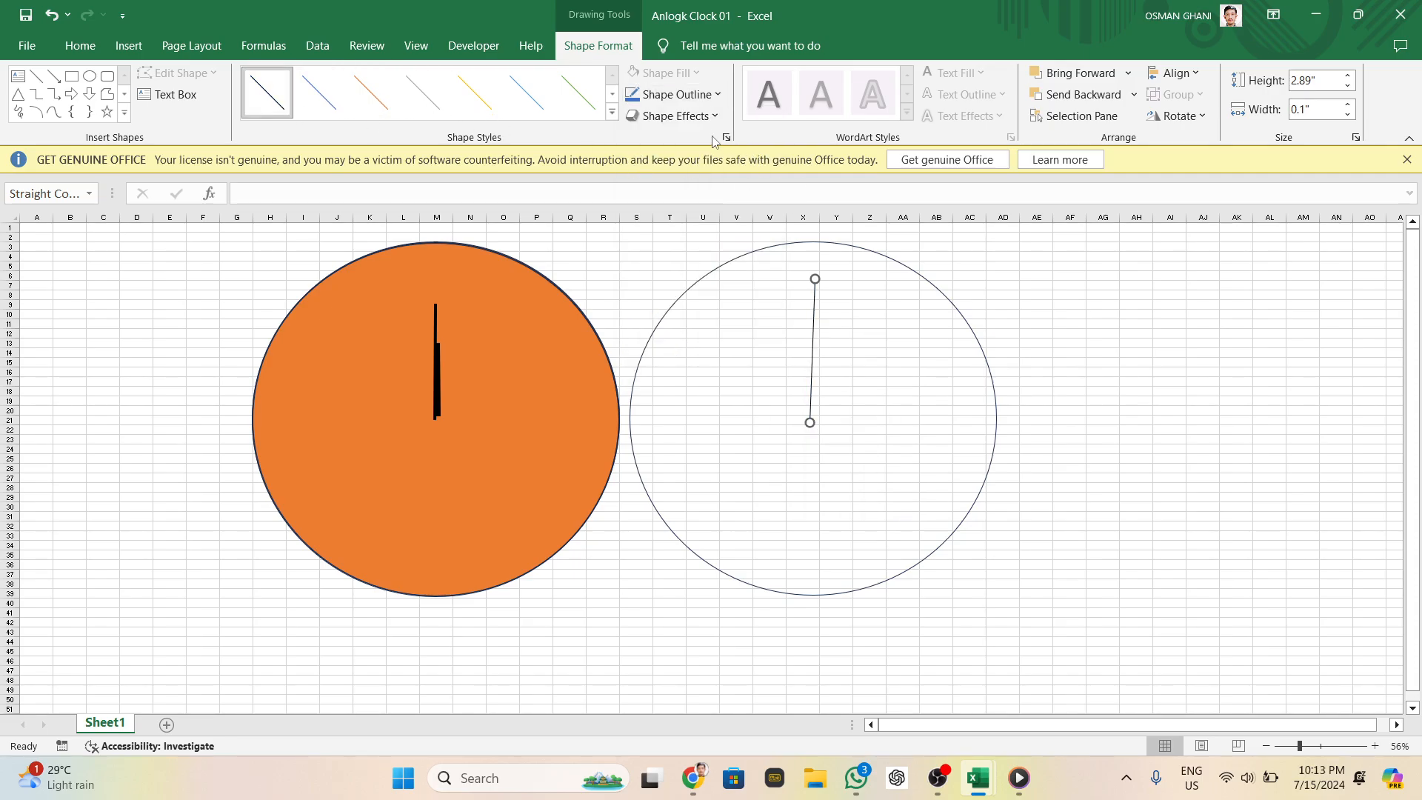
click(704, 96)
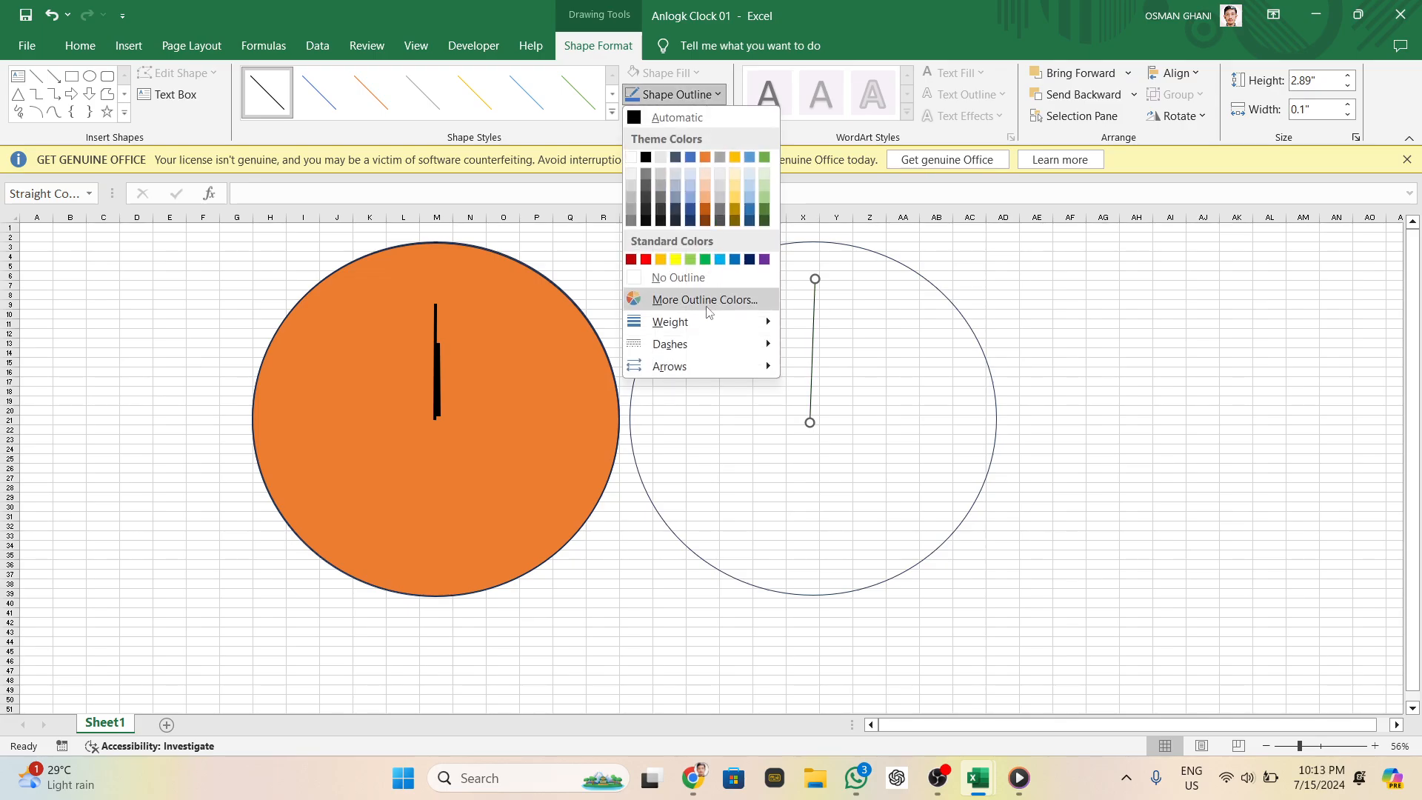
mouse_move(709, 322)
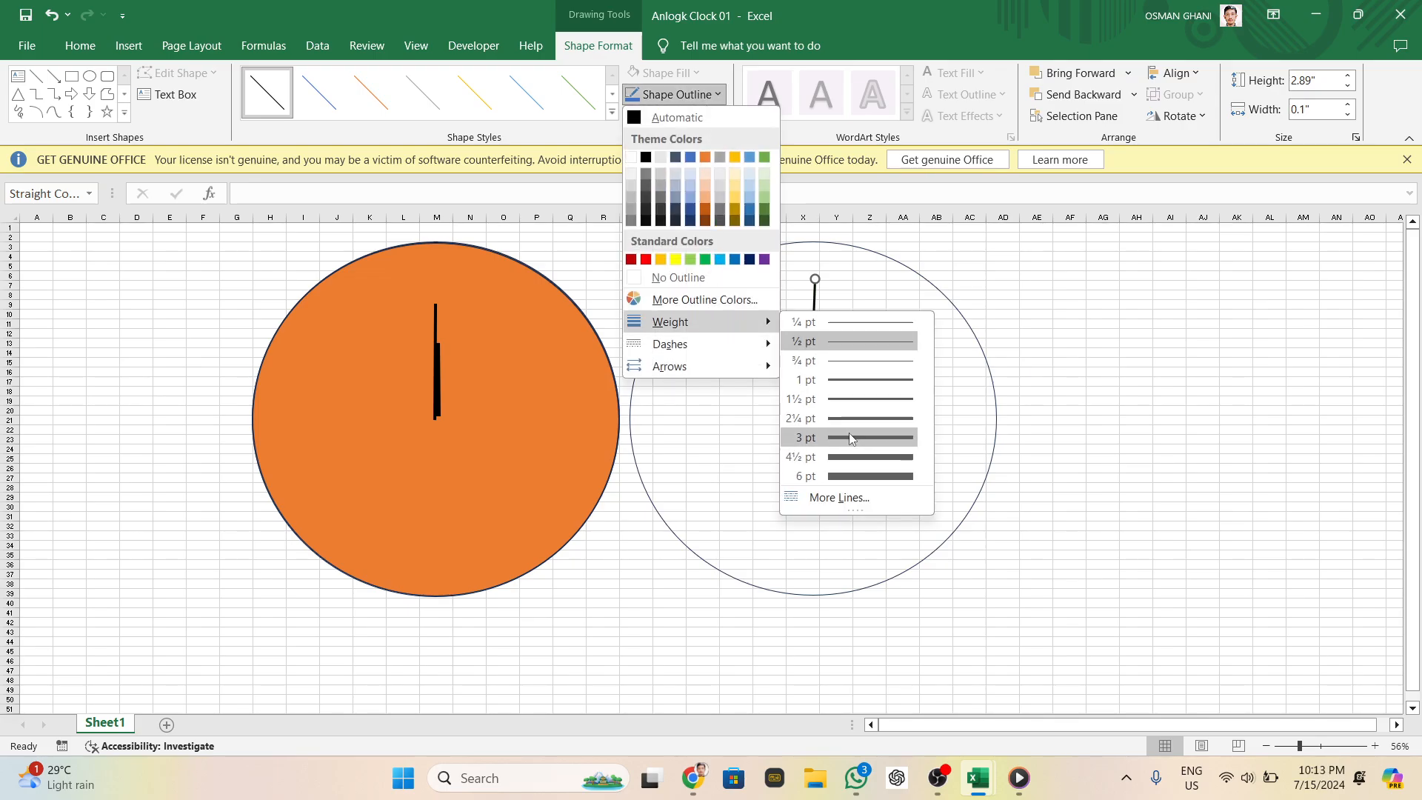
click(849, 433)
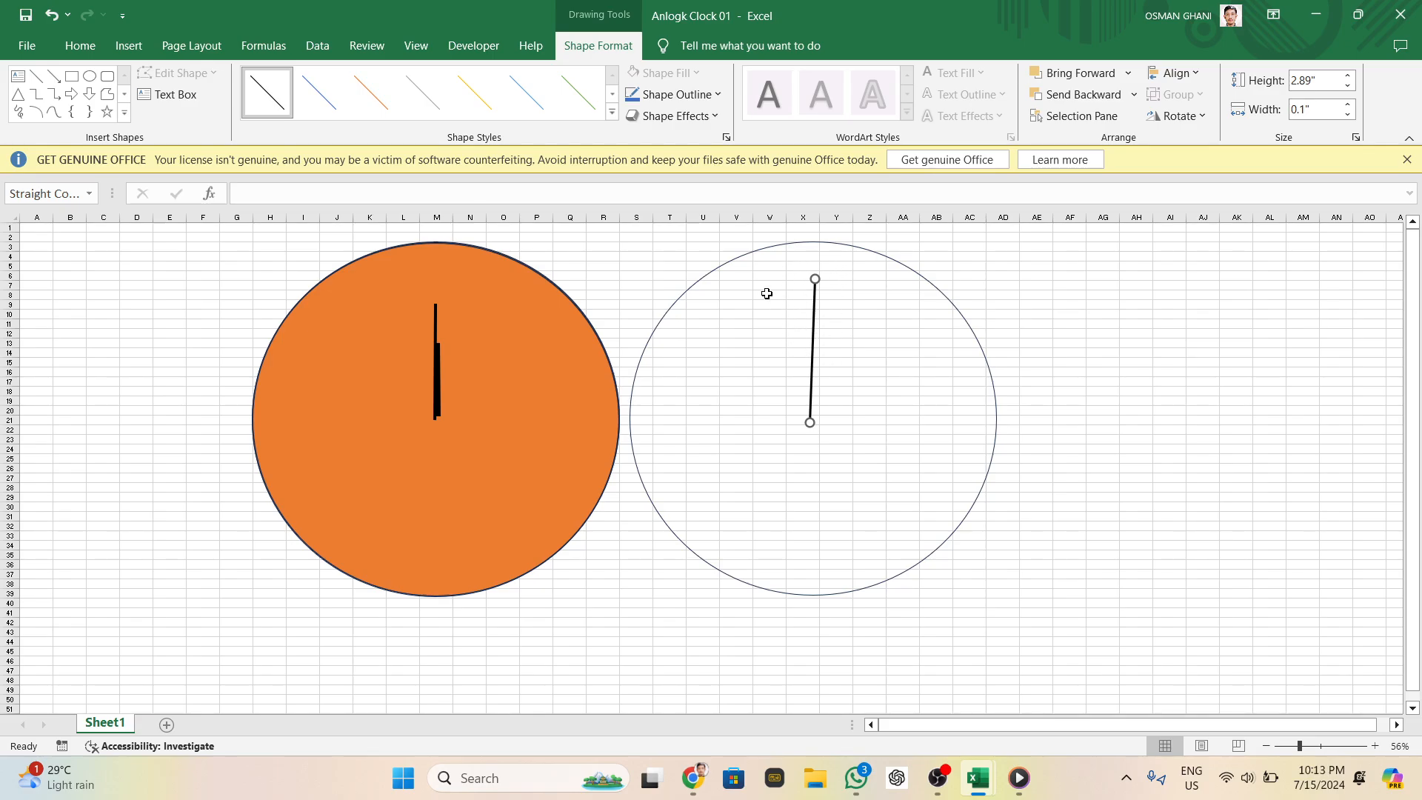
Group the new hand line with its unfilled circle and name the group "second"
shift+click(717, 271)
right_click(717, 271)
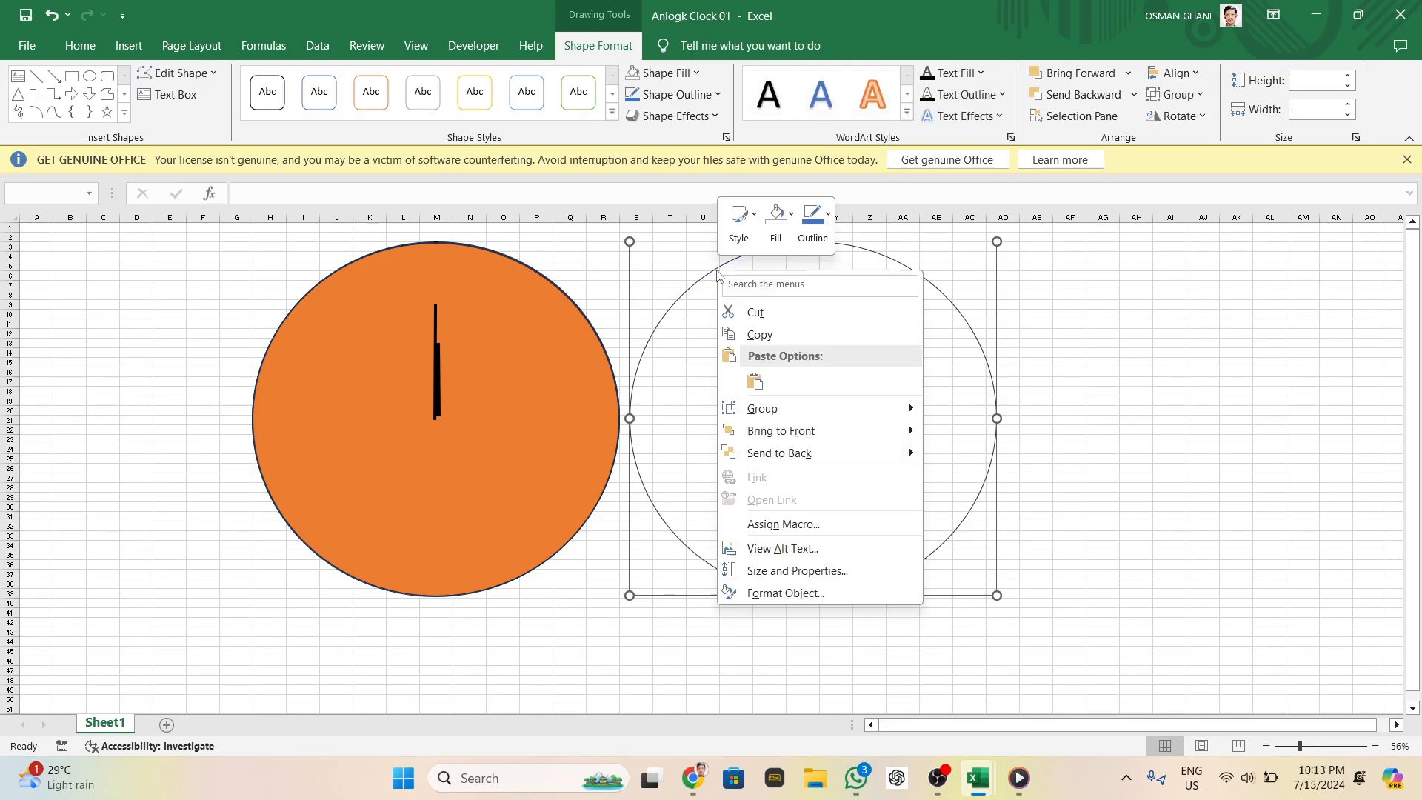
mouse_move(827, 415)
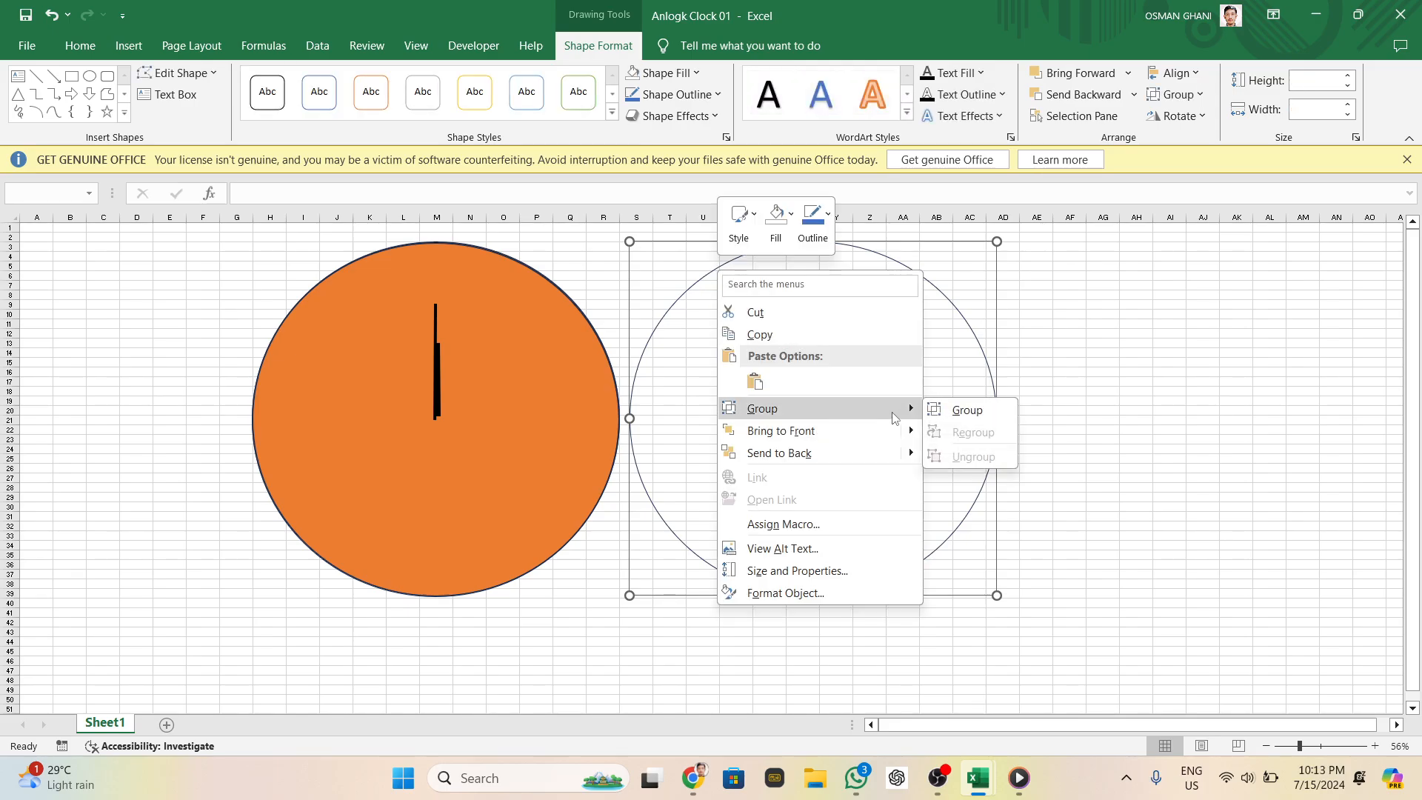
click(951, 410)
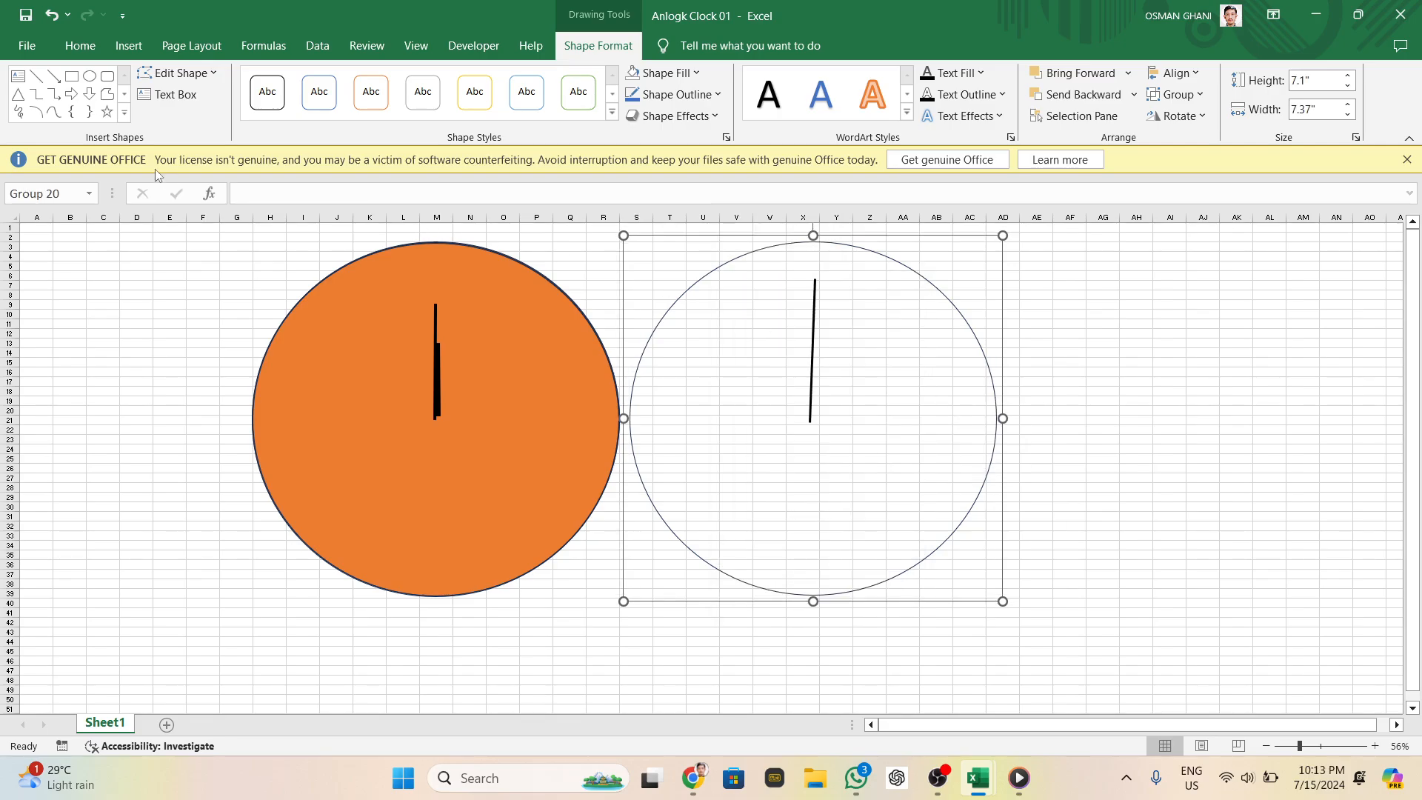
click(66, 190)
text(s)
key(Return)
Move the "second" group horizontally over the orange clock face until its circle coincides with the face outline
key(Left)
key(Left)
key(Left)
key(Left)
key(Left)
key(Left)
key(Left)
key(Left)
key(Left)
key(Left)
key(Left)
key(Left)
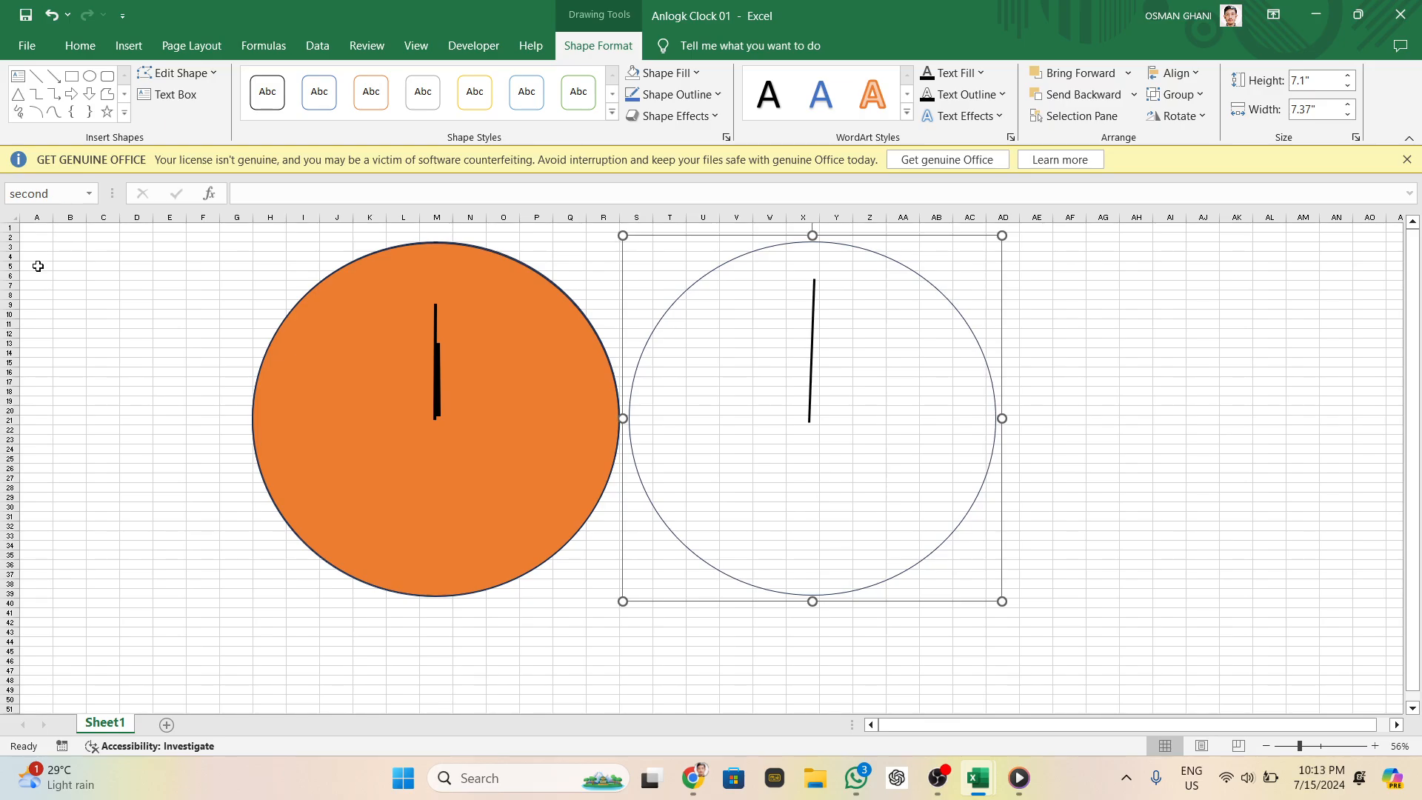
key(Left)
key(Left)
key(Left)
key(Left)
key(Left)
key(Left)
key(Left)
key(Left)
key(Left)
key(Left)
key(Left)
key(Left)
key(Left)
key(Left)
key(Left)
key(Left)
key(Left)
key(Left)
key(Left)
key(Left)
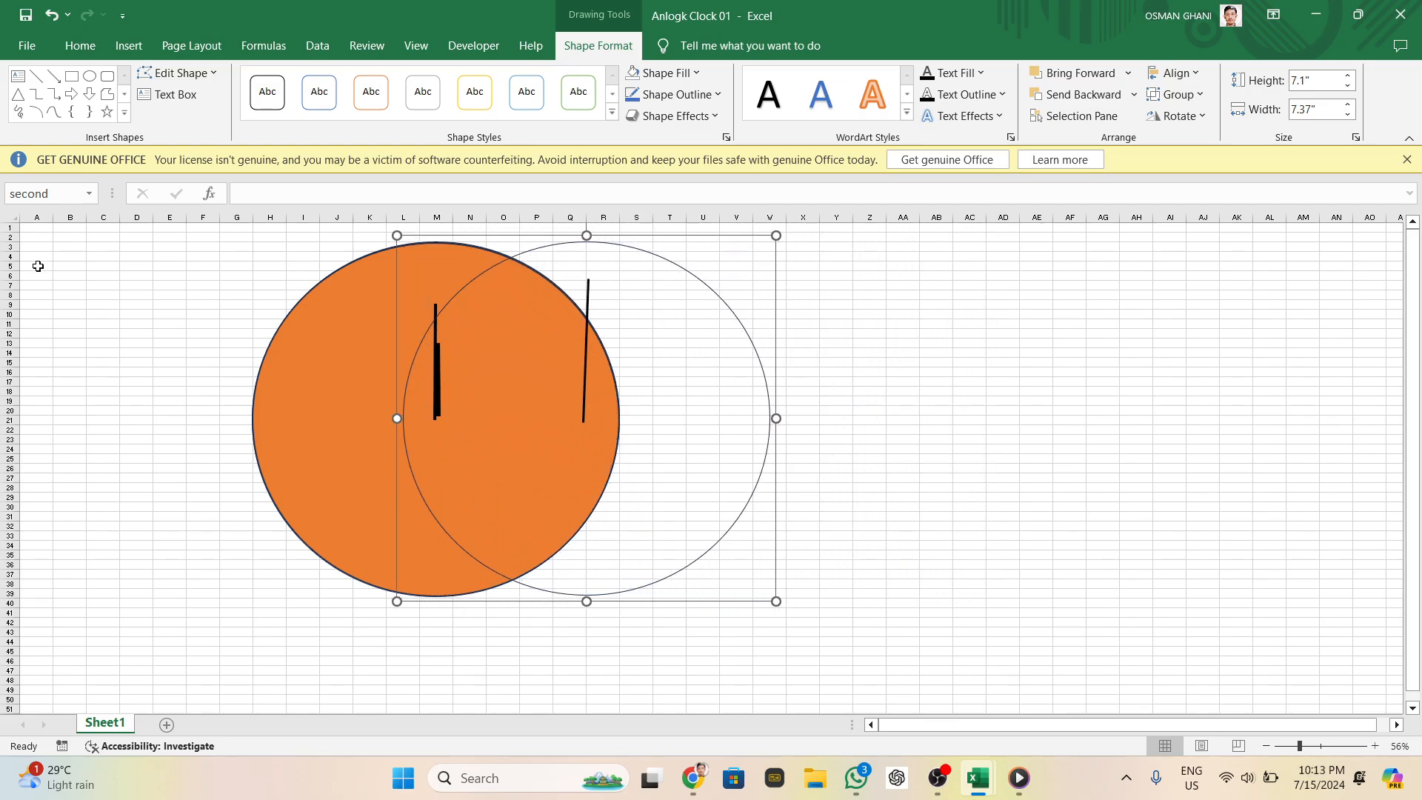
key(ctrl+Left)
key(ctrl+Left)
key(ctrl+Left)
key(ctrl+Left)
key(ctrl+Left)
key(ctrl+Left)
key(ctrl+Left)
key(ctrl+Left)
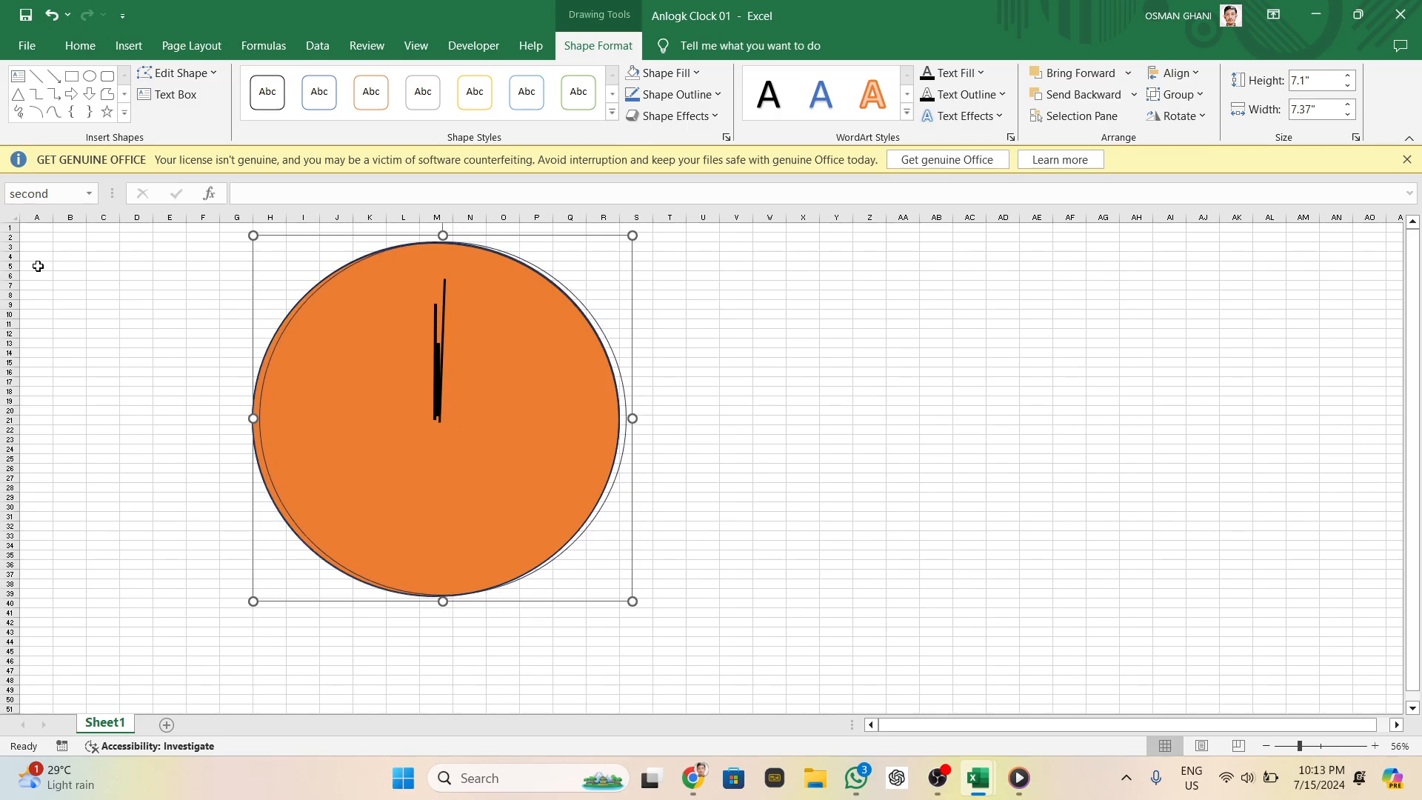
key(ctrl+Left)
key(ctrl+Left)
key(ctrl+Left)
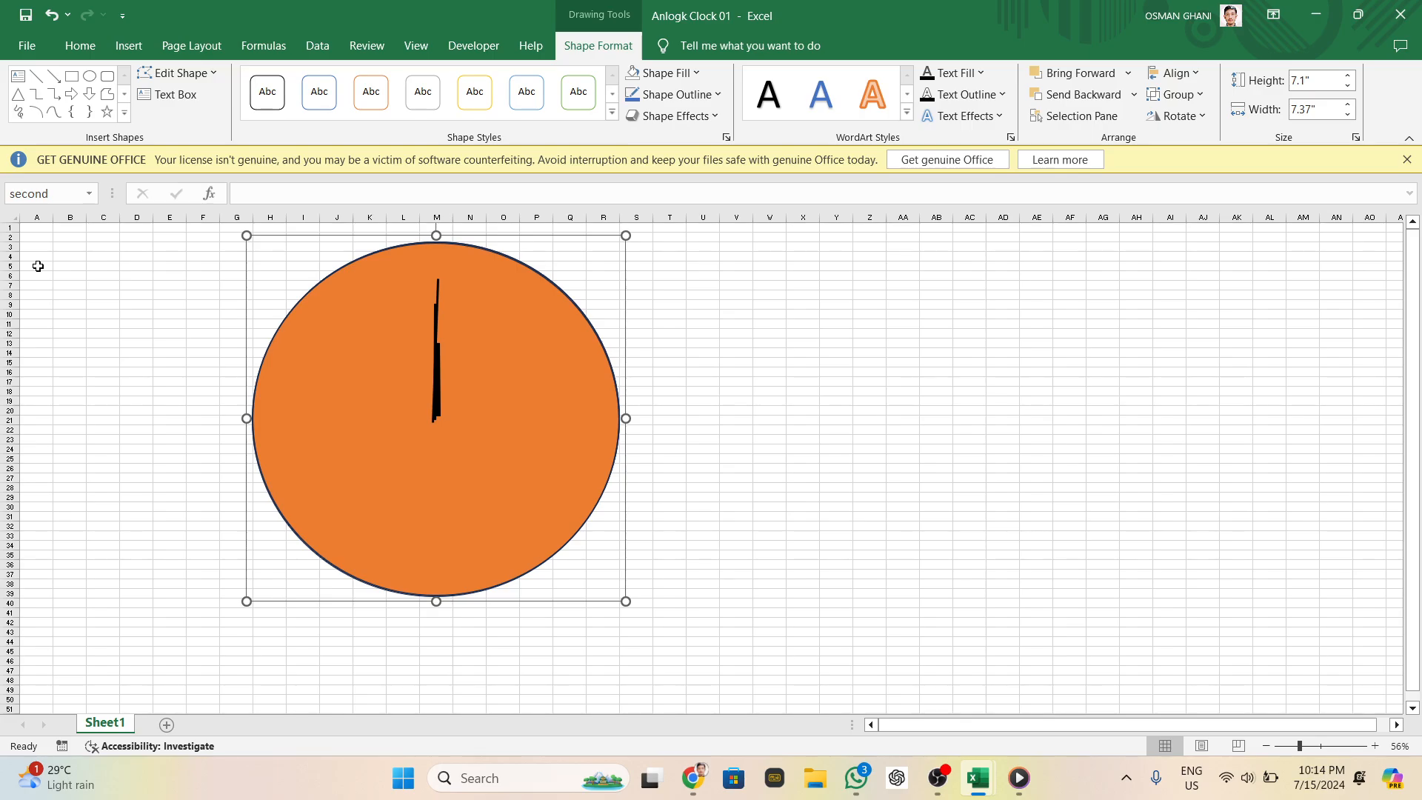
click(713, 381)
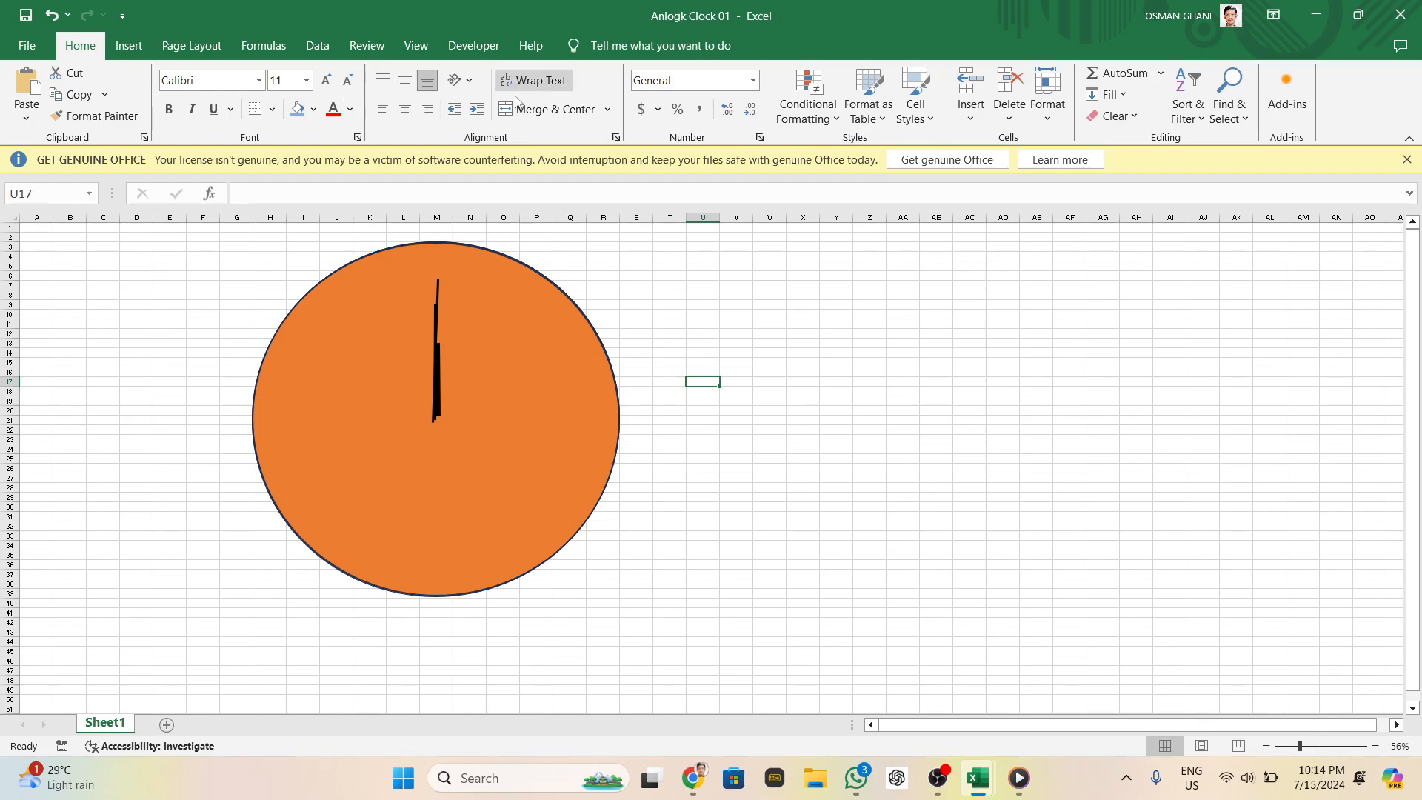
Draw a circle about 0.4" in diameter over the hands' pivot at the clock centre and apply the black shape style
click(414, 257)
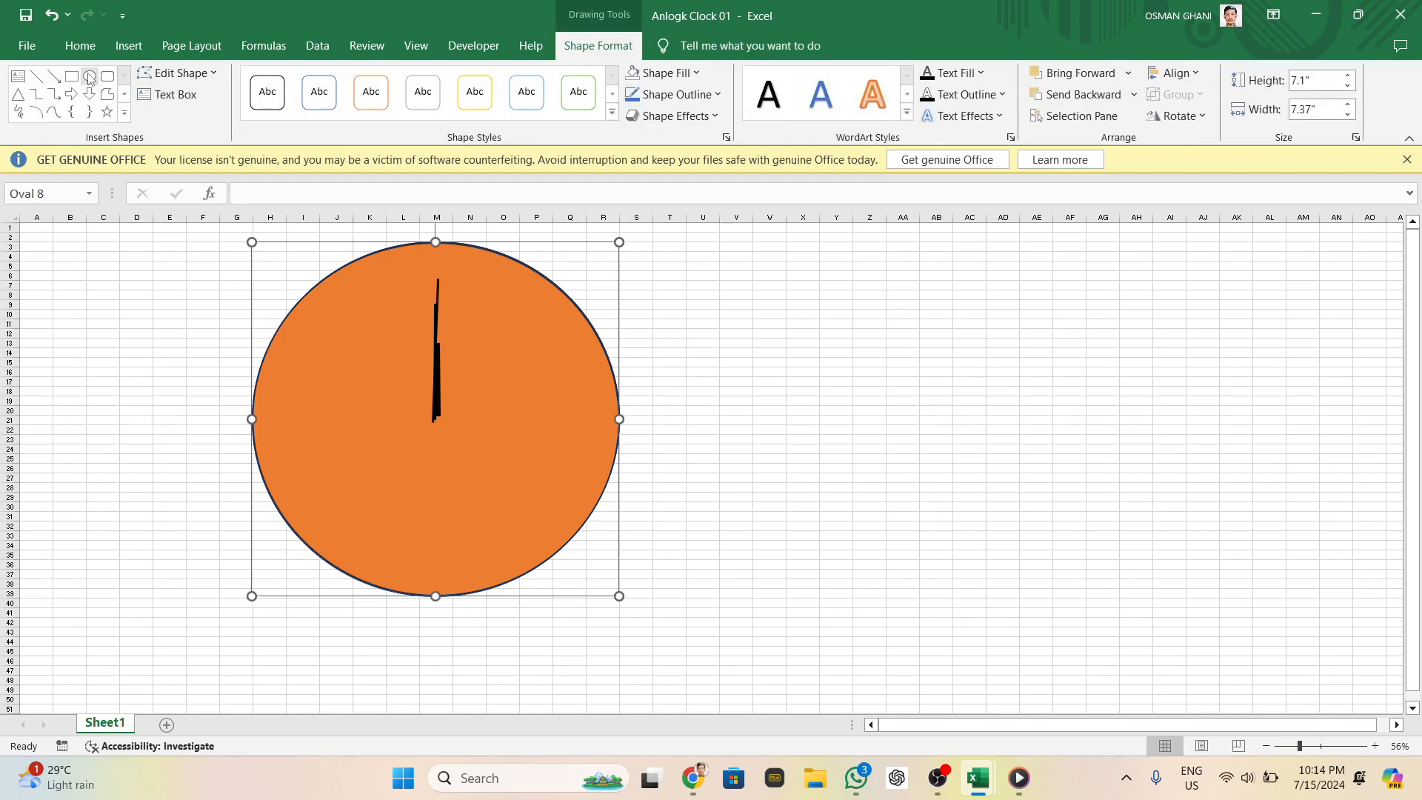
click(89, 76)
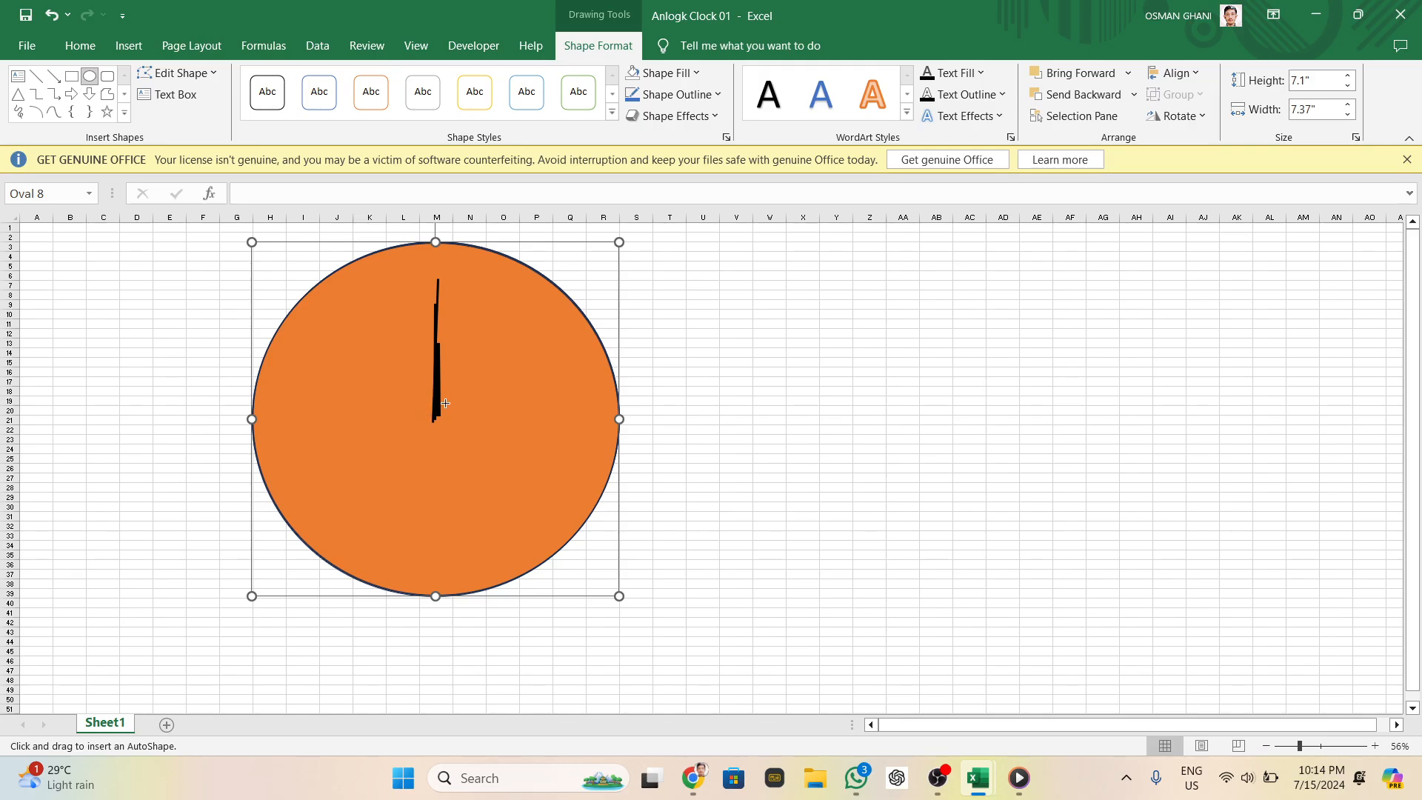
drag(444, 403, 426, 424)
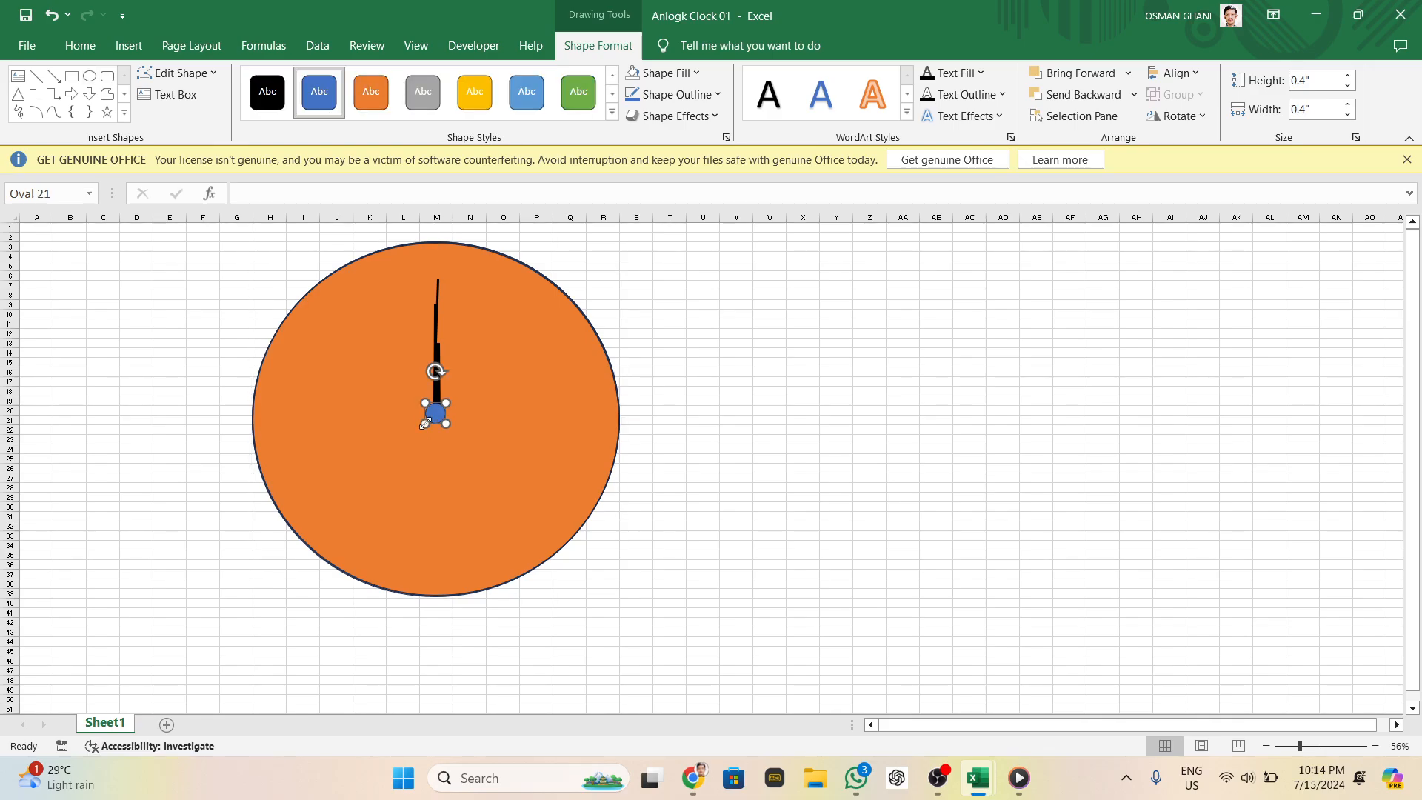
click(273, 102)
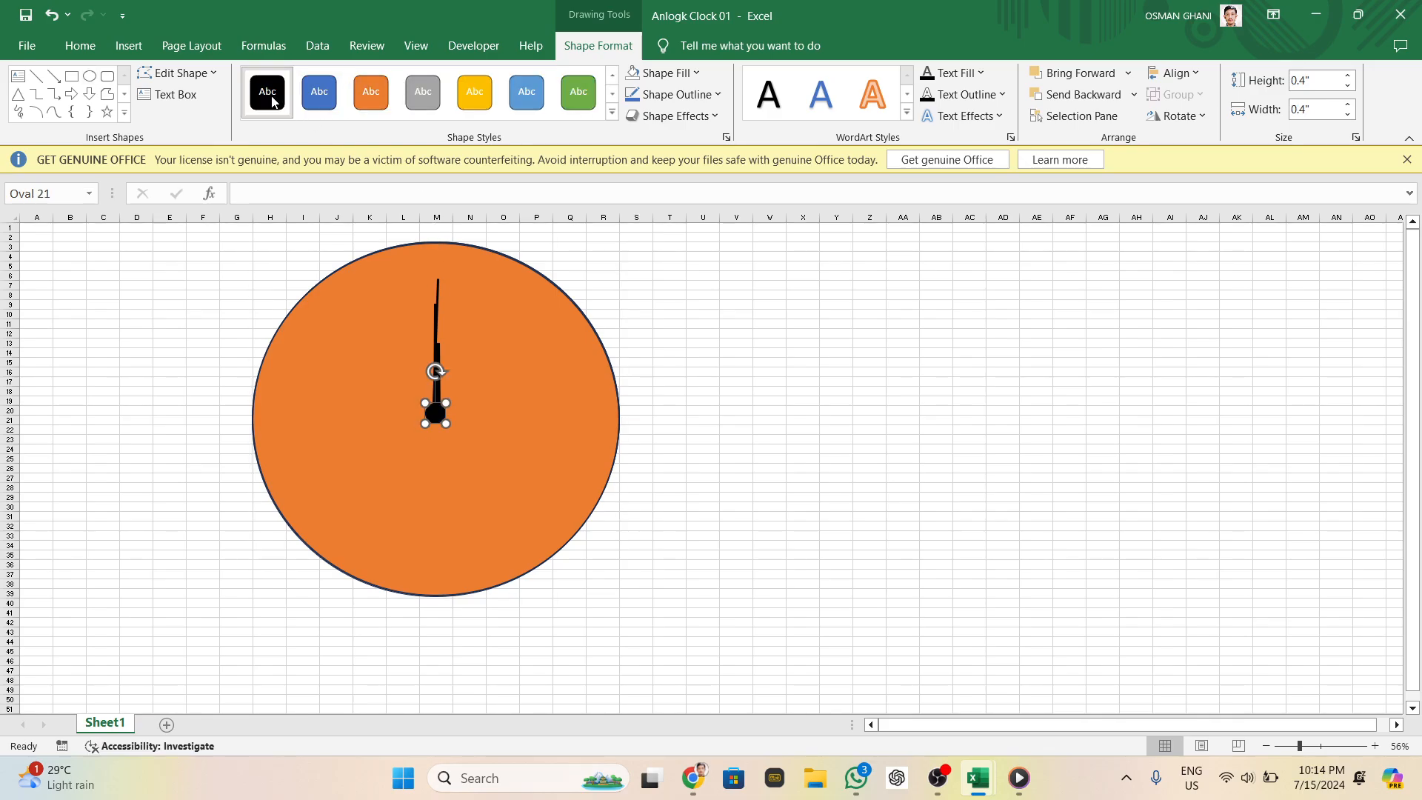
click(809, 428)
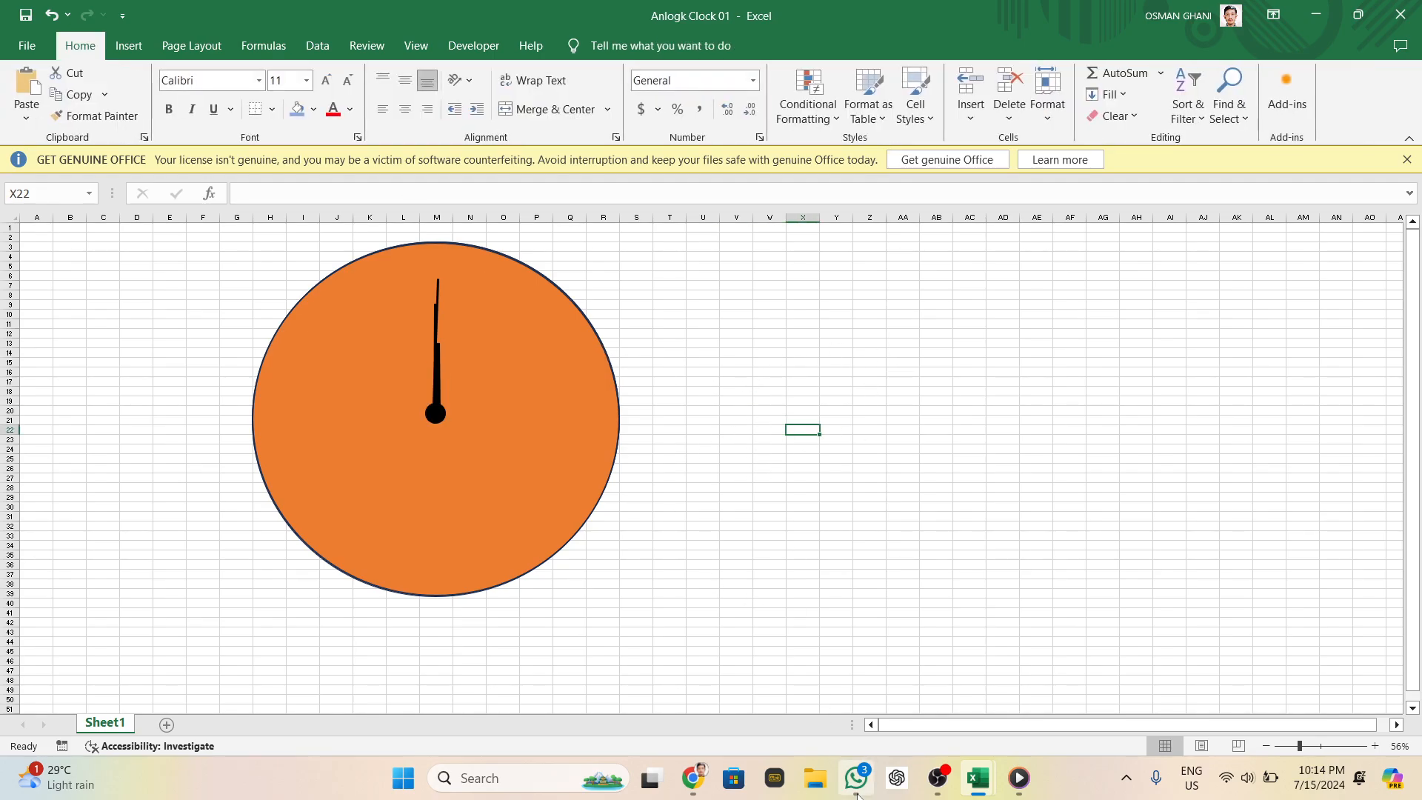
Switch to WhatsApp, copy the message containing the clock rotation code from the self-chat, and return to Excel
mouse_move(860, 779)
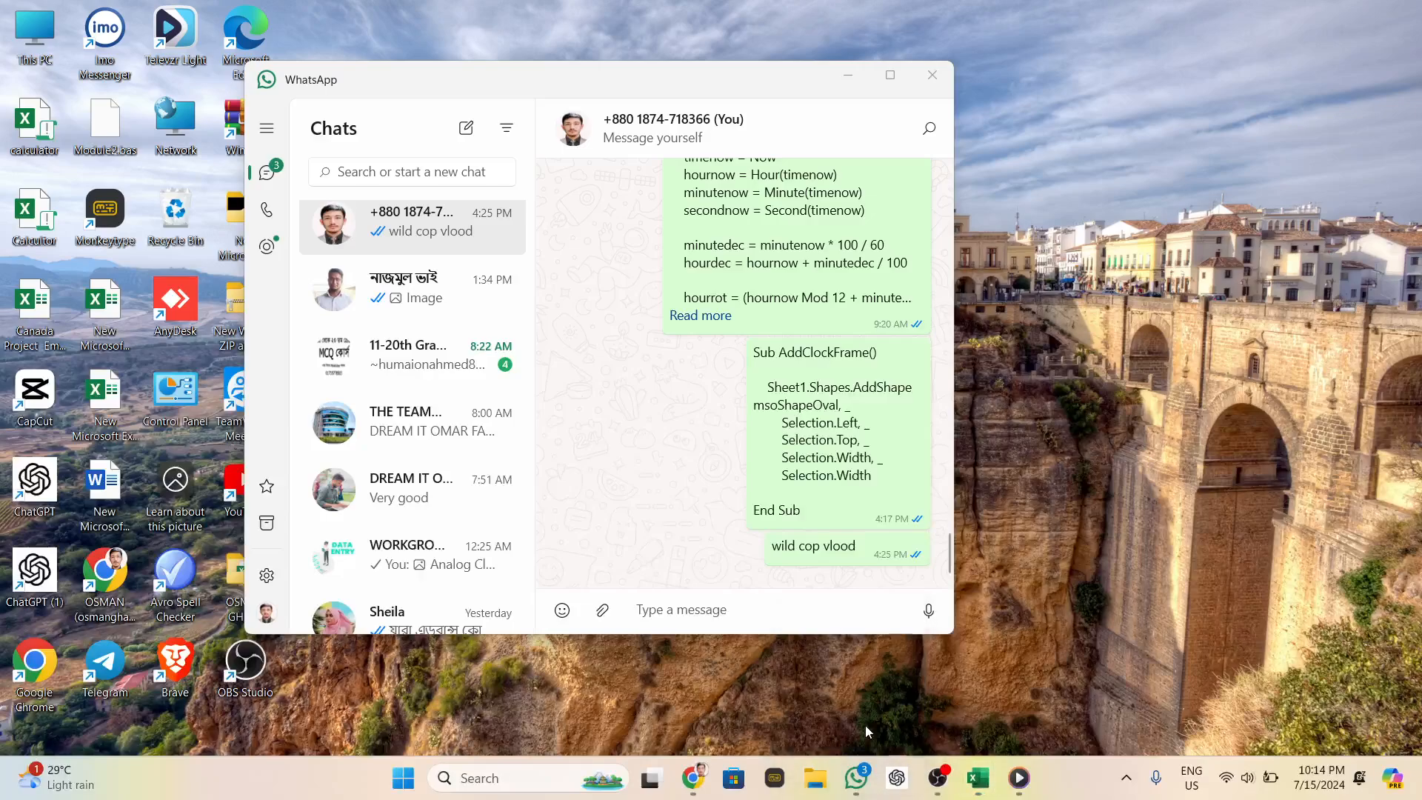
click(869, 731)
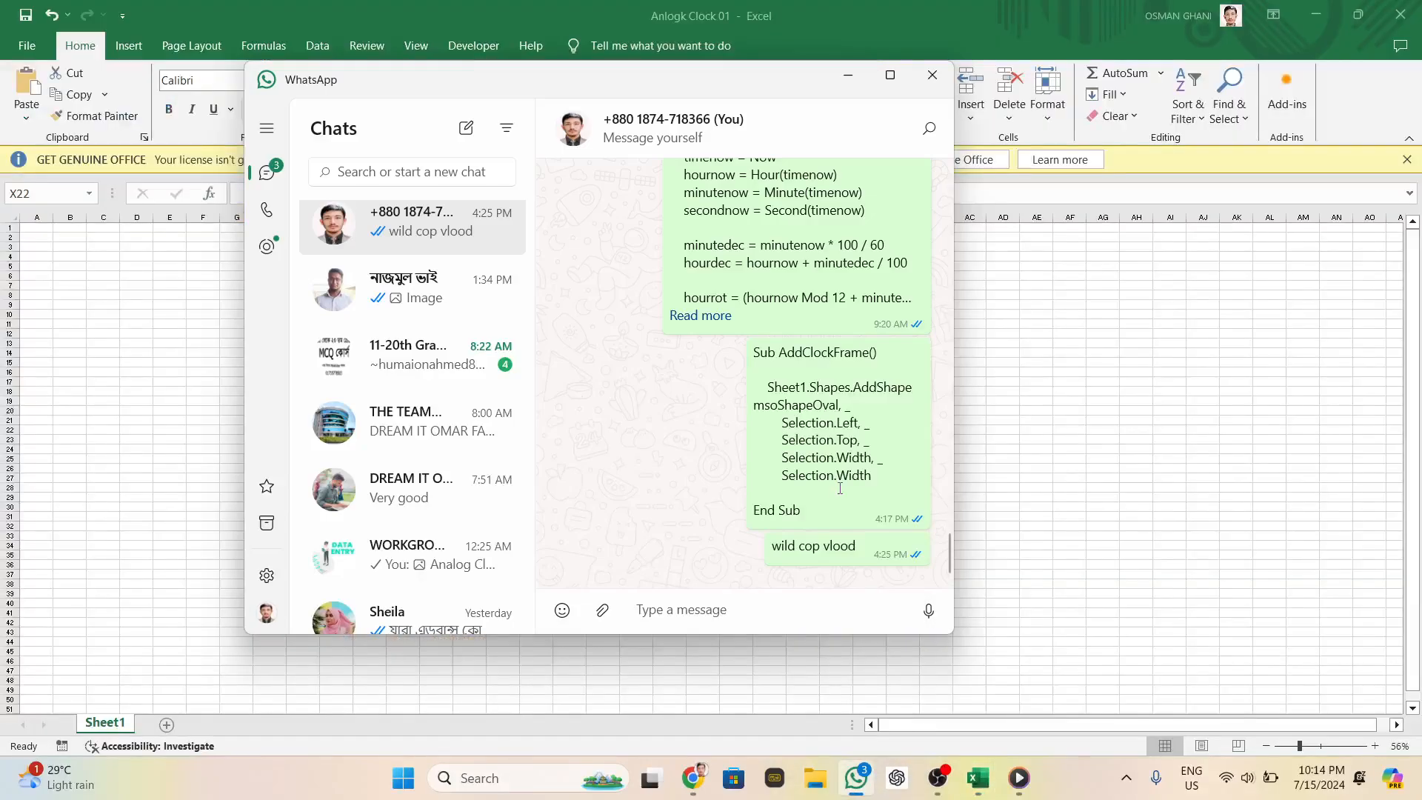
scroll(818, 320, up, 1)
right_click(800, 308)
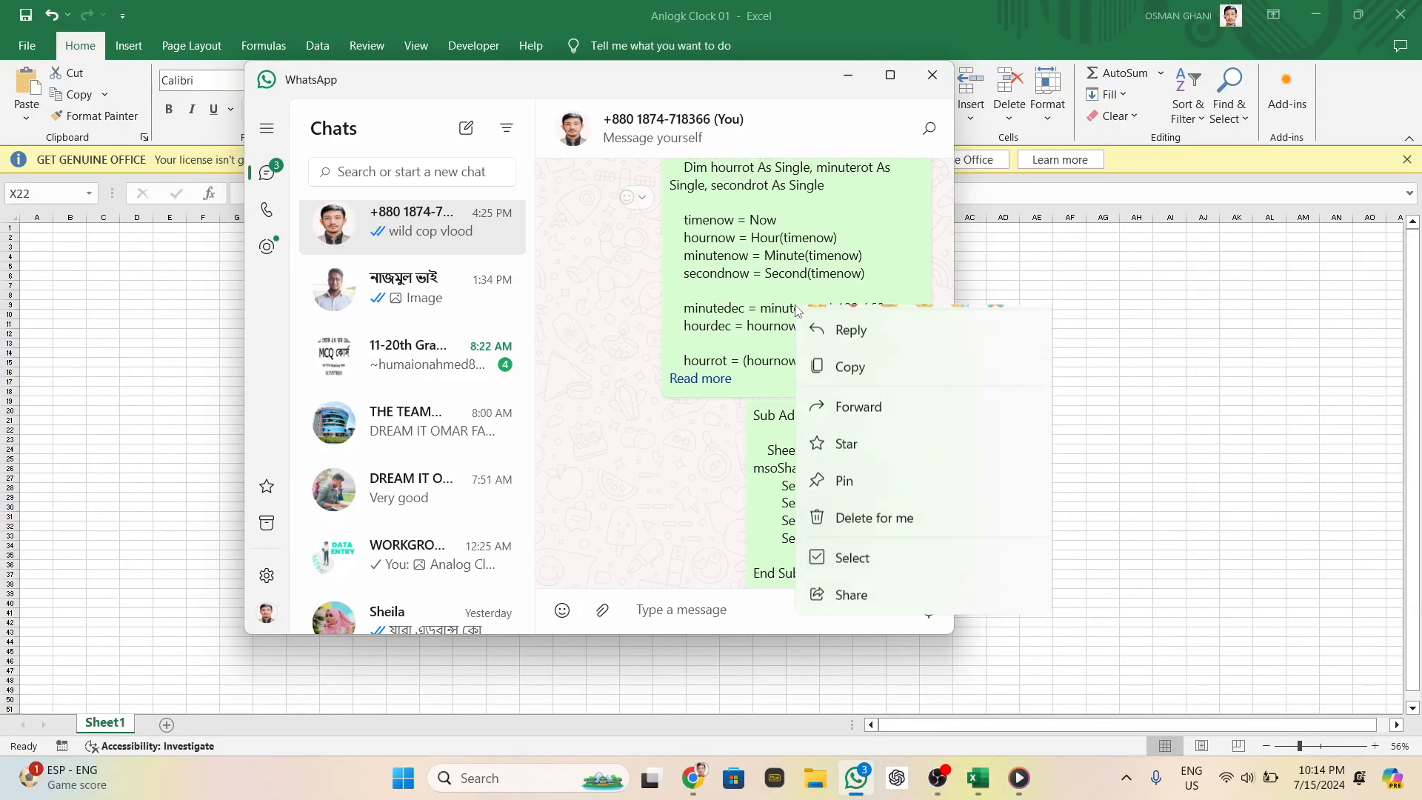
click(841, 403)
click(989, 400)
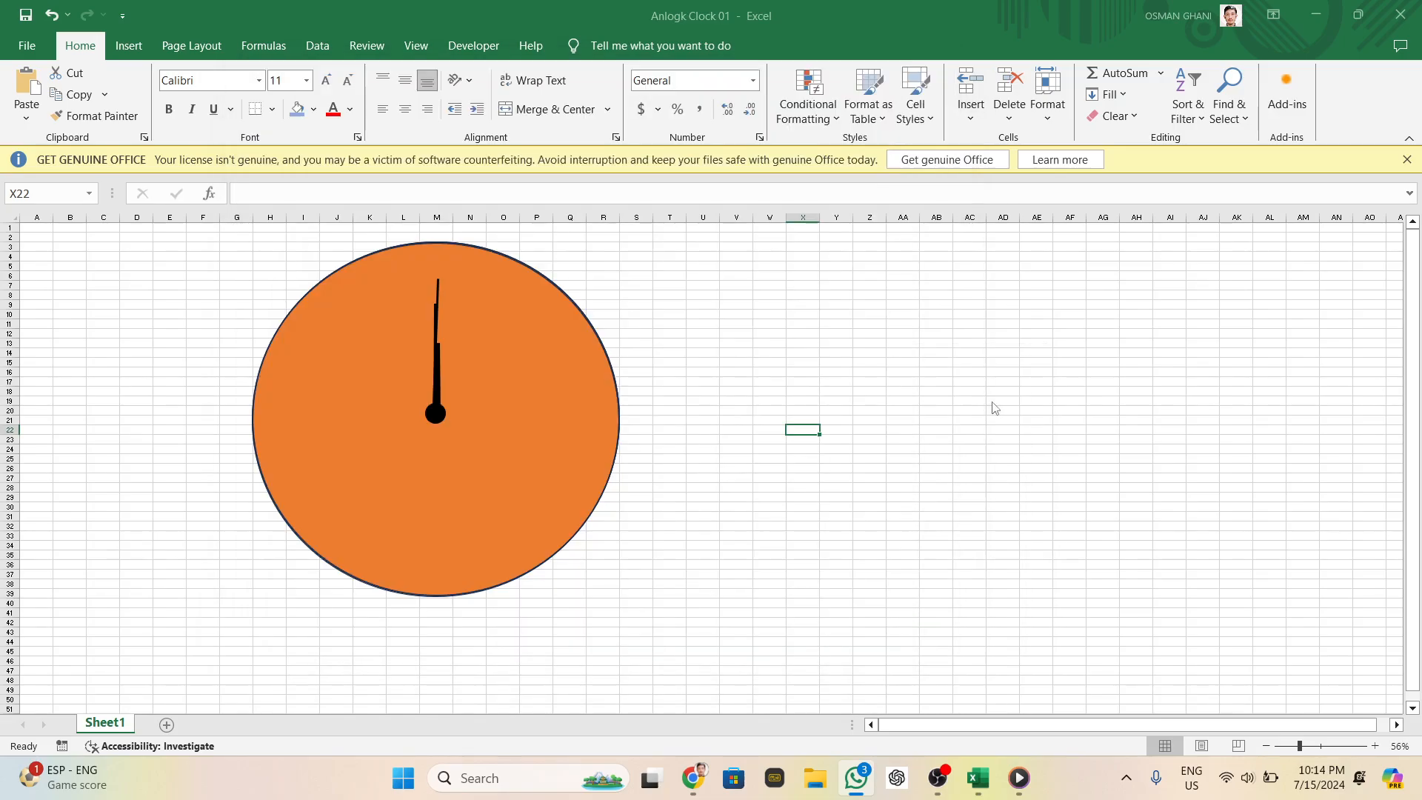
Insert a new module in the VBA project and paste the SetClock, MoveClock and StopClock code into it
click(473, 45)
click(38, 103)
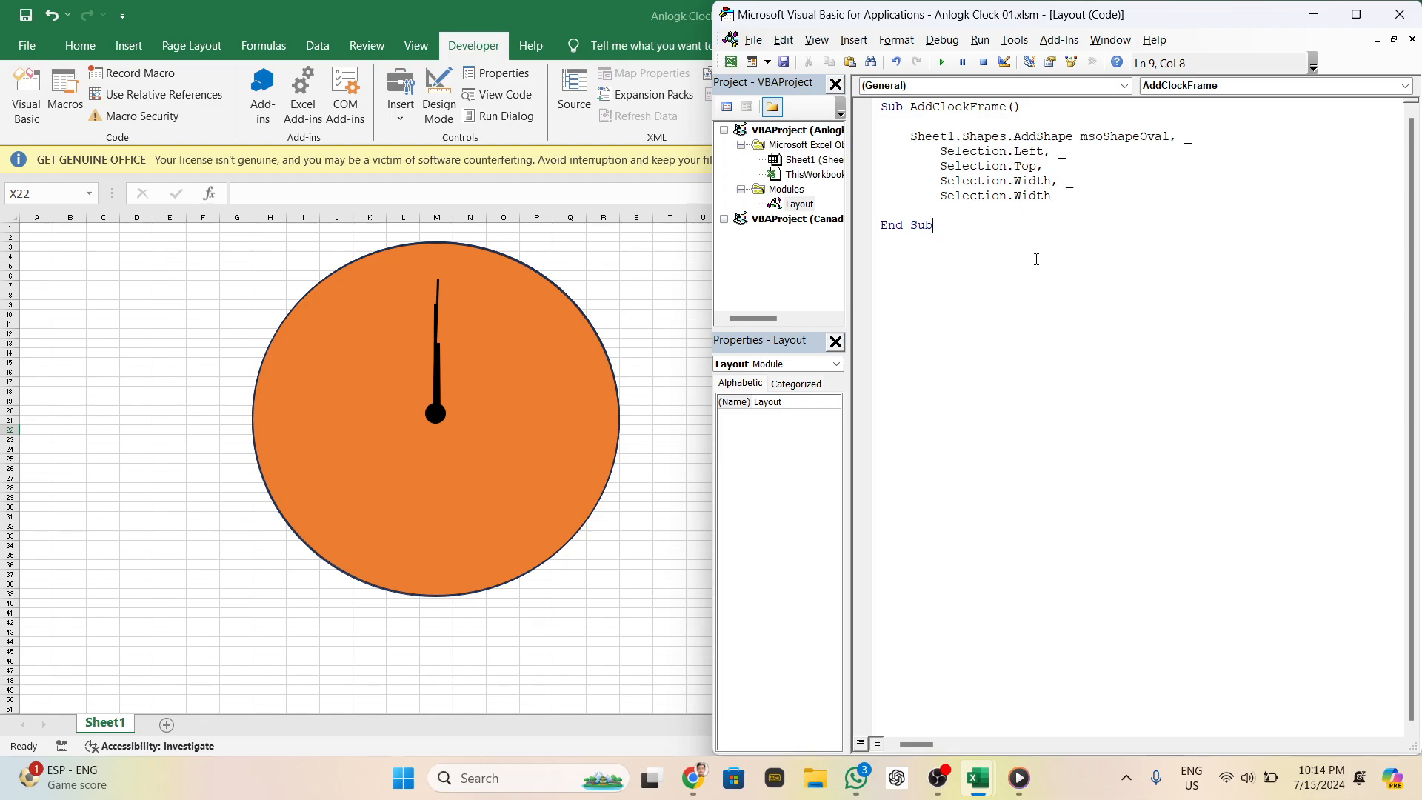
click(853, 40)
click(888, 101)
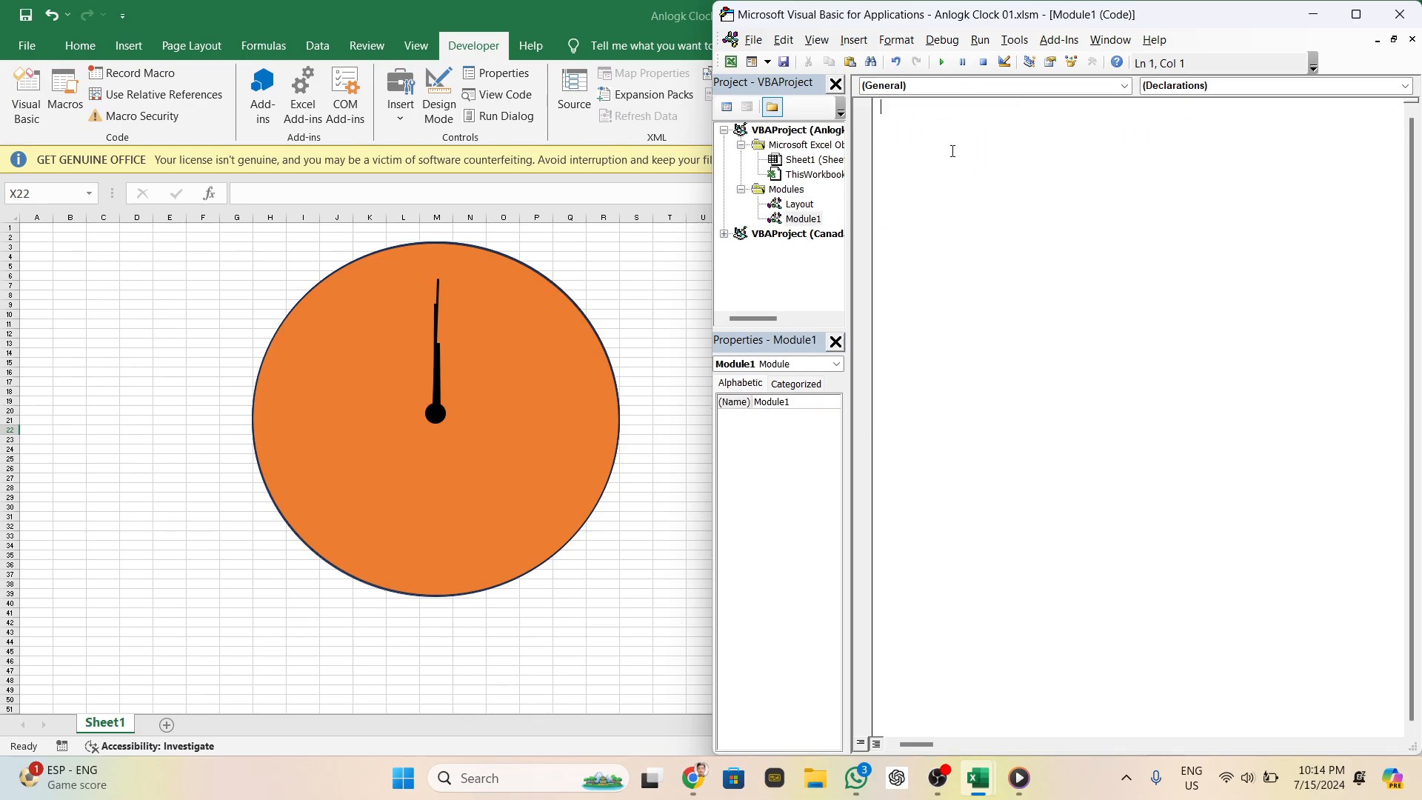
key(ctrl+v)
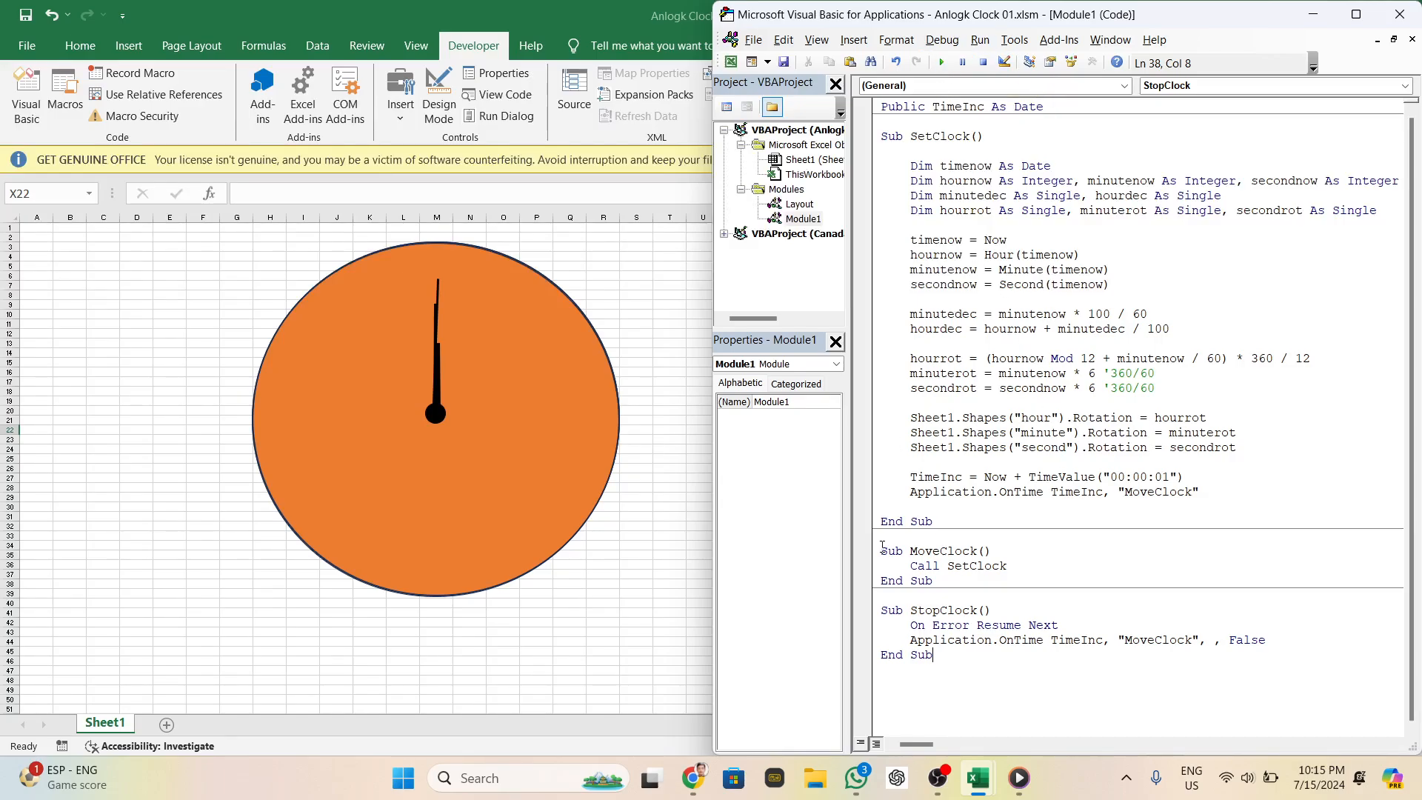
Draw a rectangle about 0.79" high and 1.59" wide below the clock face and label it "Start"
click(629, 670)
scroll(628, 671, down, 3)
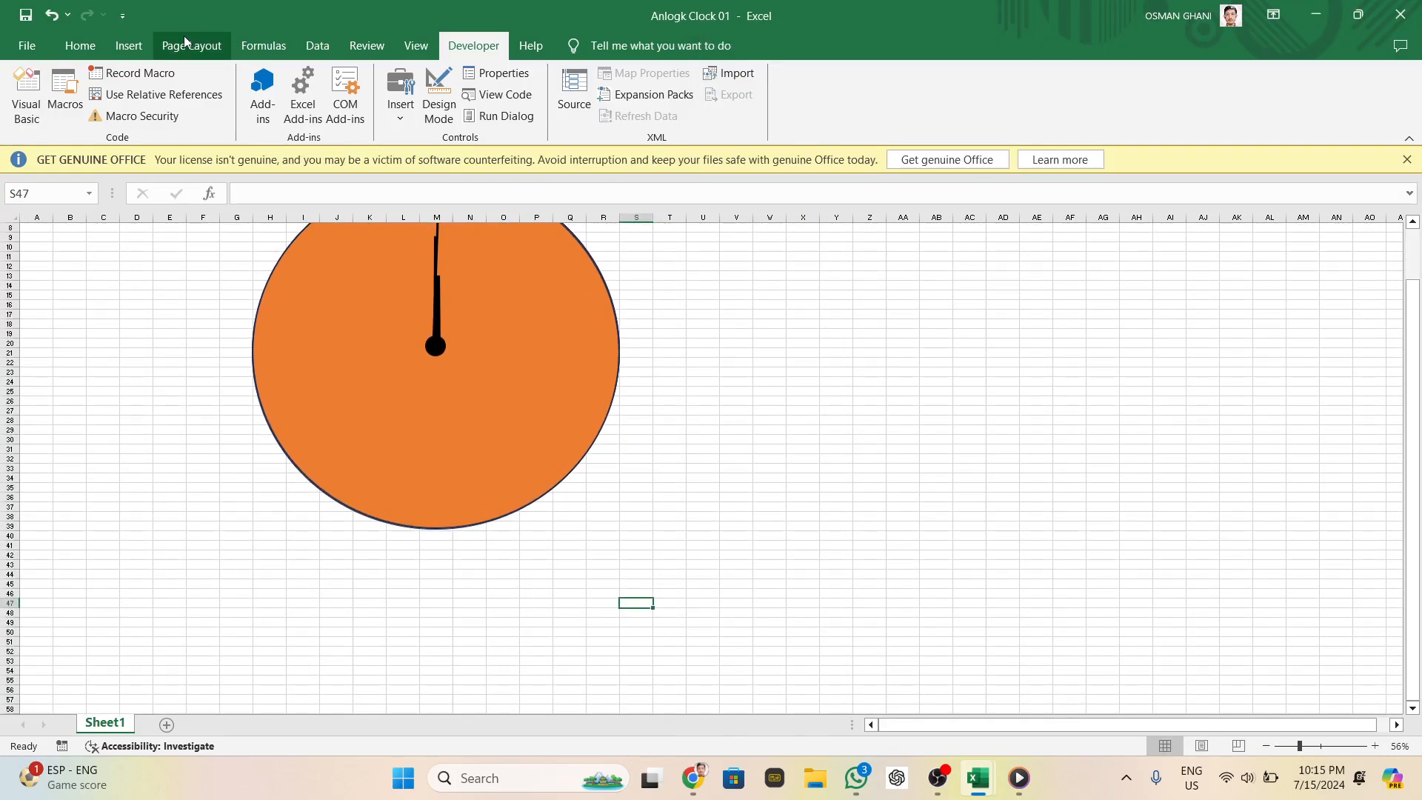
click(128, 46)
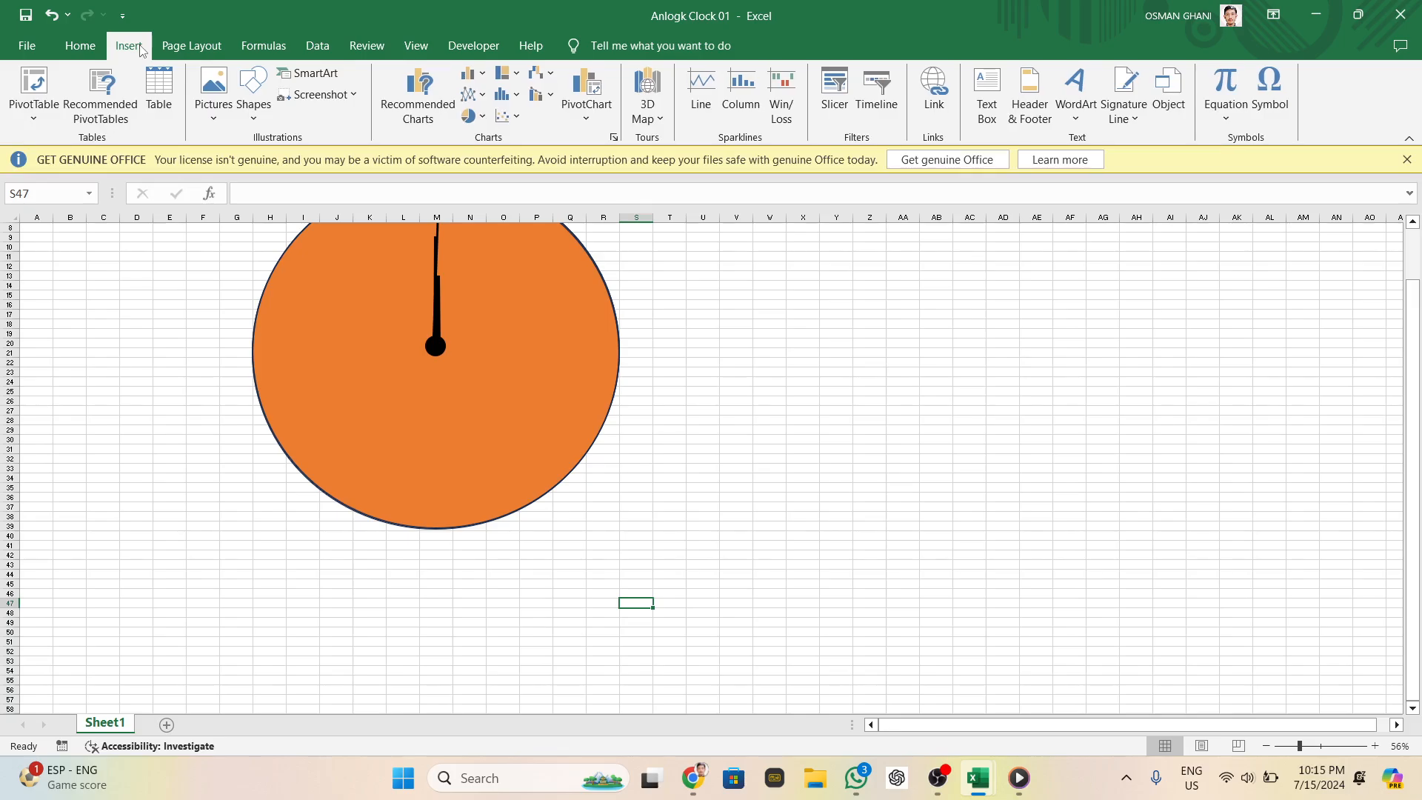
click(249, 115)
click(303, 166)
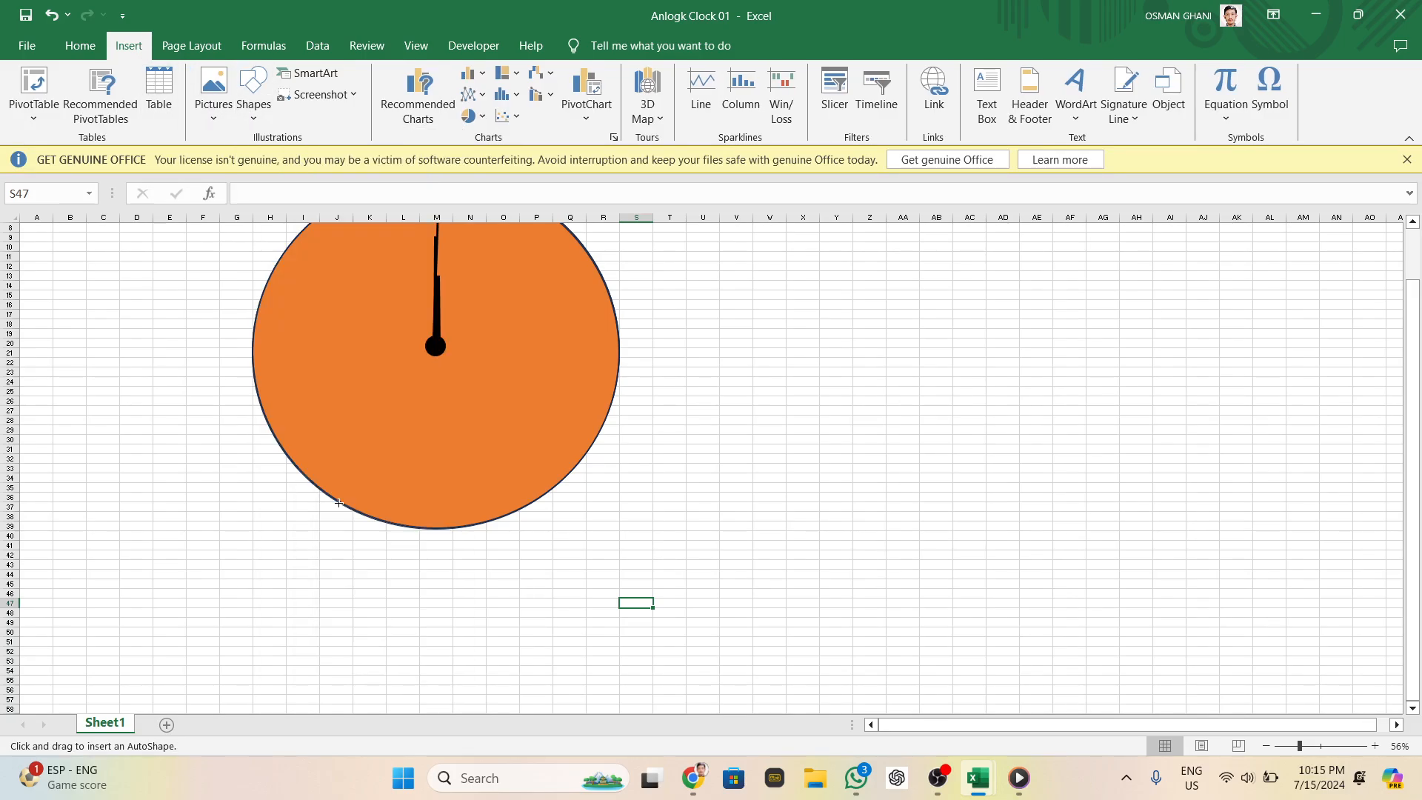
drag(291, 563, 371, 602)
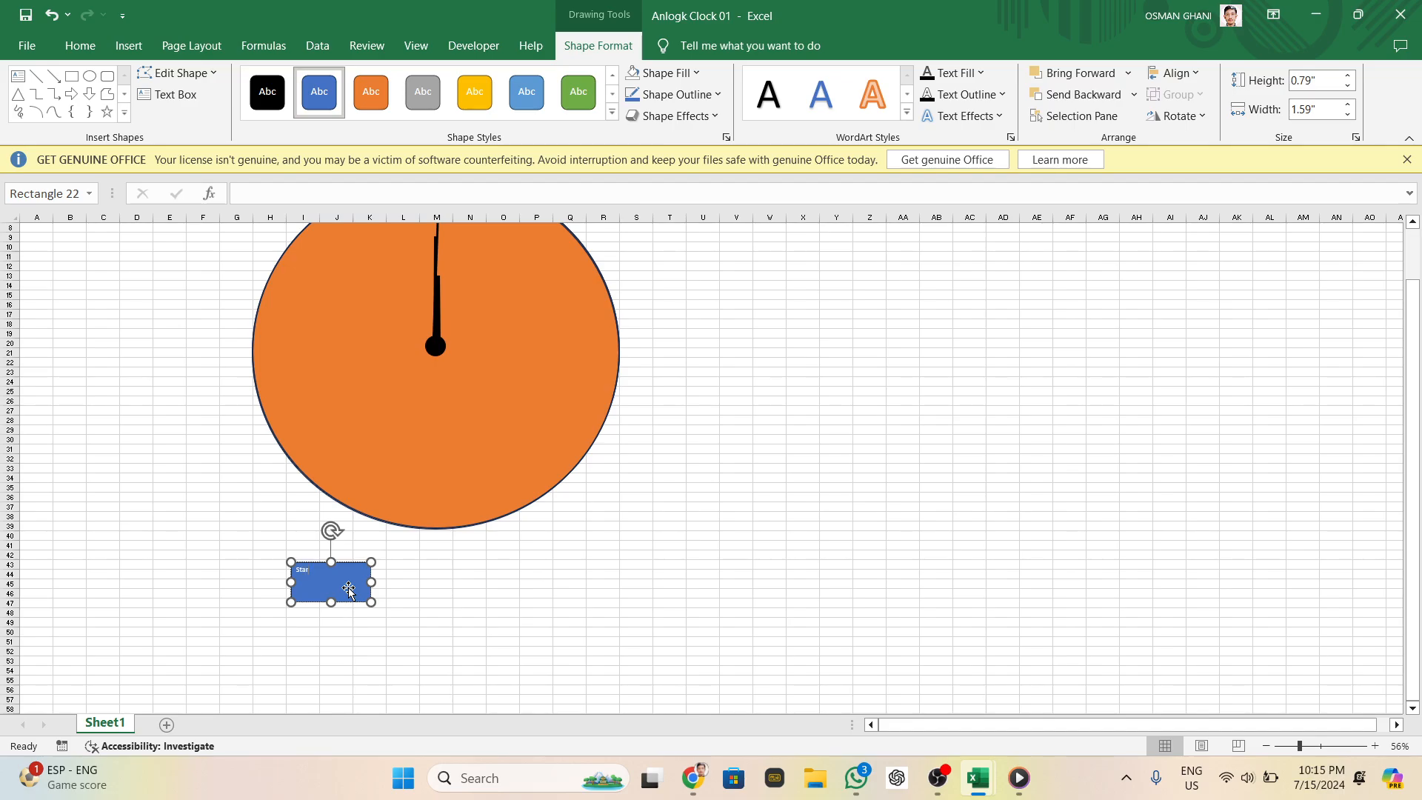
click(427, 619)
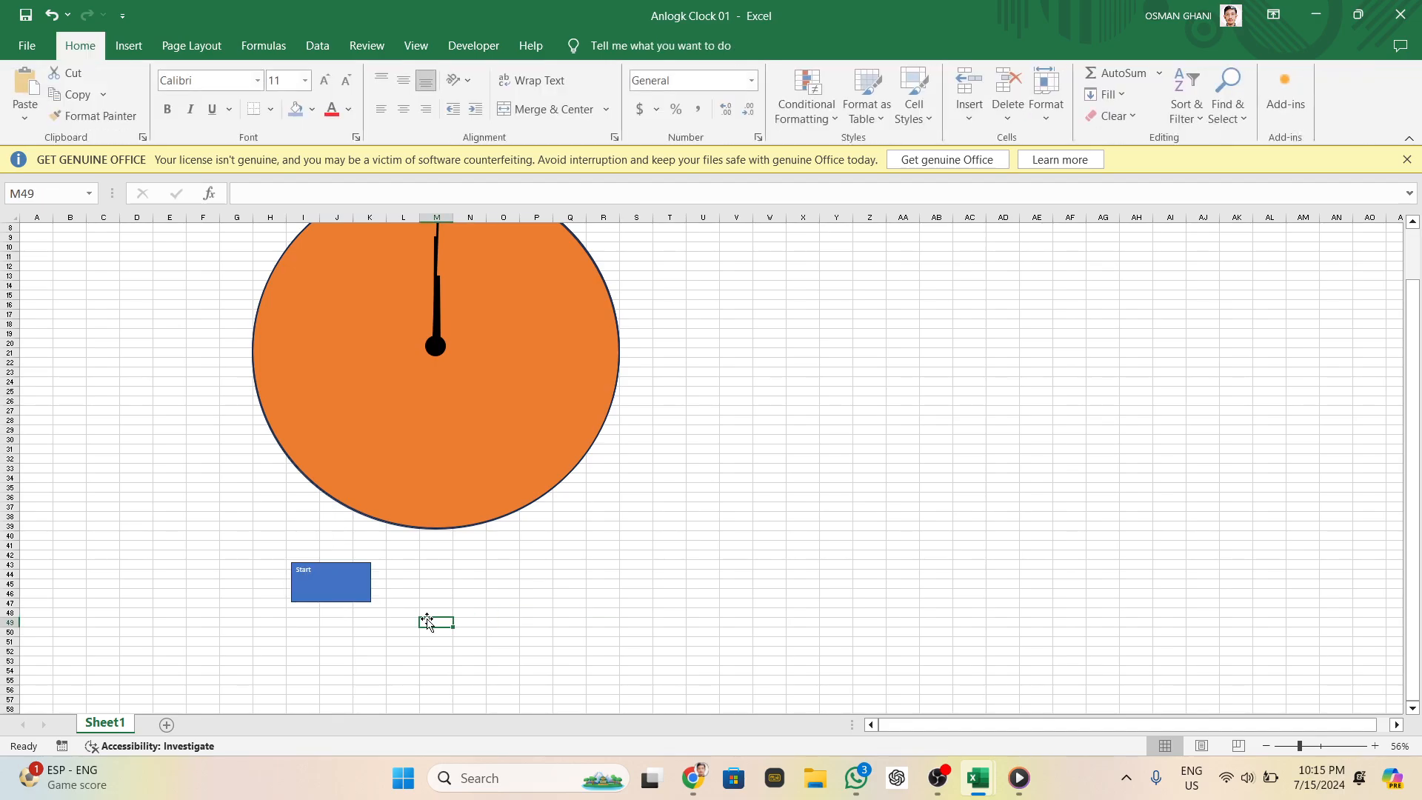
Increase the font size of the empty cell M49 to 18
click(323, 80)
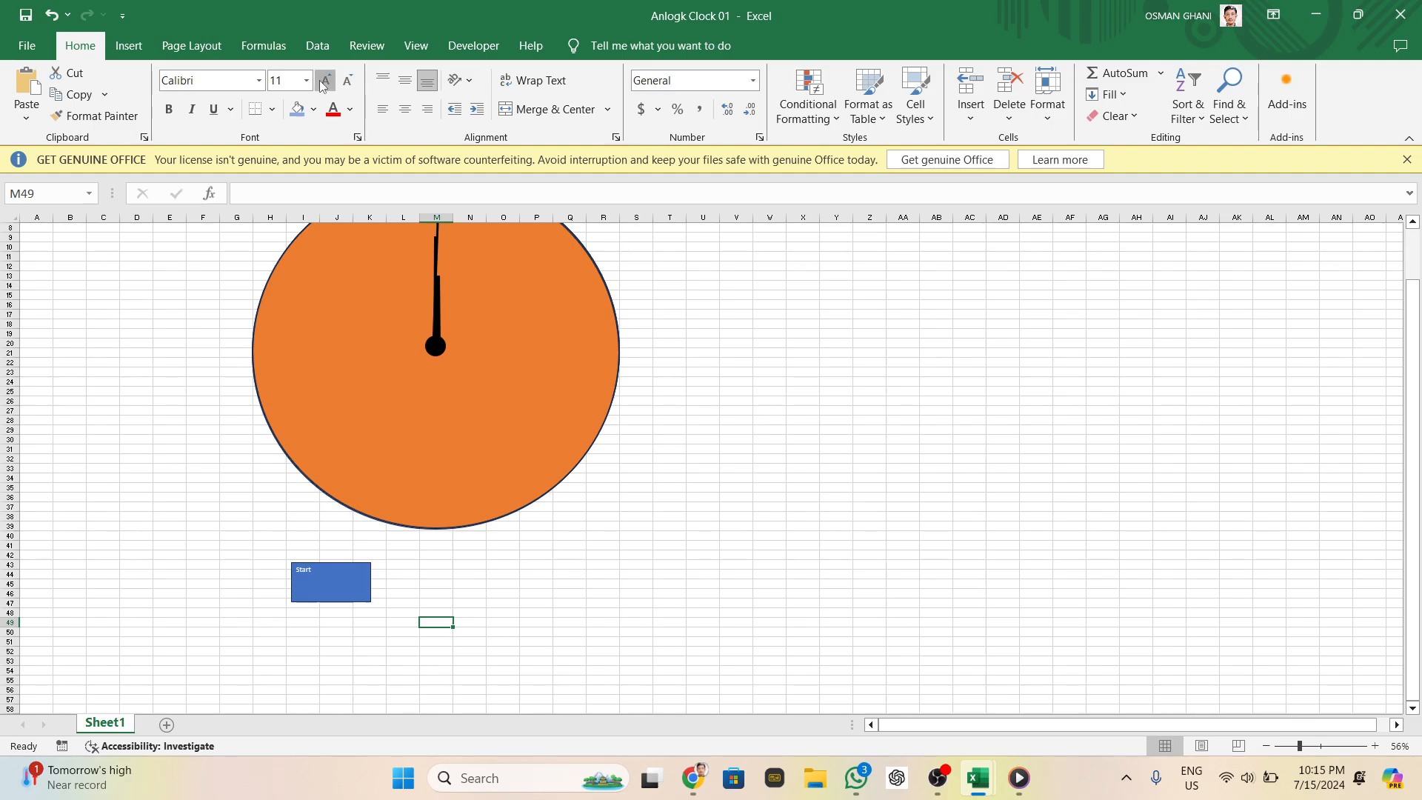
click(324, 80)
click(323, 80)
click(324, 80)
Enlarge the Start rectangle's text to 28 pt and align it vertically to the middle
click(315, 574)
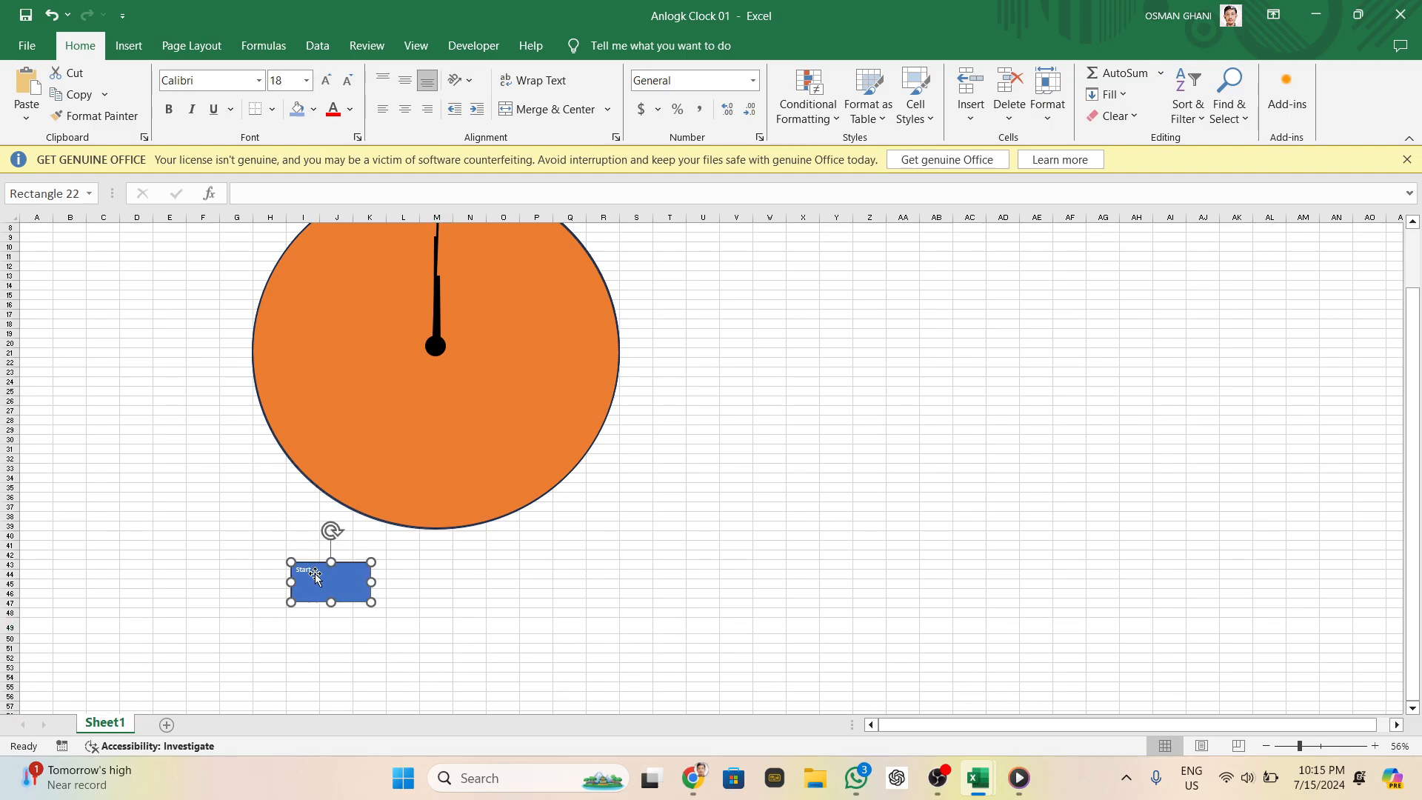
click(325, 86)
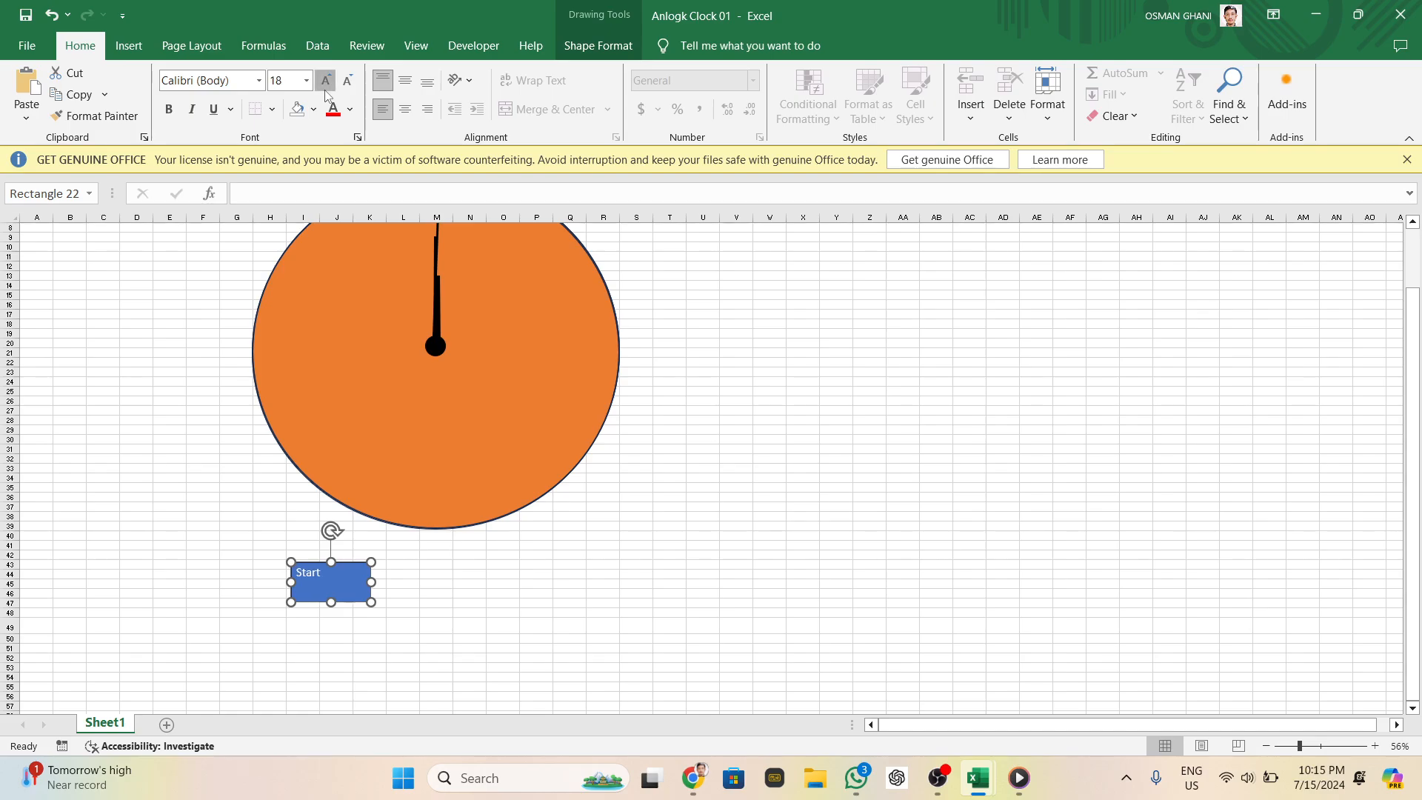
click(326, 81)
click(325, 81)
click(325, 82)
click(325, 81)
click(326, 82)
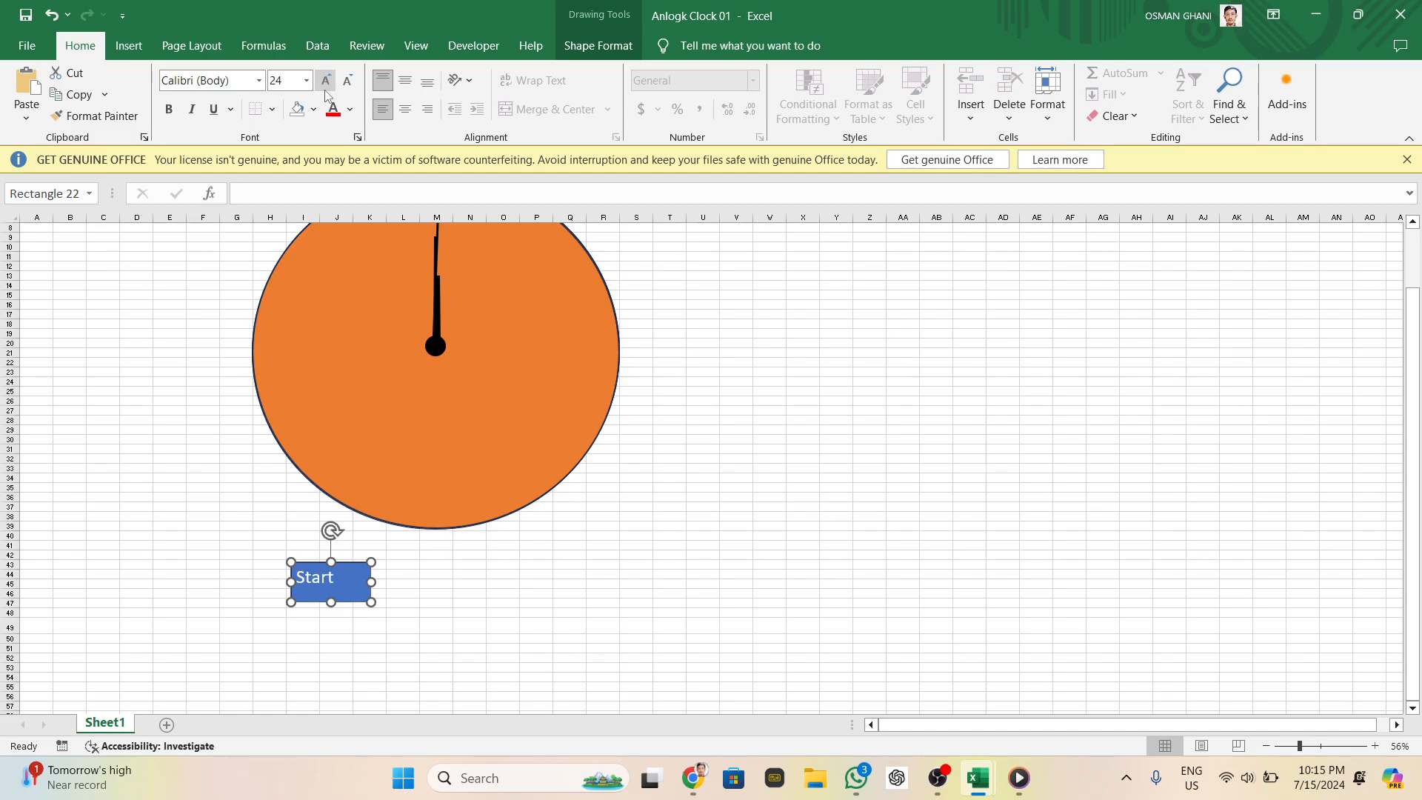
click(405, 80)
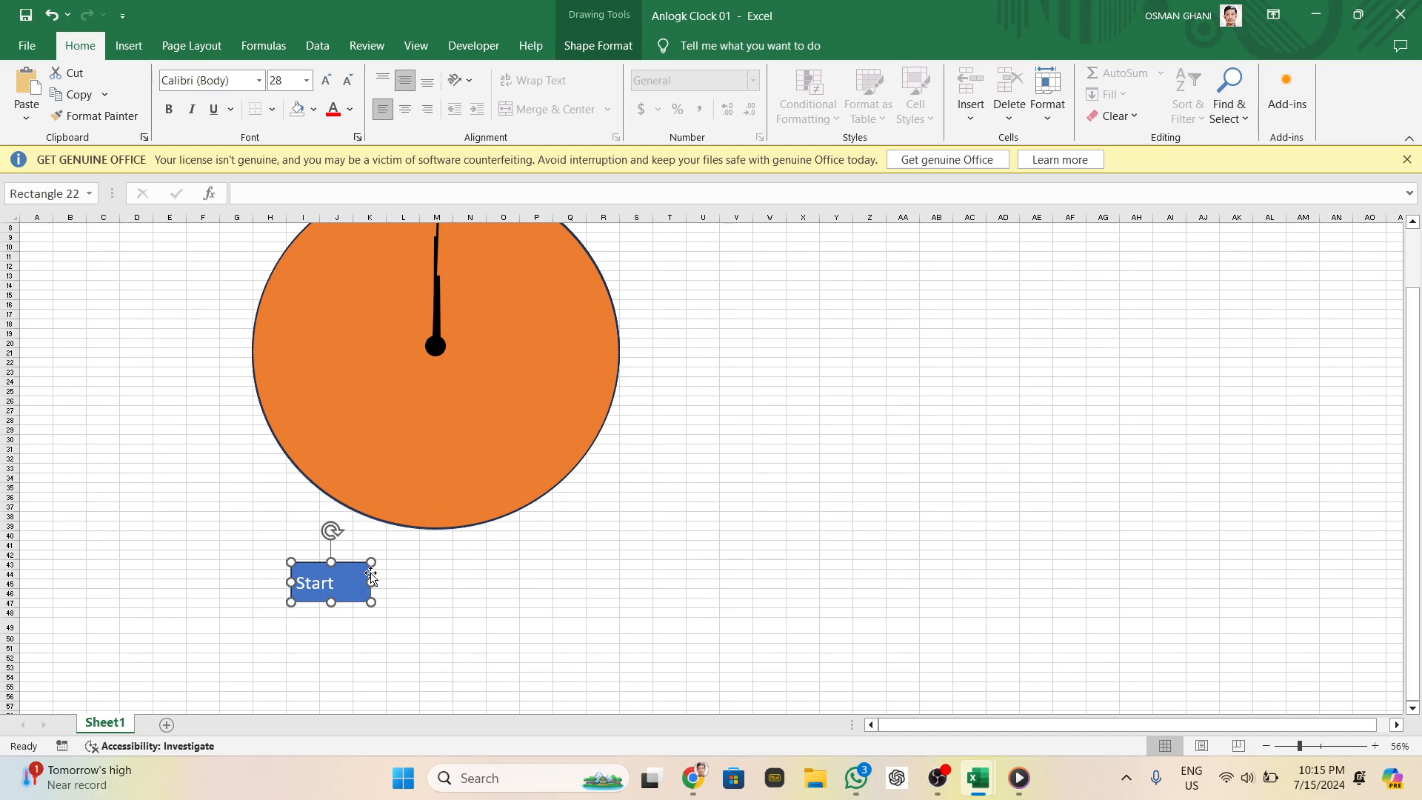
Duplicate the Start rectangle and place the copy beside the original, level with it below the clock face
key(ctrl+d)
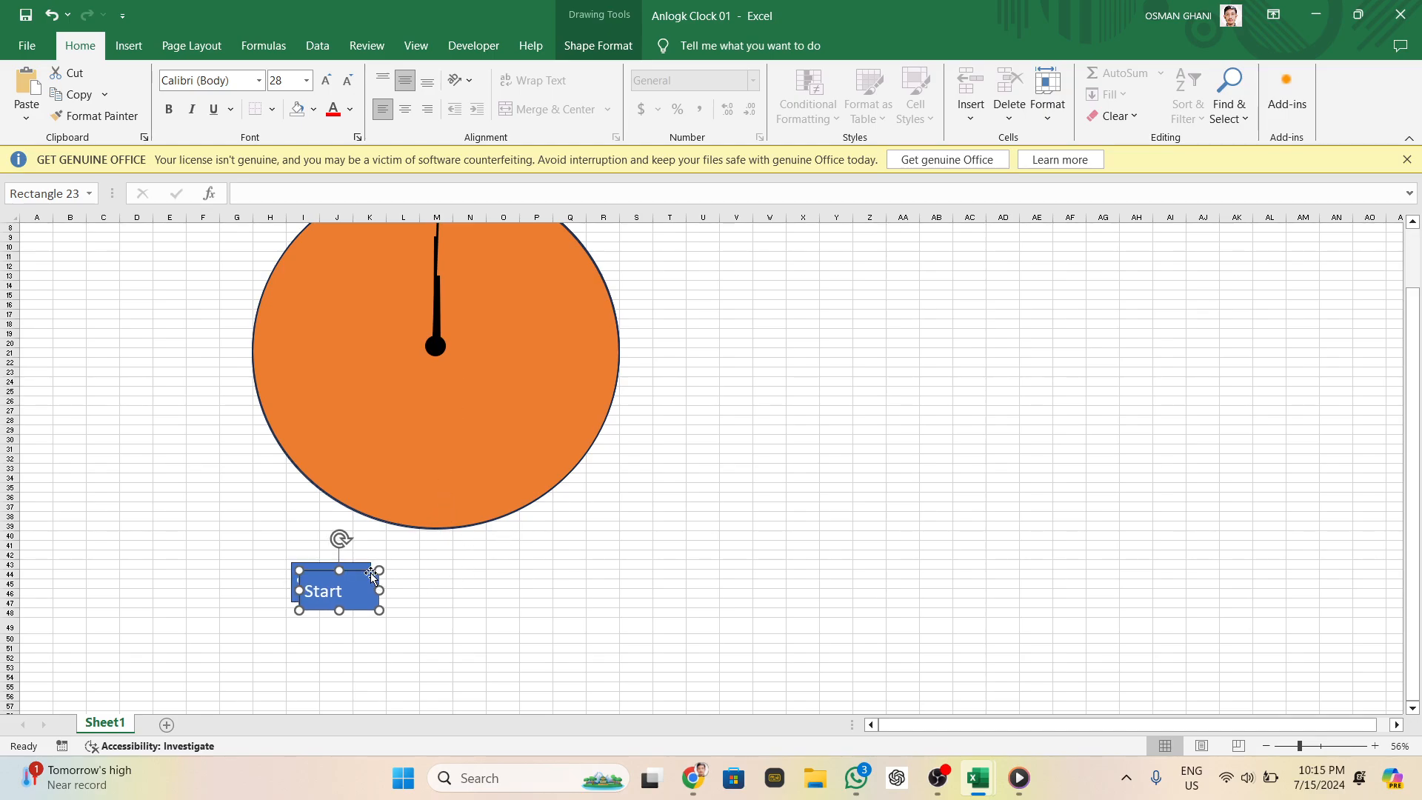
key(Right)
key(Right)
key(Right)
key(Right)
key(Right)
key(Right)
key(Right)
key(Right)
key(Right)
key(Right)
key(Right)
key(Right)
key(Right)
key(Right)
key(Right)
key(Right)
key(Right)
key(Right)
key(Right)
key(Right)
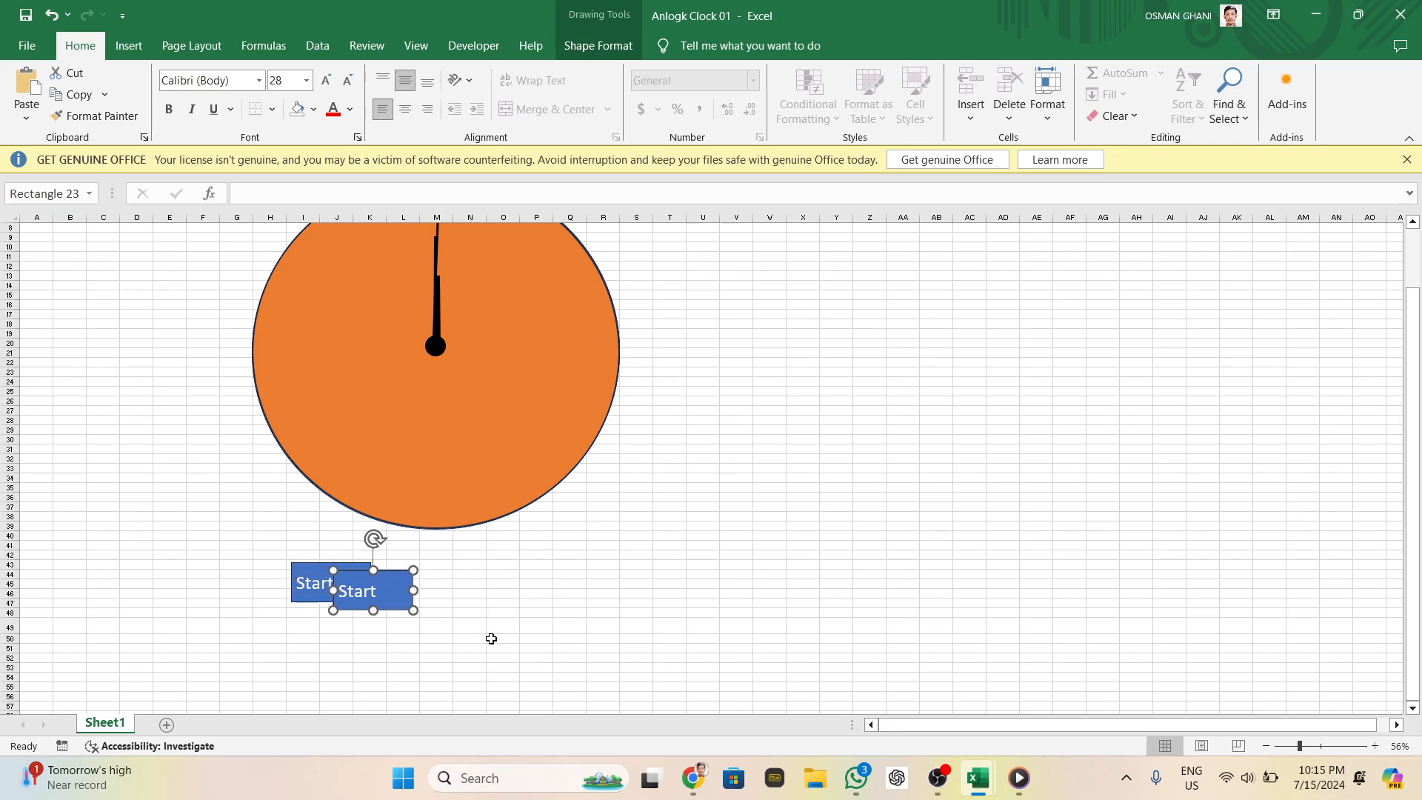
key(Up)
key(Up)
key(Up)
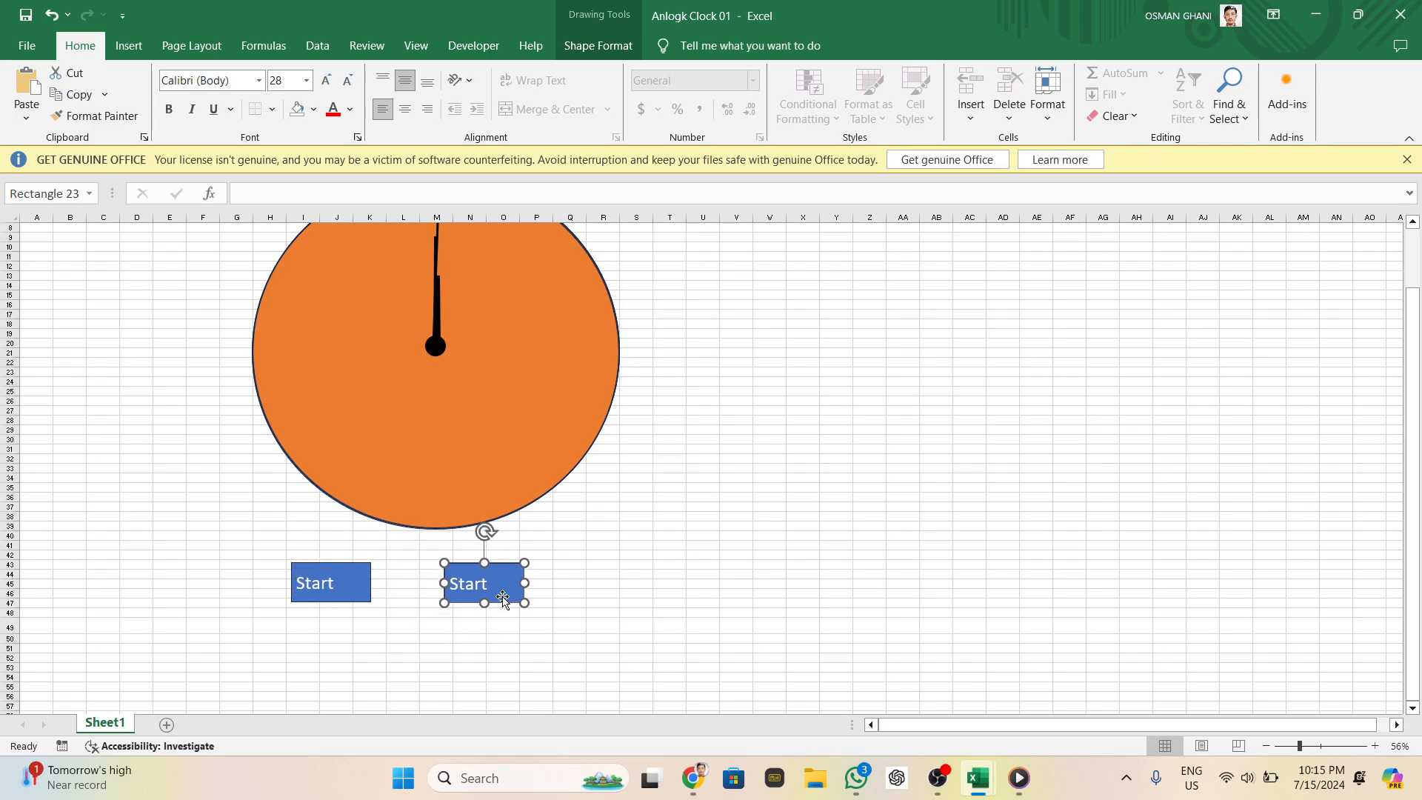
Remove the duplicate rectangle and select the original Start rectangle
key(Delete)
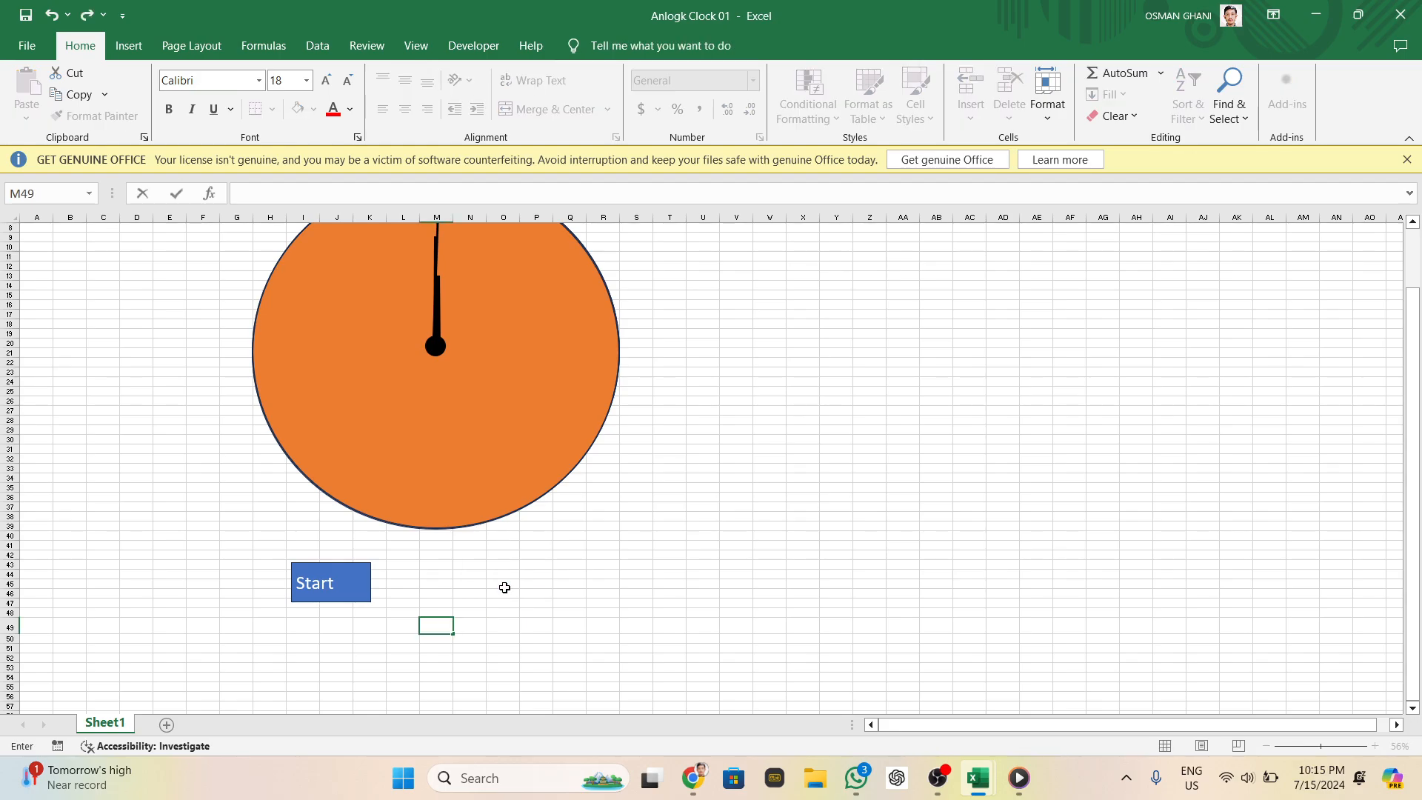
click(344, 573)
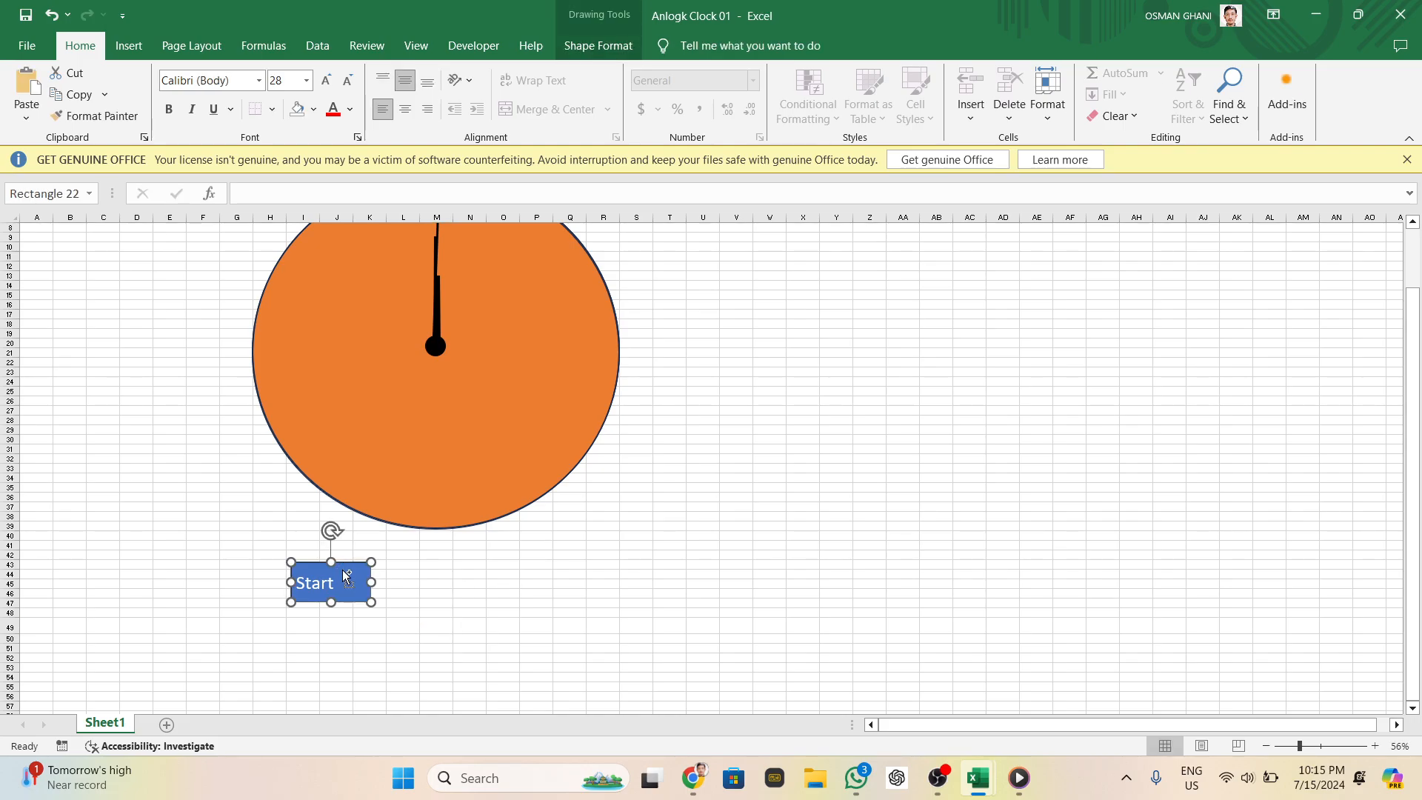
Place a duplicate of the Start rectangle to its right below the clock face and relabel the copy Stop
key(ctrl+d)
key(Right)
key(Right)
key(Right)
key(Right)
key(Right)
key(Right)
key(Right)
key(Right)
key(Right)
key(Right)
key(Right)
key(Right)
key(Right)
key(Right)
key(Right)
key(Right)
key(Right)
key(Right)
key(Right)
key(Right)
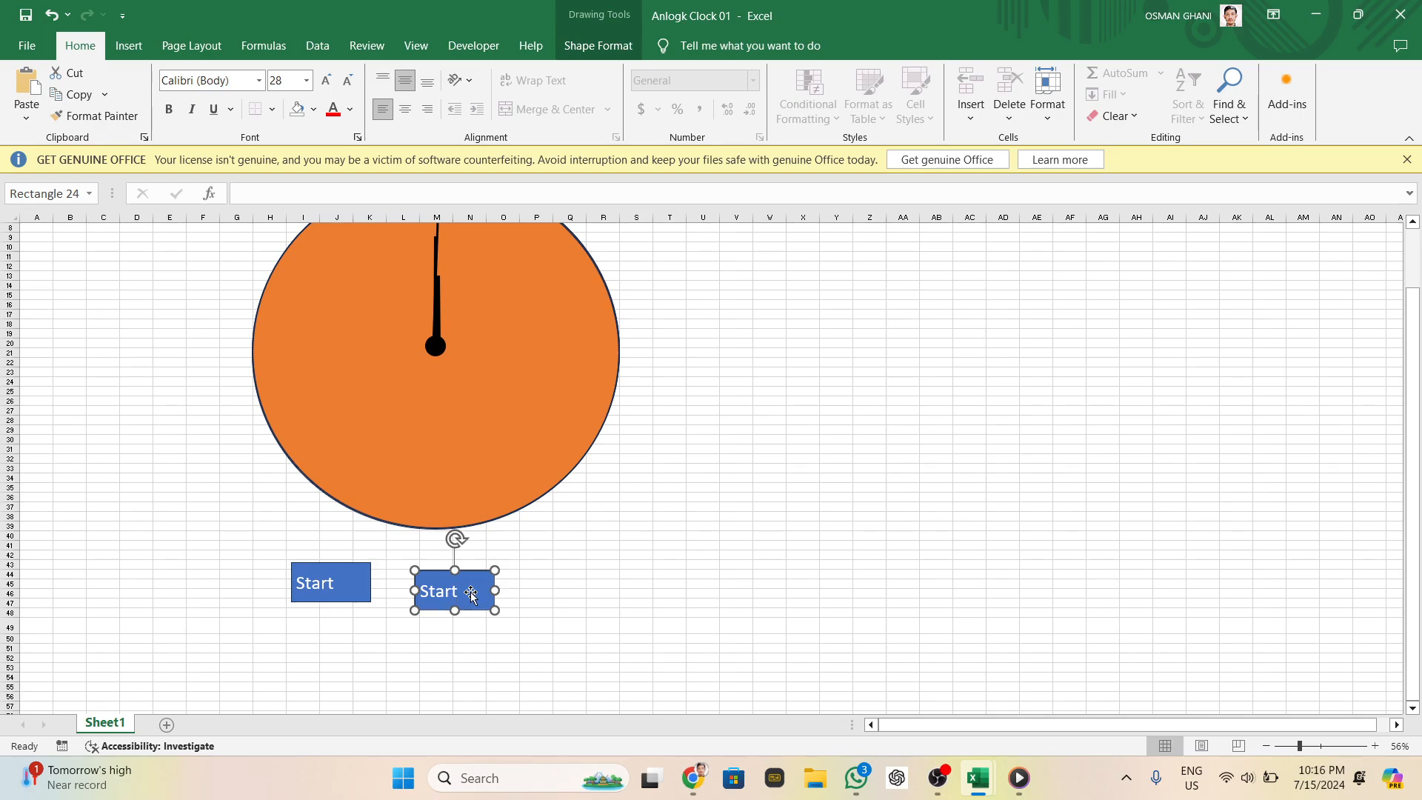
click(471, 592)
click(413, 669)
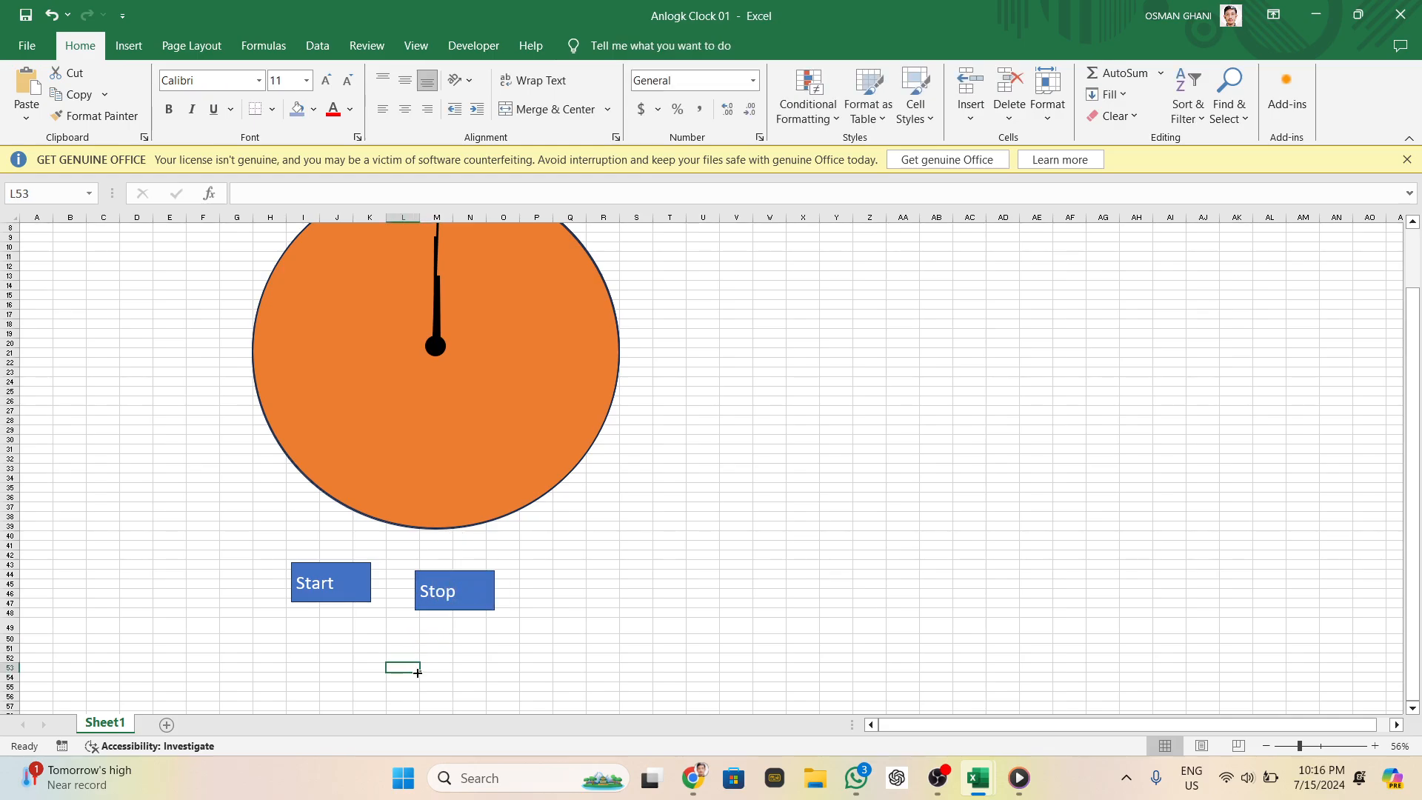
Assign the SetClock macro to the Start rectangle
right_click(346, 583)
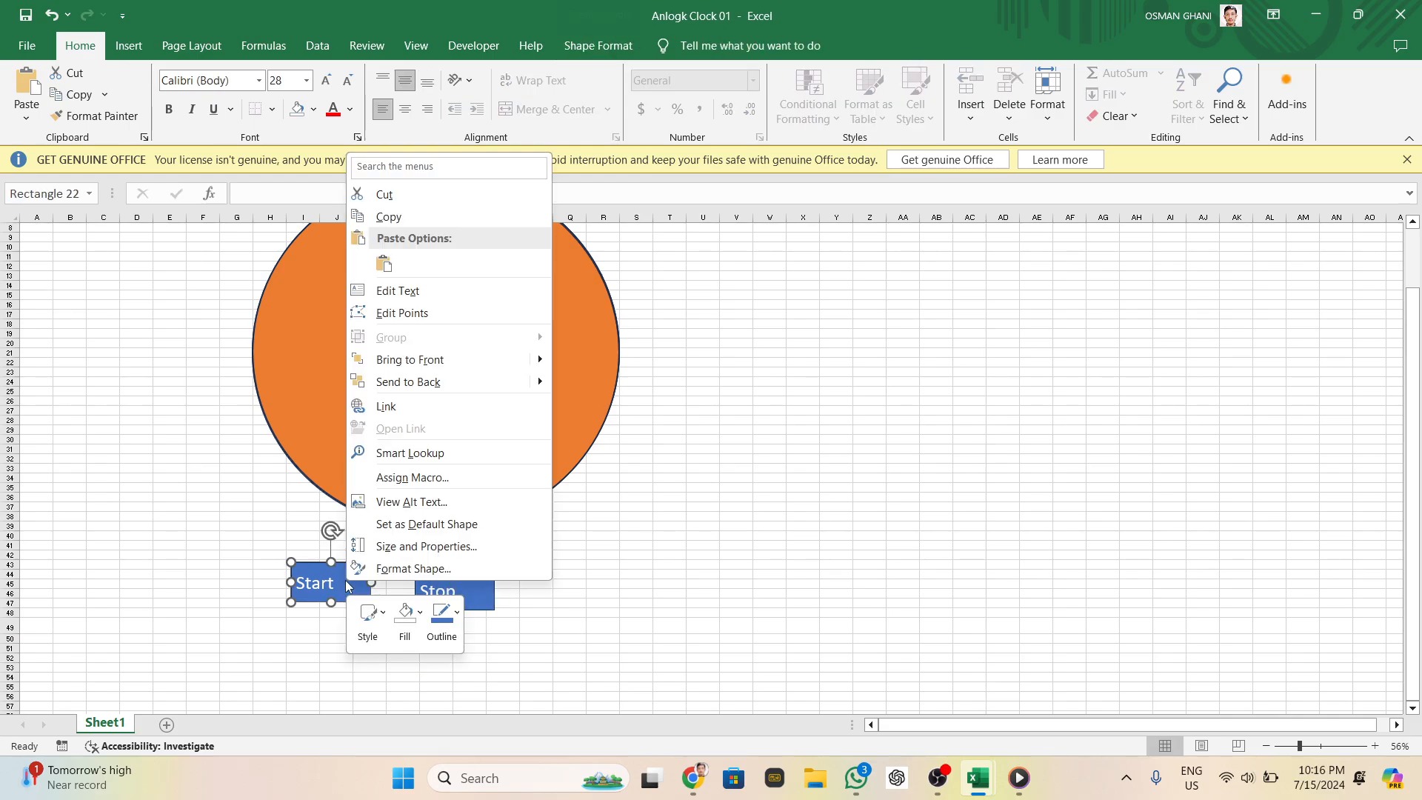
click(412, 477)
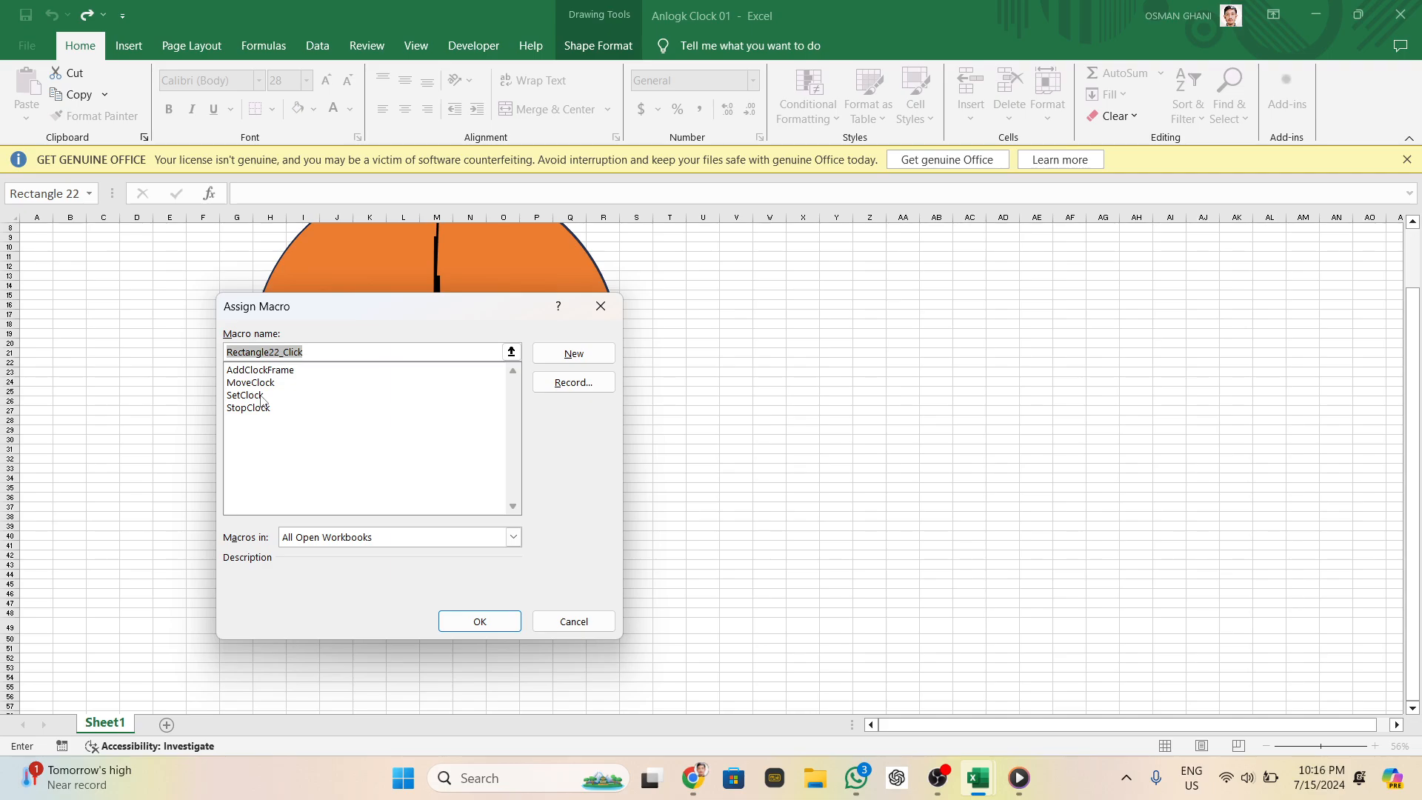
click(260, 397)
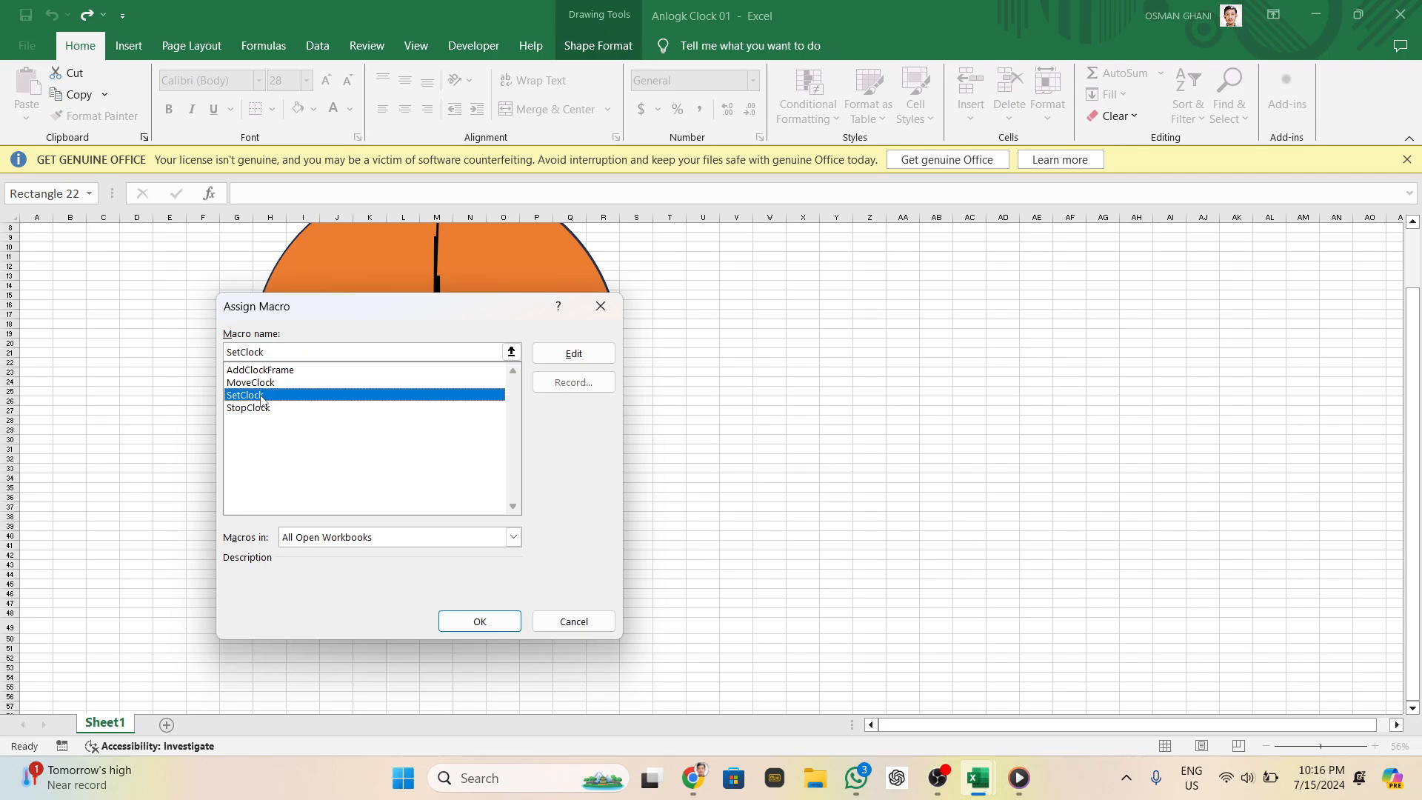
click(459, 622)
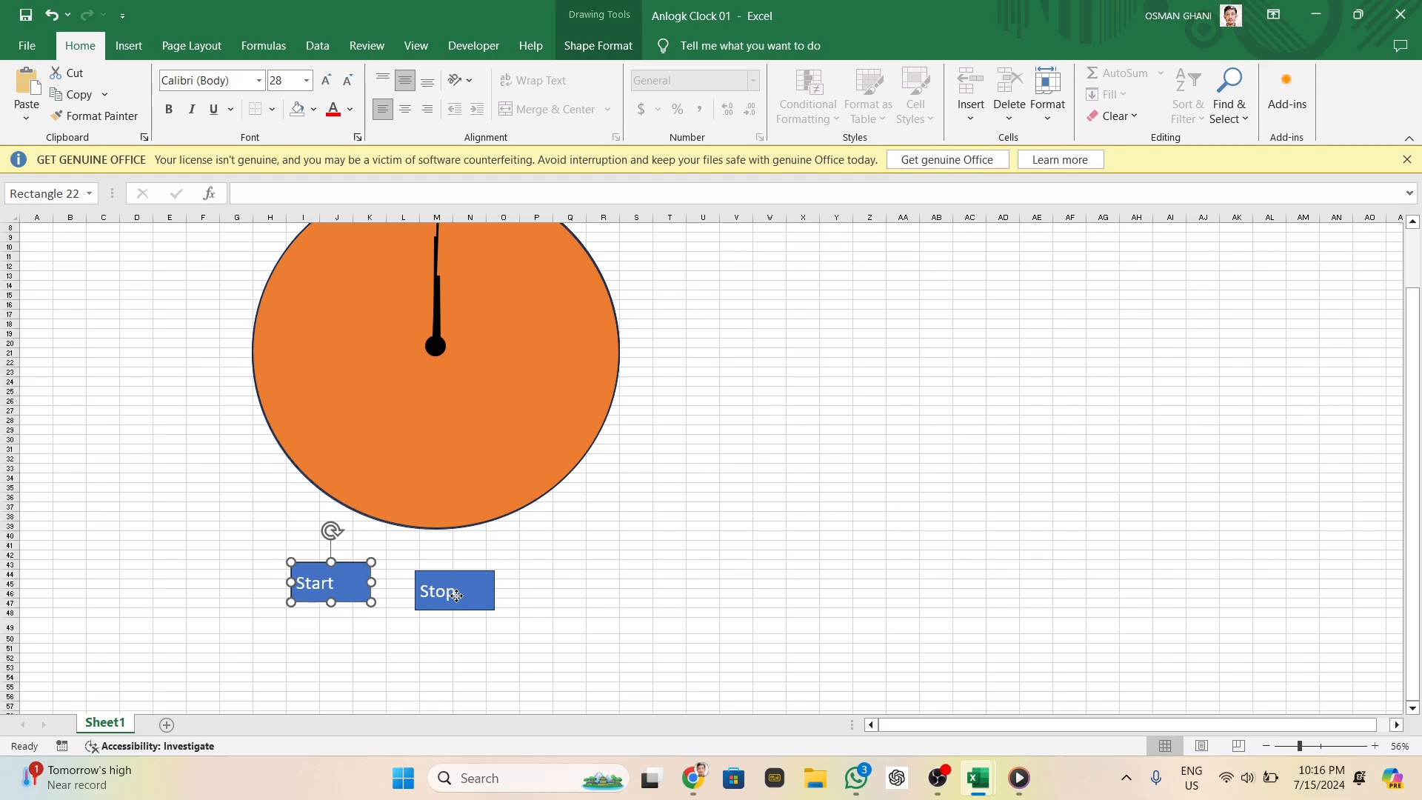
Assign the StopClock macro to the Stop rectangle and deselect the shape
right_click(457, 595)
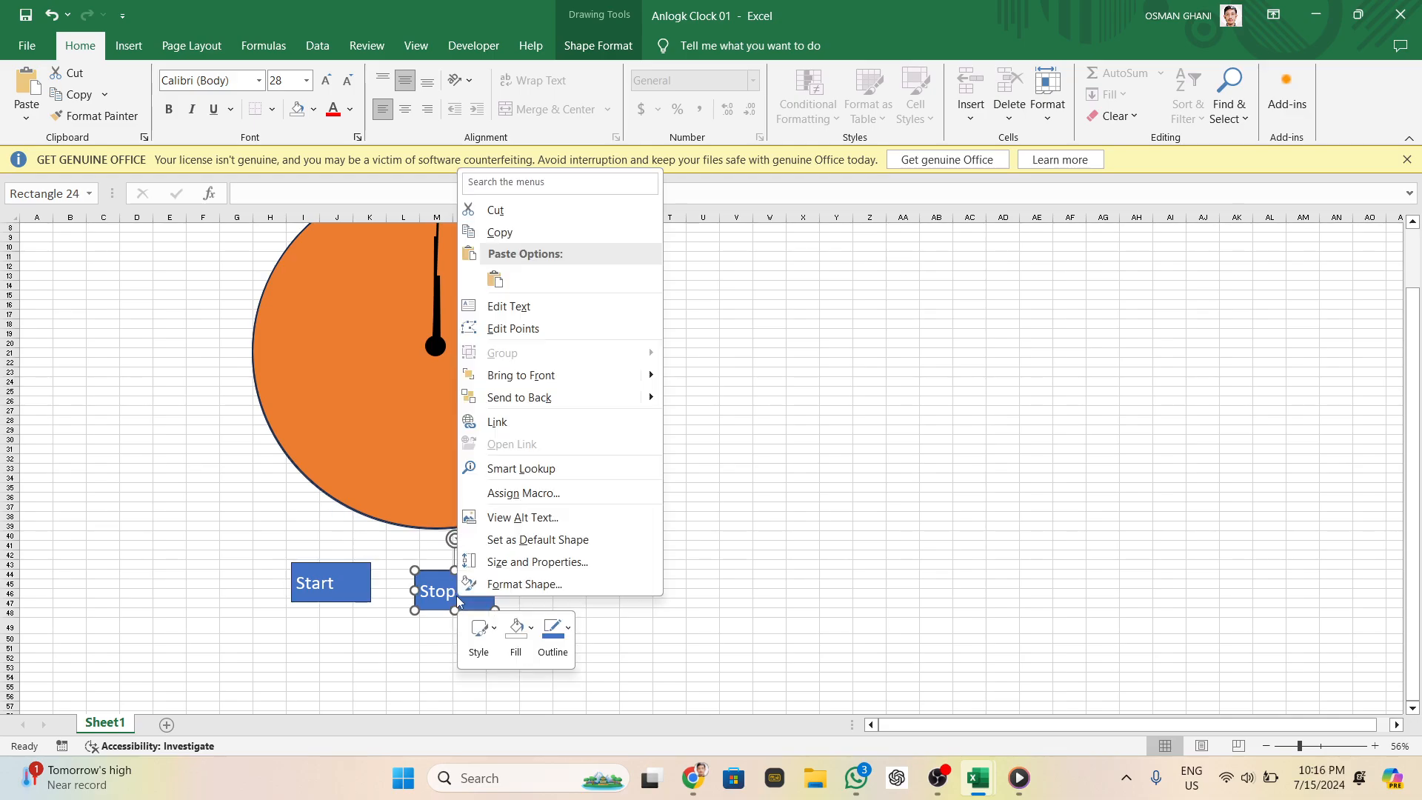
click(536, 493)
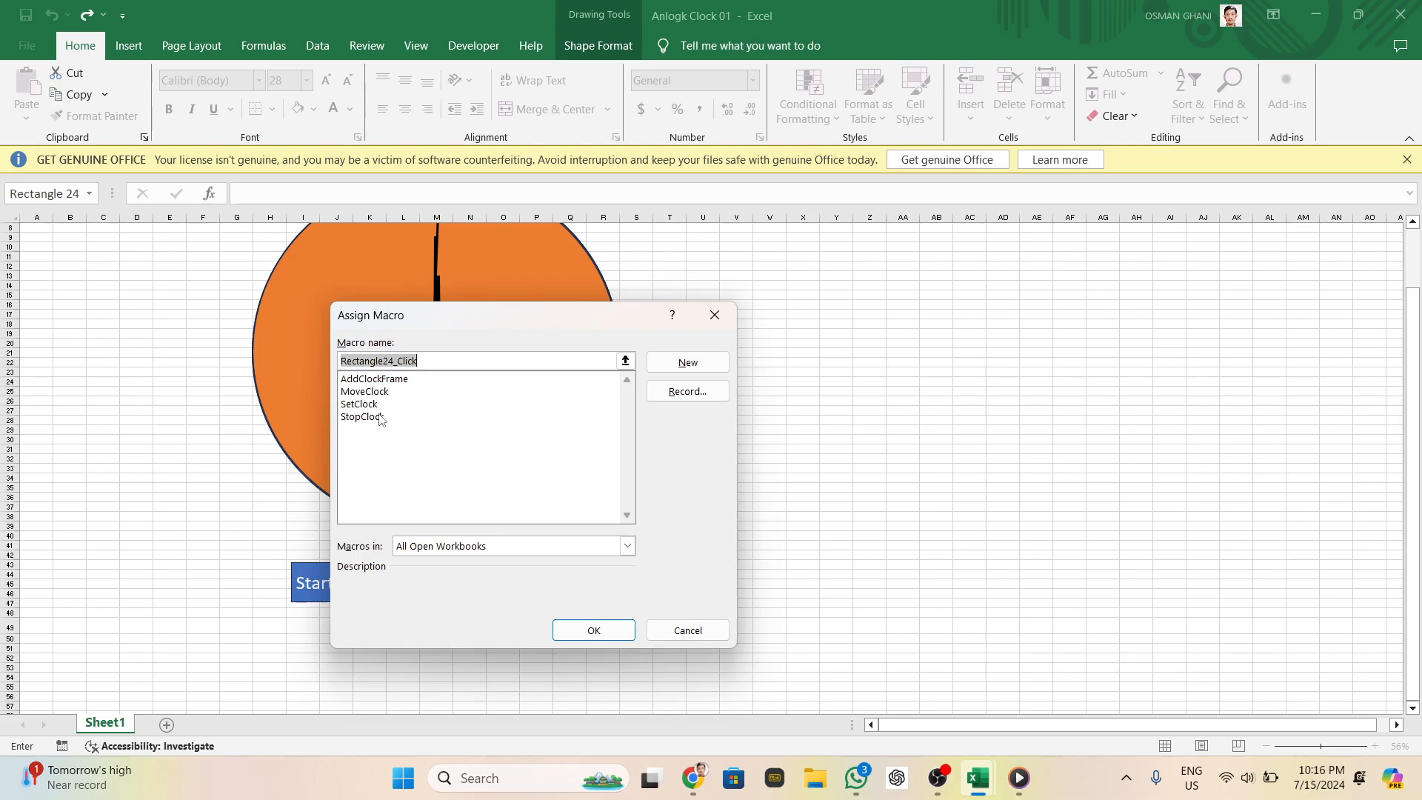
click(381, 418)
click(613, 631)
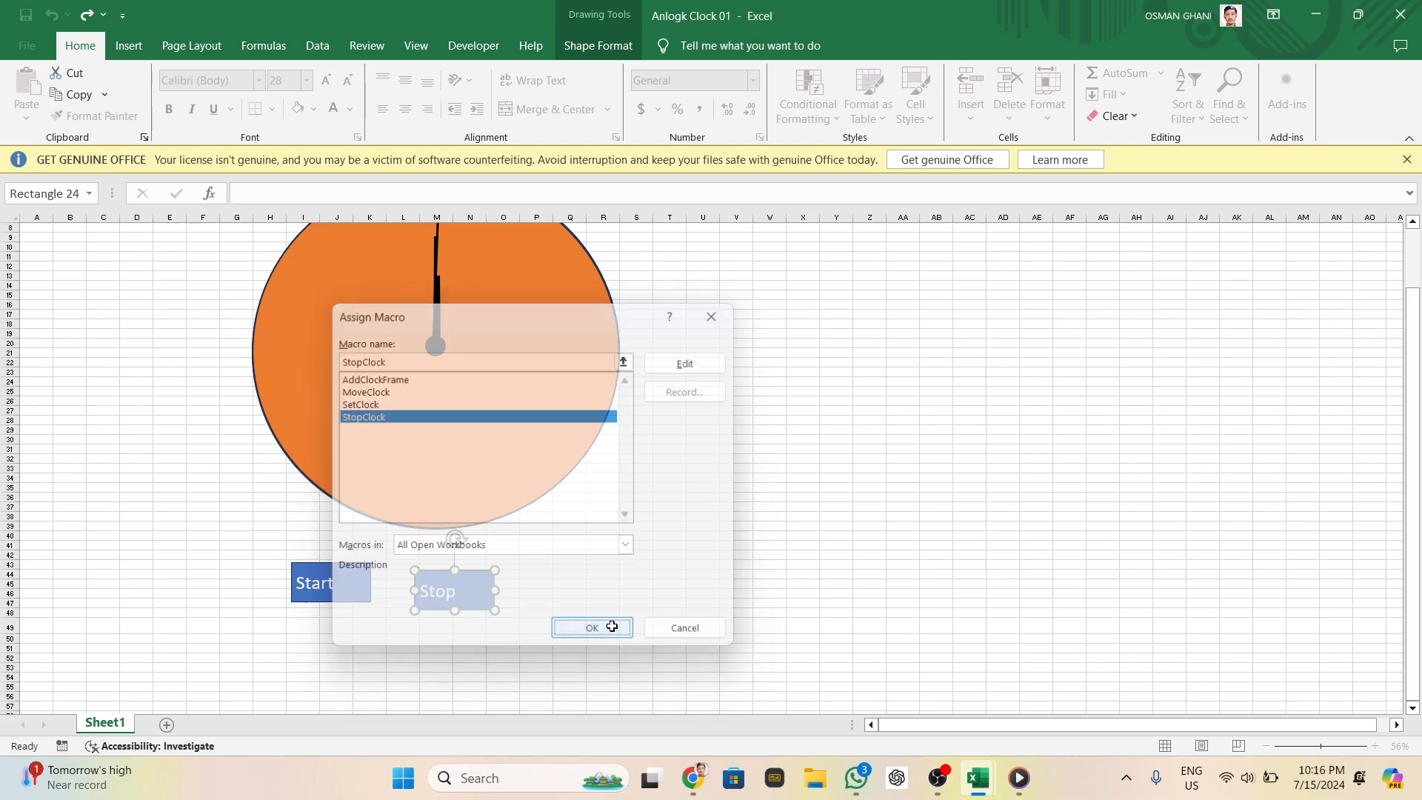
click(667, 624)
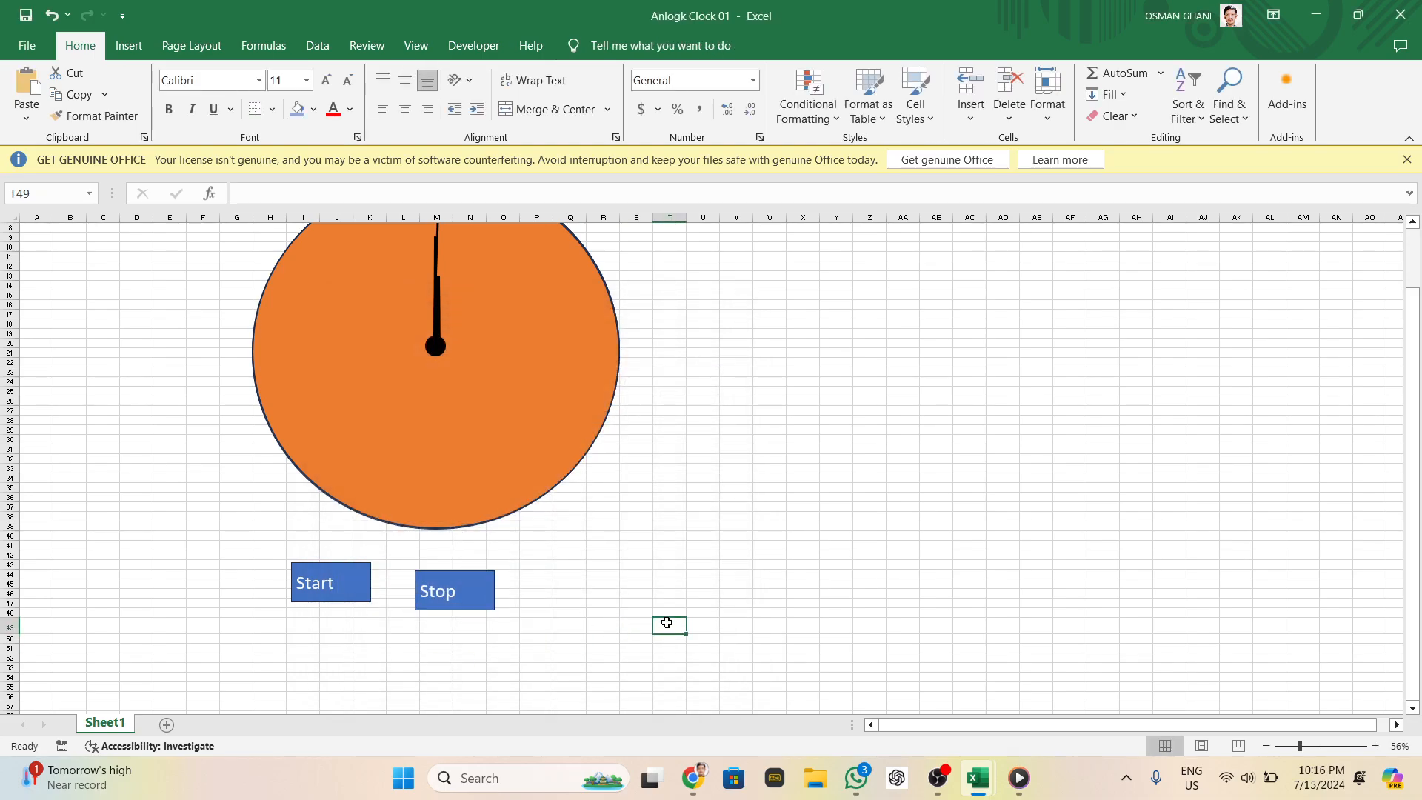
Start the clock with the Start shape and check how the hands move on the whole face
click(330, 591)
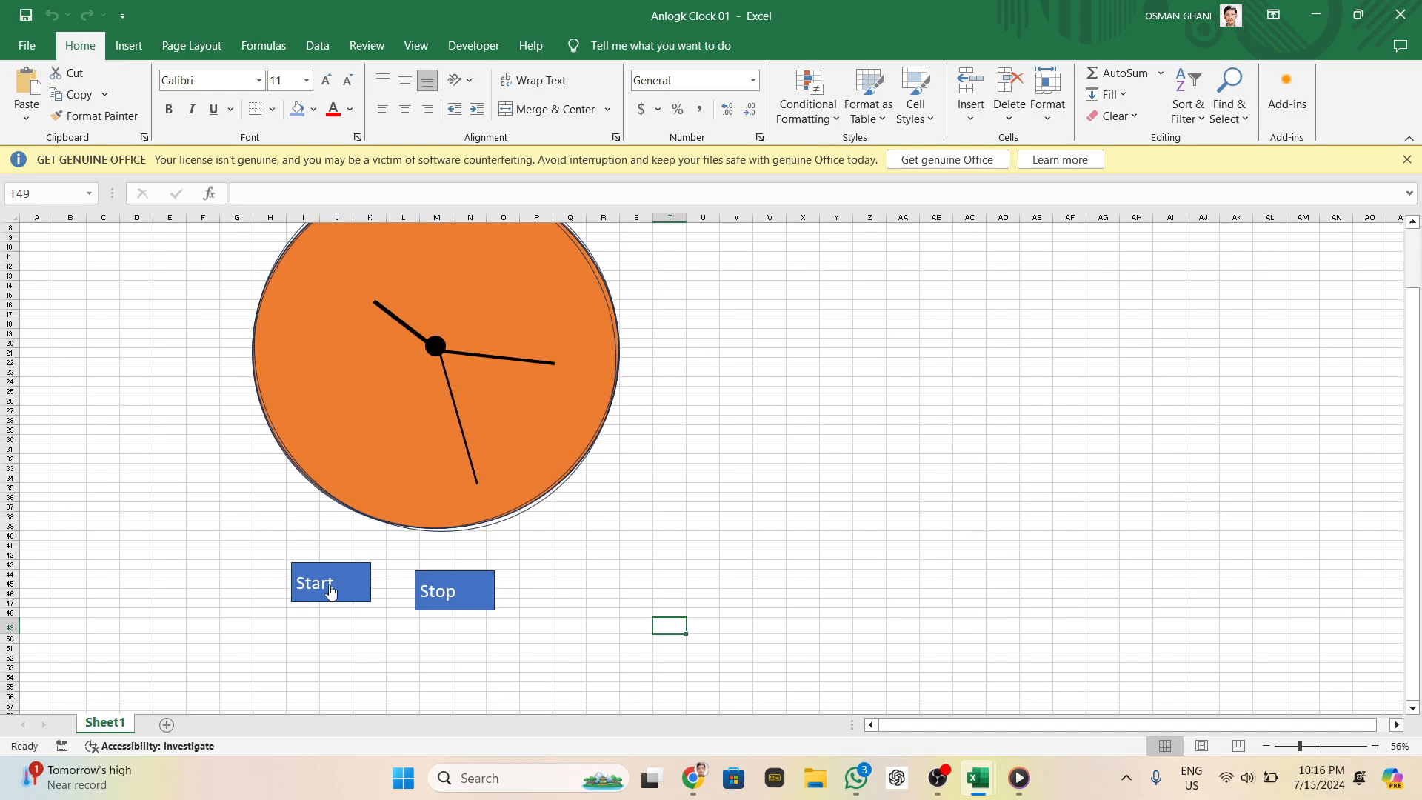
scroll(330, 585, up, 2)
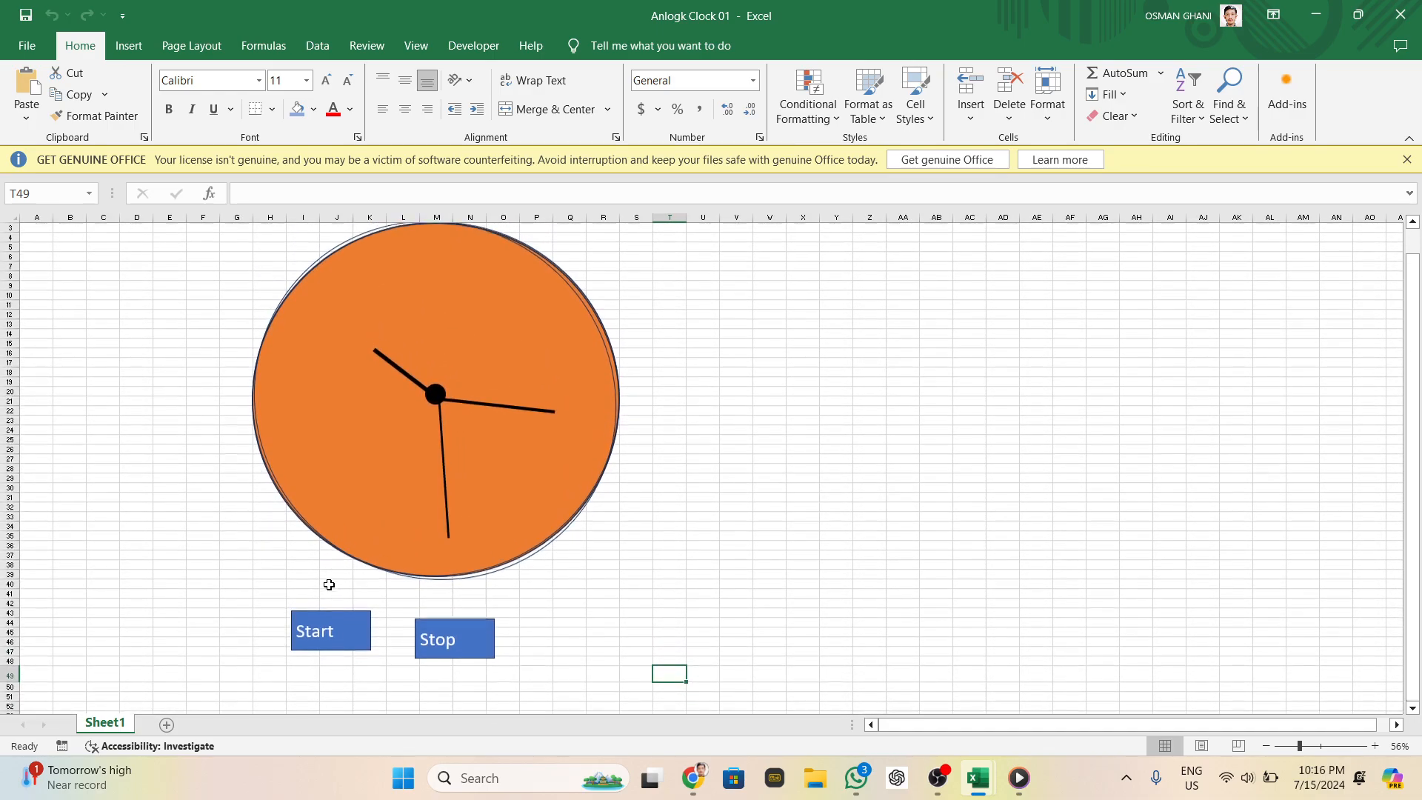
click(677, 543)
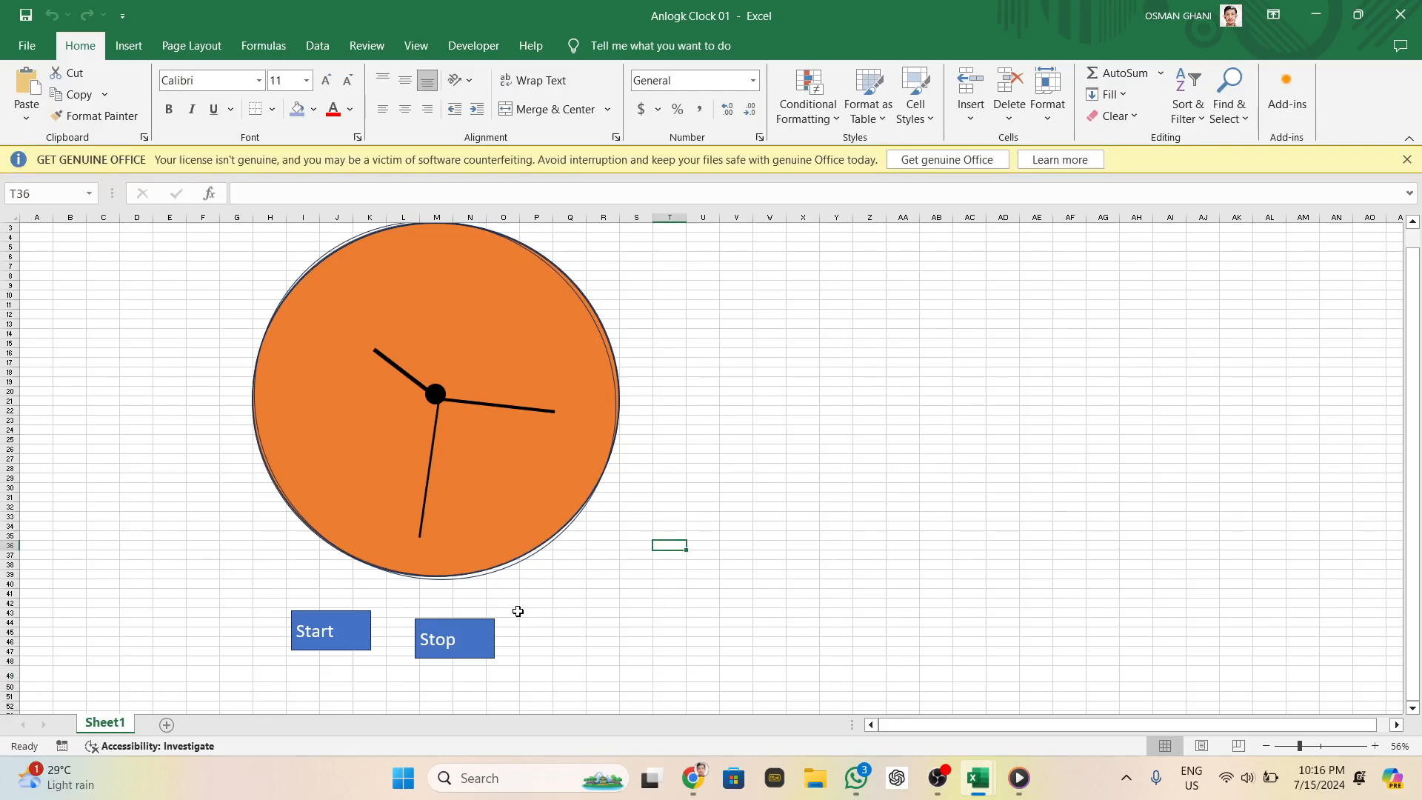
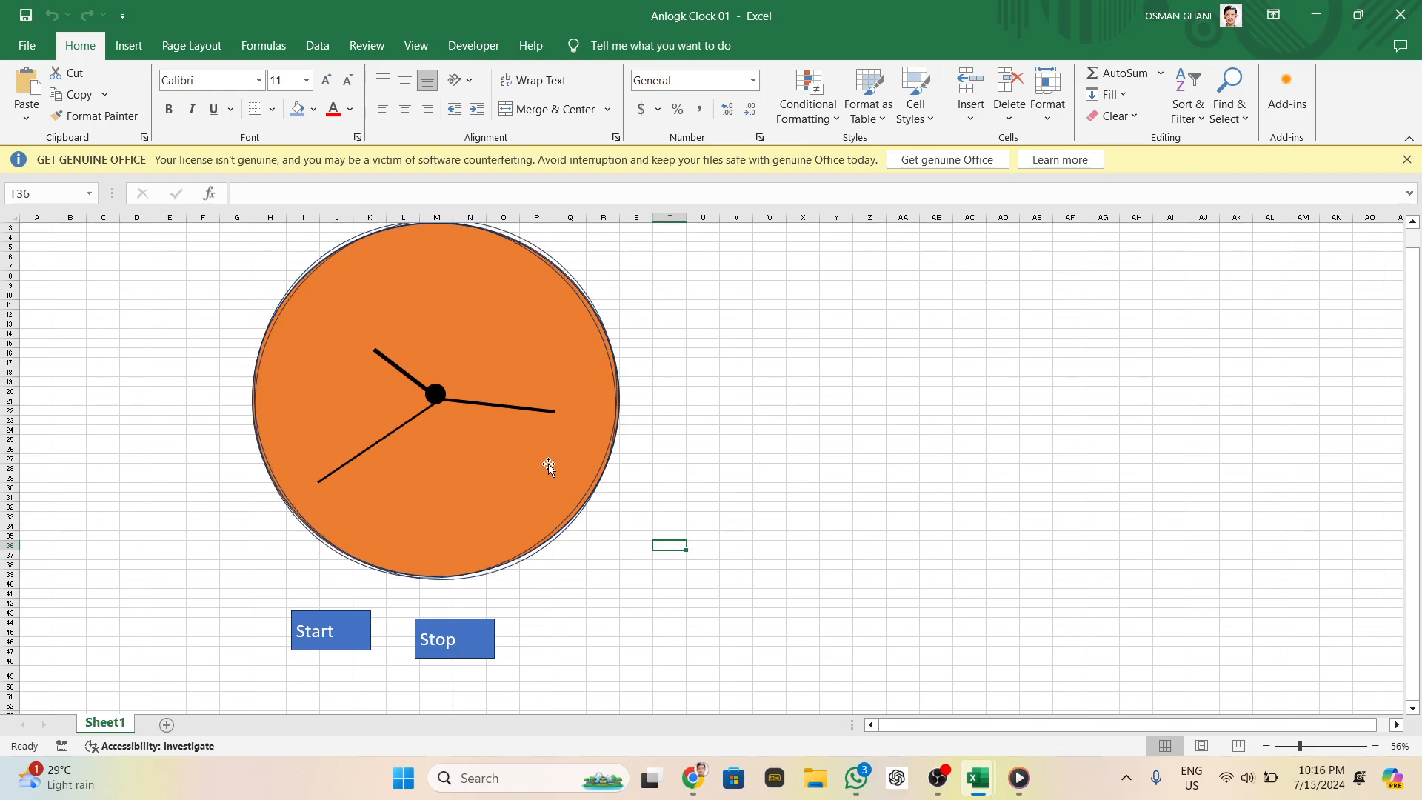
scroll(691, 303, up, 1)
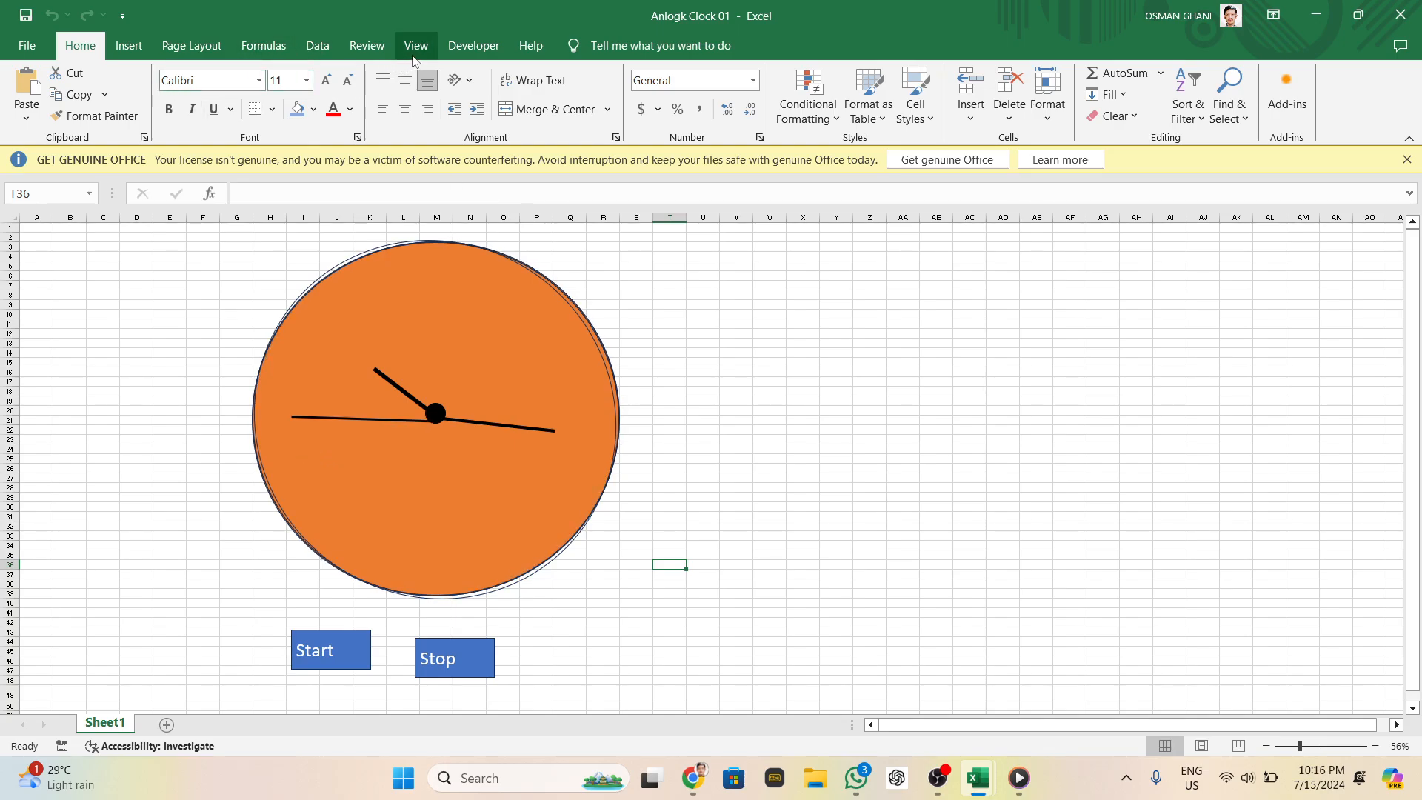
Draw a short vertical line about 0.42" high as the 12 o'clock tick, ending on the clock face's upper edge
click(128, 45)
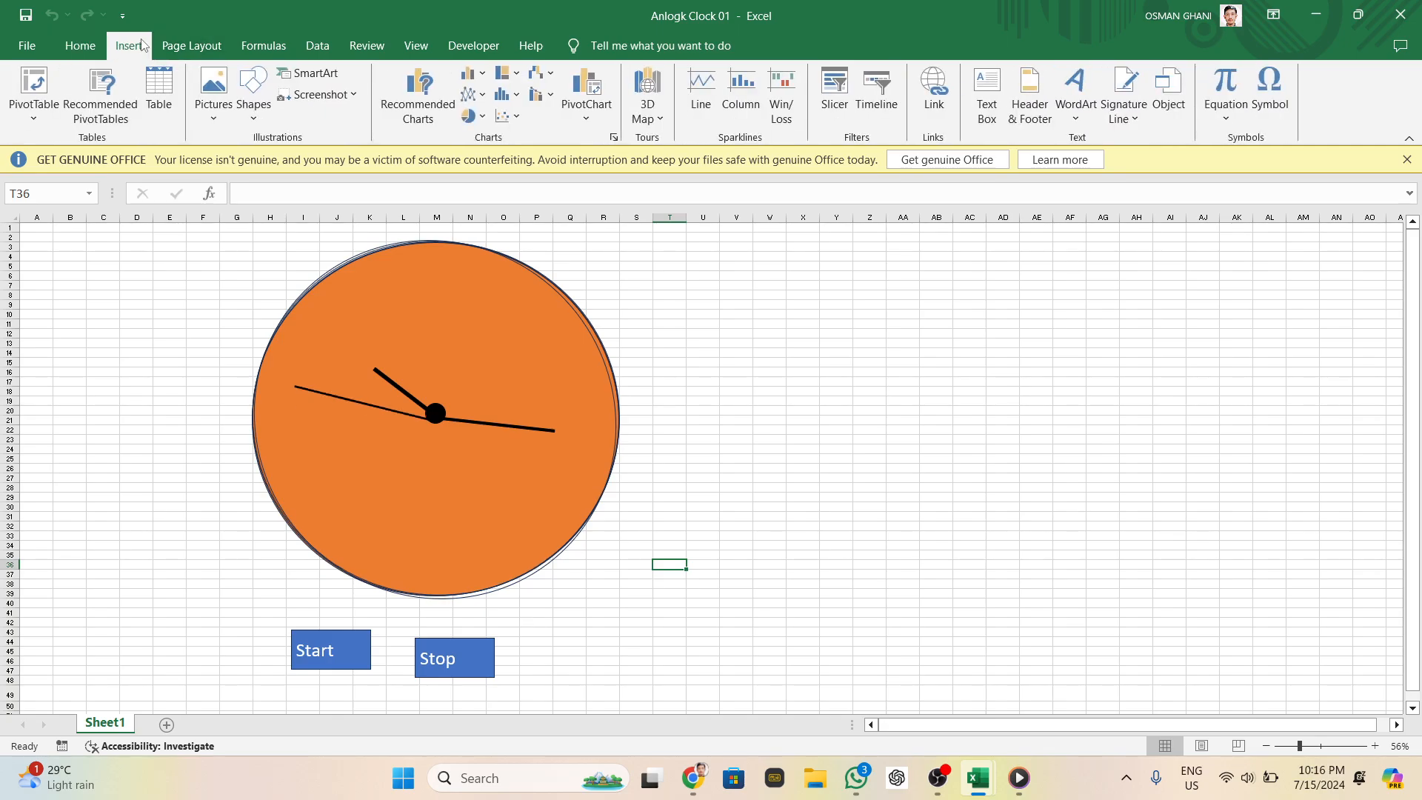
click(252, 93)
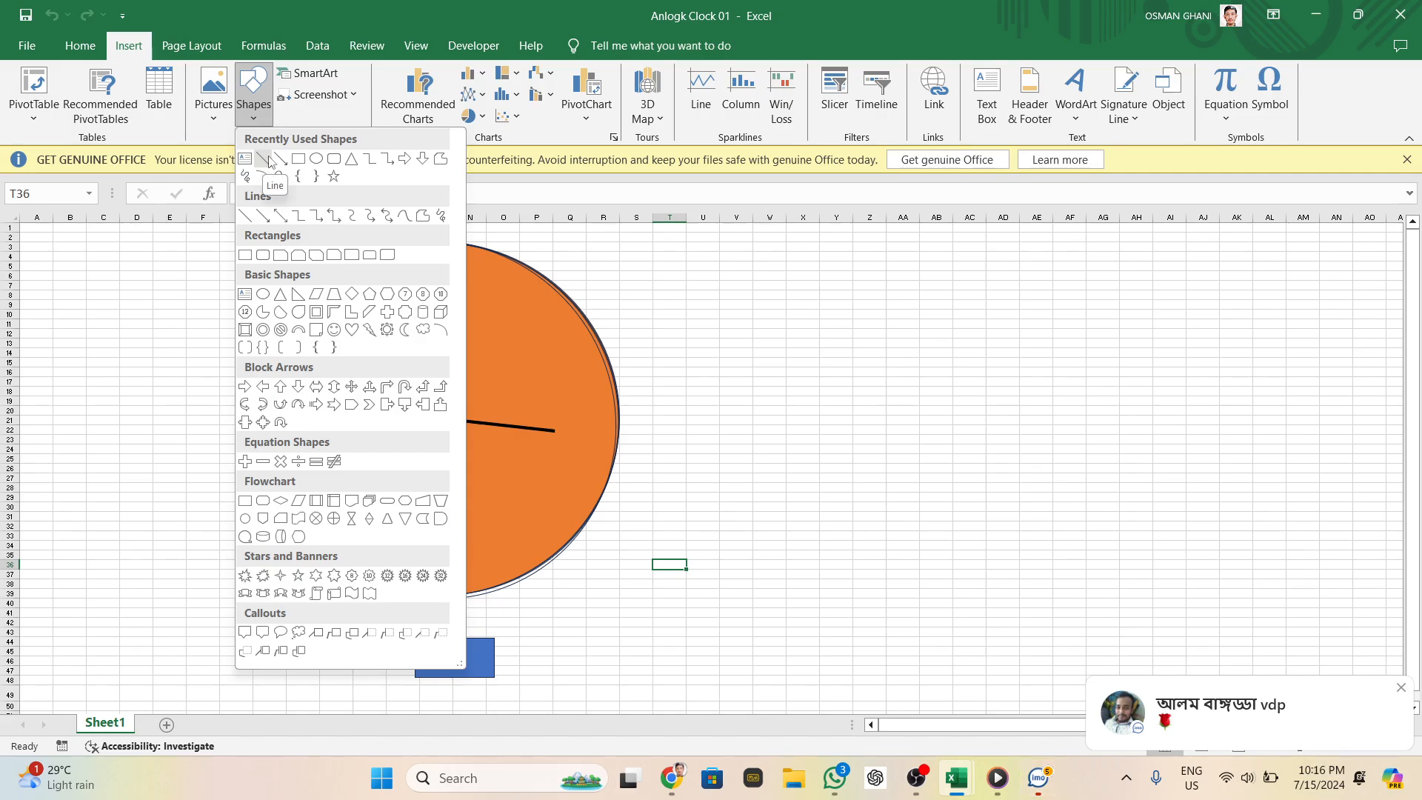
click(269, 162)
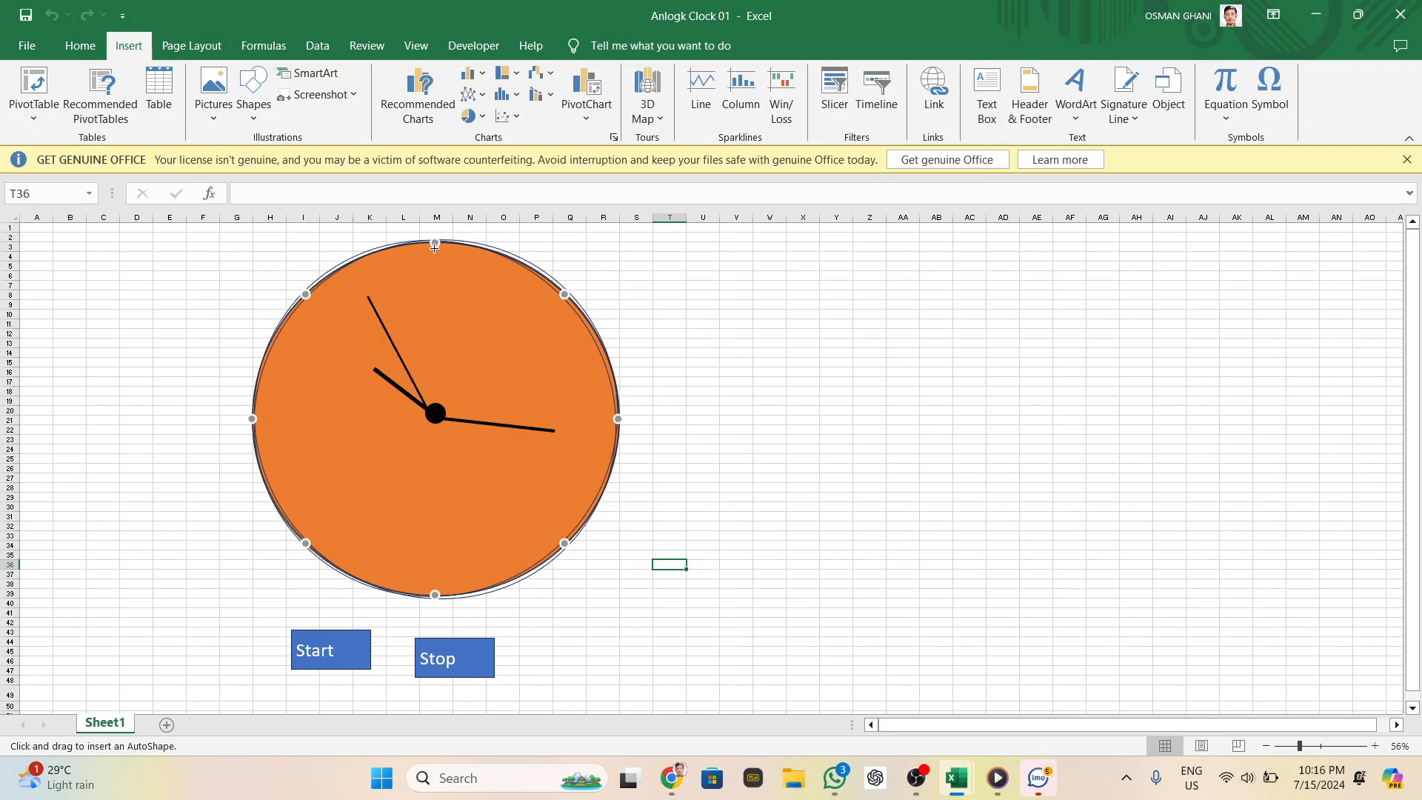
drag(434, 265, 435, 243)
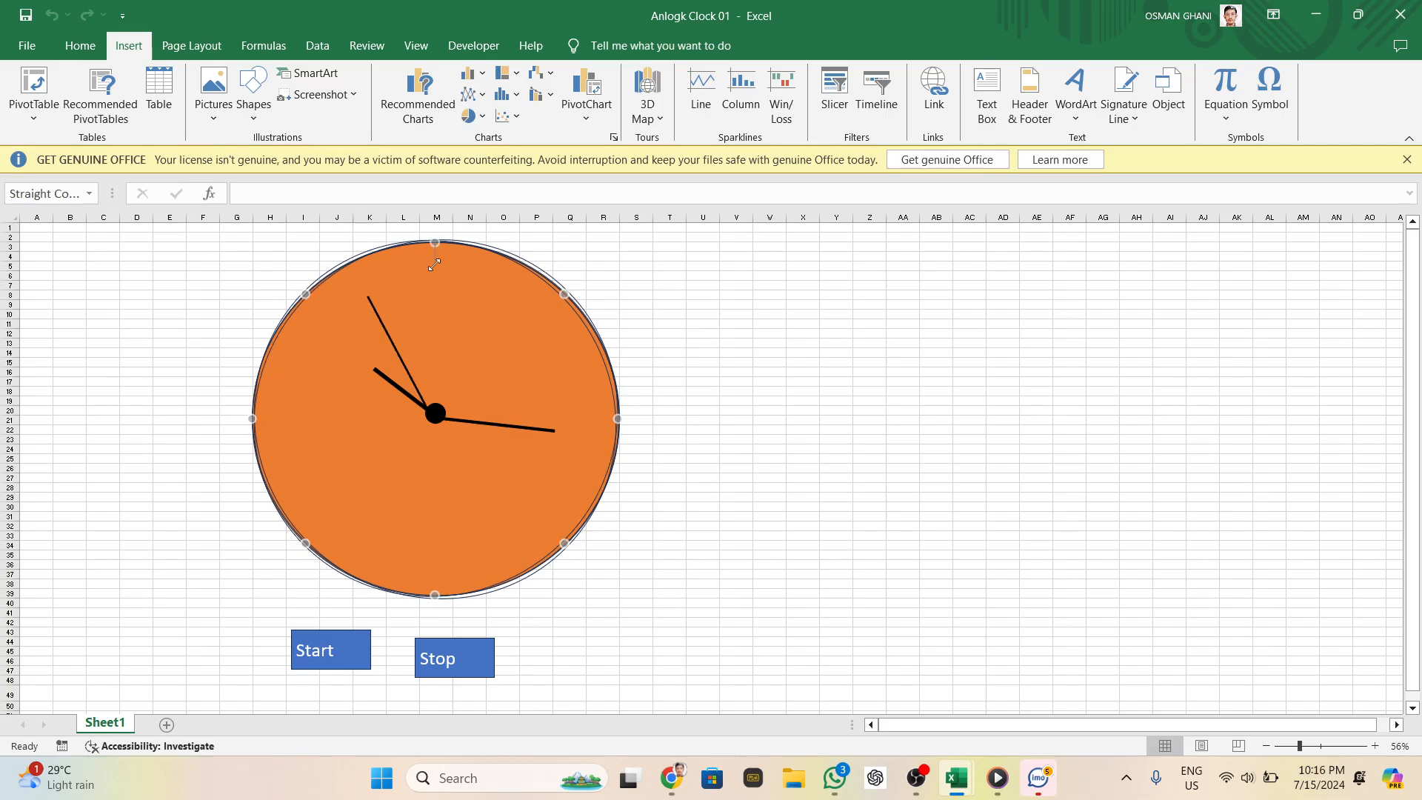
Give the 12 o'clock tick a thicker outline and colour it black
click(699, 102)
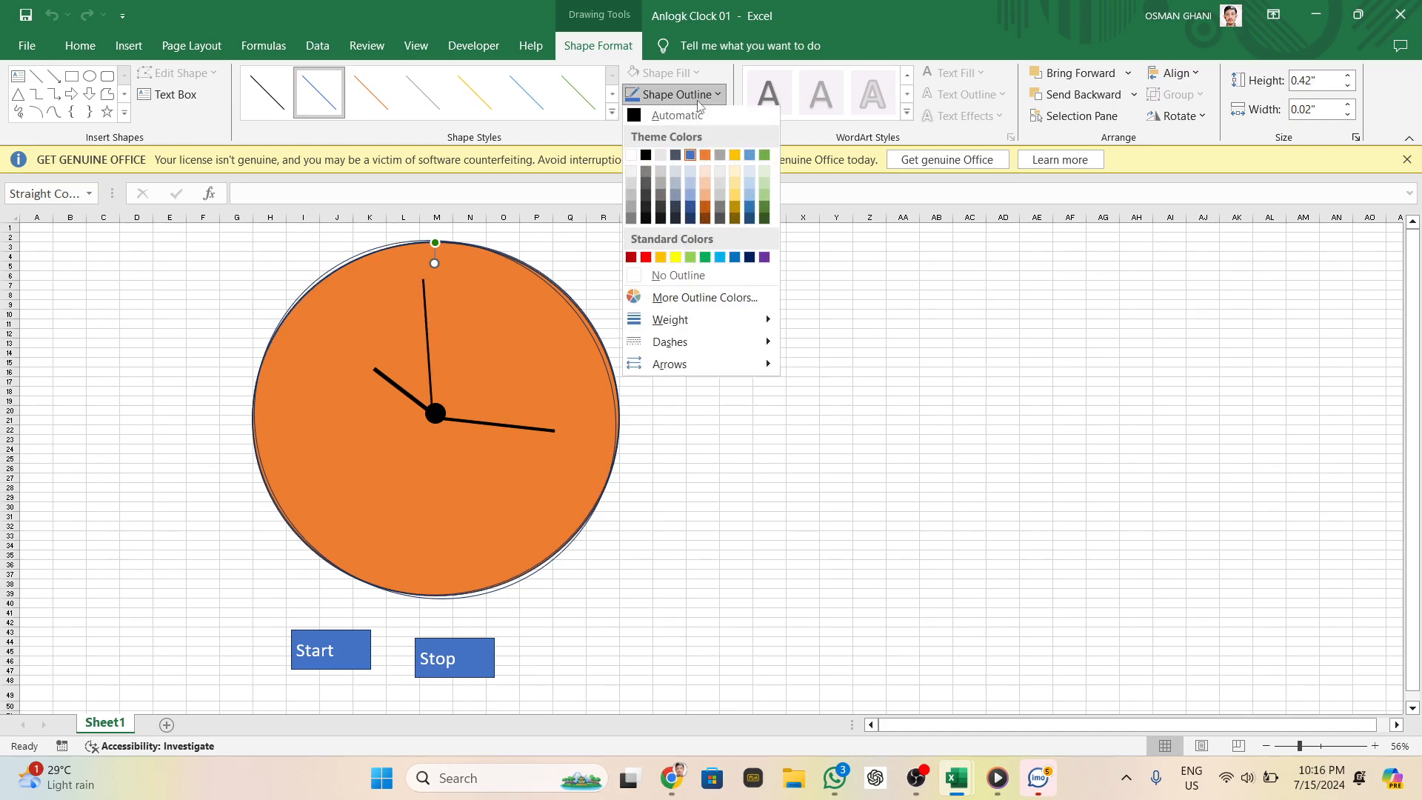
mouse_move(658, 322)
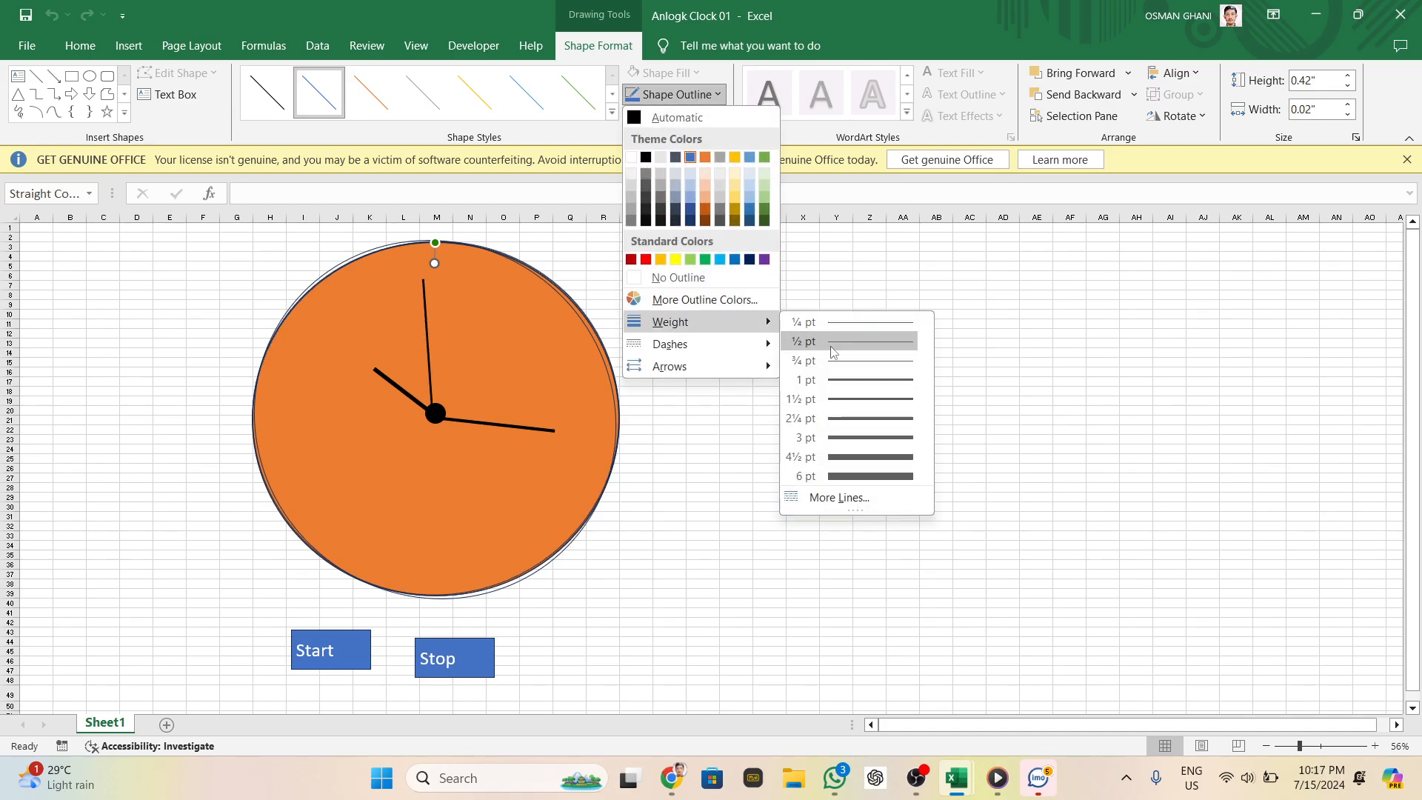
click(846, 466)
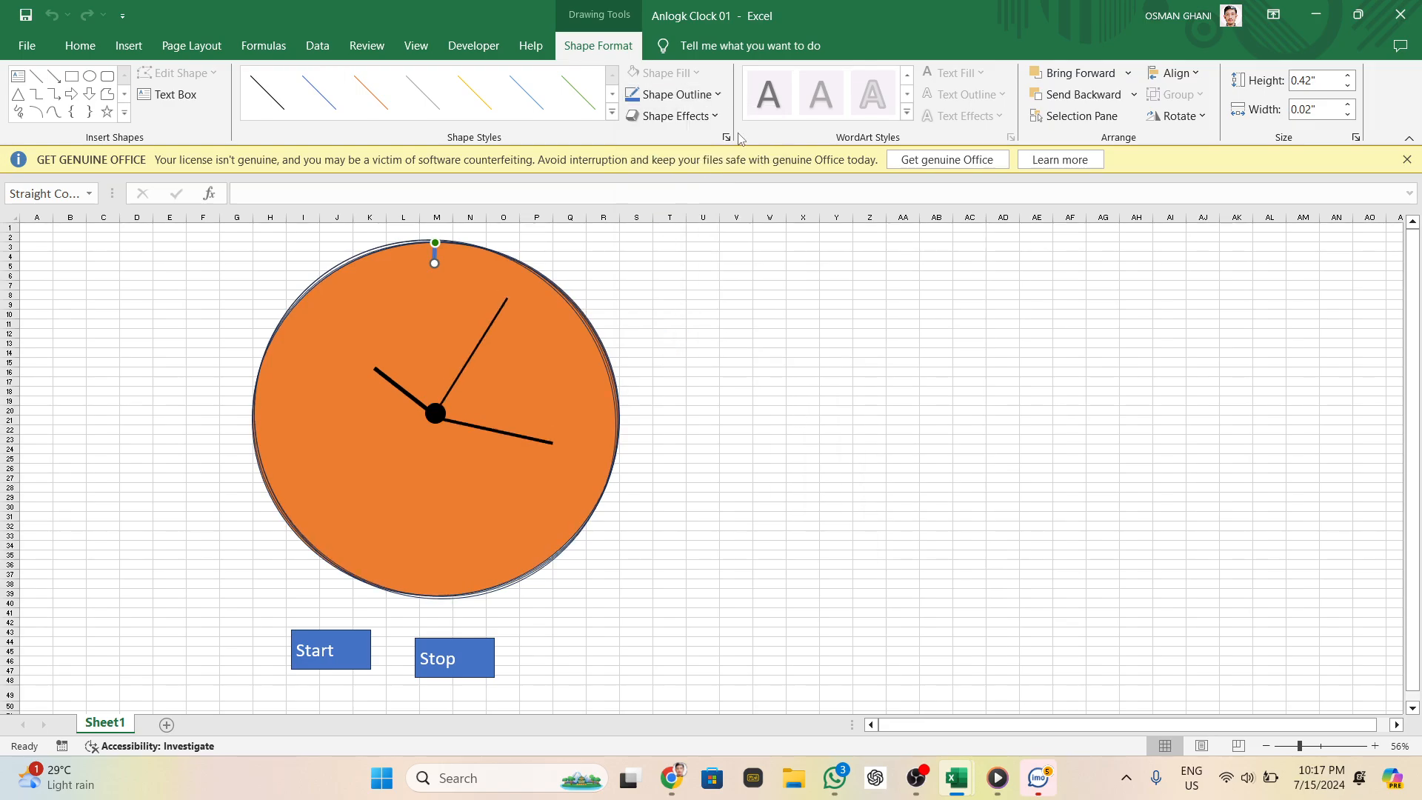
click(697, 103)
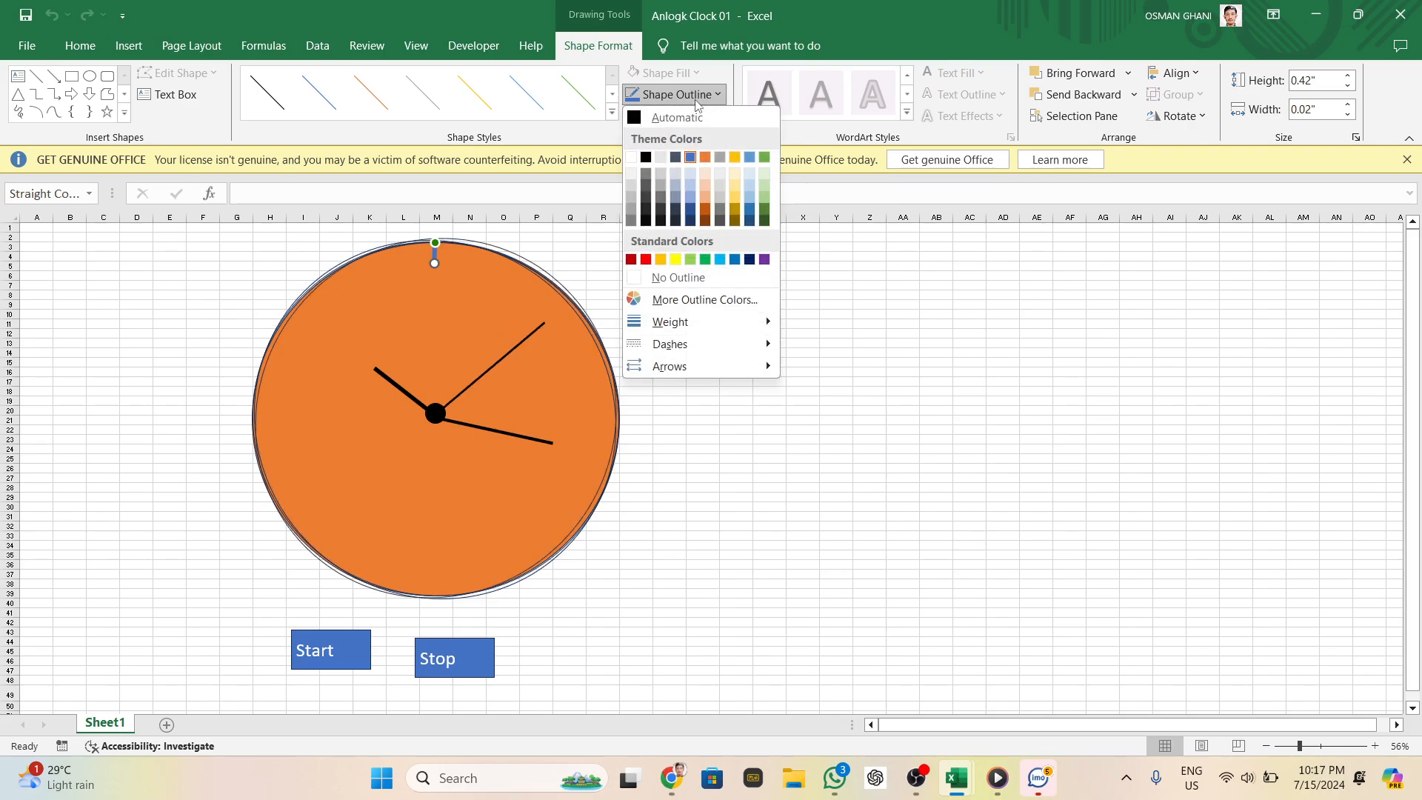
click(646, 159)
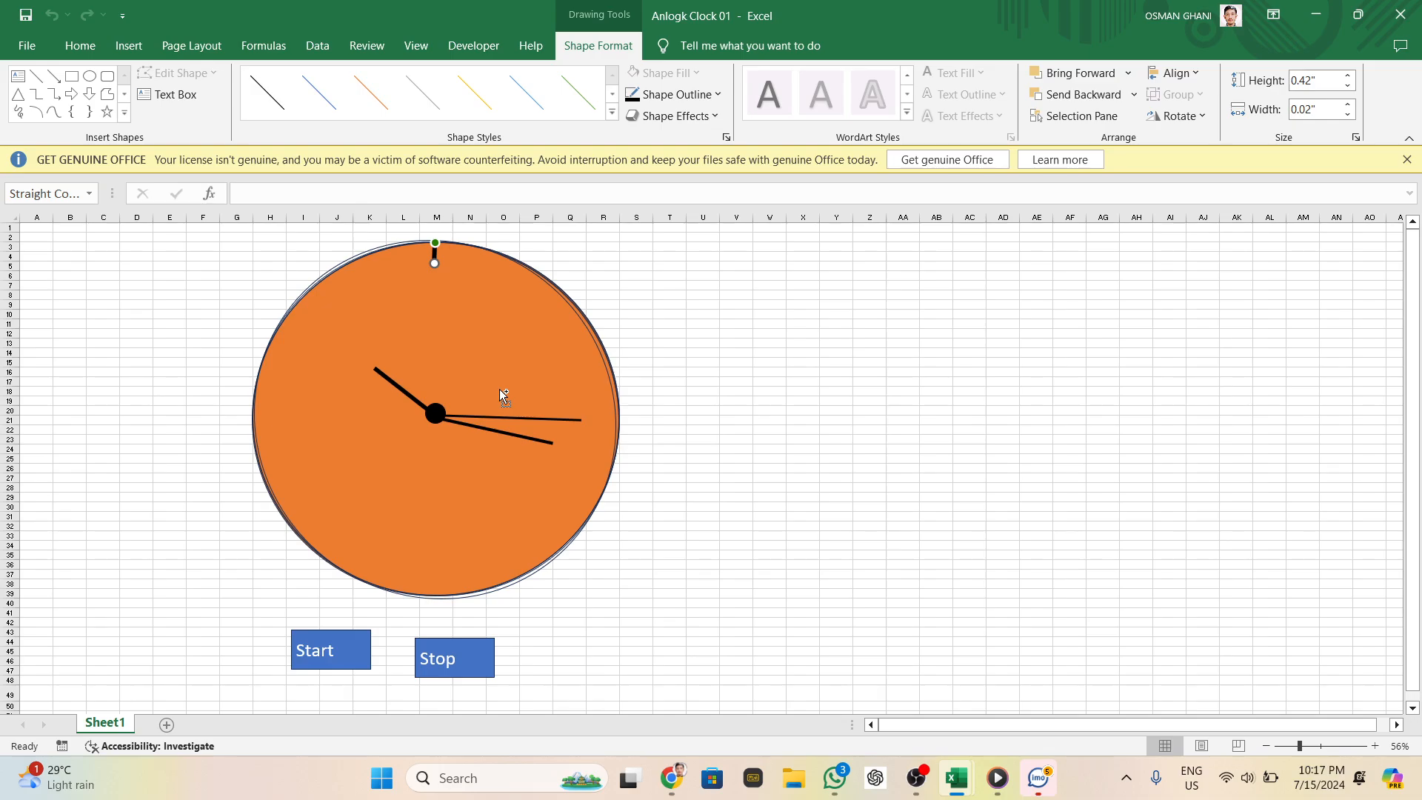
Duplicate the 12 o'clock tick and place the copy at 6 o'clock, just inside the clock face's lower edge
key(ctrl+d)
key(Down)
key(Down)
key(Down)
key(Down)
key(Down)
key(Down)
key(Down)
key(Down)
key(Down)
key(Down)
key(Down)
key(Down)
key(Down)
key(Down)
key(Down)
key(Down)
key(Down)
key(Down)
key(Down)
key(Down)
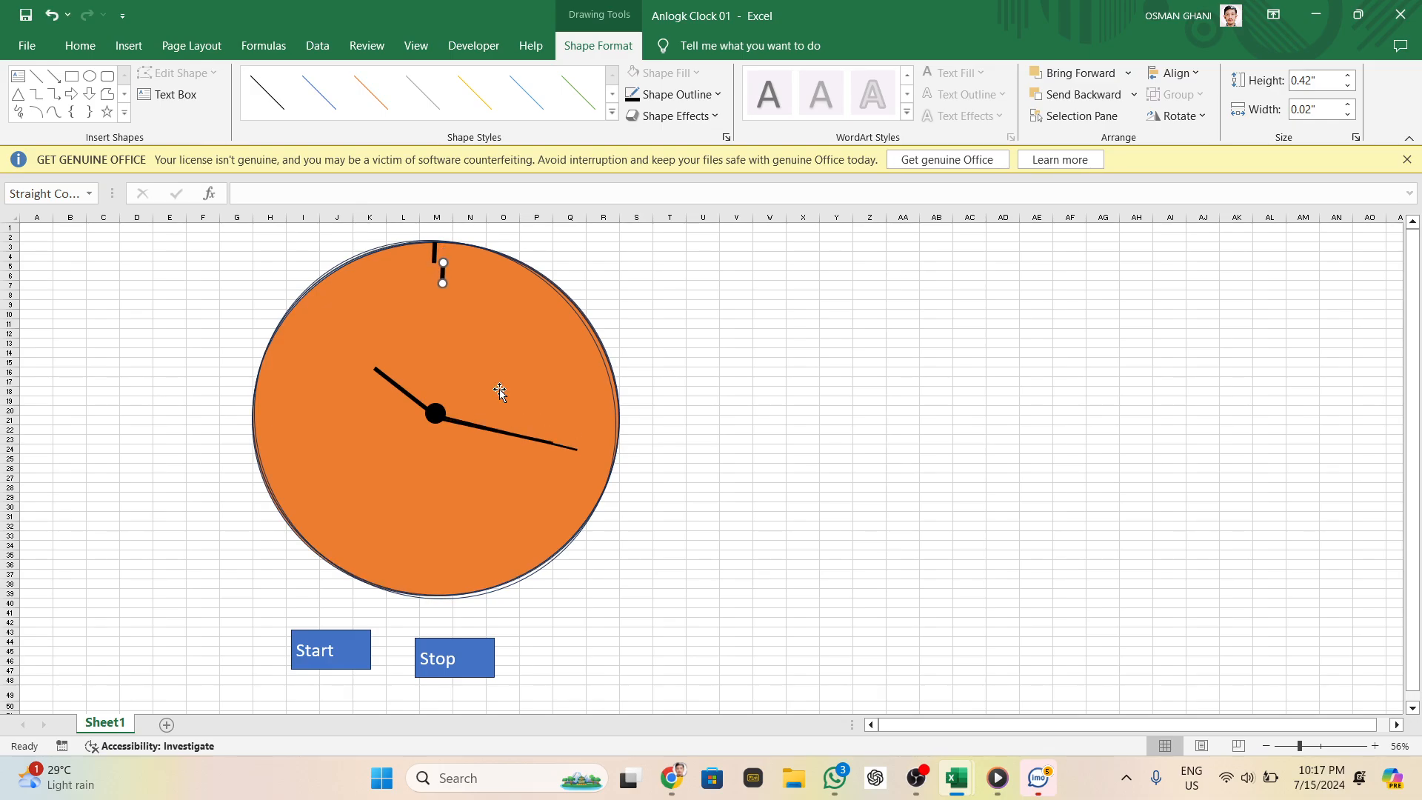
key(Down)
key(Down)
key(Down)
key(Down)
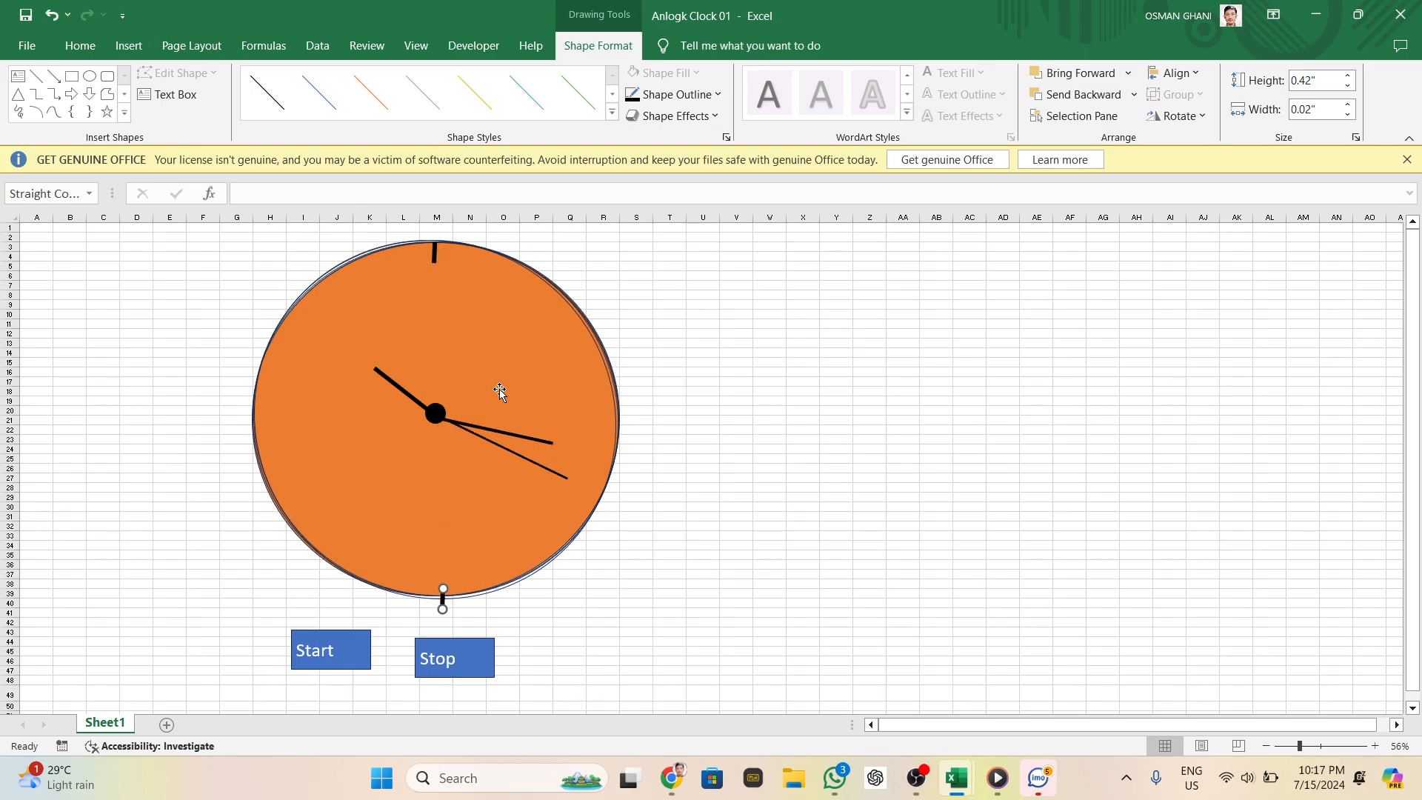
key(Up)
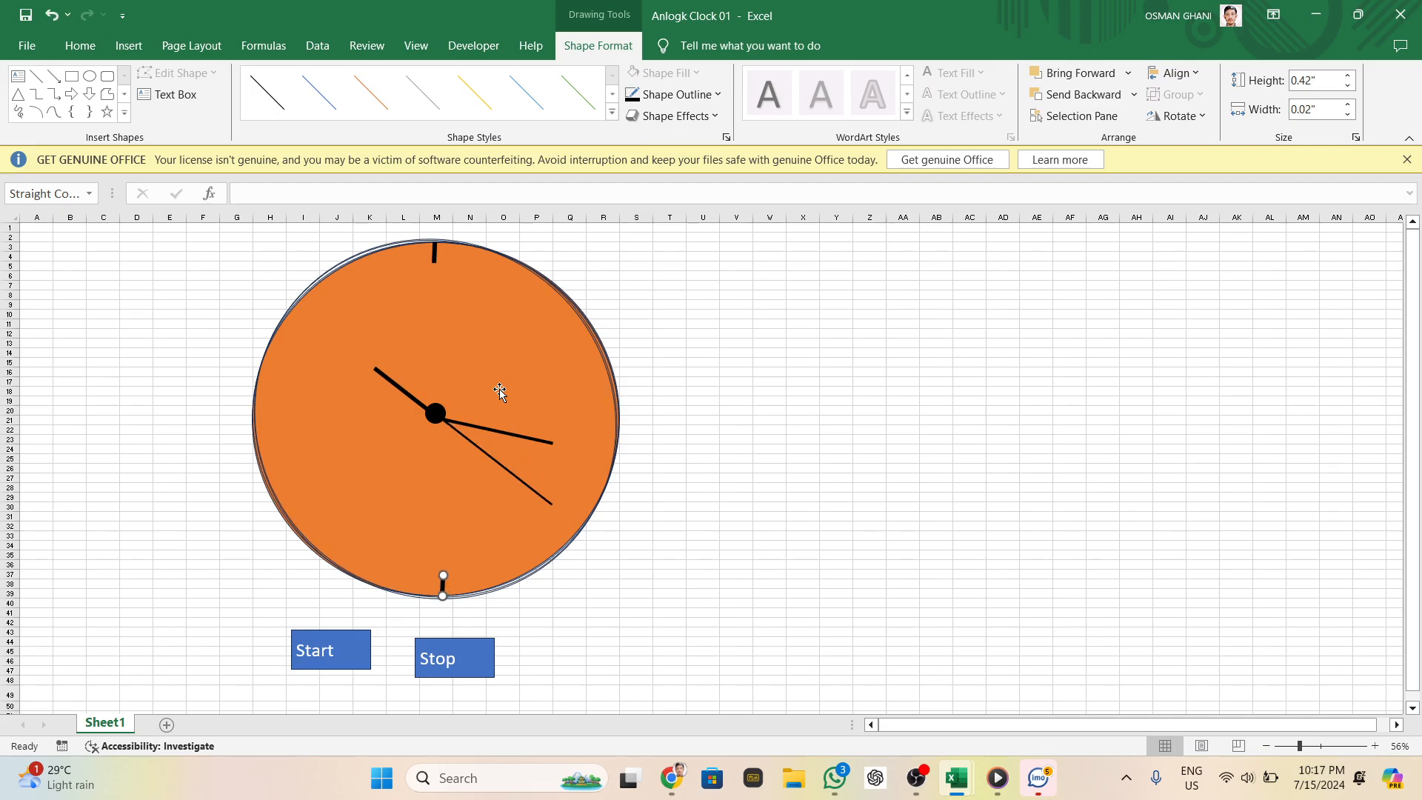
key(ctrl+Left)
key(ctrl+Left)
key(ctrl+Left)
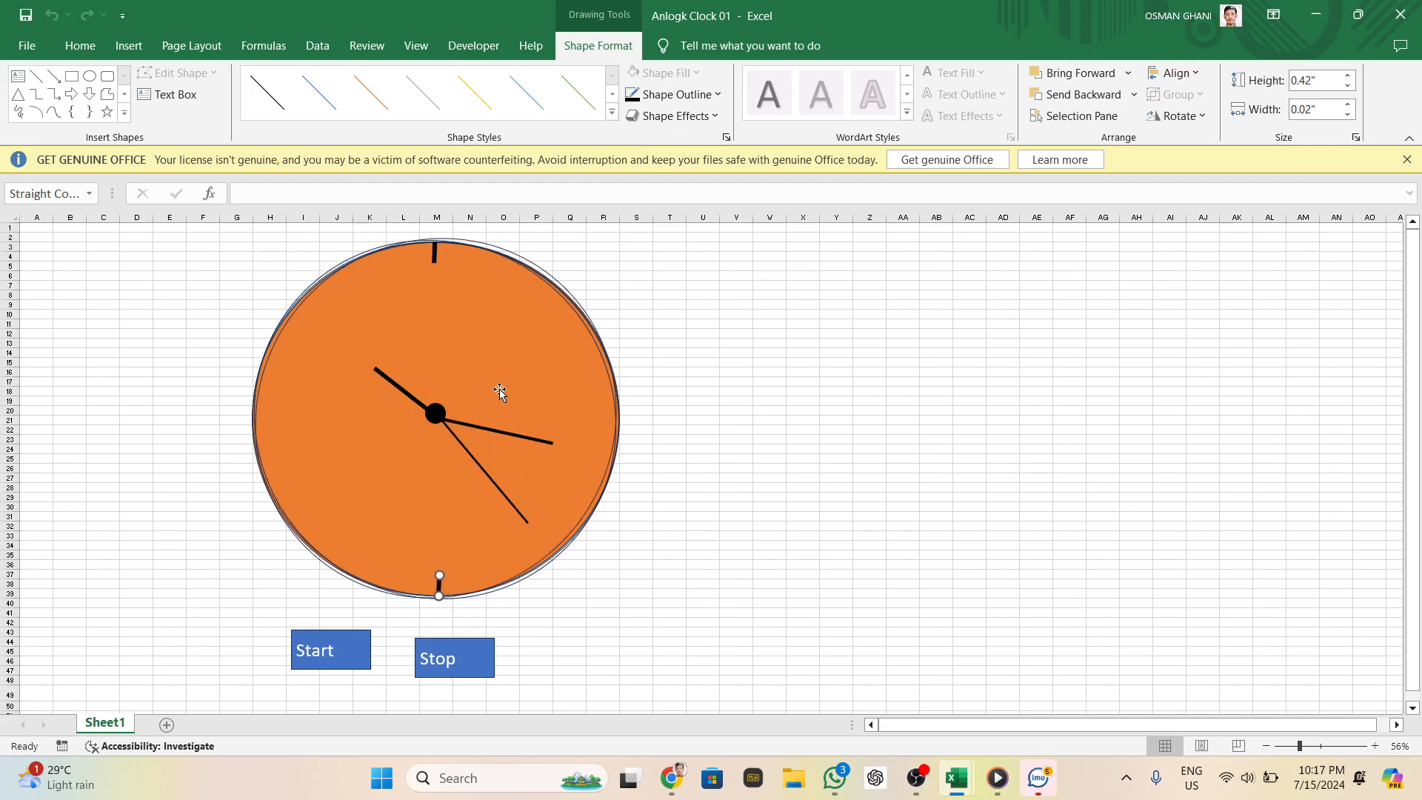
click(694, 472)
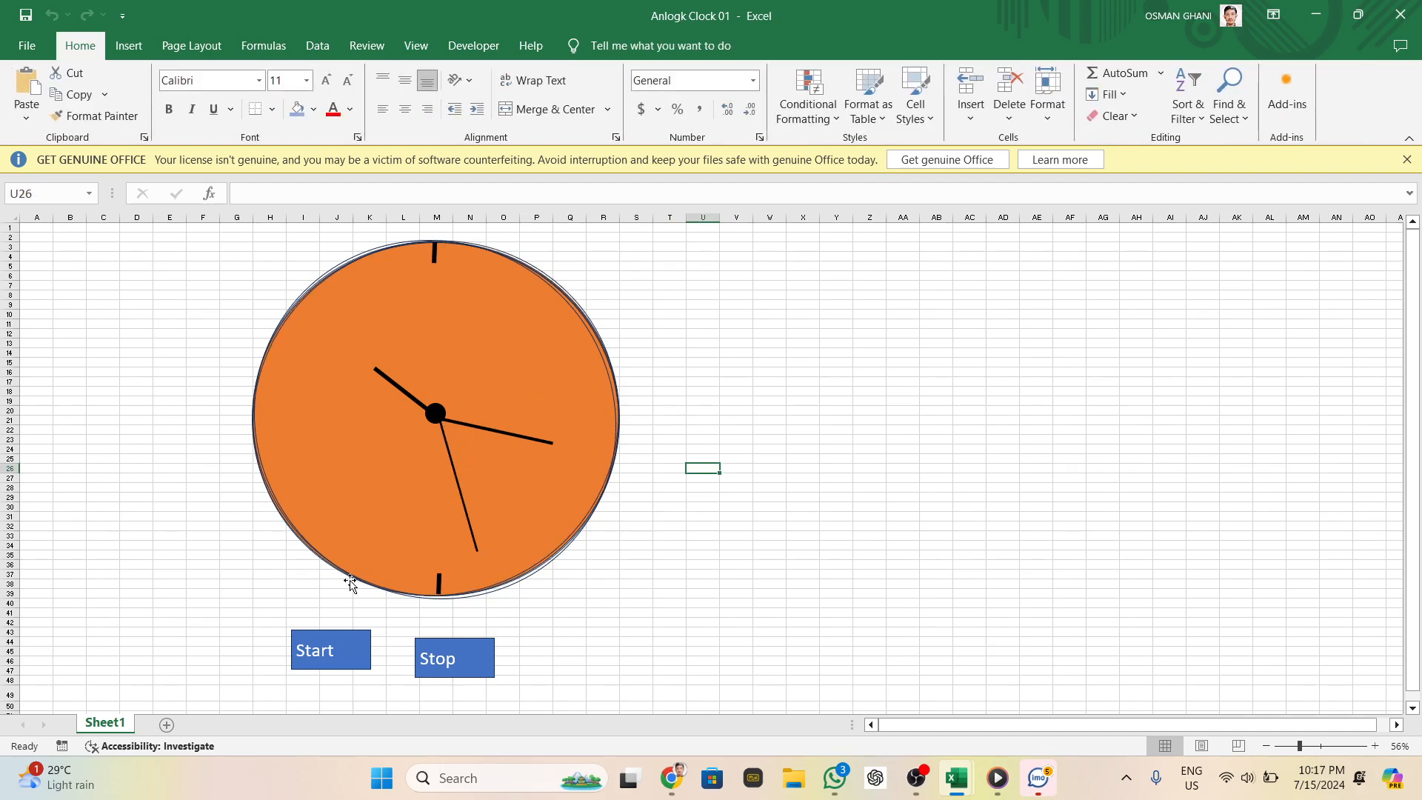
Duplicate the 6 o'clock tick and move the copy near the 3 o'clock position inside the clock face
click(439, 583)
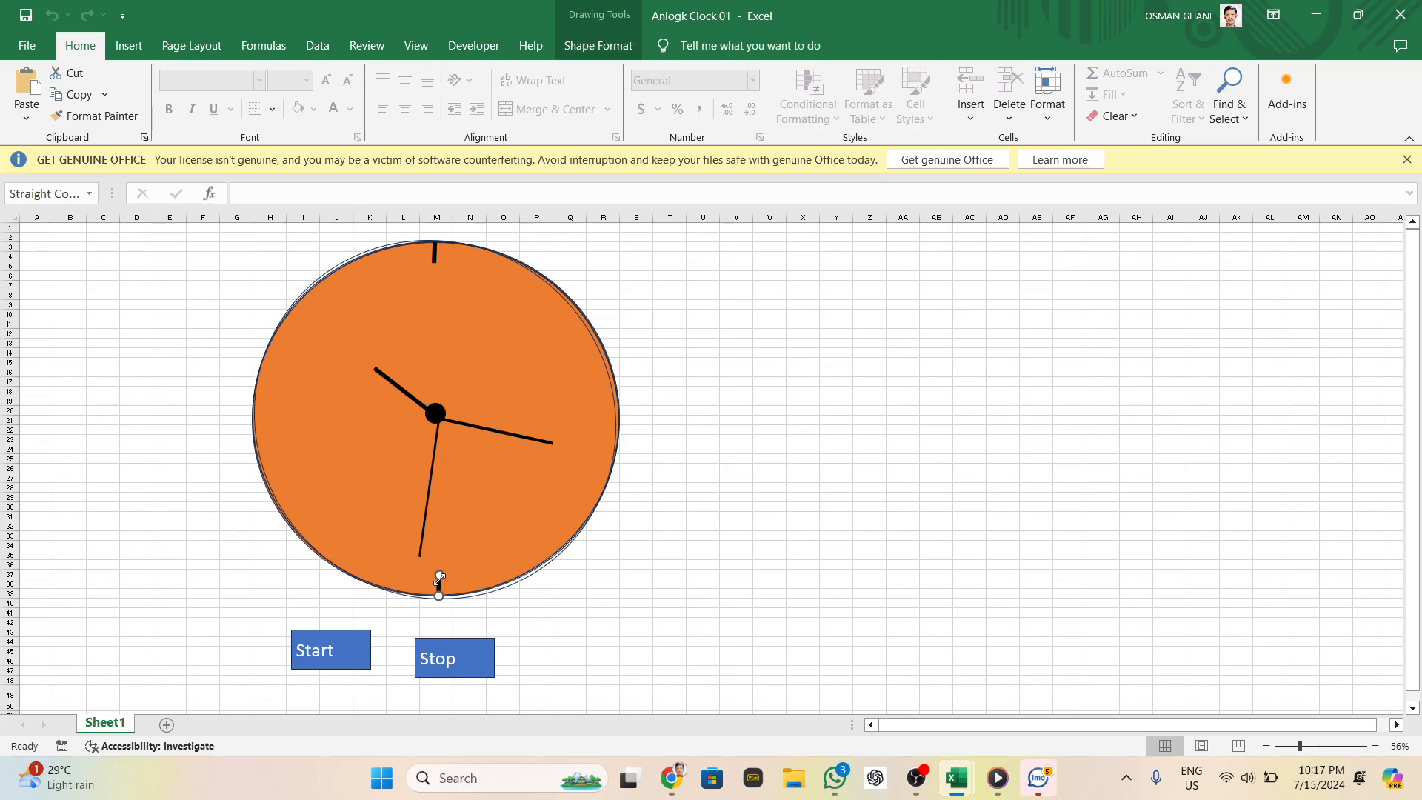
drag(440, 577, 446, 586)
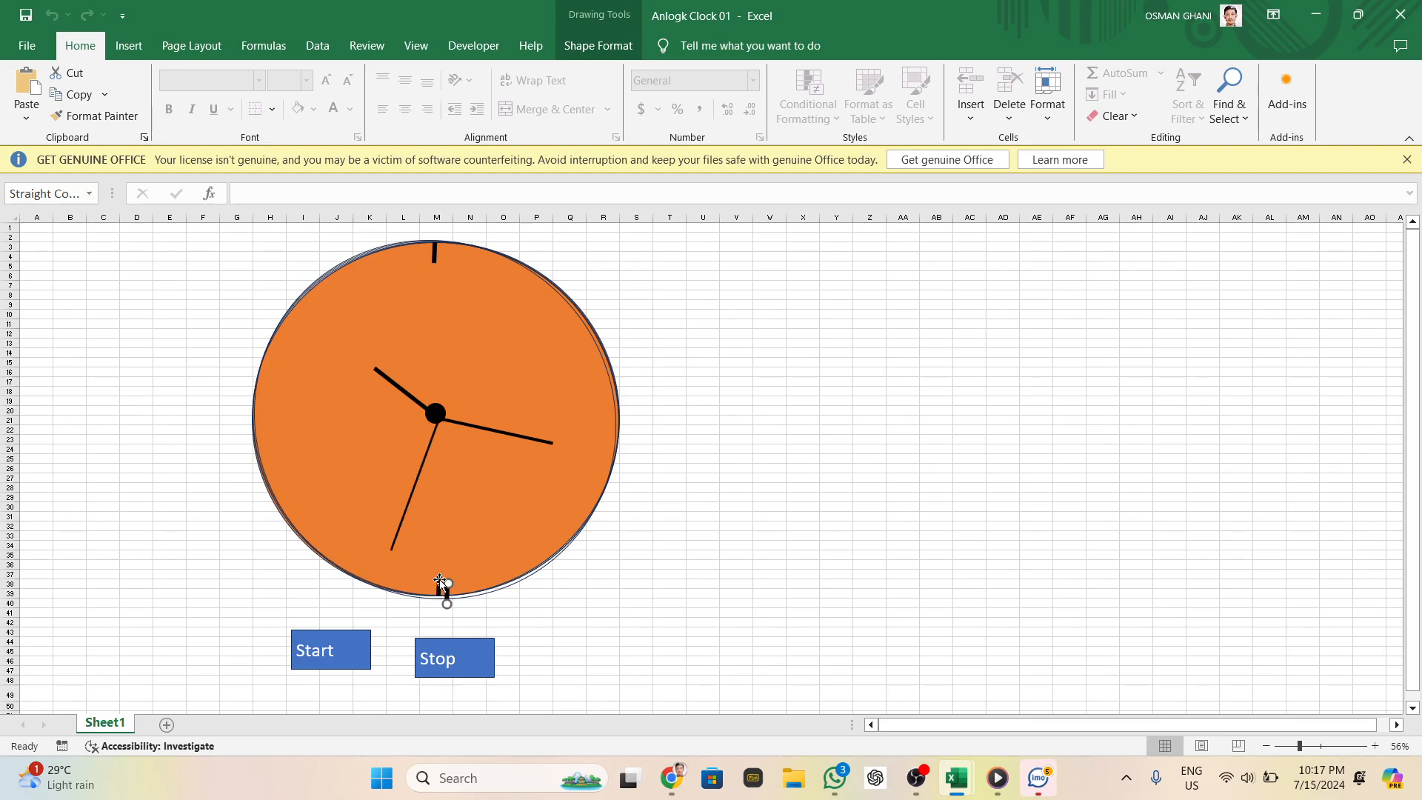
key(Up)
key(Up)
key(Up)
key(Up)
key(Up)
key(Up)
key(Up)
key(Up)
key(Up)
key(Up)
key(Up)
key(Up)
key(Up)
key(Up)
key(Up)
key(Up)
key(Up)
key(Up)
key(Up)
key(Up)
key(Up)
key(Up)
key(Up)
key(Up)
key(Up)
key(Up)
key(Up)
key(Up)
key(Up)
key(Up)
key(Up)
key(Up)
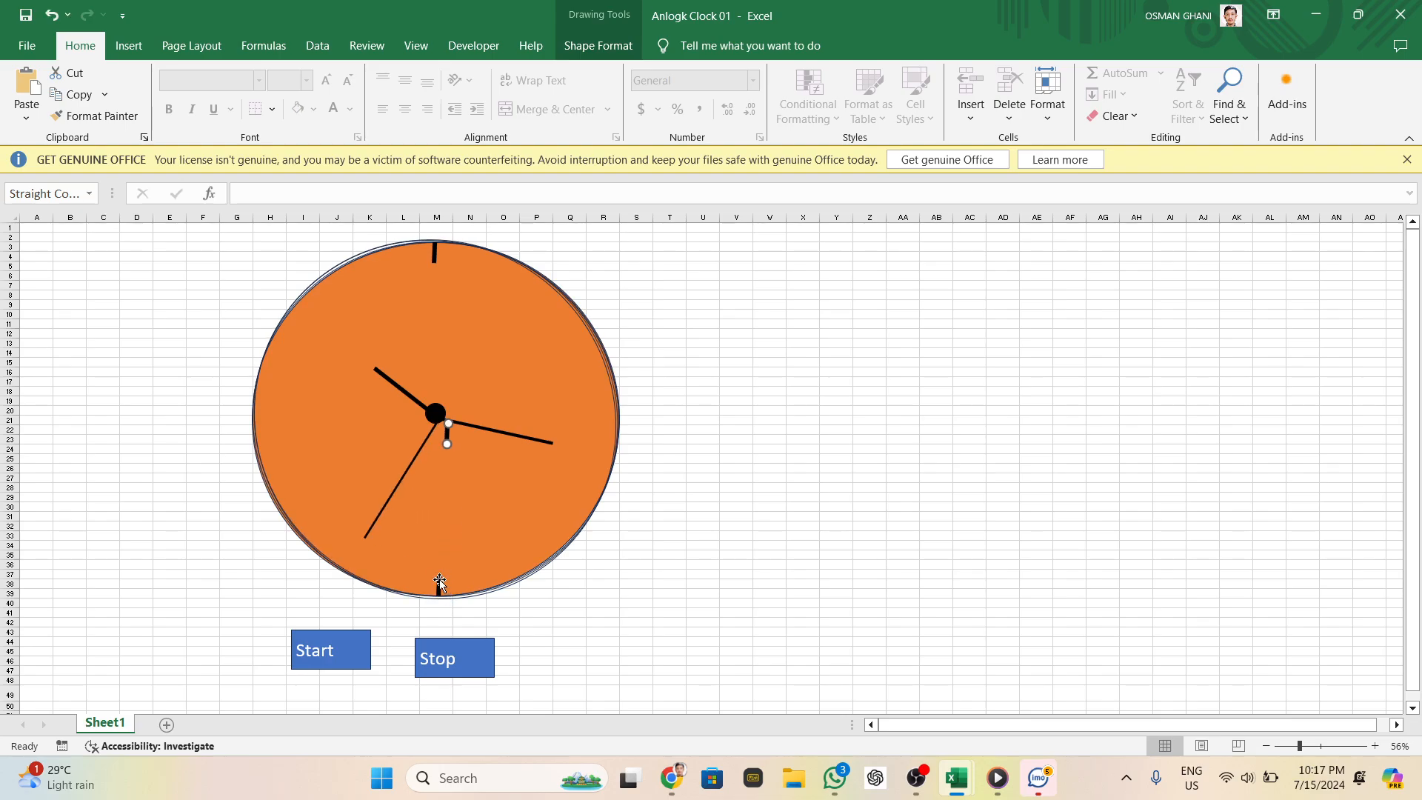
key(Right)
key(Right)
key(Right)
key(Right)
key(Right)
key(Right)
key(Right)
key(Right)
key(Right)
key(Right)
key(Right)
key(Right)
key(Right)
key(Right)
key(Right)
key(Right)
key(Right)
key(Right)
key(Right)
key(Right)
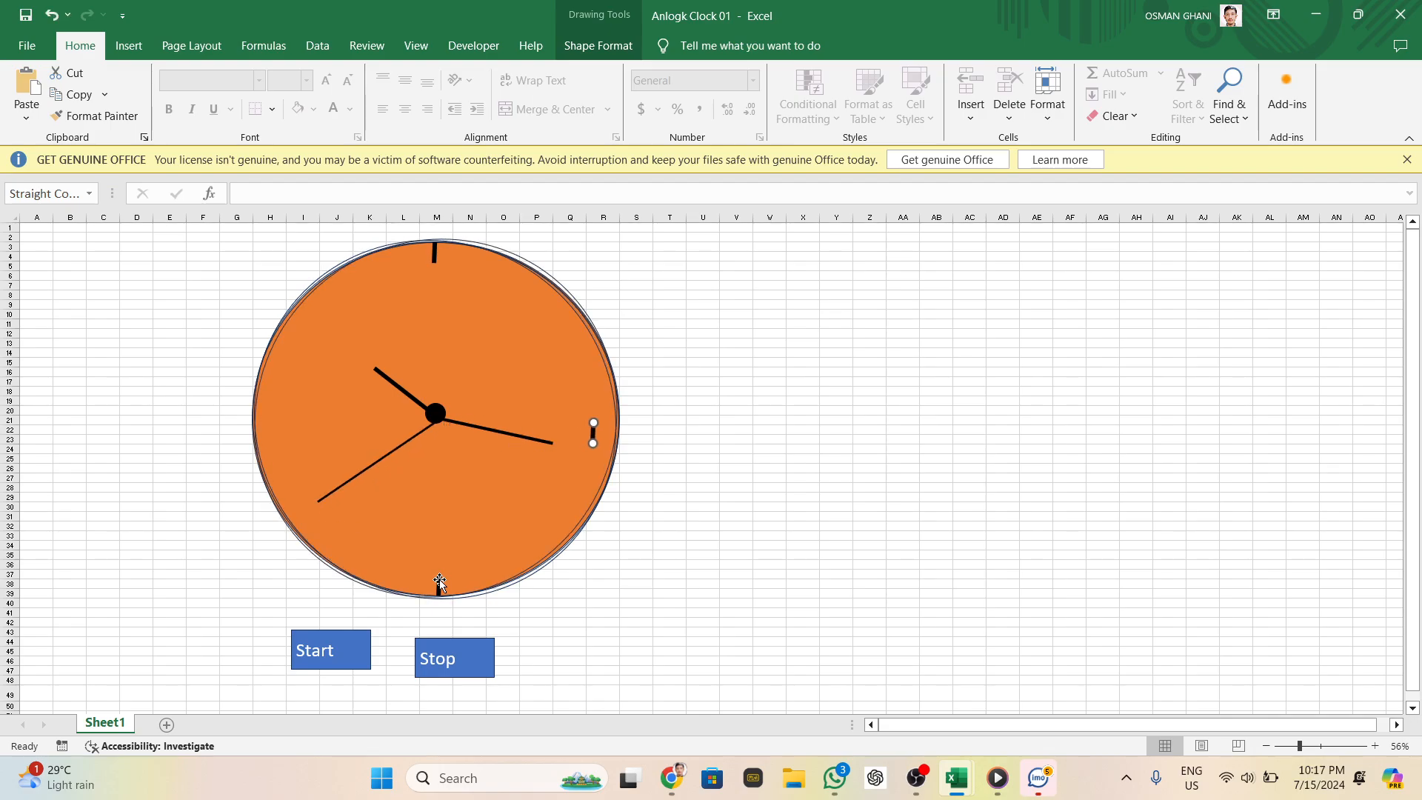
Raise the 3 o'clock tick slightly and turn it from vertical to horizontal
key(Up)
key(Up)
key(Up)
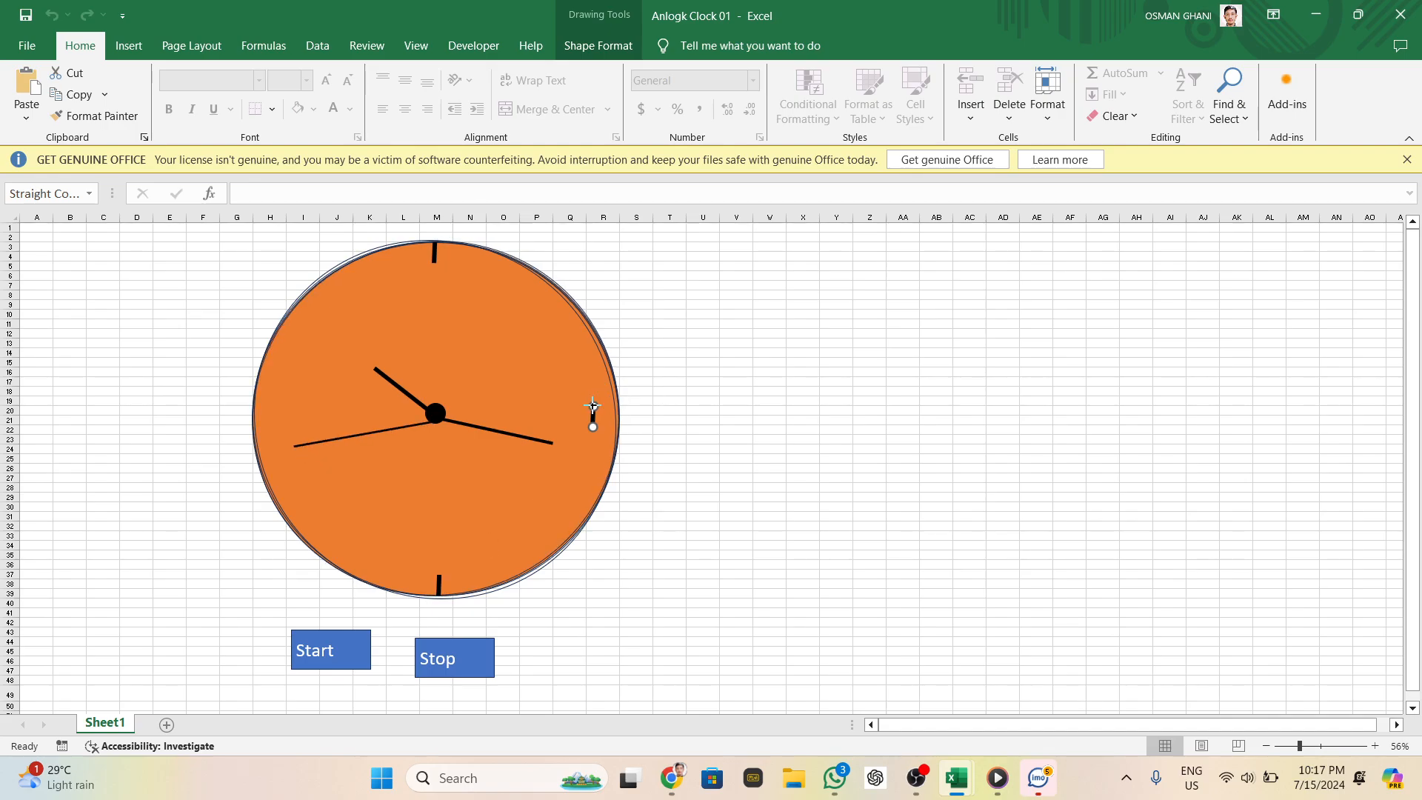
drag(594, 406, 575, 429)
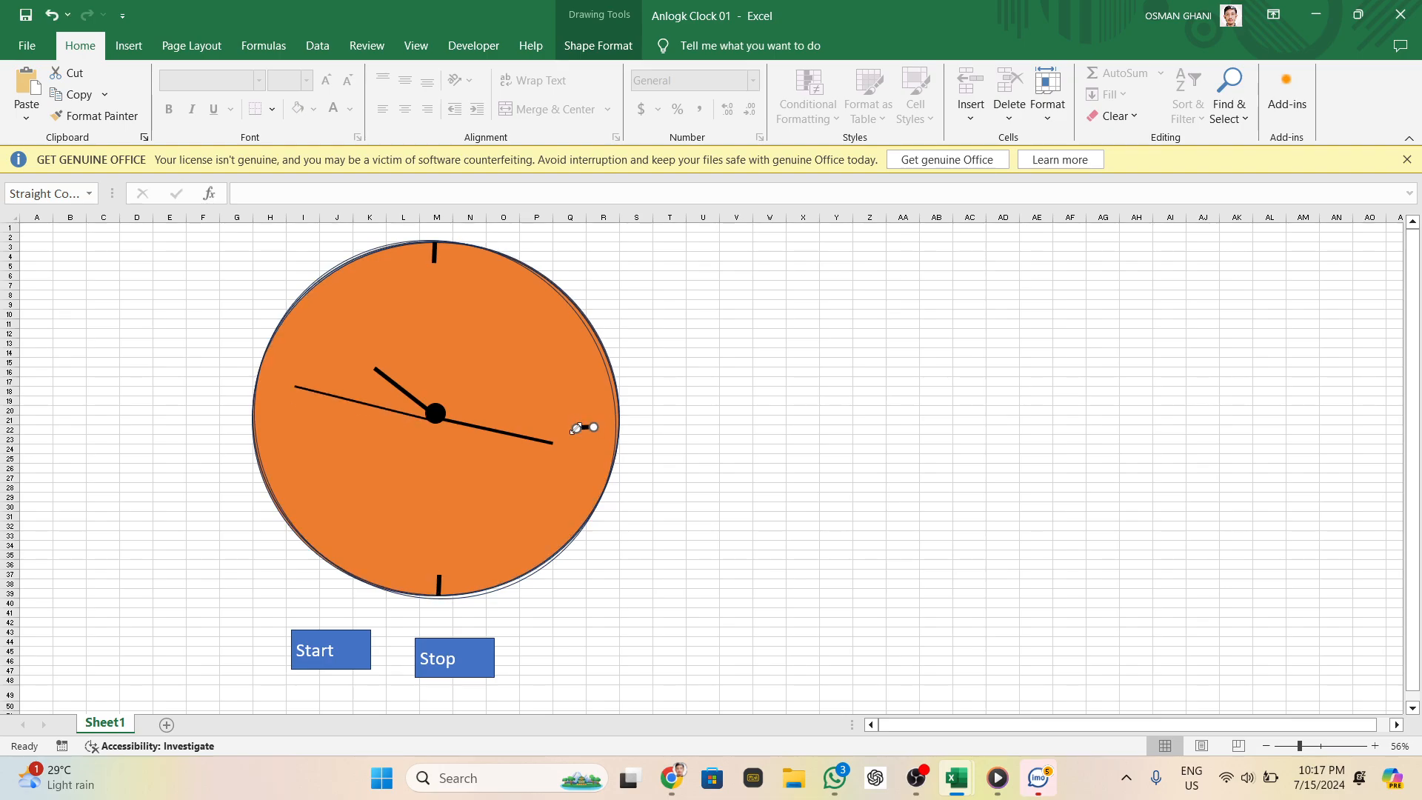
key(ctrl+z)
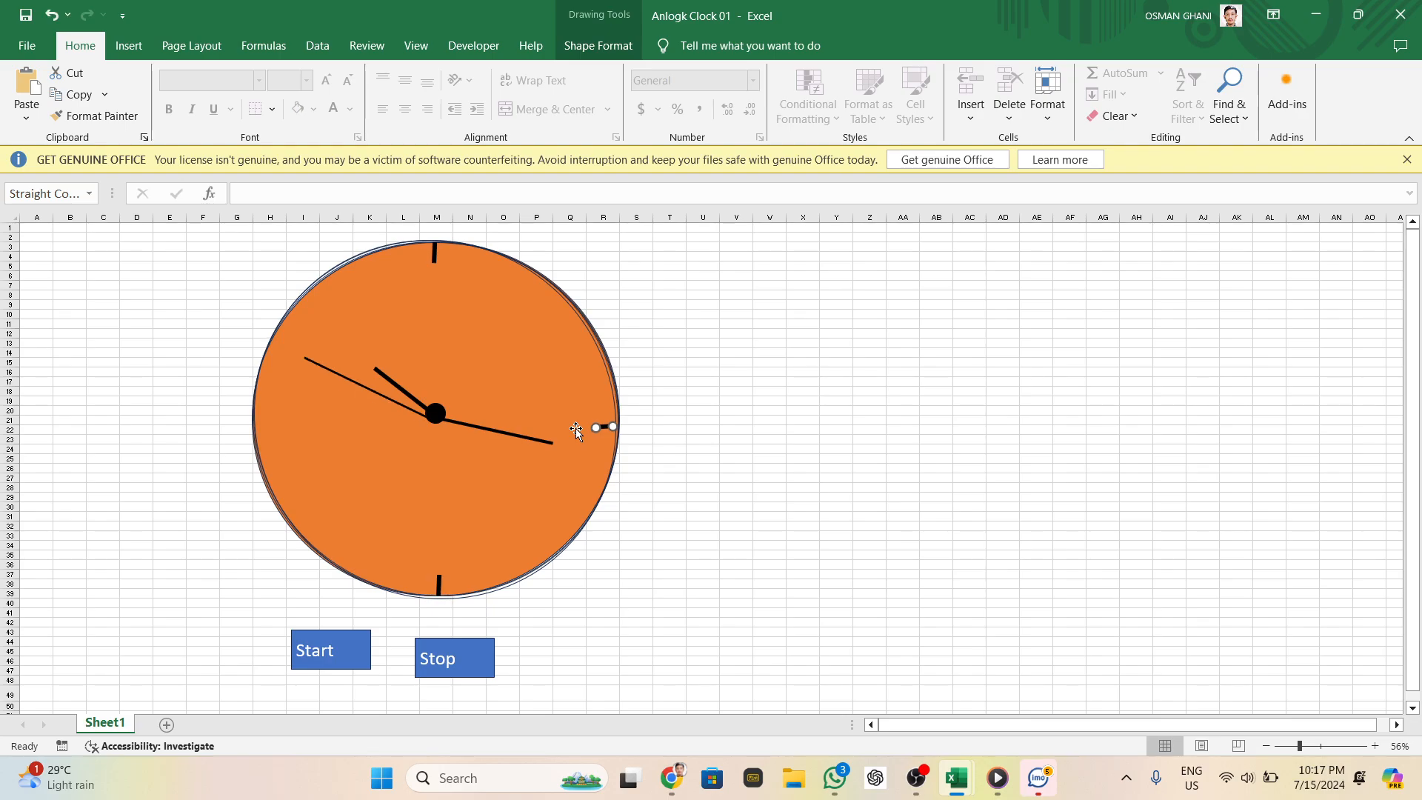
Nudge the horizontal 3 o'clock tick into place against the clock face's right edge, level with the centre
click(572, 422)
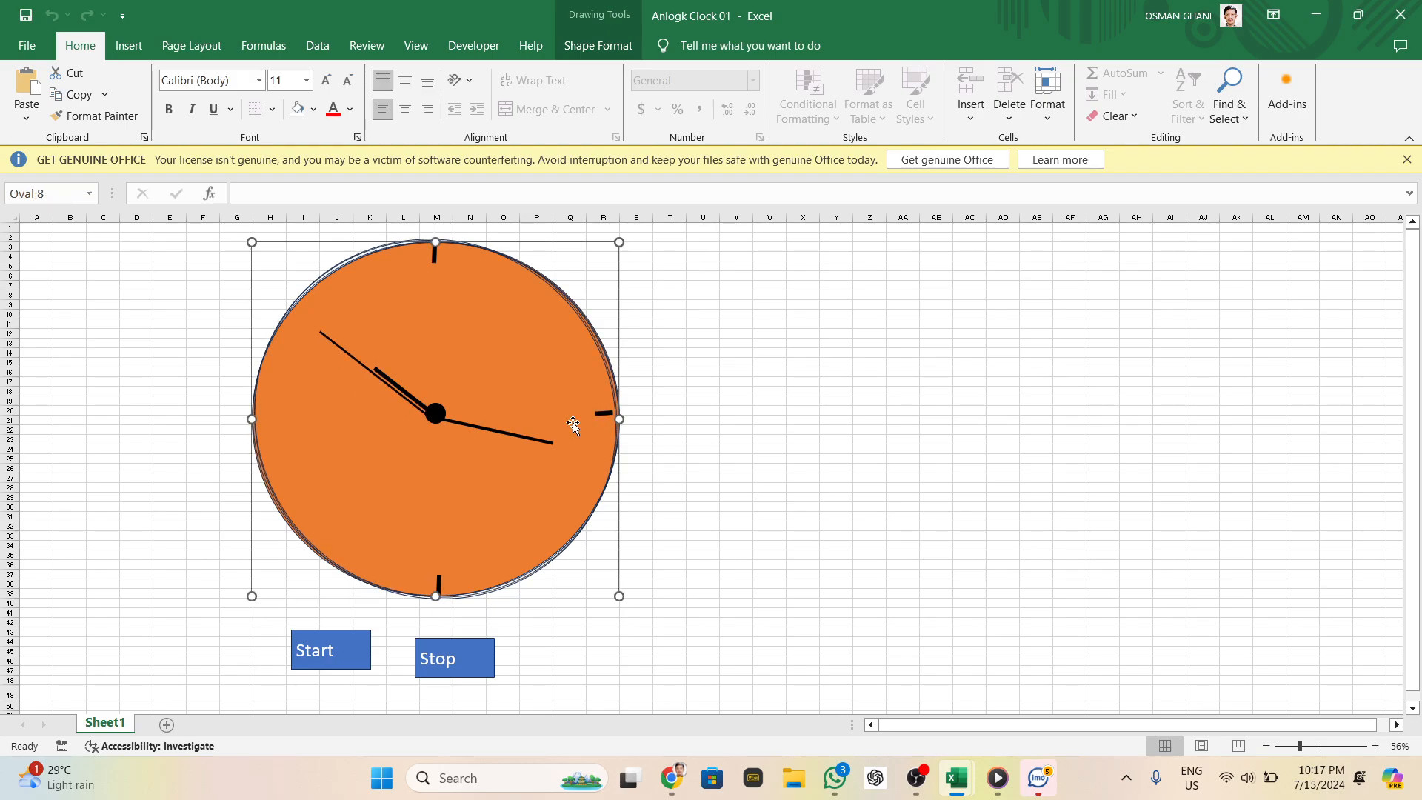
click(606, 414)
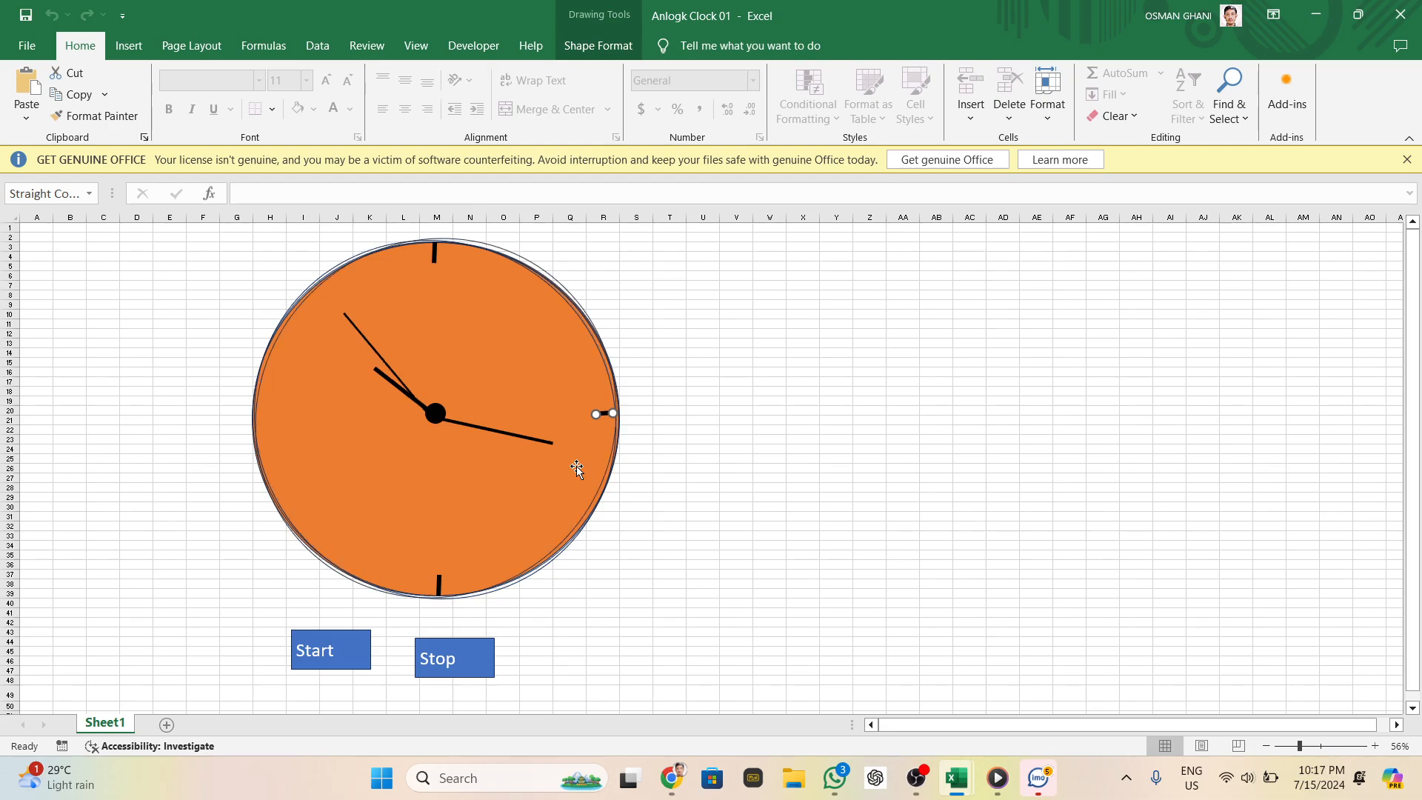
key(Down)
key(Down)
key(Right)
key(Right)
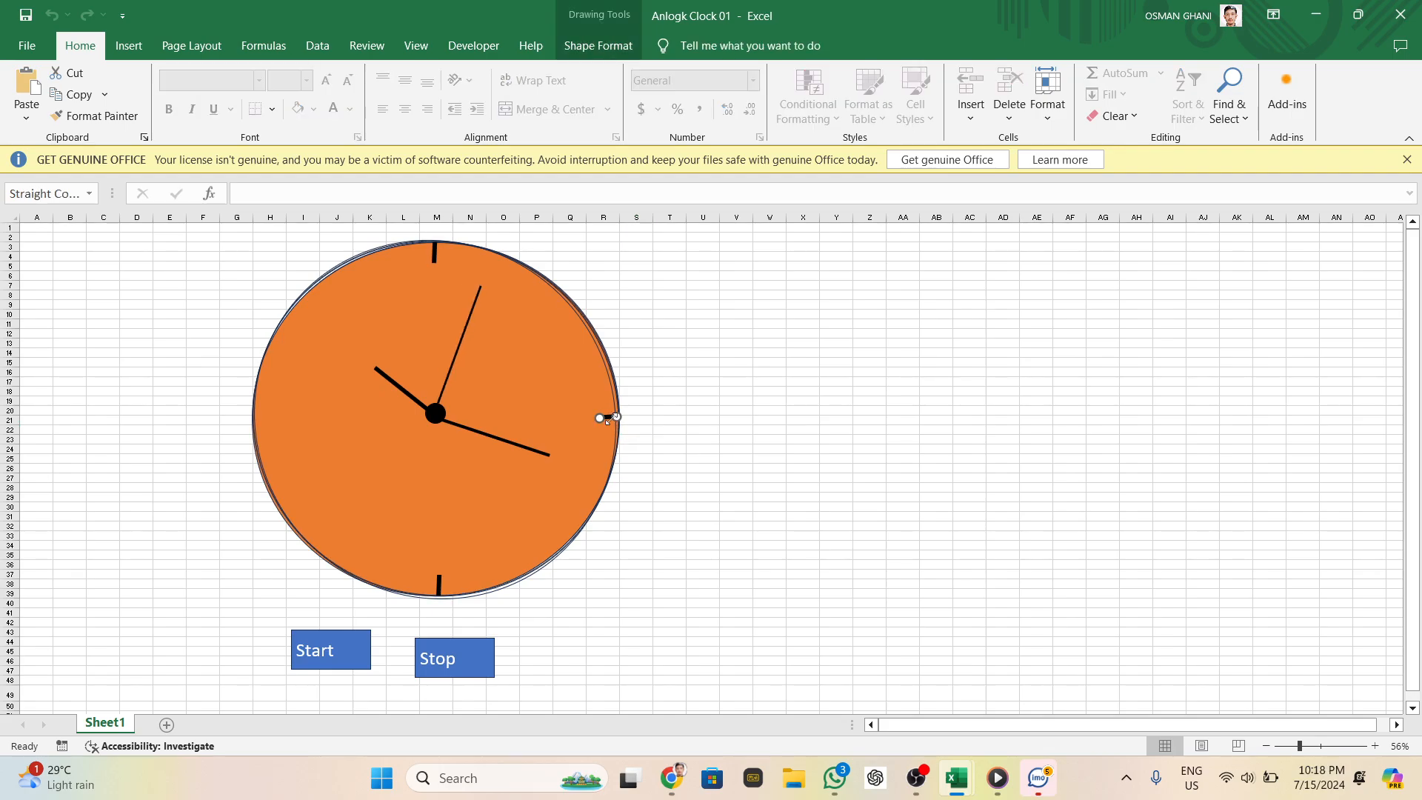
Duplicate the 3 o'clock tick and move the copy straight across to the clock face's left edge at 9 o'clock
key(ctrl+d)
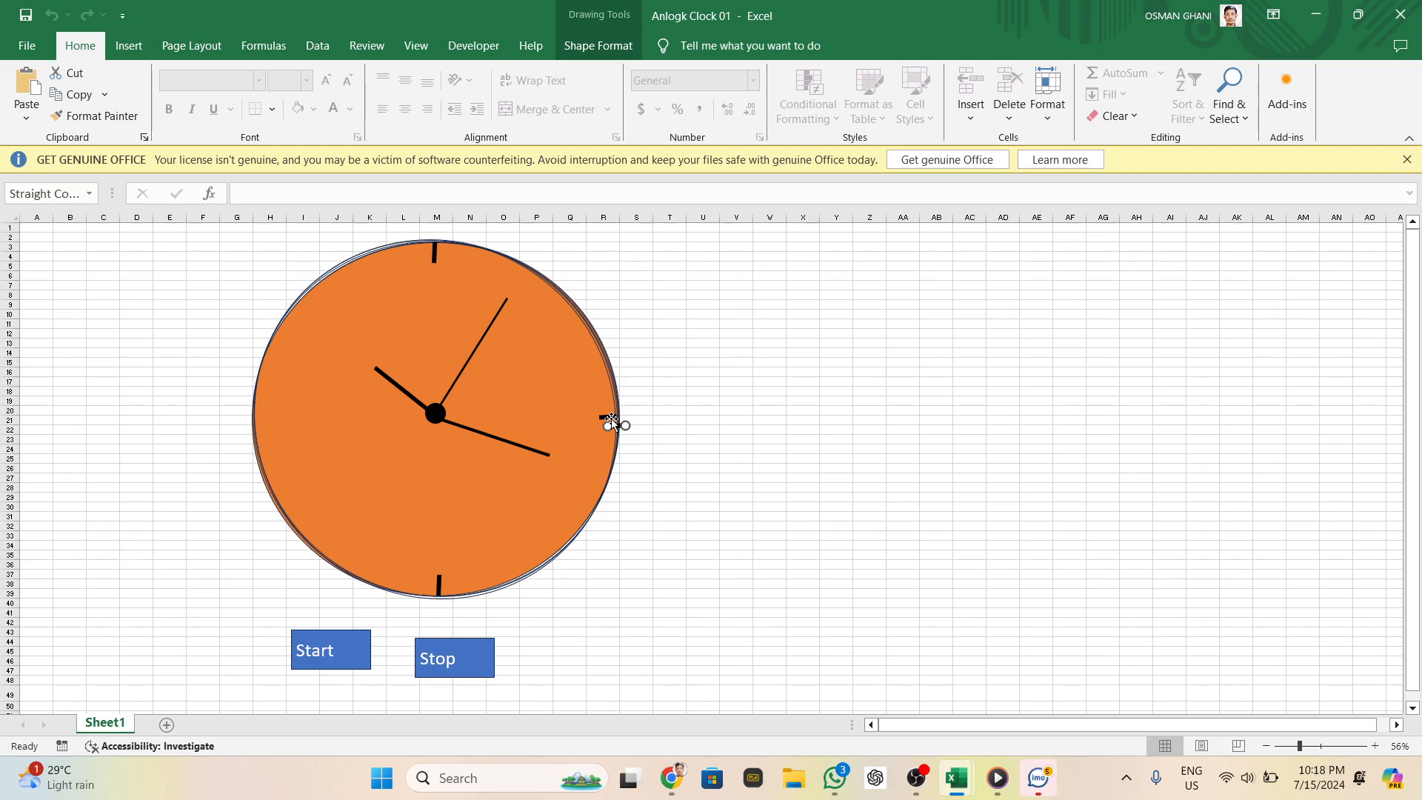
key(Left)
key(Left)
key(Left)
key(Left)
key(Left)
key(Left)
key(Left)
key(Left)
key(Left)
key(Left)
key(Left)
key(Left)
key(Left)
key(Left)
key(Left)
key(Left)
key(Left)
key(Left)
key(Left)
key(Left)
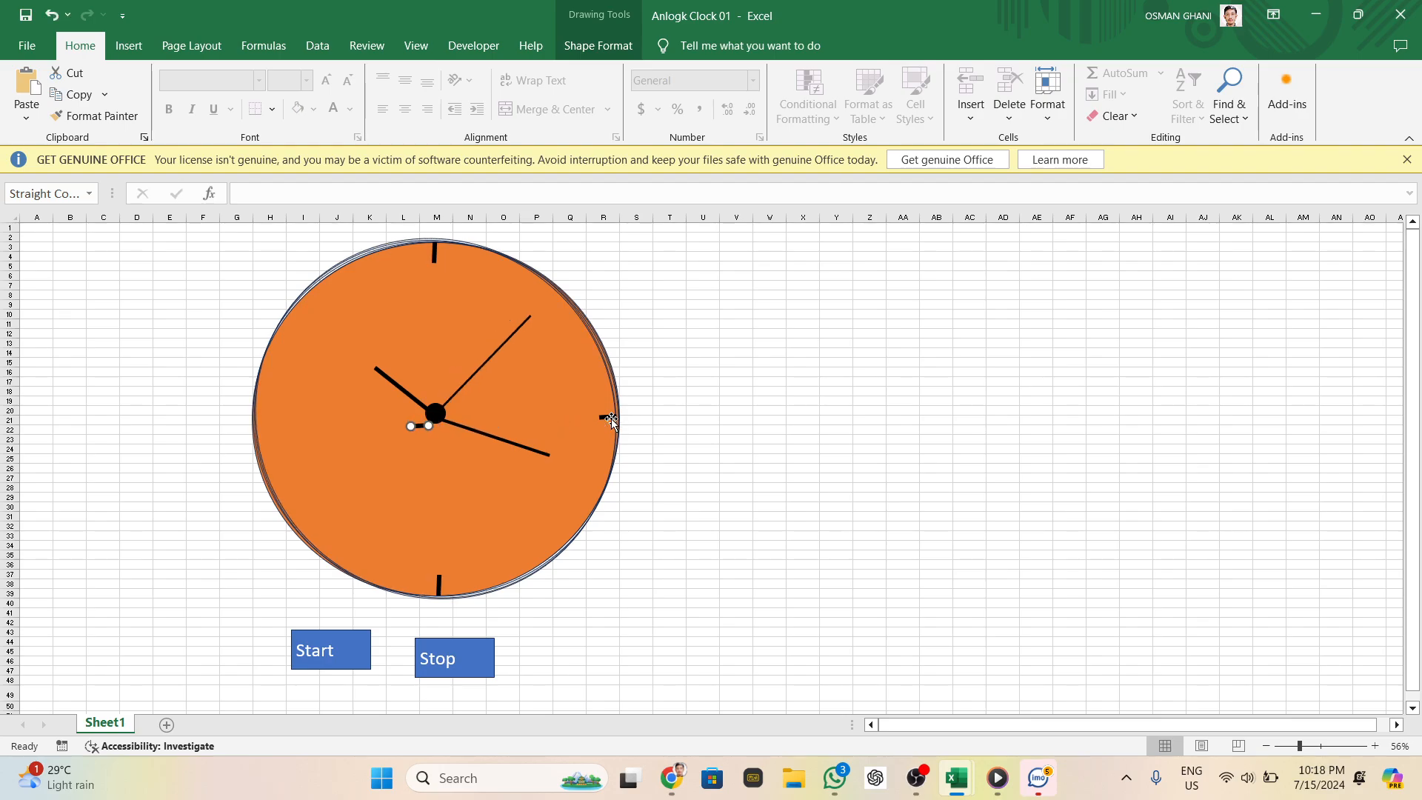
key(Left)
key(Left)
key(Left)
key(Right)
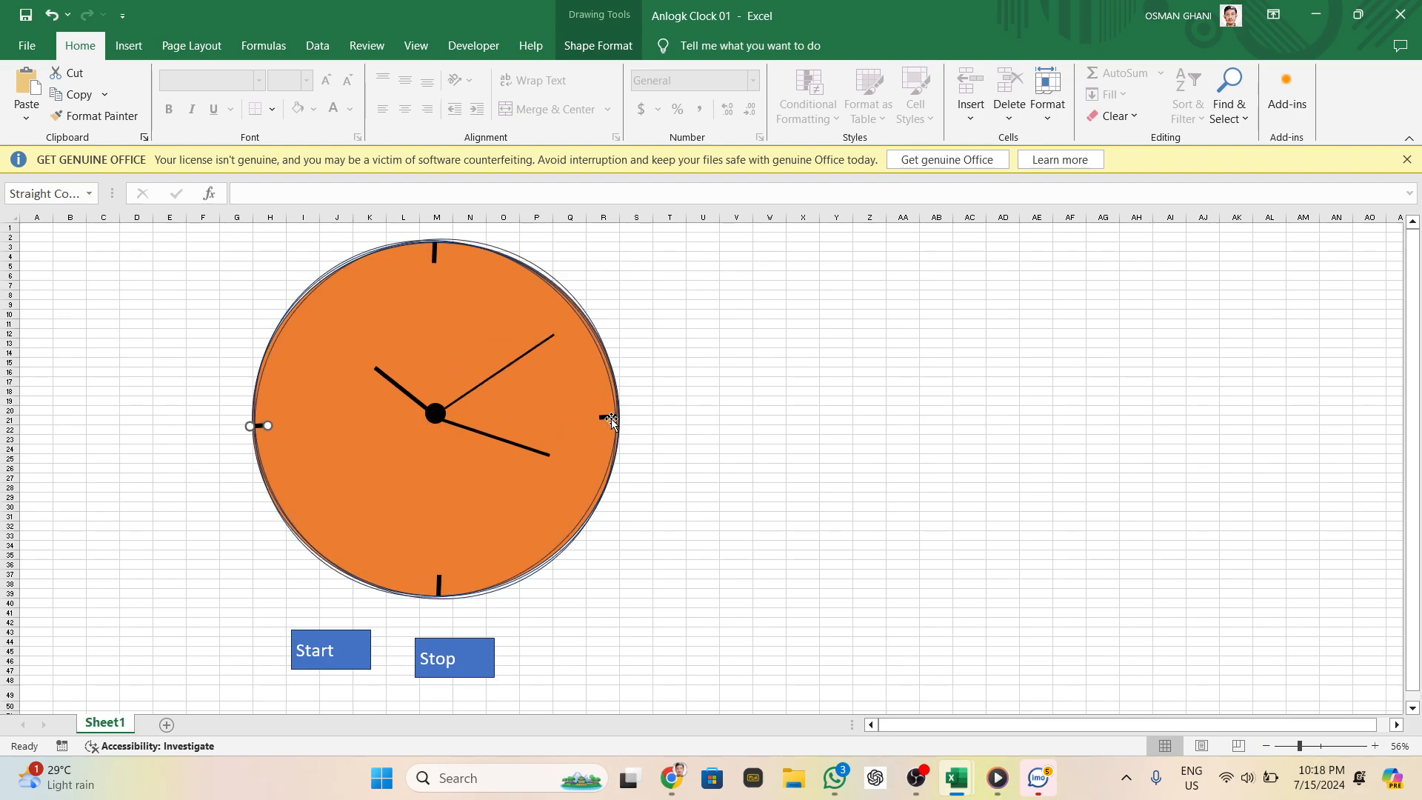
key(Right)
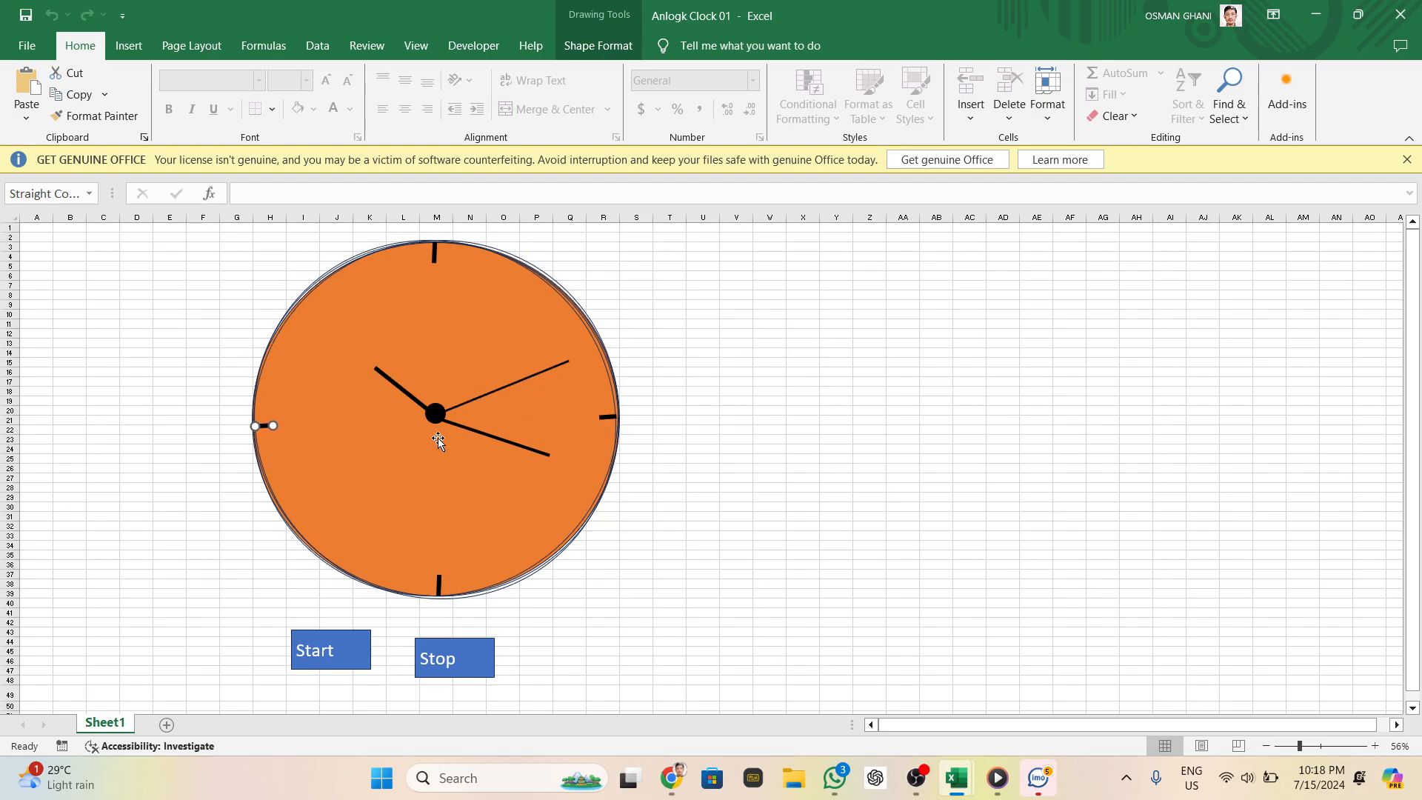
Raise the 9 o'clock tick until it is level with the 3 o'clock tick, then deselect it
click(215, 459)
click(263, 459)
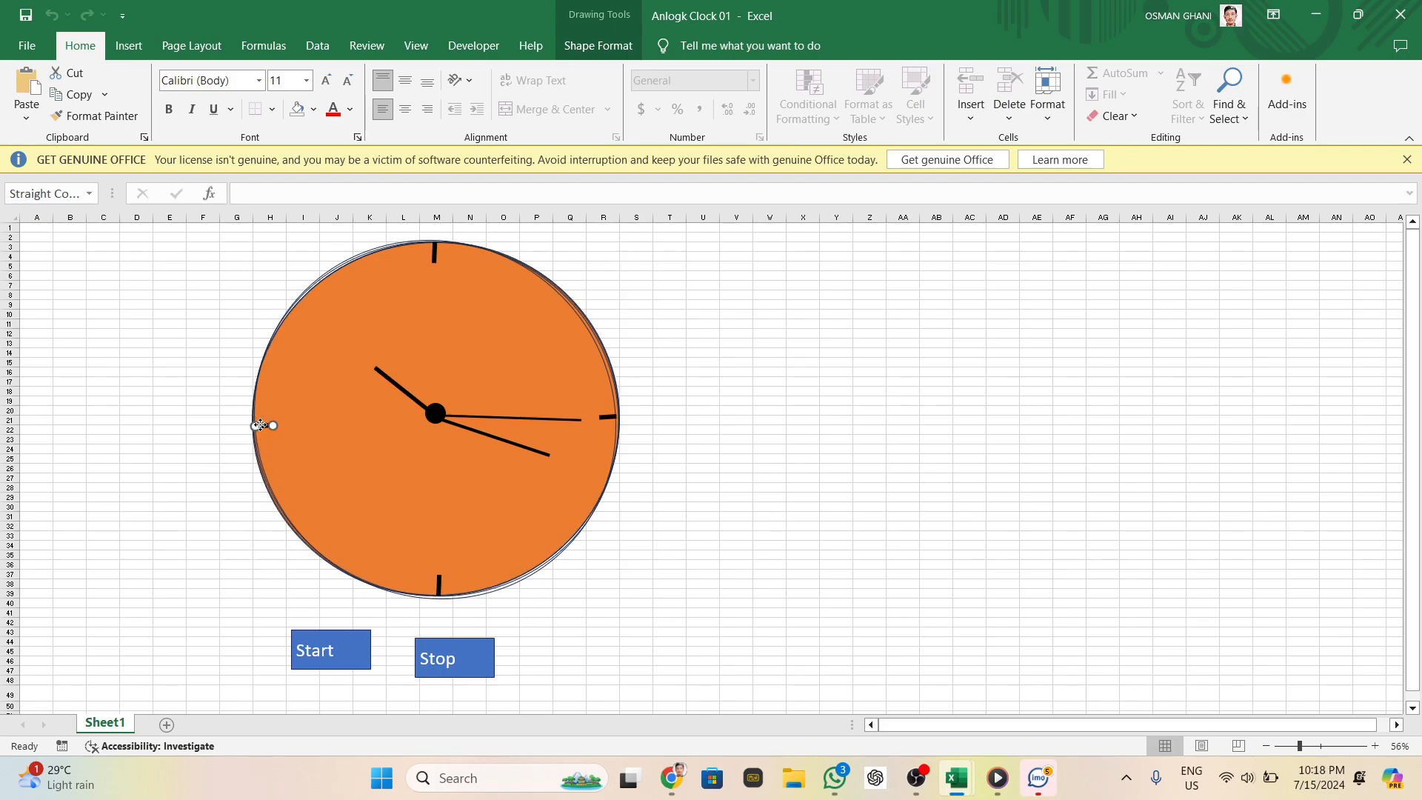
click(260, 425)
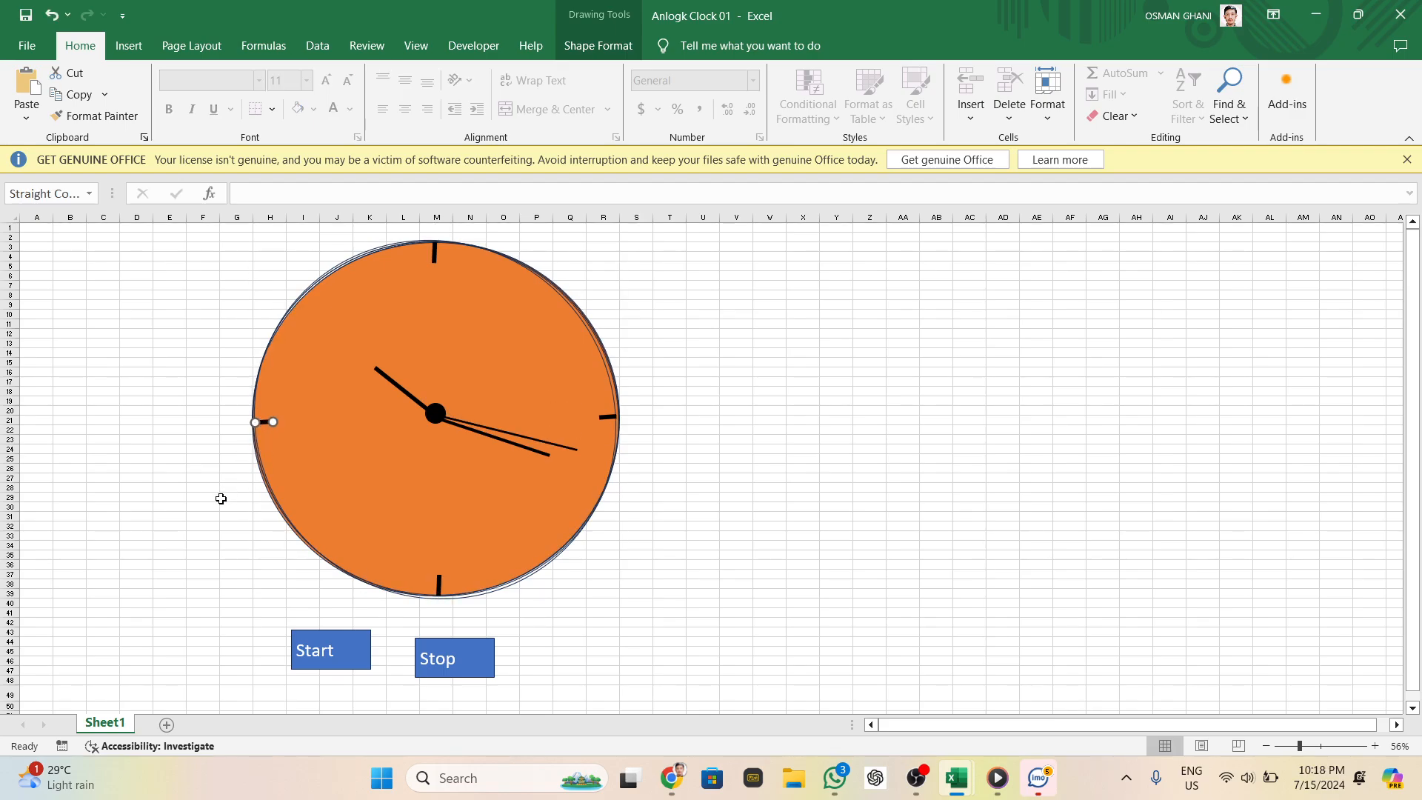
click(221, 499)
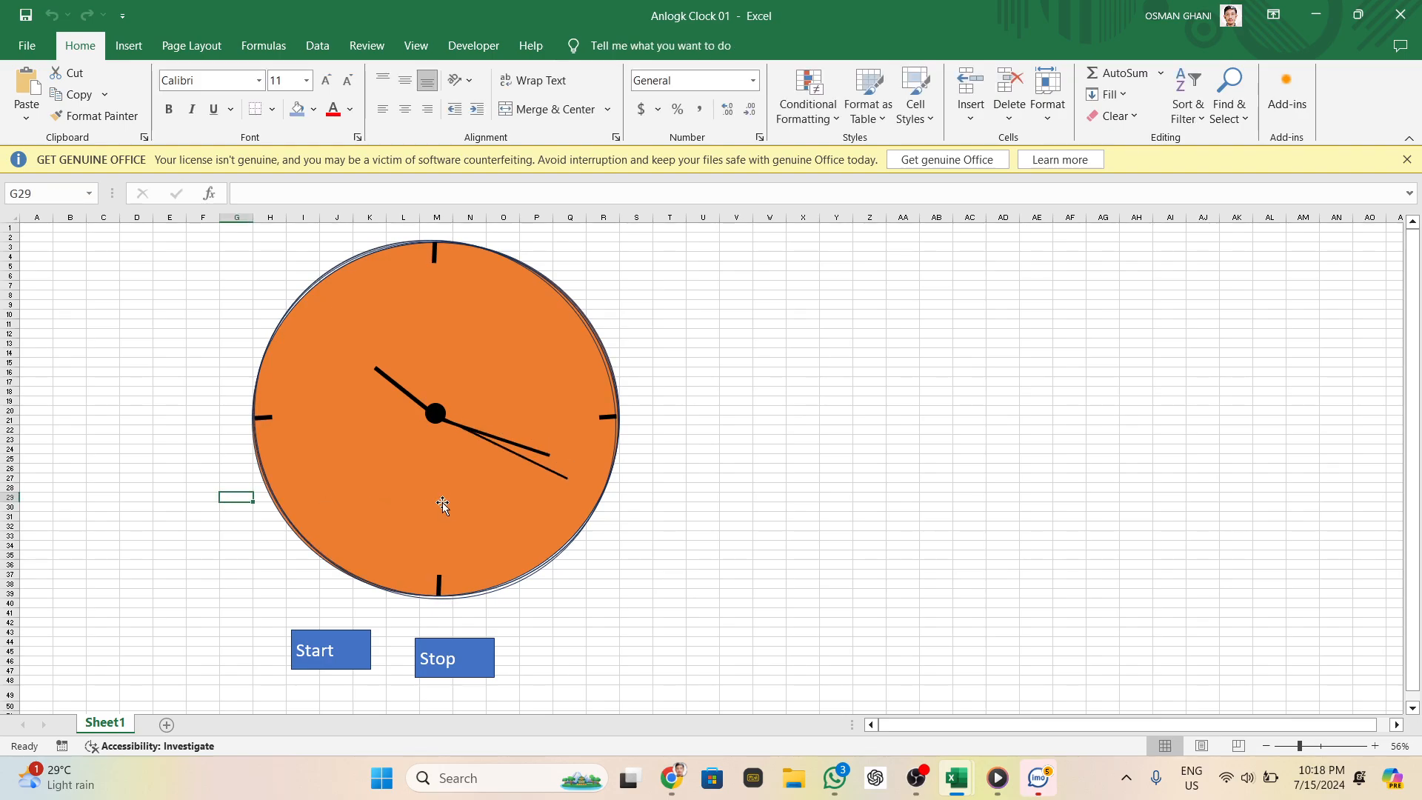
click(767, 505)
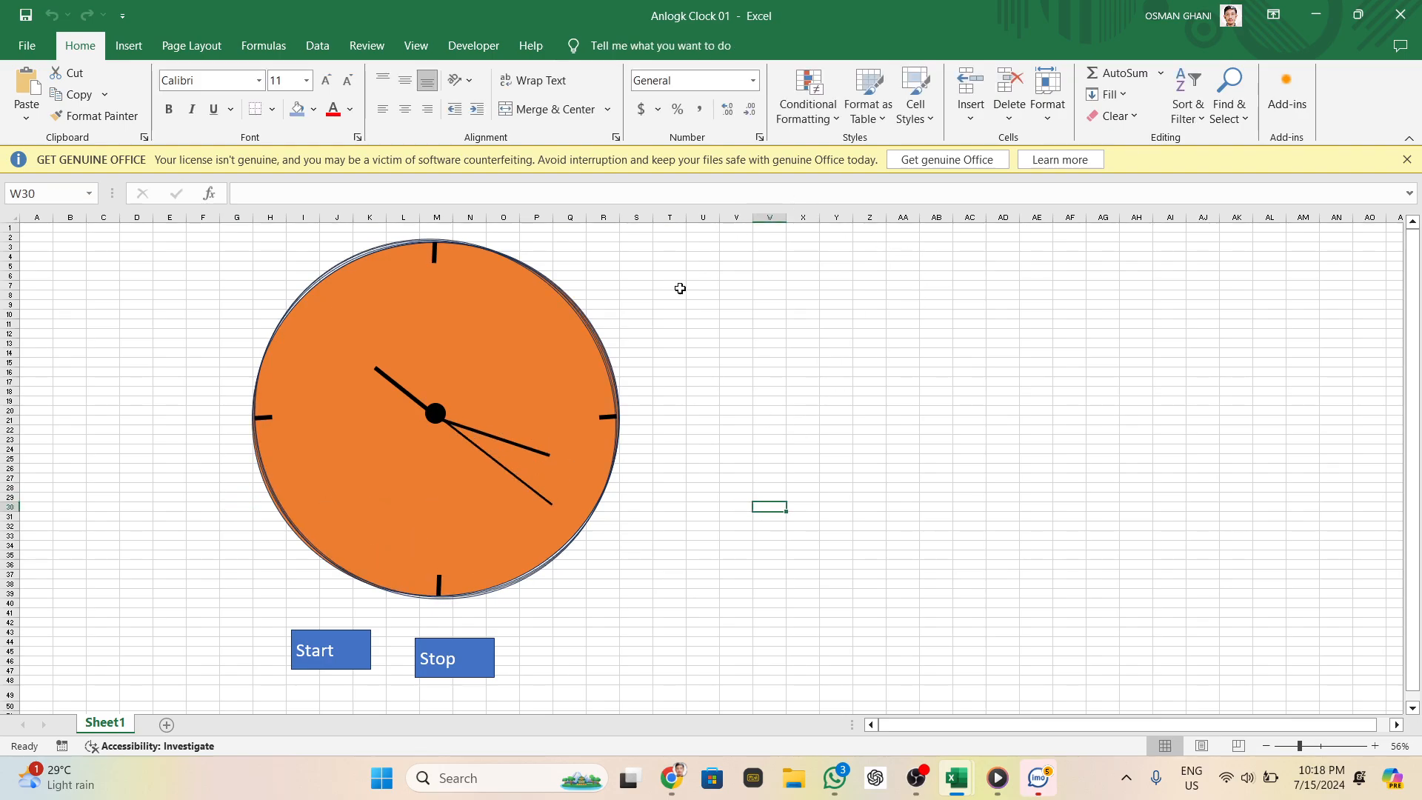
Draw an orange-filled rectangle about 0.48" high and 0.88" wide beside the clock face and label it 1
click(129, 49)
click(251, 93)
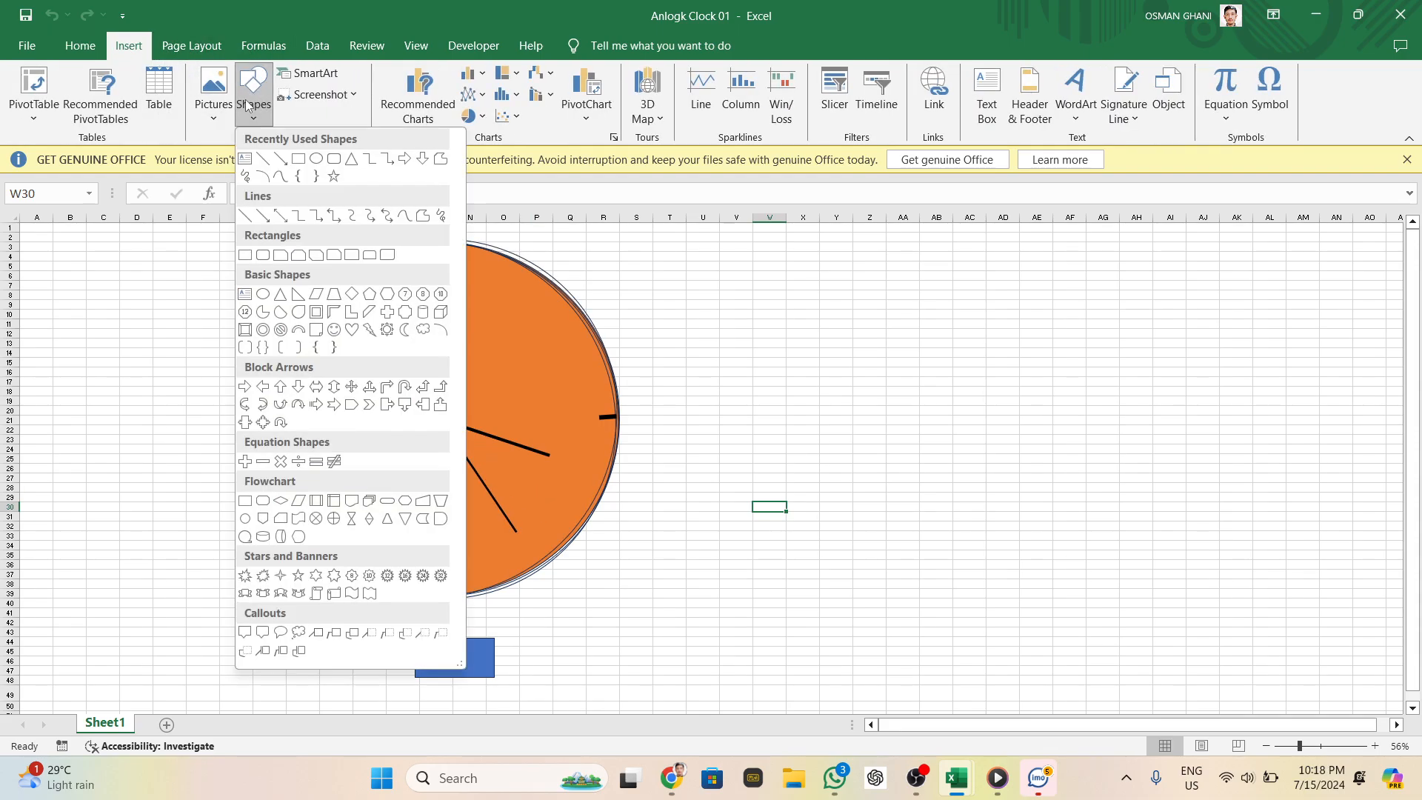
click(298, 157)
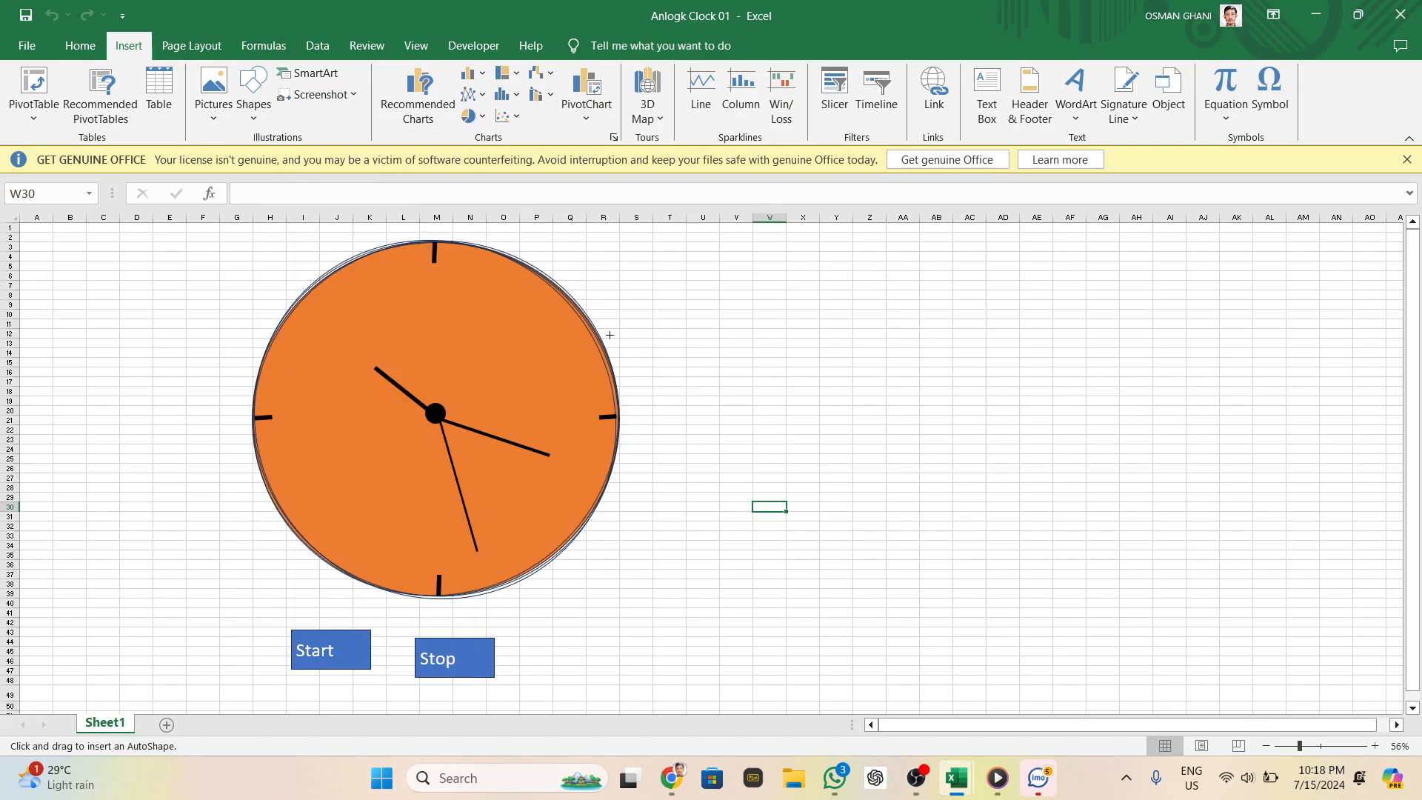
drag(694, 329, 737, 354)
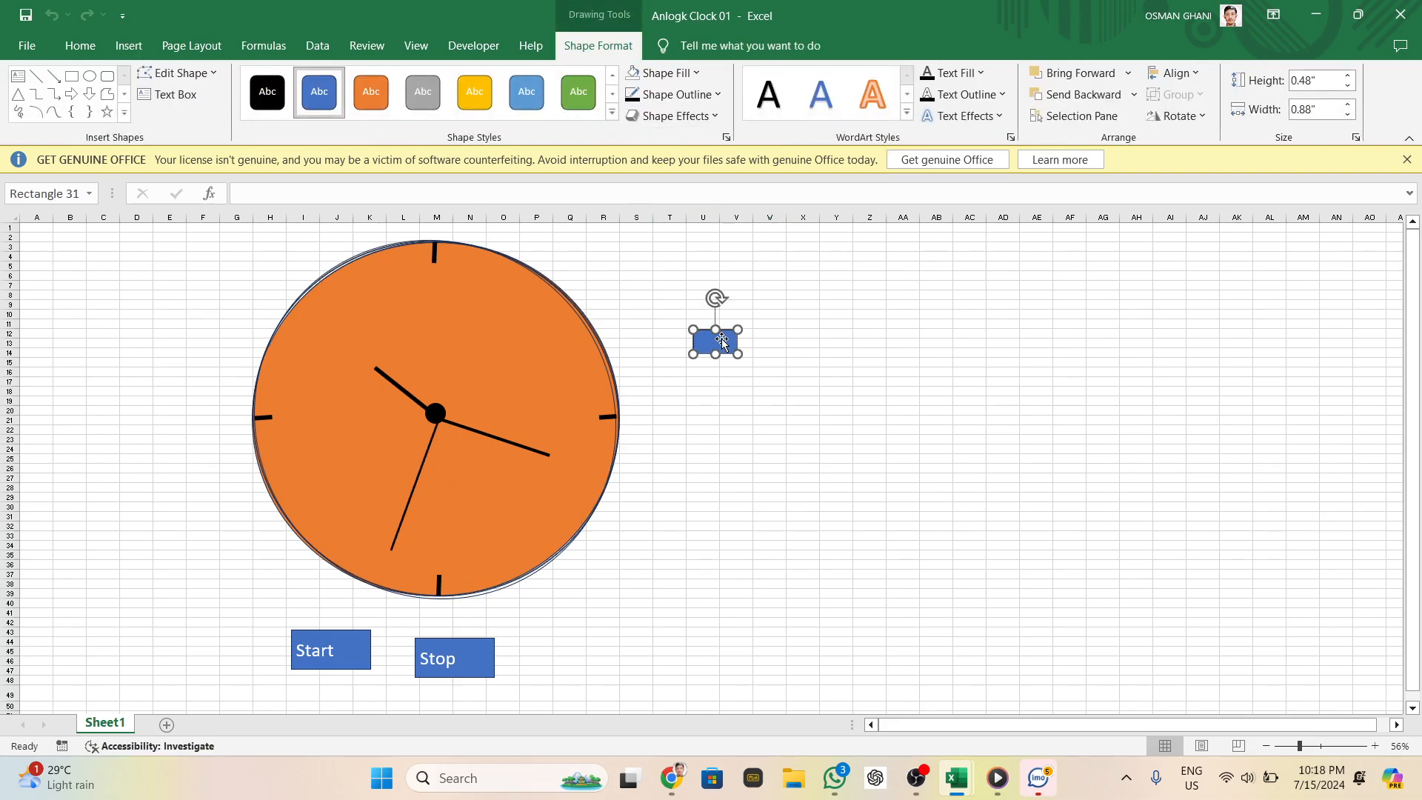
click(664, 77)
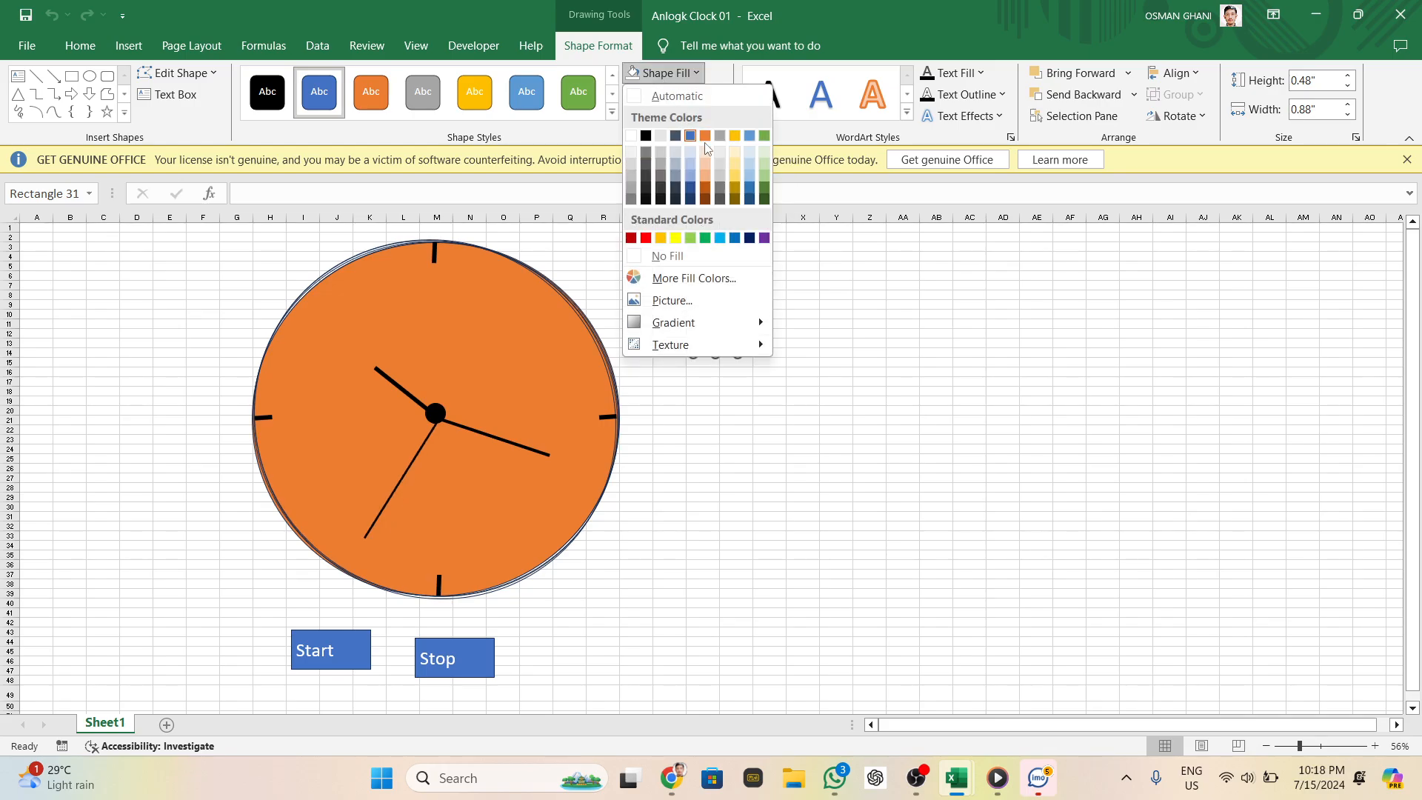
click(706, 137)
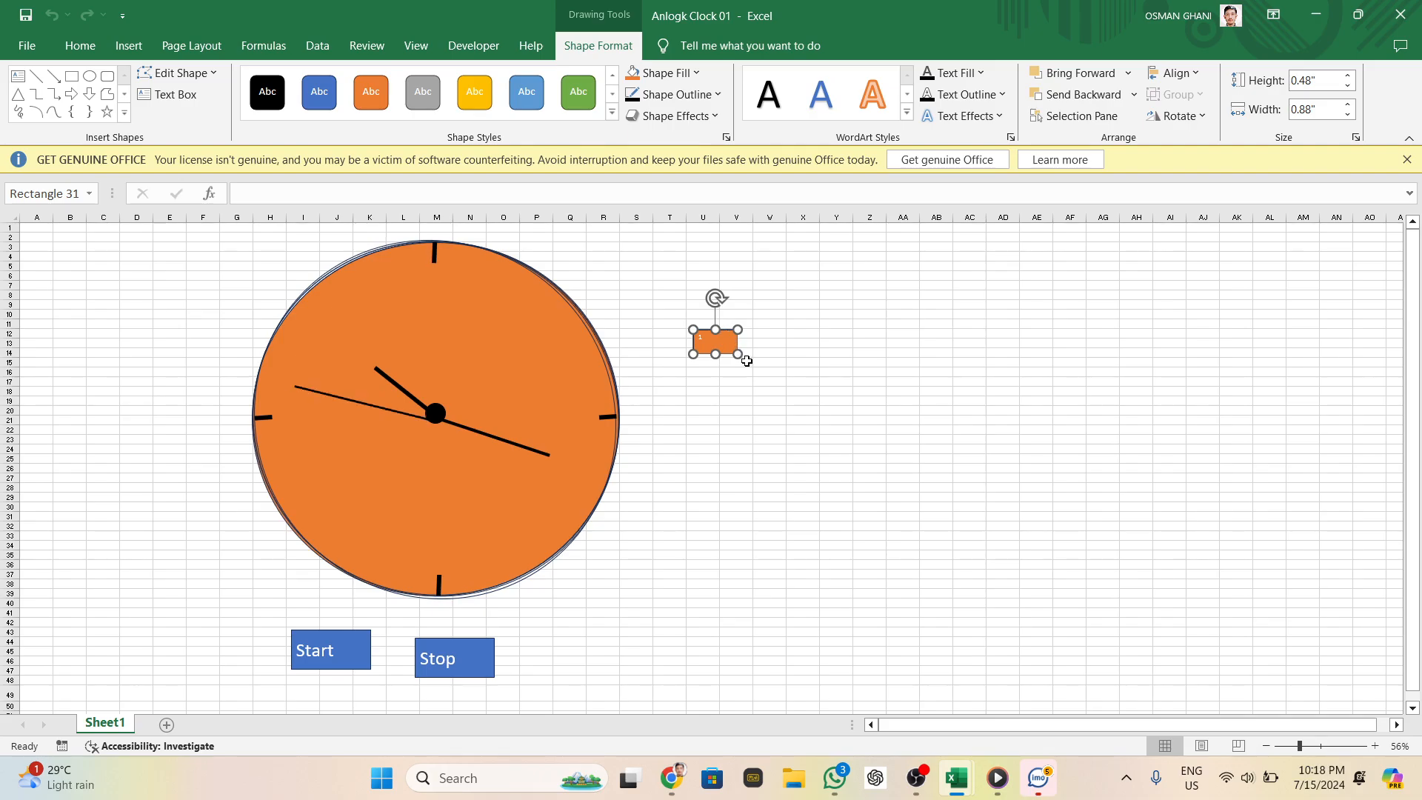
Format the rectangle's label as 24 pt bold, centred both horizontally and vertically
click(82, 46)
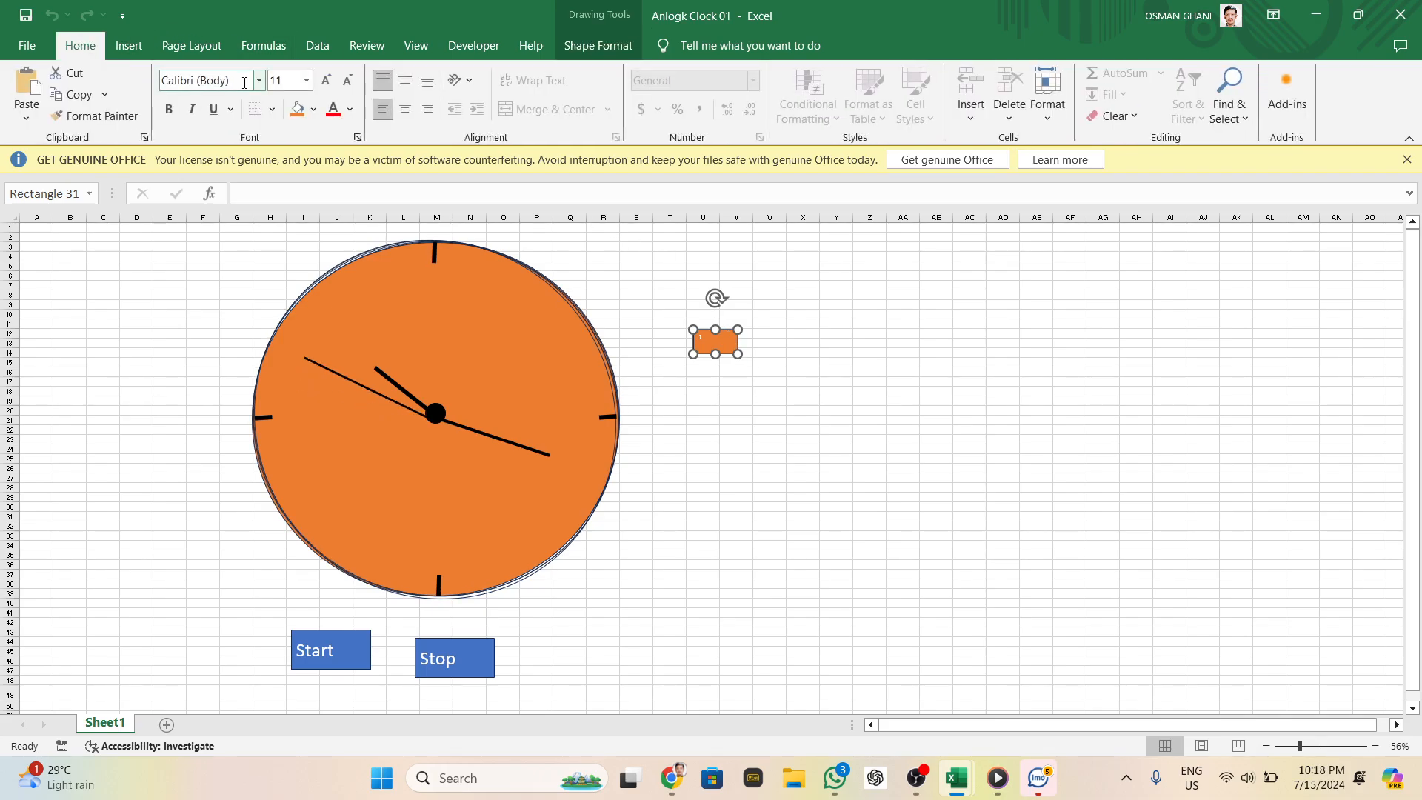
click(327, 81)
click(327, 81)
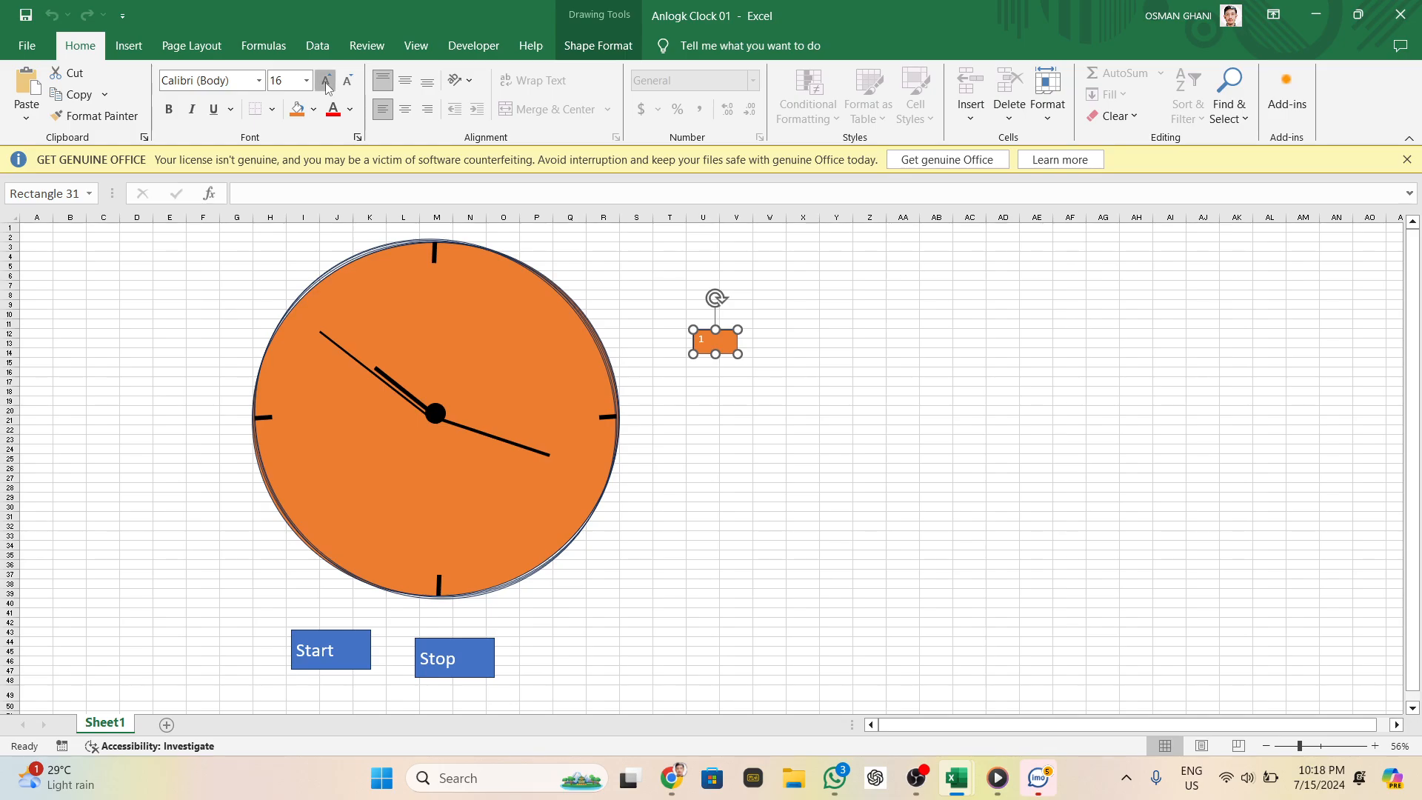
click(327, 81)
click(327, 81)
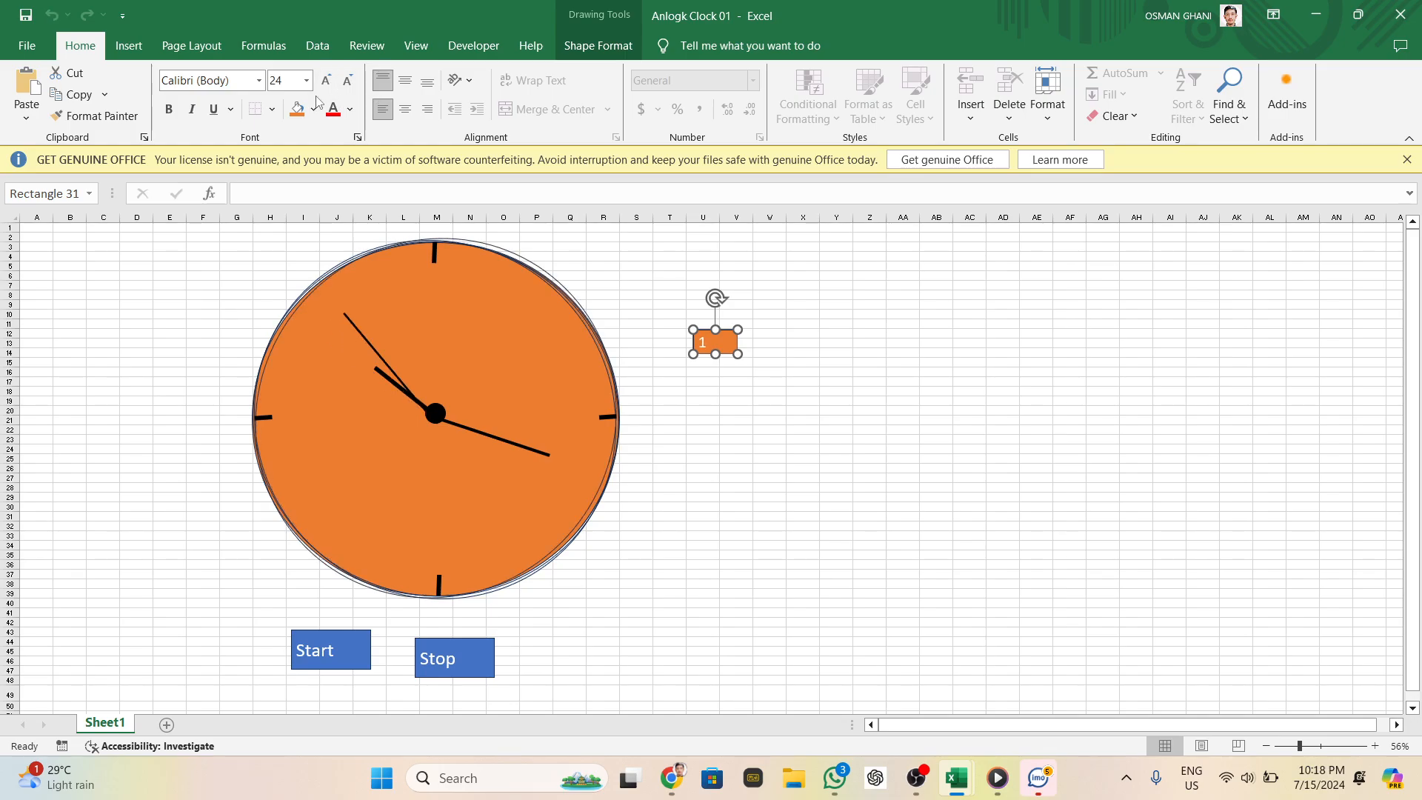
click(174, 112)
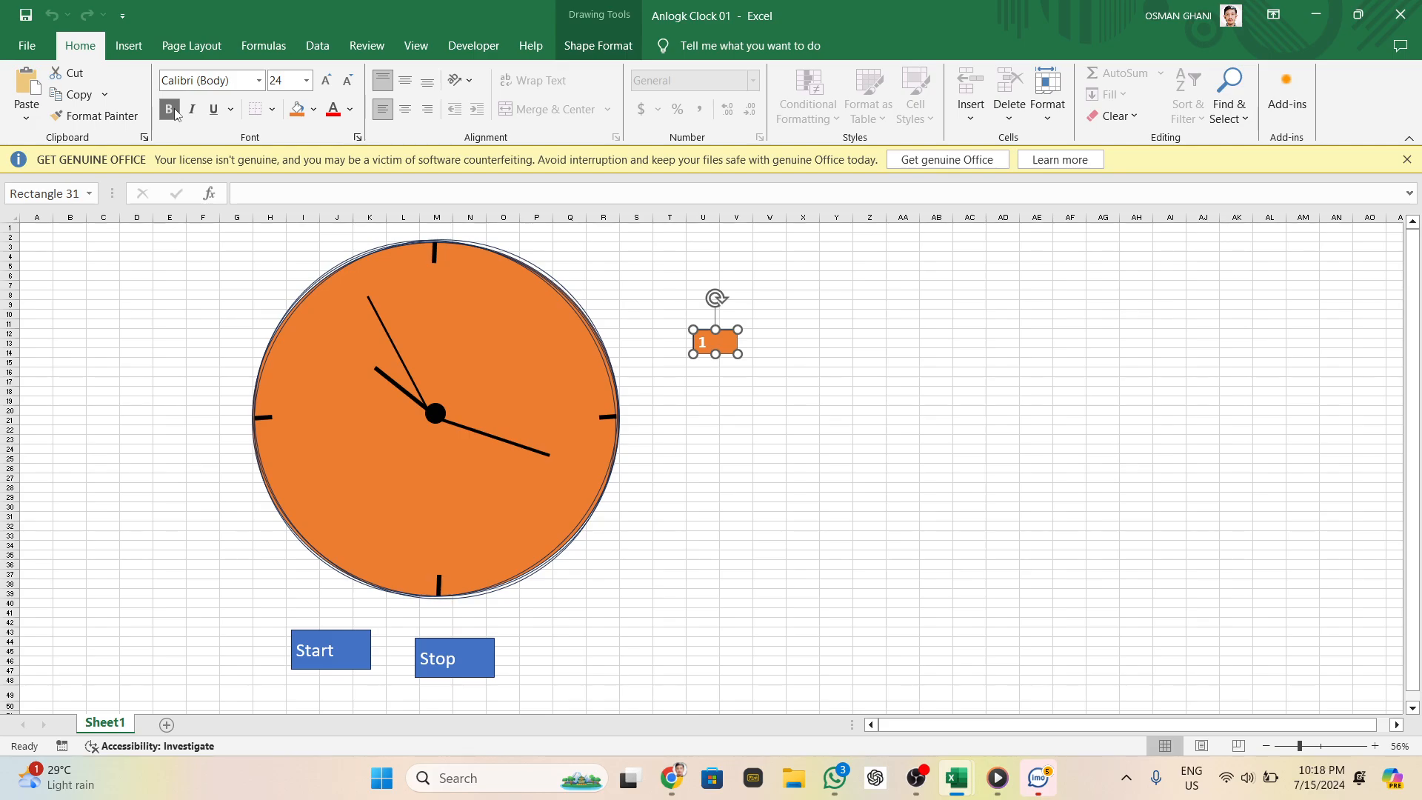
click(406, 80)
click(406, 110)
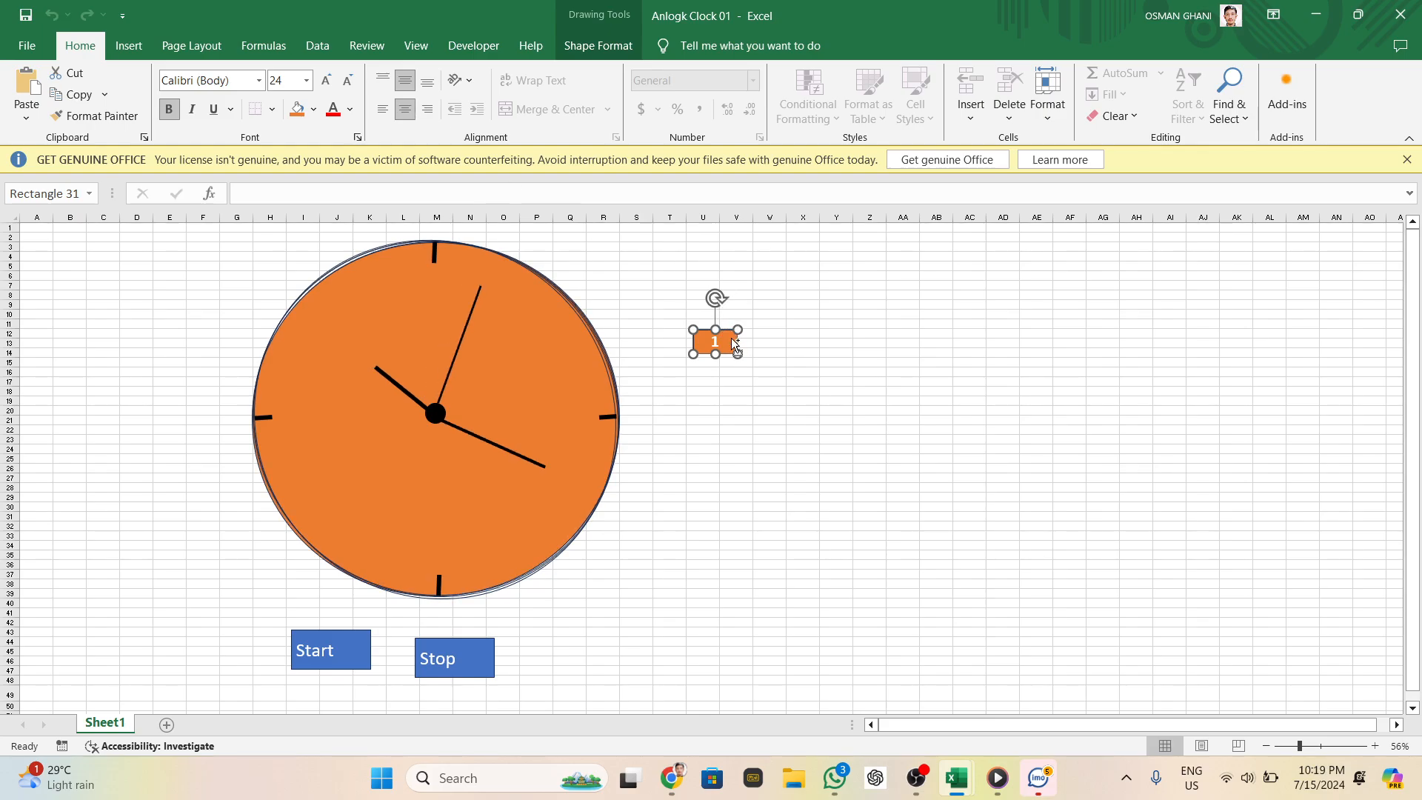
Duplicate the rectangle labelled 1 thirteen times to supply shapes for the hour numbers
key(ctrl+d)
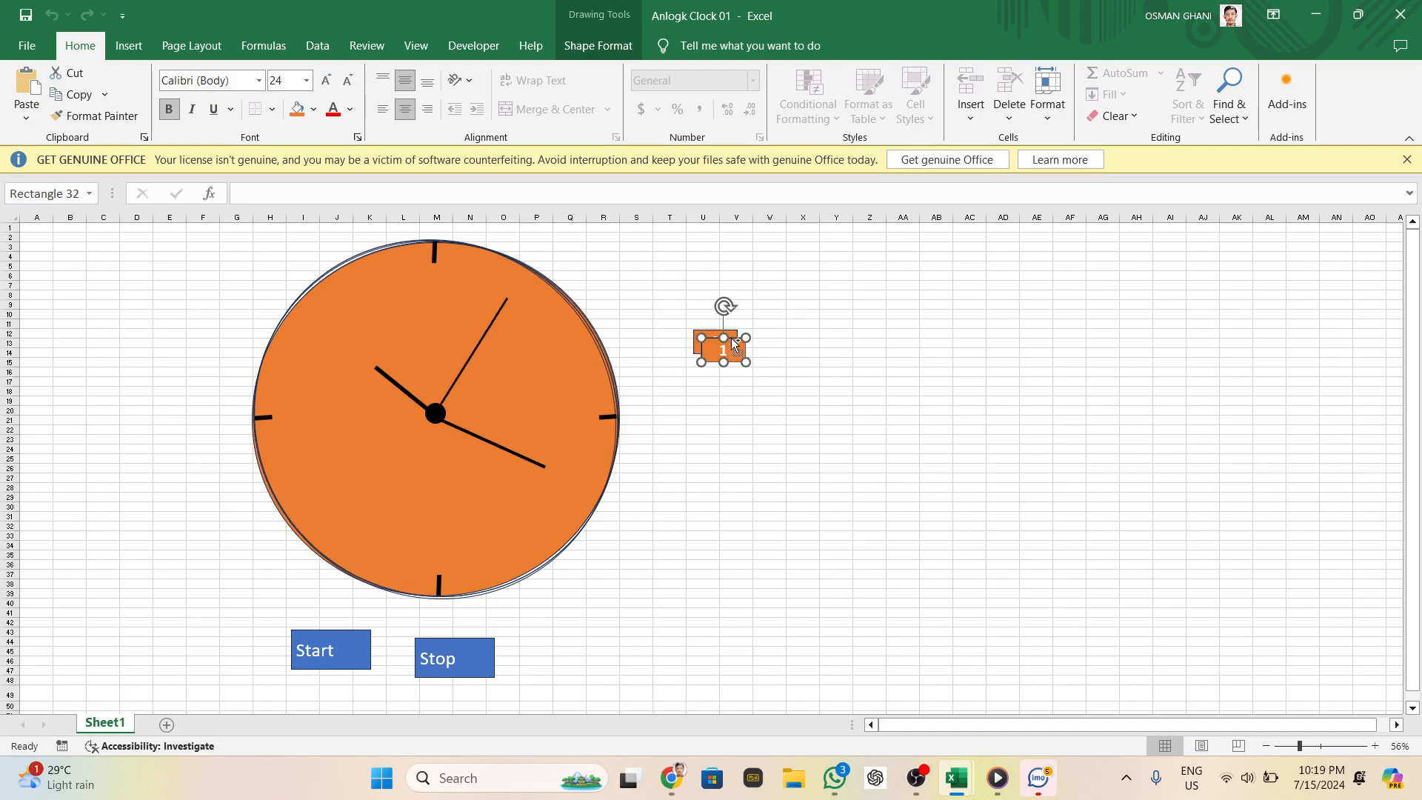
key(ctrl+d)
key(ctrl+d)
key(ctrl+d)
key(ctrl+d)
key(ctrl+d)
key(ctrl+d)
key(ctrl+d)
key(ctrl+d)
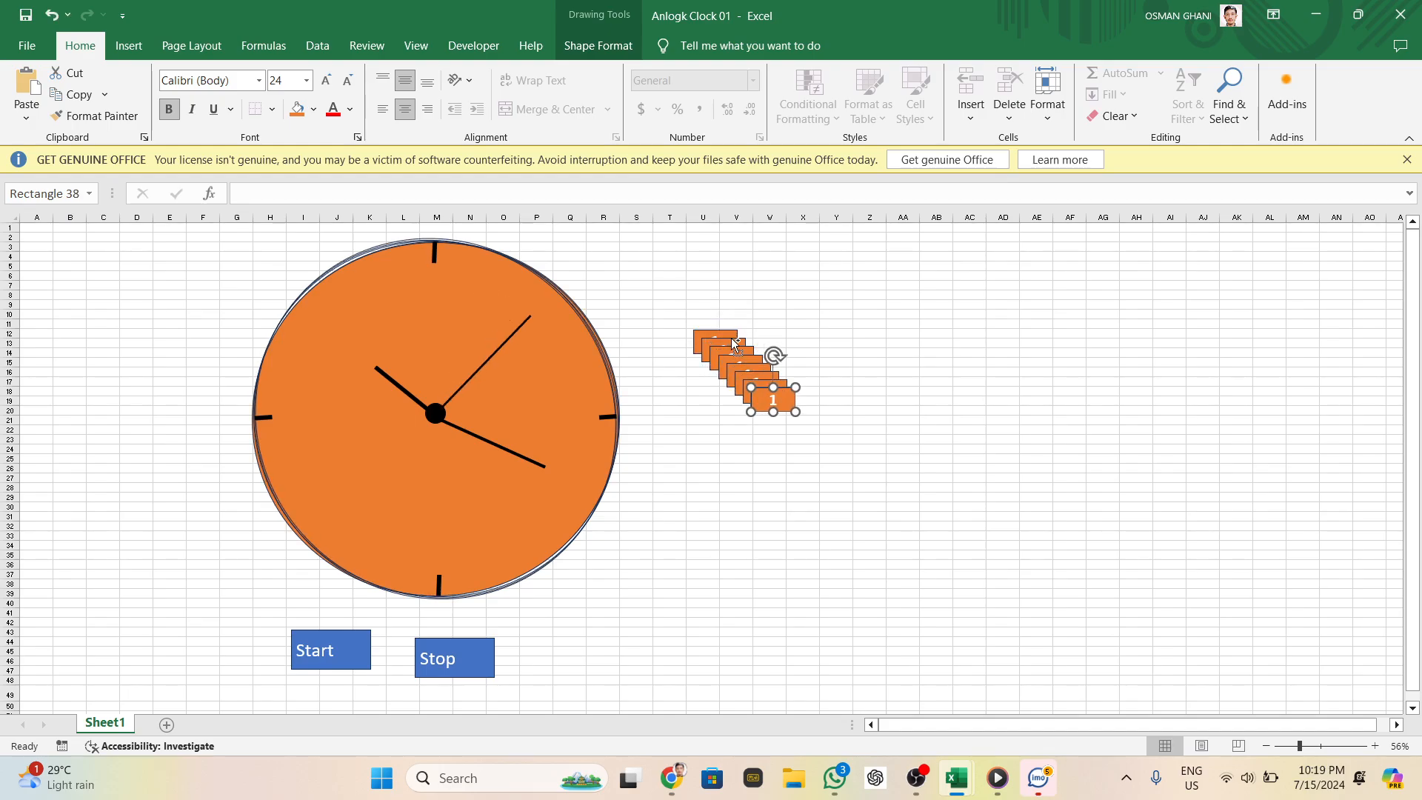
key(ctrl+d)
key(ctrl+d)
key(ctrl+d)
key(ctrl+d)
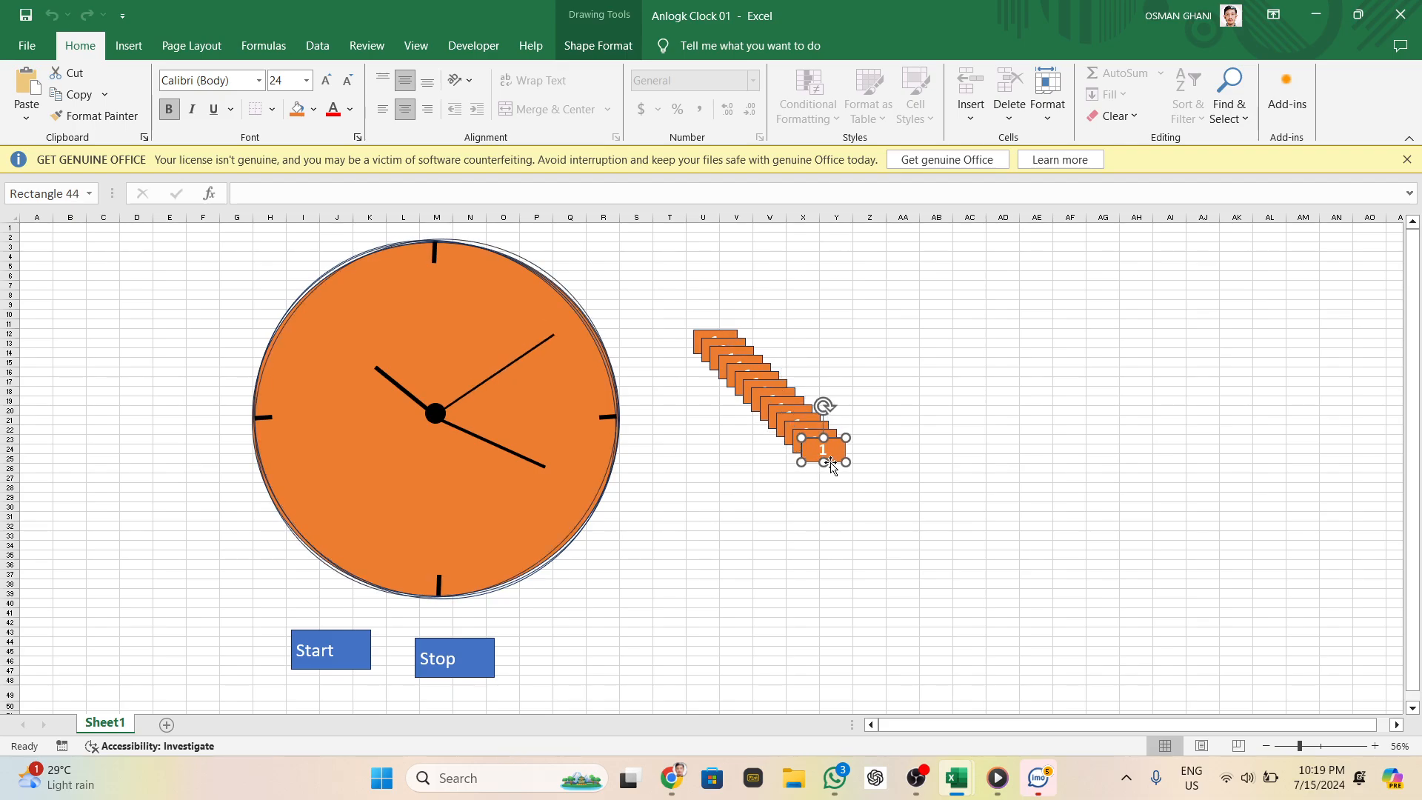
Move the last copy clear of the stack, change its label to 12 and enlarge it to about 0.56" high
drag(831, 464, 833, 522)
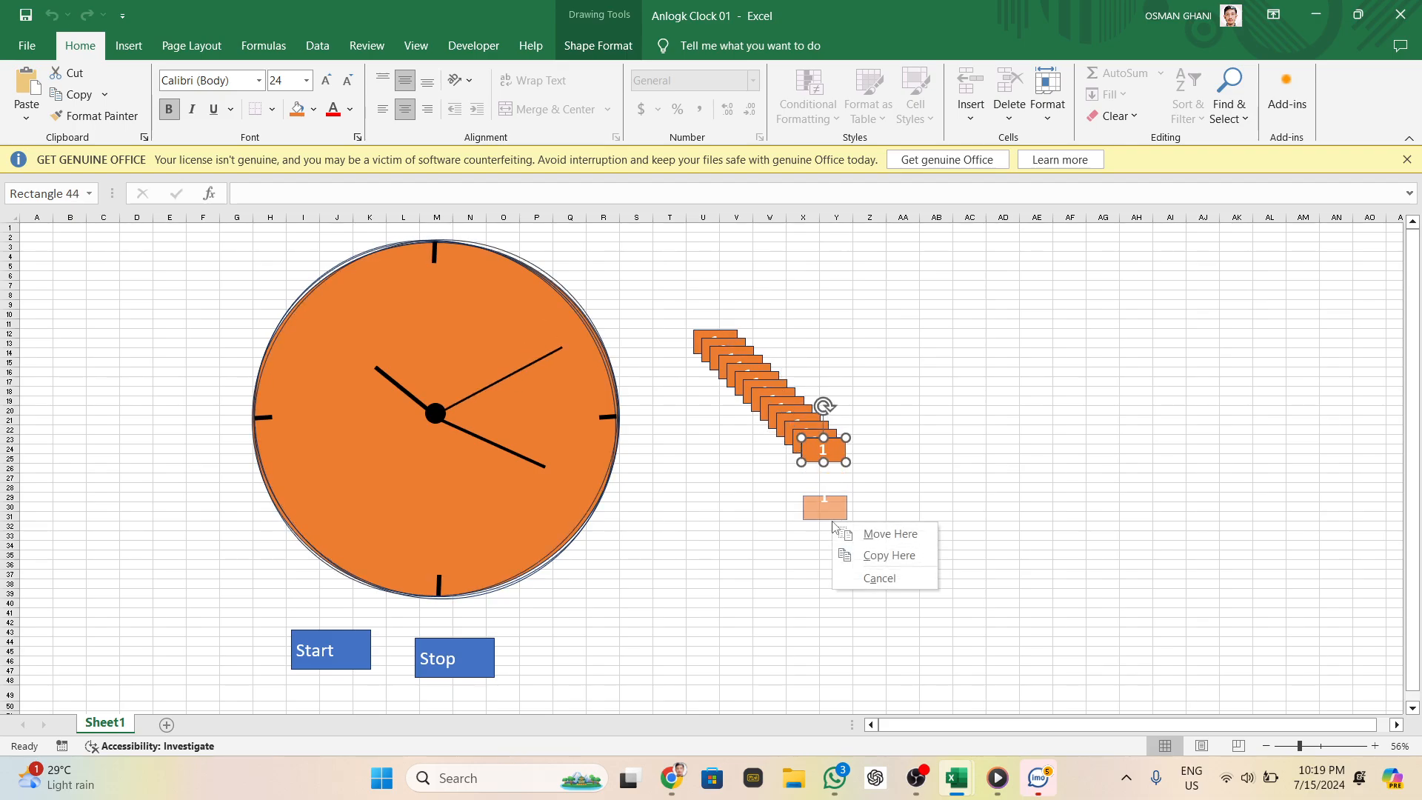
click(889, 534)
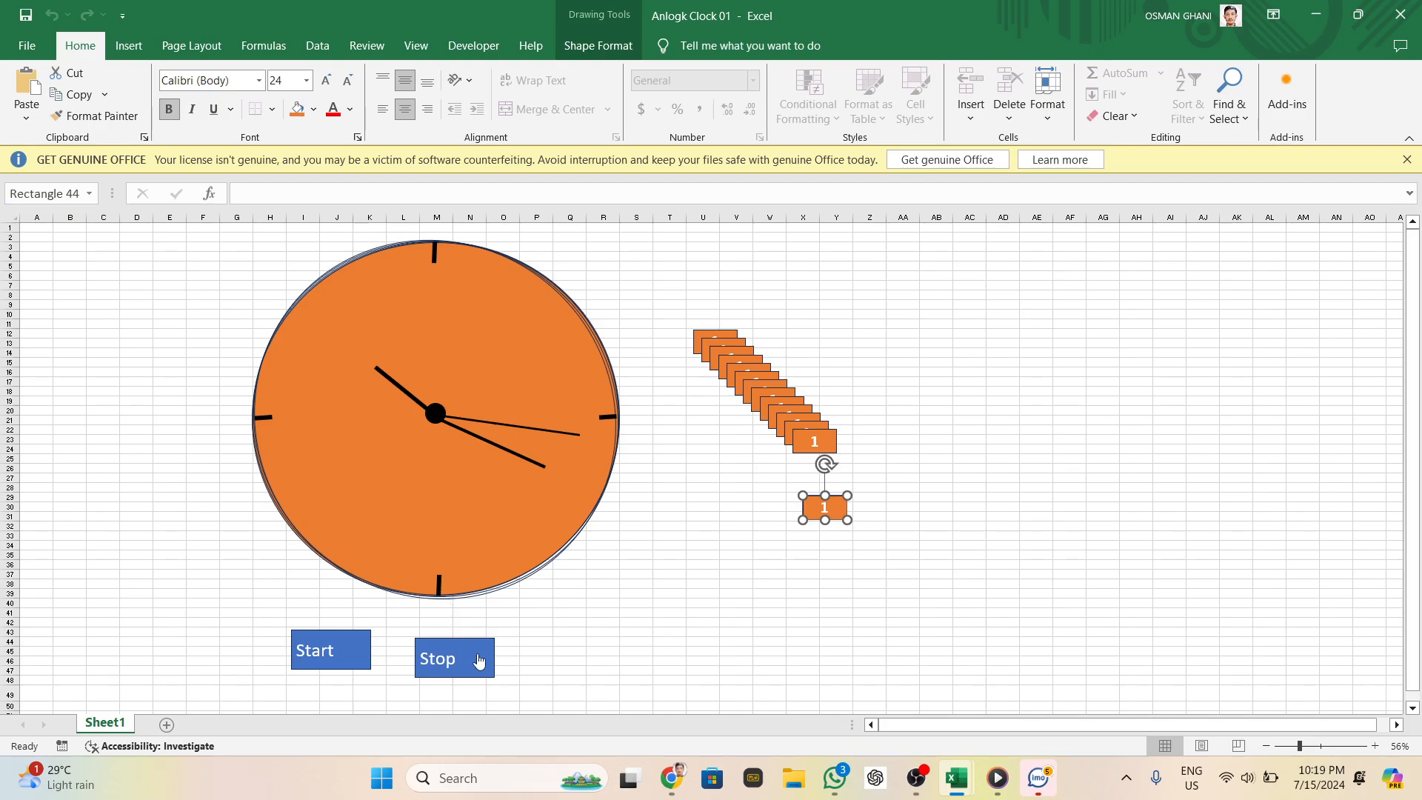
key(BackSpace)
drag(825, 497, 826, 492)
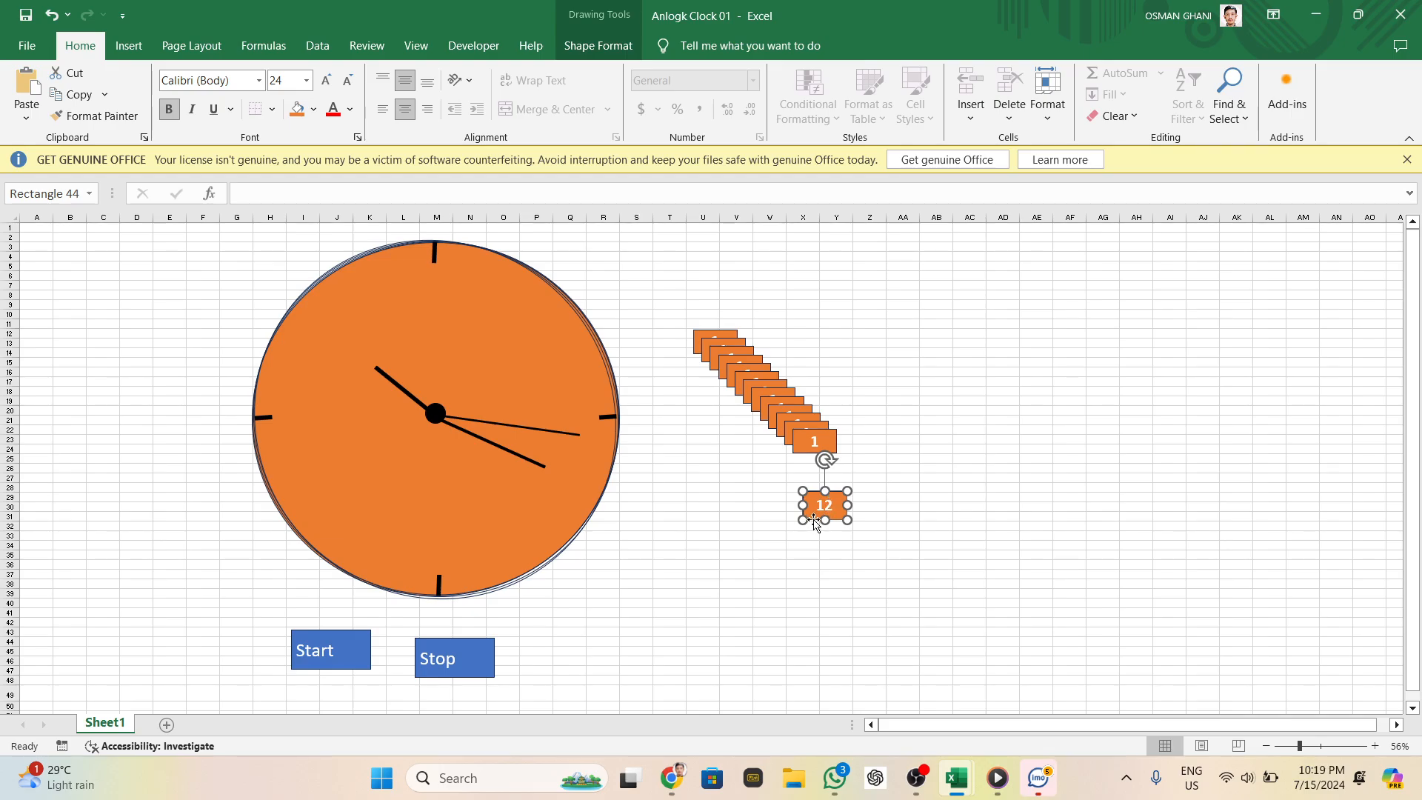
Place the 12 label just inside the clock face at the 12 o'clock tick and remove its outline
drag(815, 520, 423, 278)
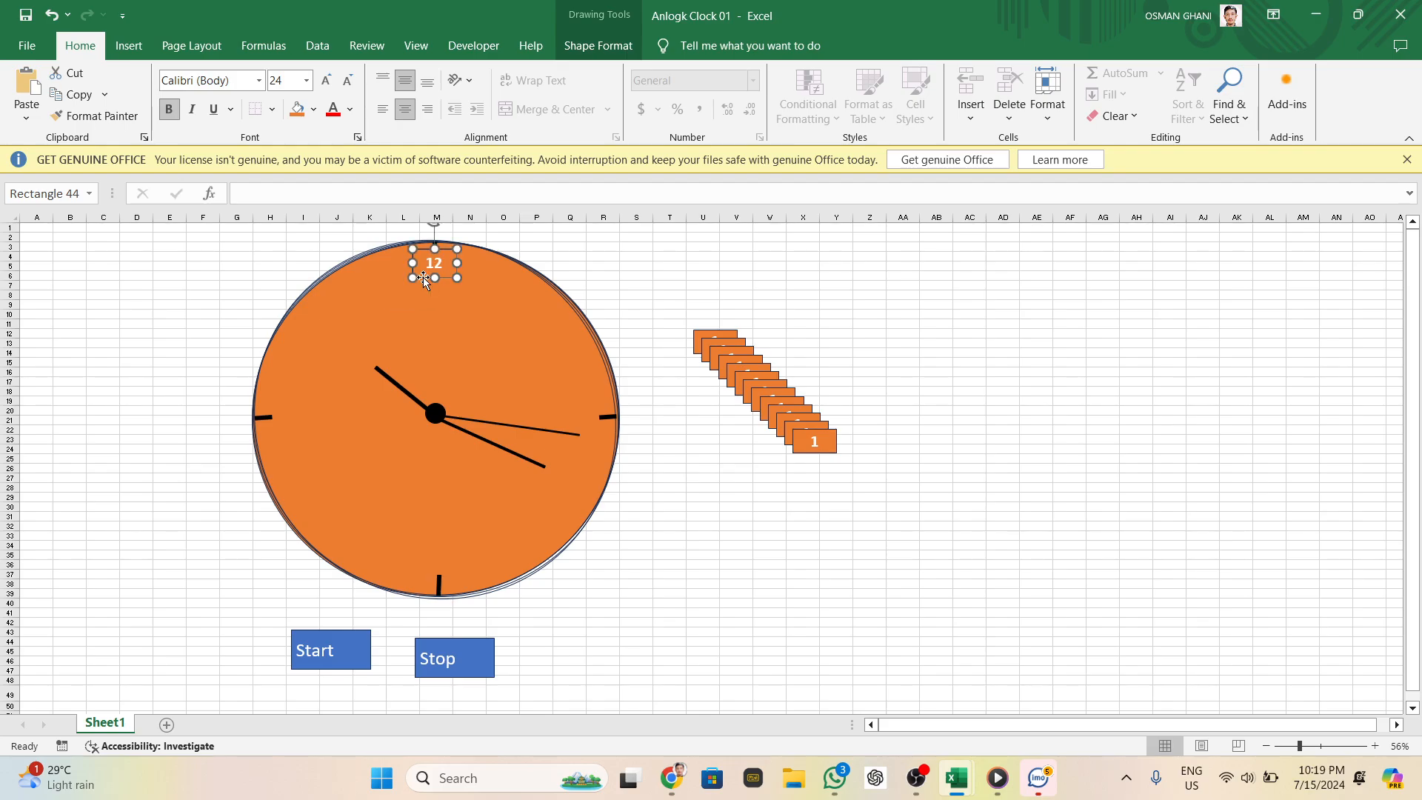
click(600, 46)
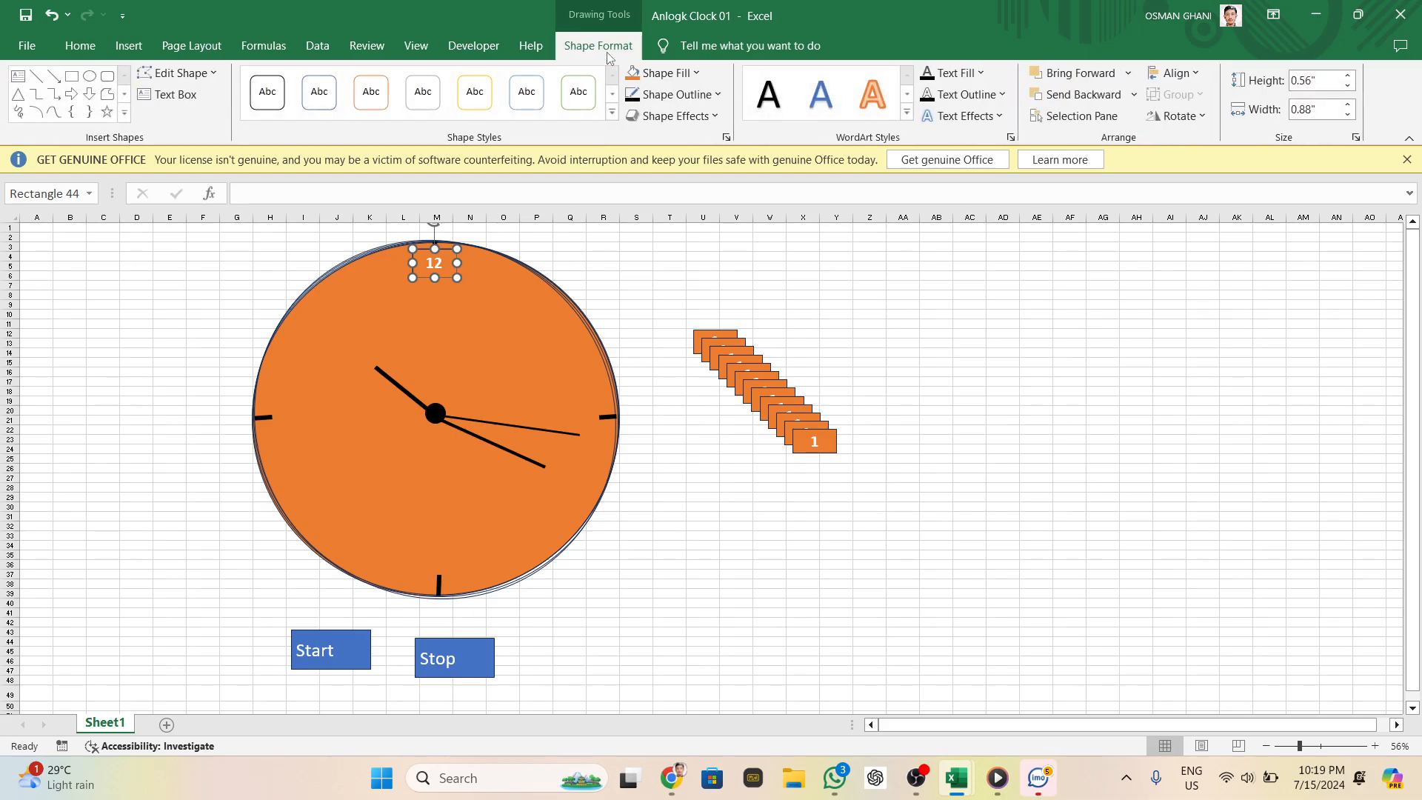
click(716, 97)
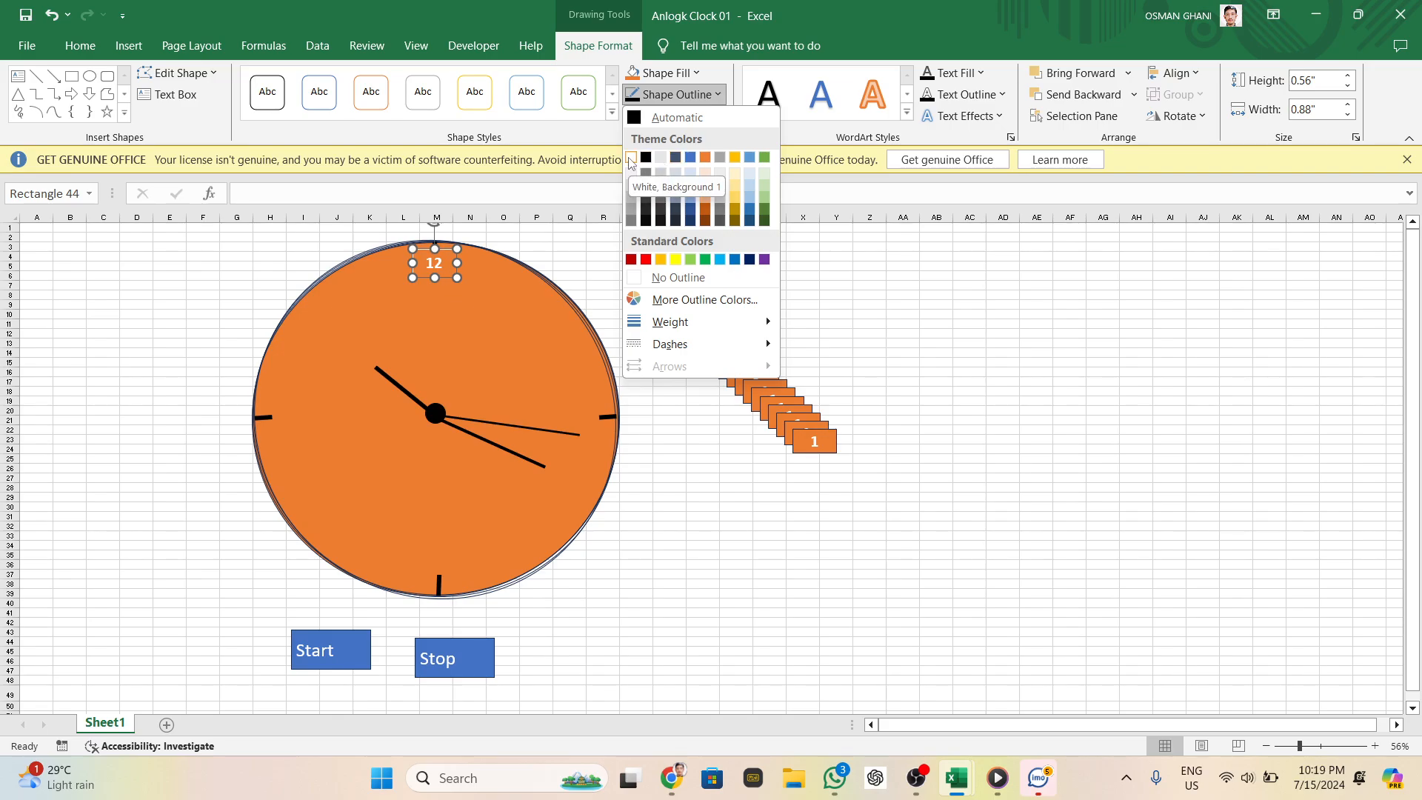
click(647, 278)
click(696, 409)
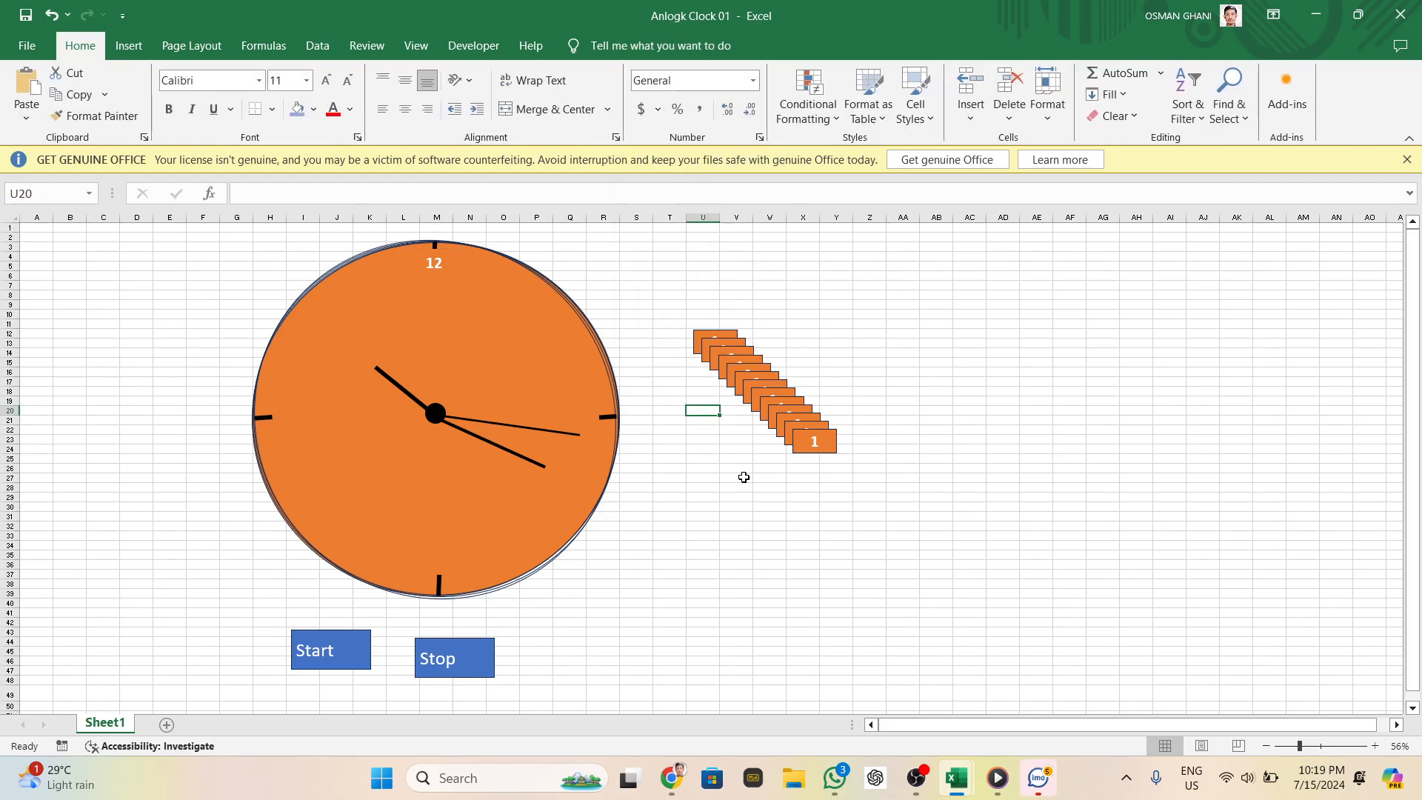
Change the label of the frontmost rectangle in the stack to 11
click(821, 445)
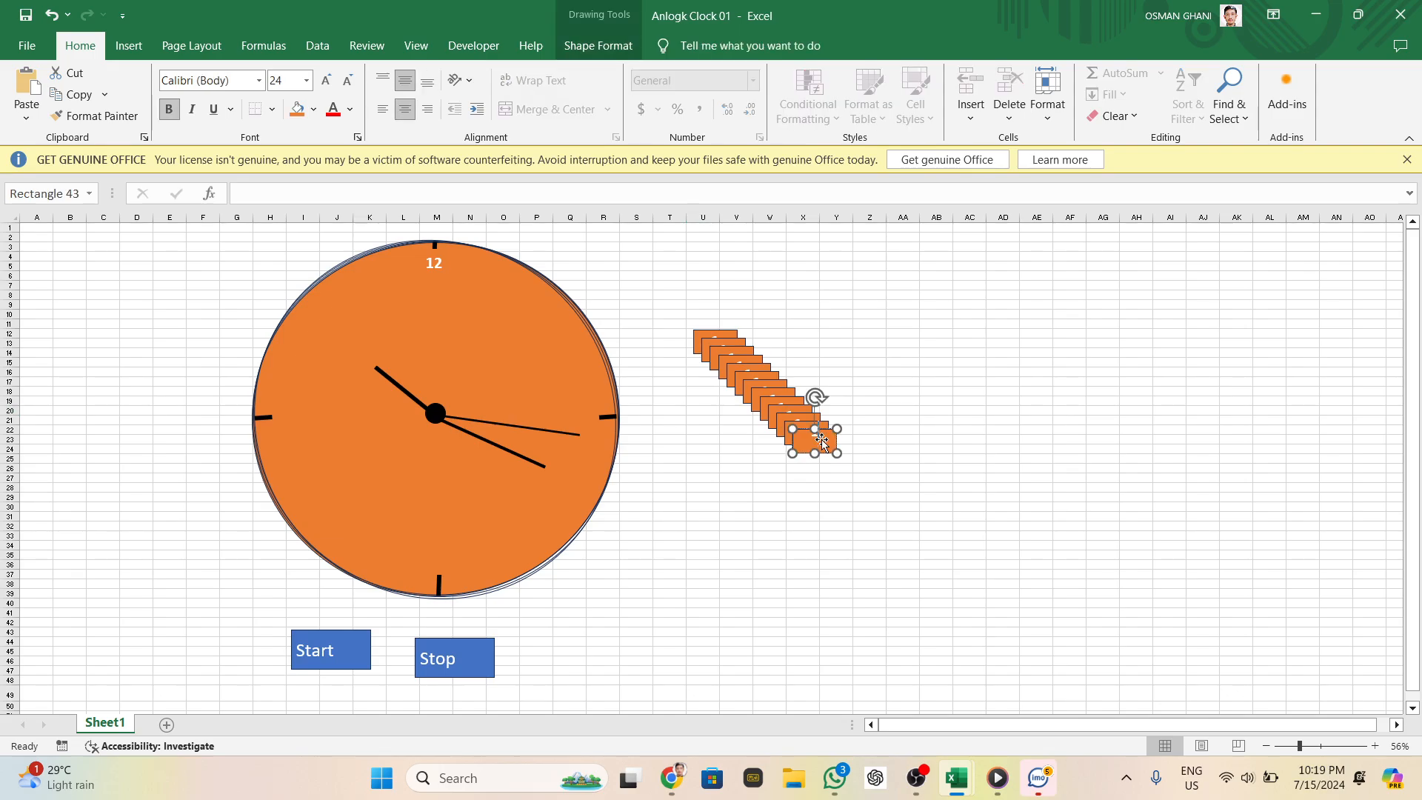
click(821, 440)
key(Return)
key(BackSpace)
click(898, 469)
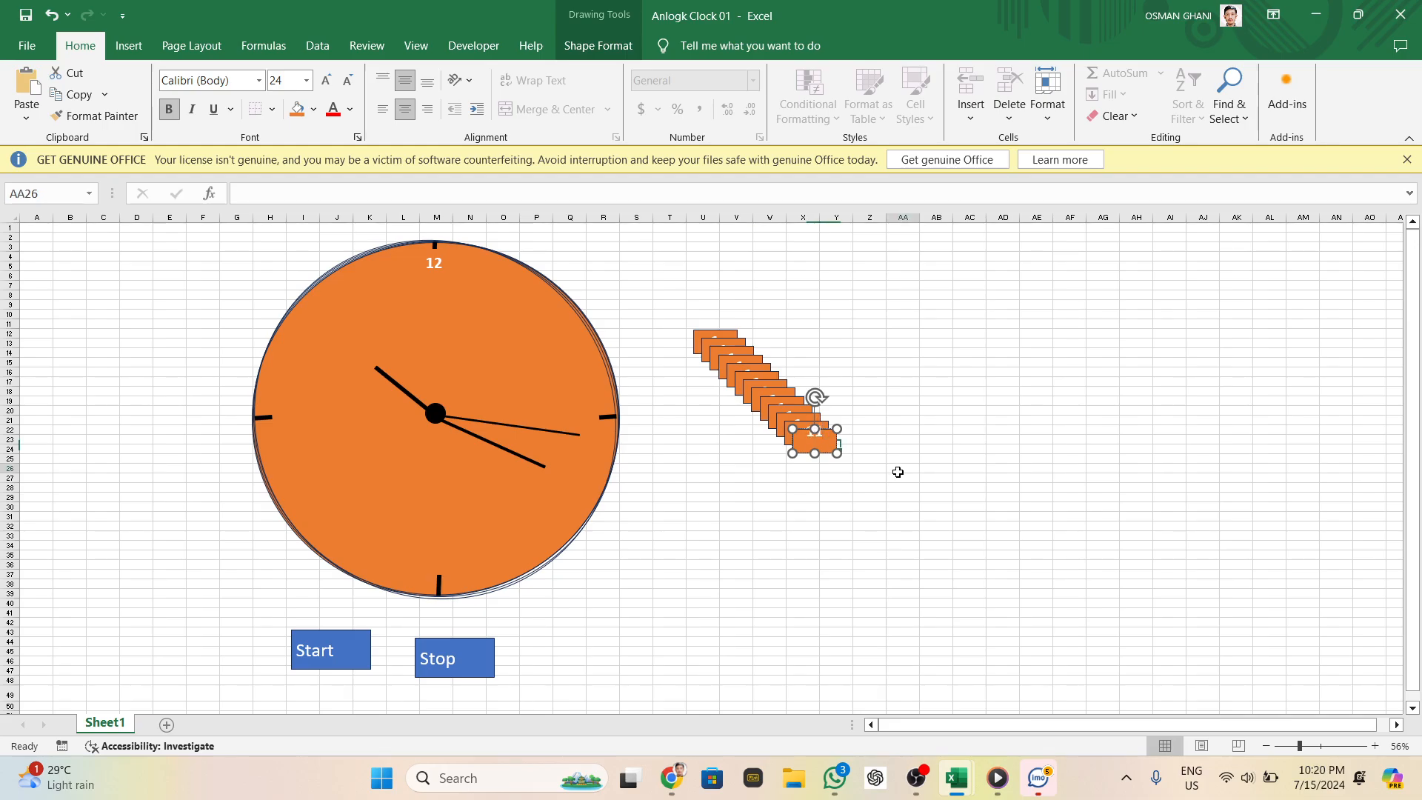
click(828, 447)
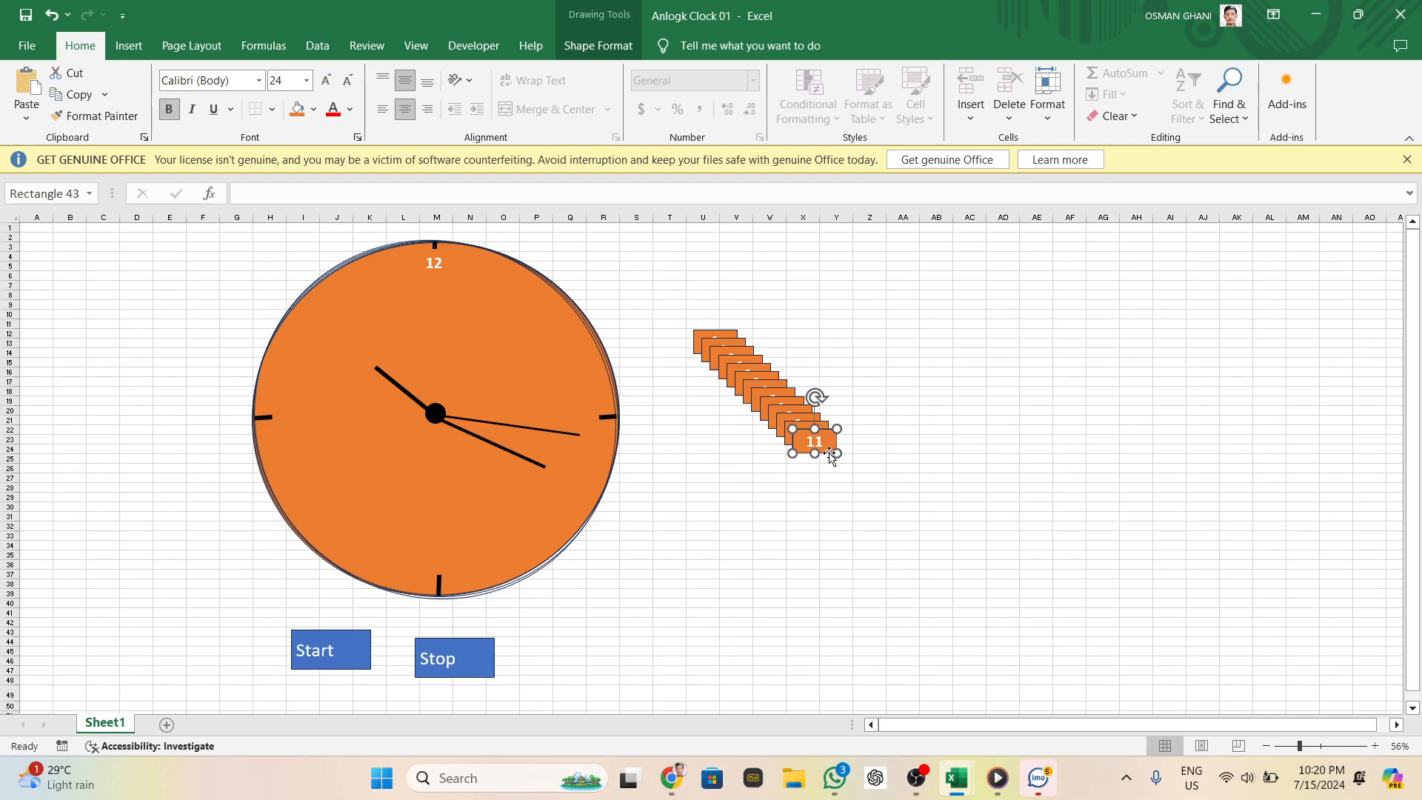
Place the 11 label inside the clock face at the 11 o'clock position and remove its outline
drag(829, 453, 355, 305)
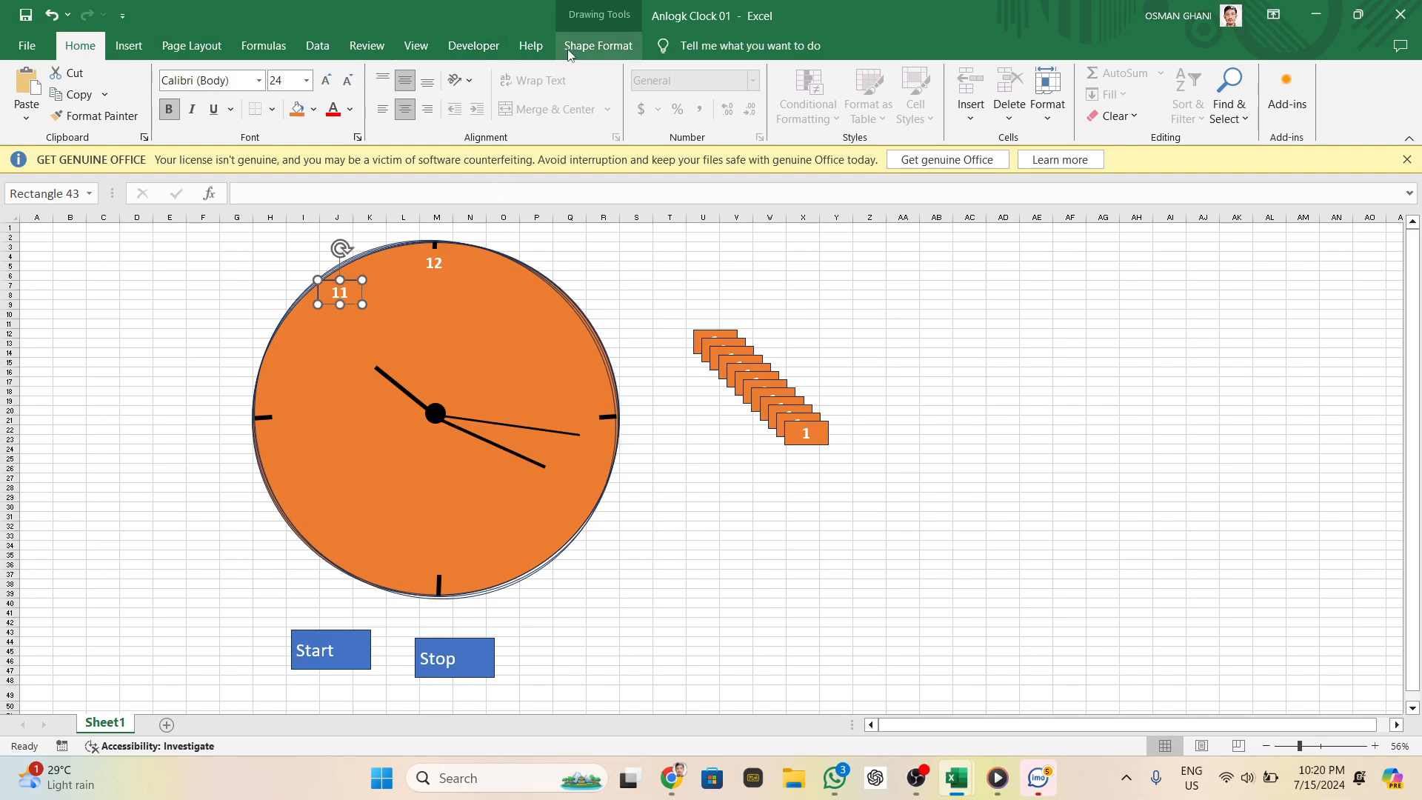
click(597, 45)
click(701, 96)
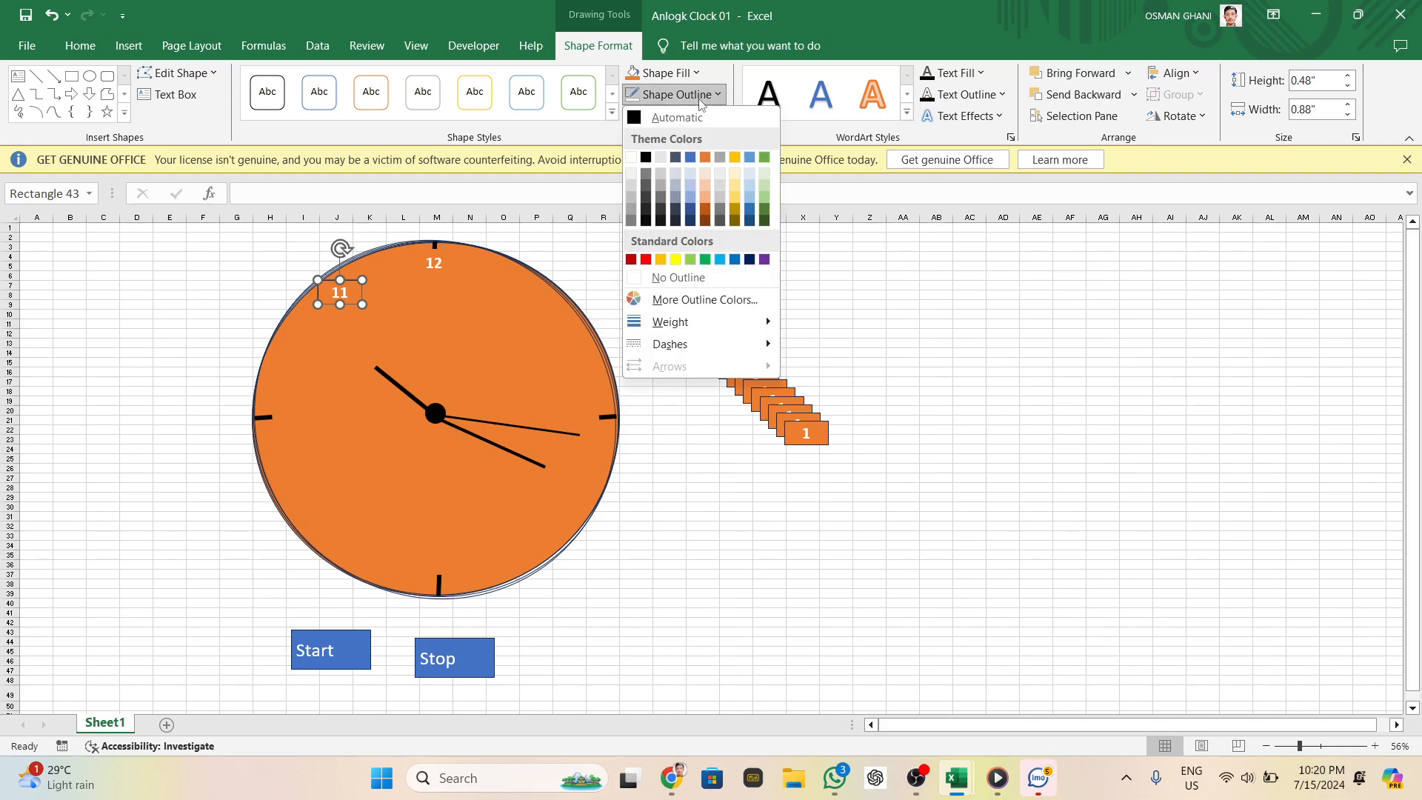
click(655, 278)
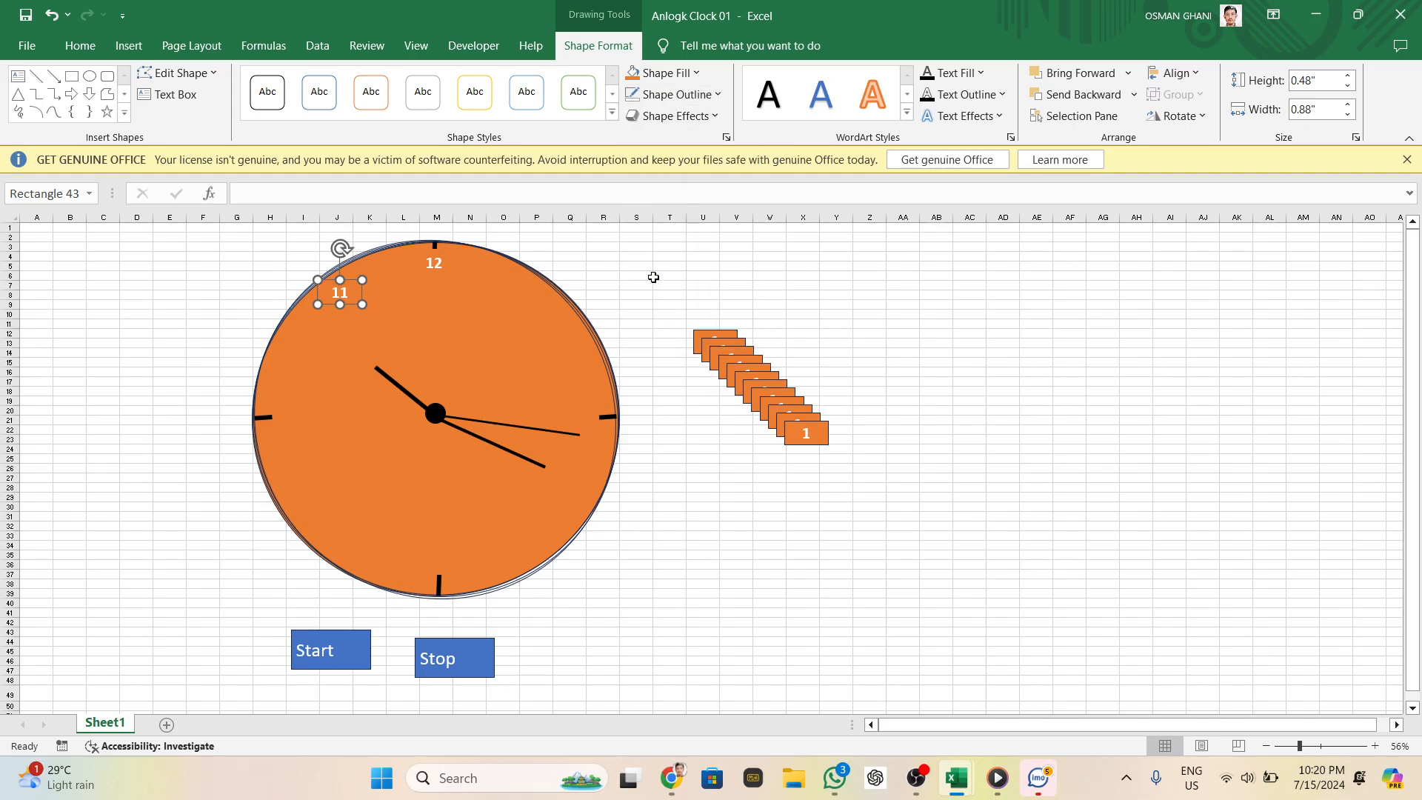
Turn the front rectangle of the stack into an outline-free 10 label and place it inside the face at 10 o'clock
click(818, 440)
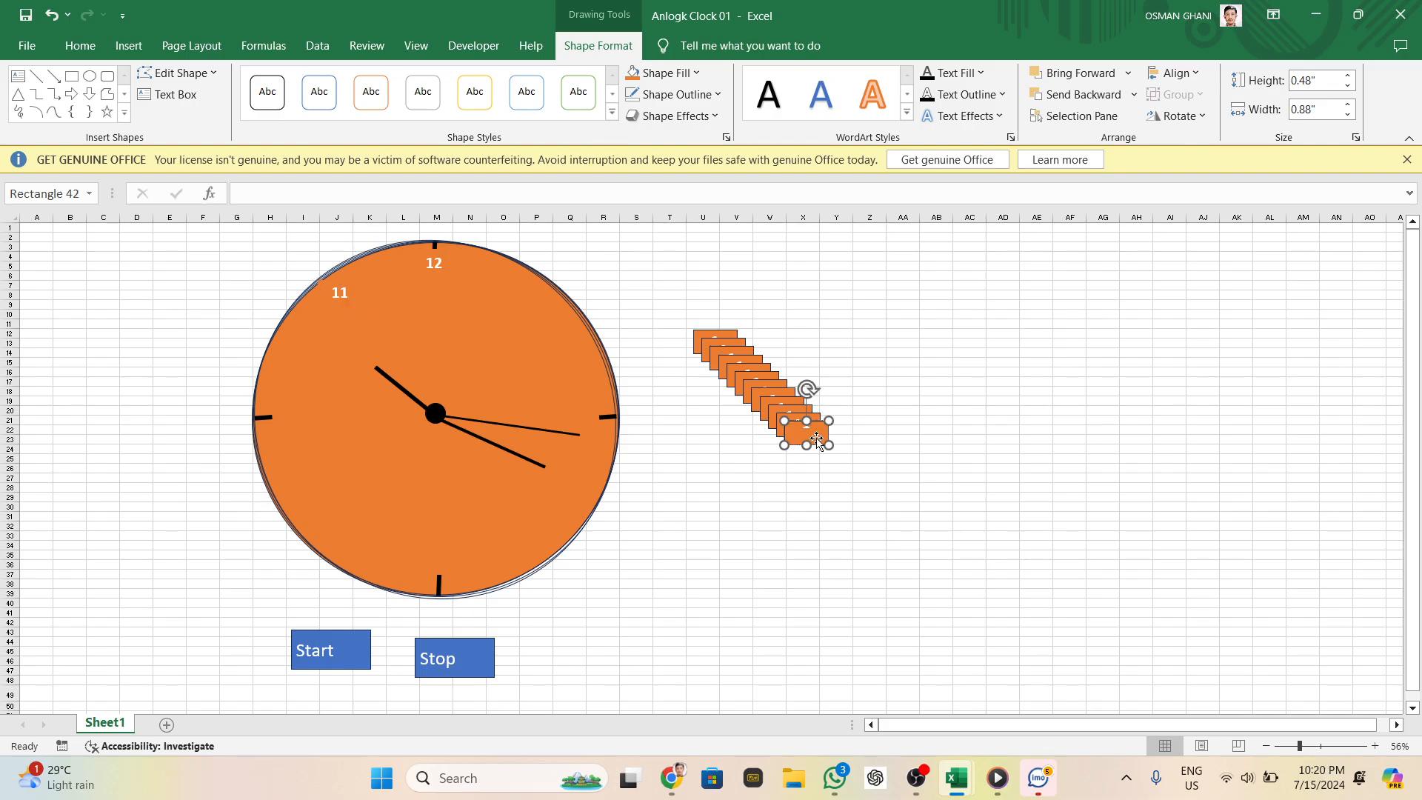
click(997, 426)
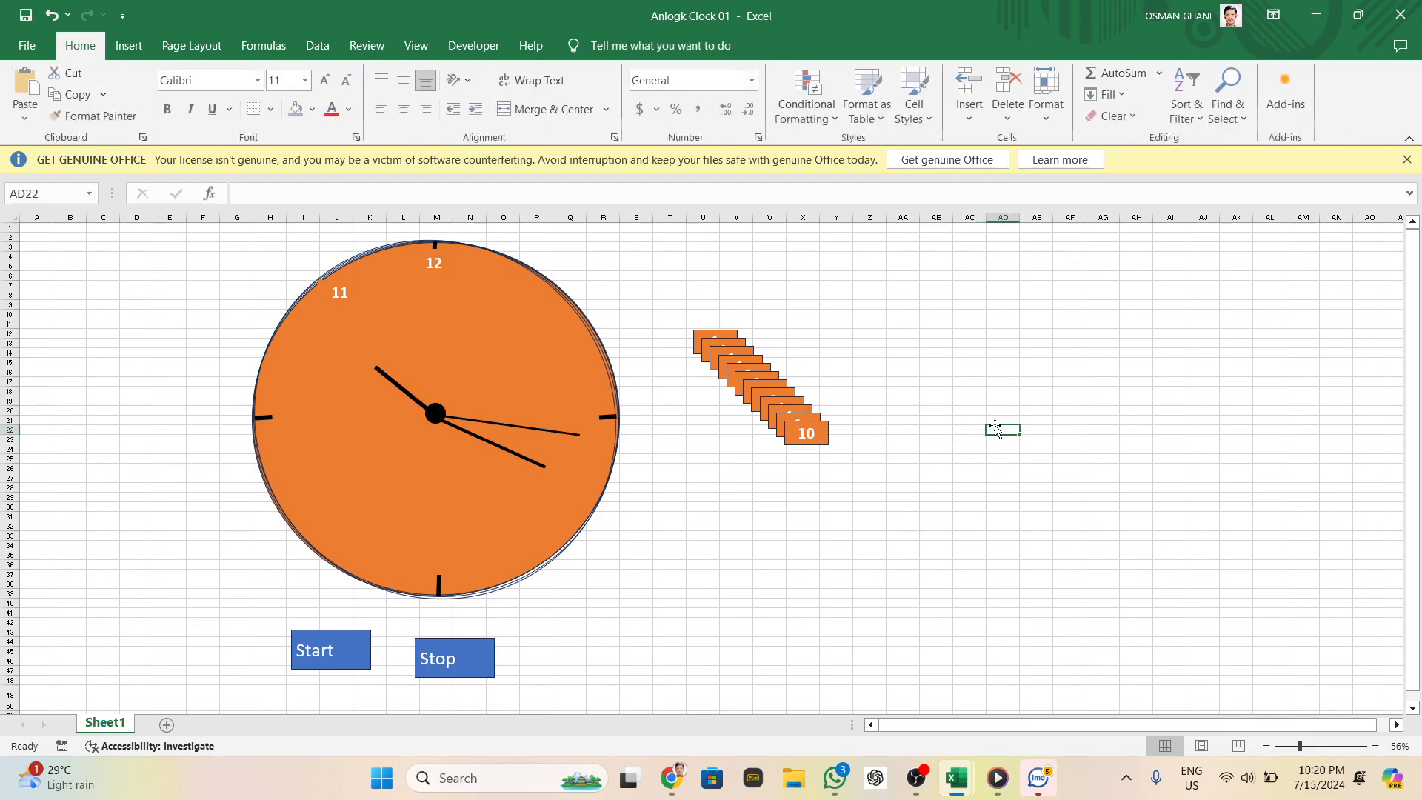
click(820, 443)
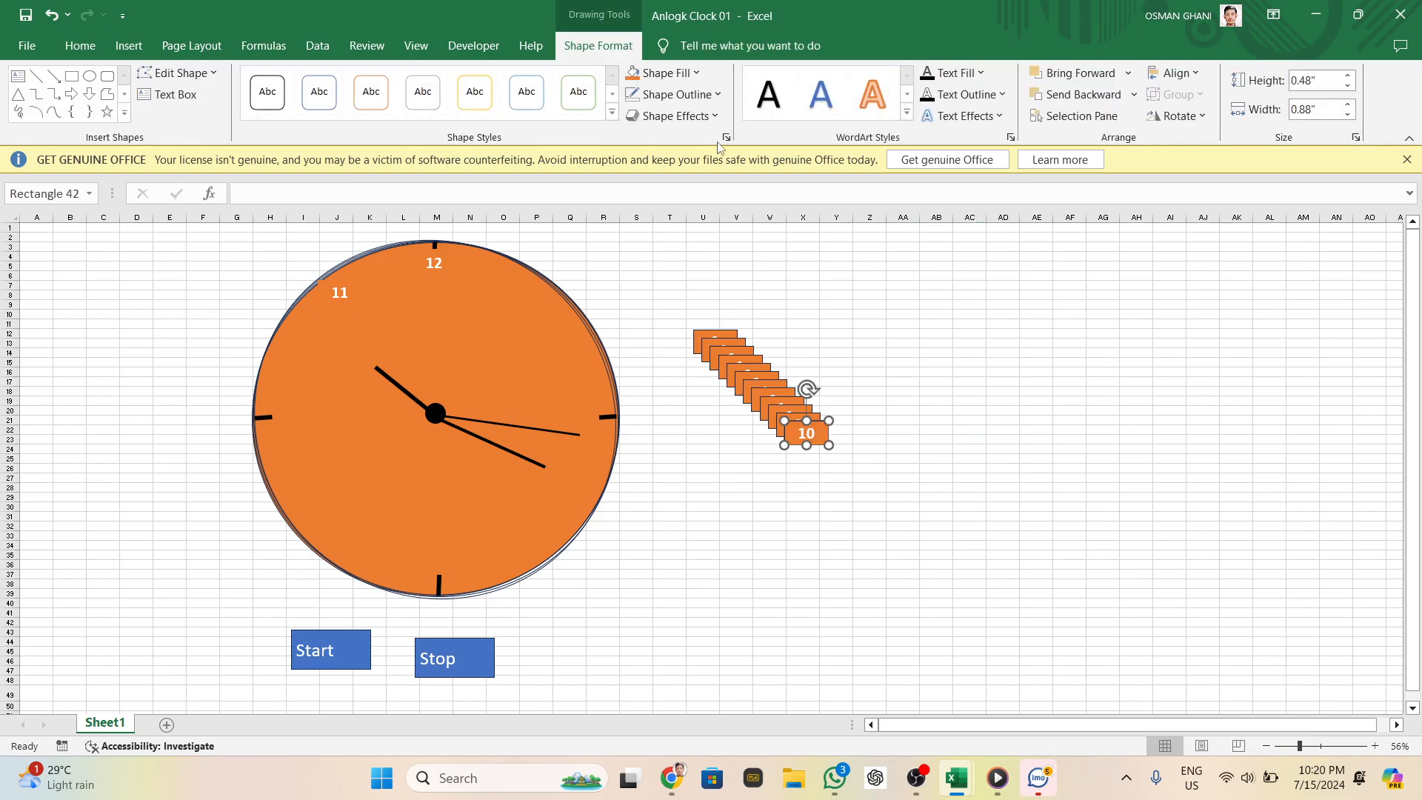
click(678, 94)
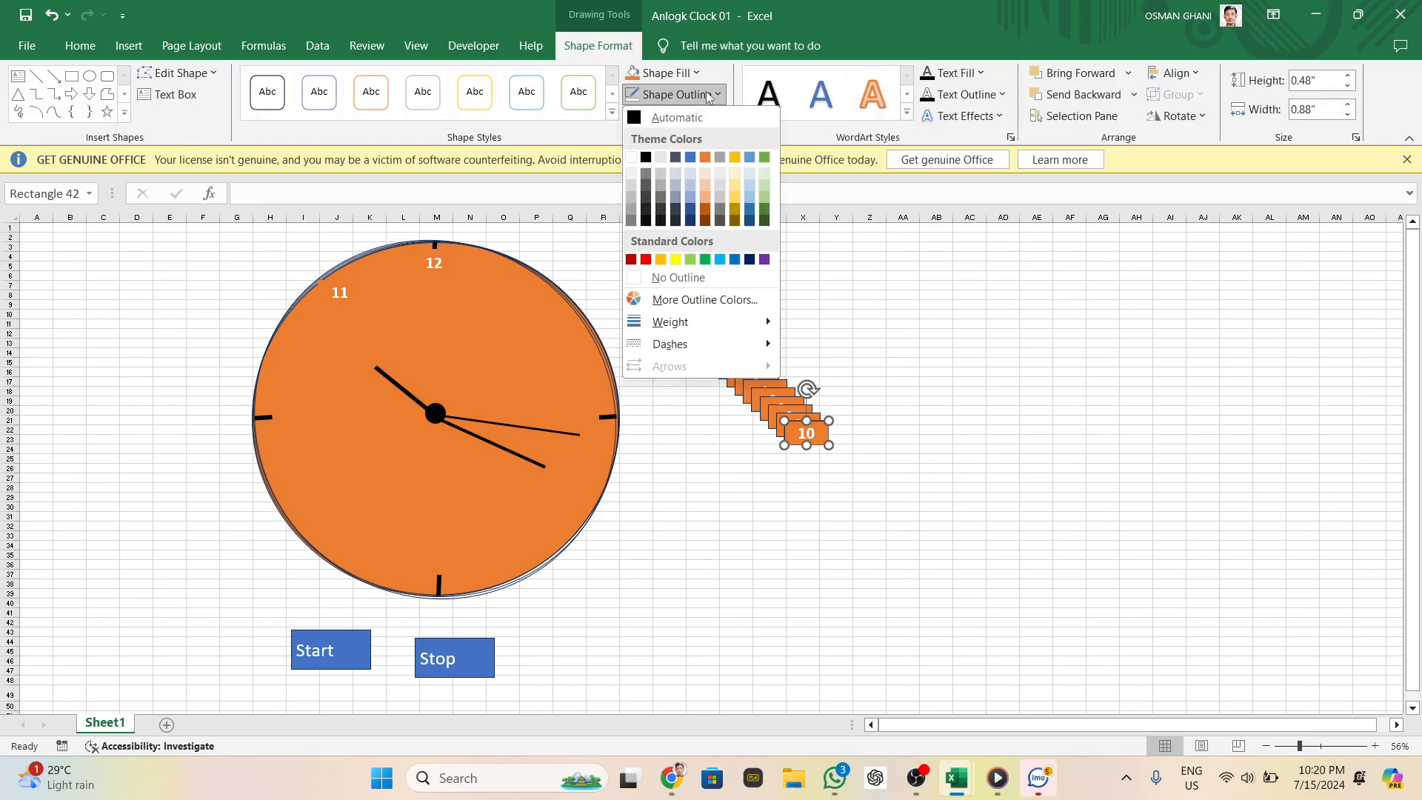
click(649, 276)
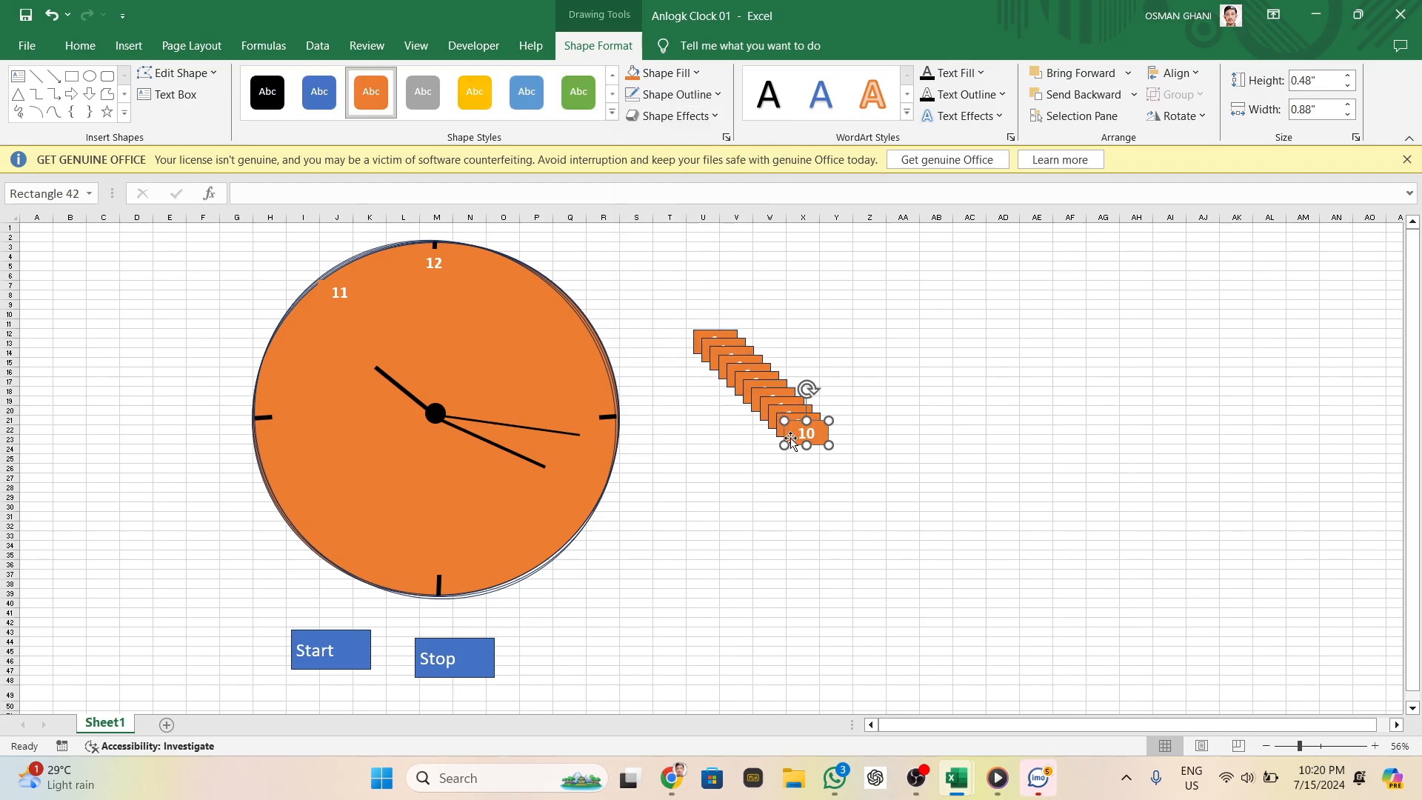
drag(791, 441, 286, 359)
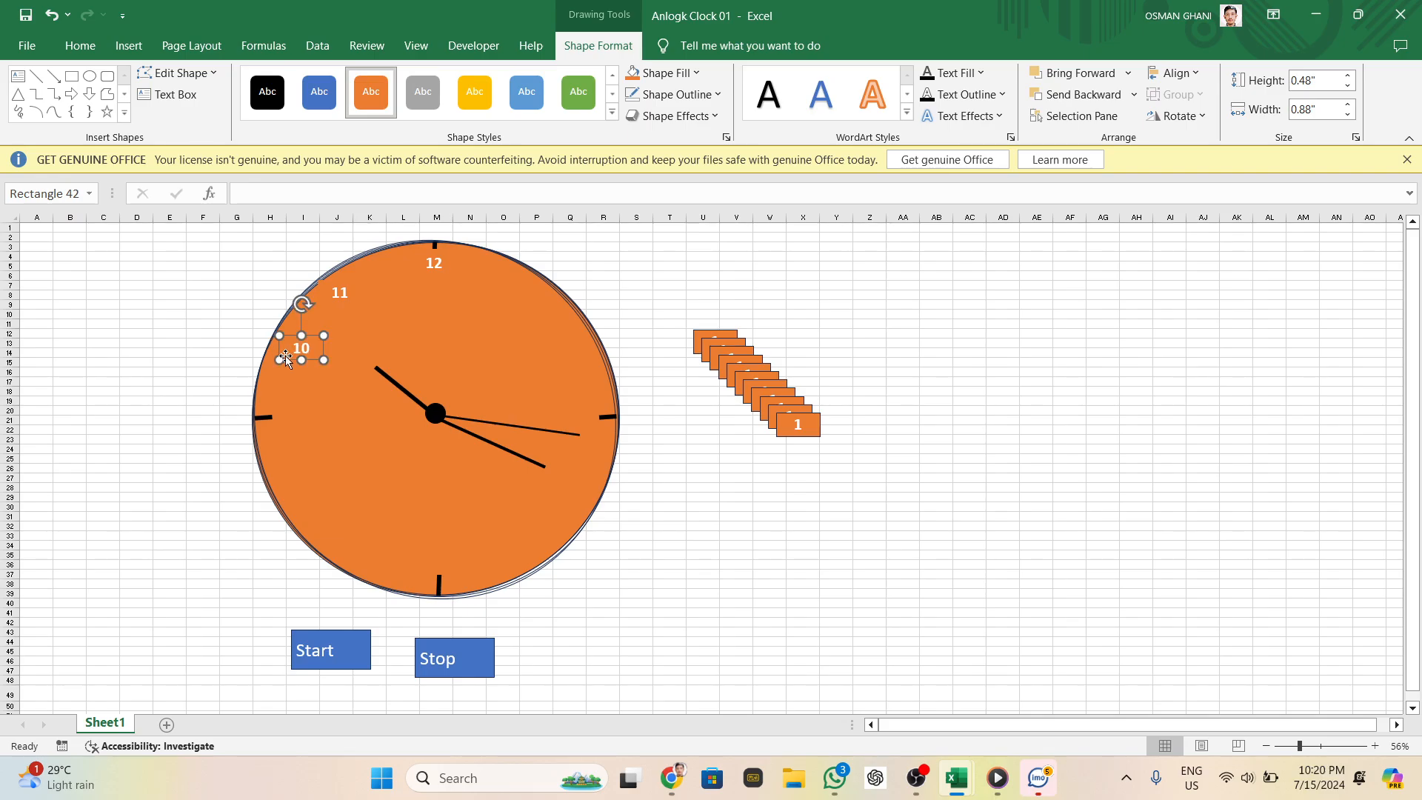
Turn the front rectangle of the stack into an outline-free 9 label and place it beside the 9 o'clock tick
click(813, 429)
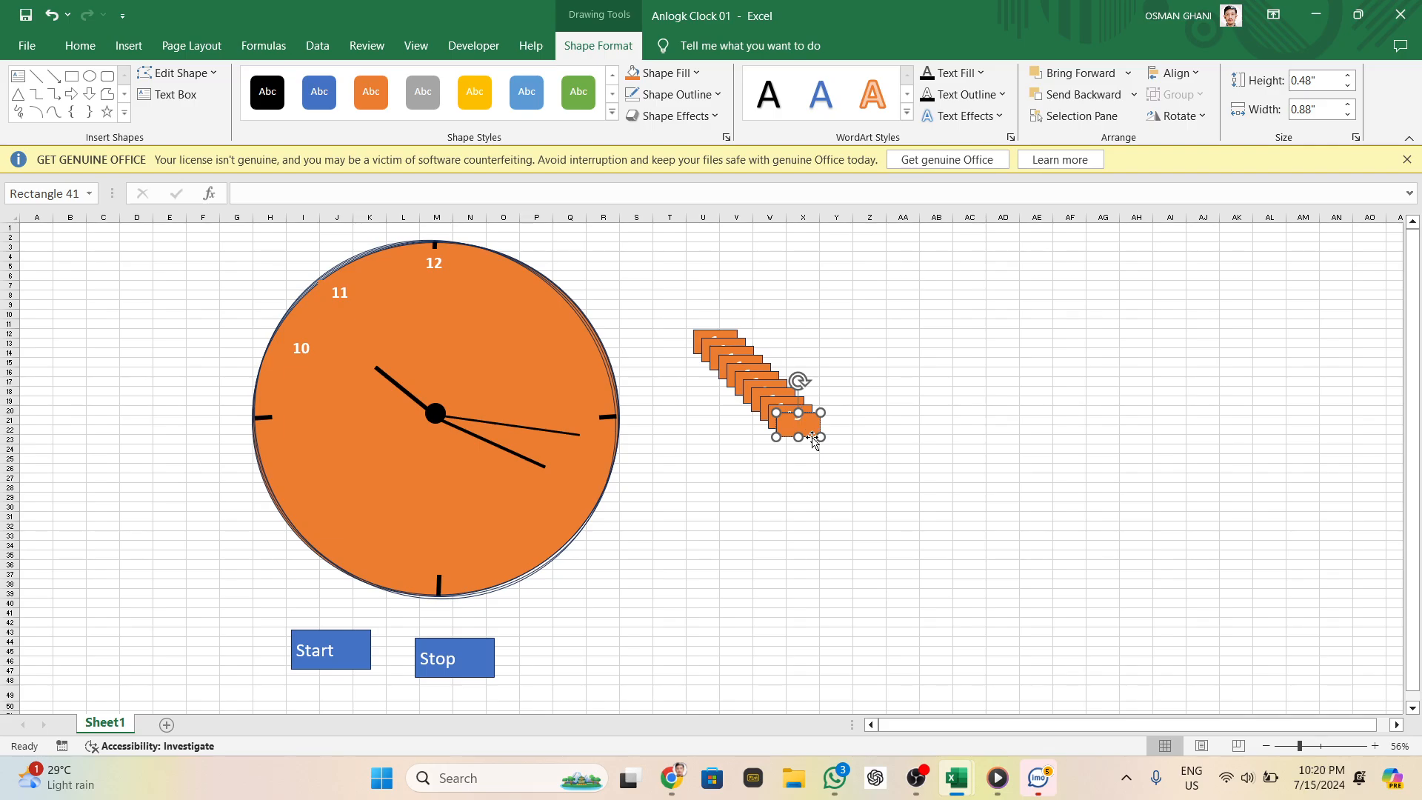
click(803, 453)
click(811, 420)
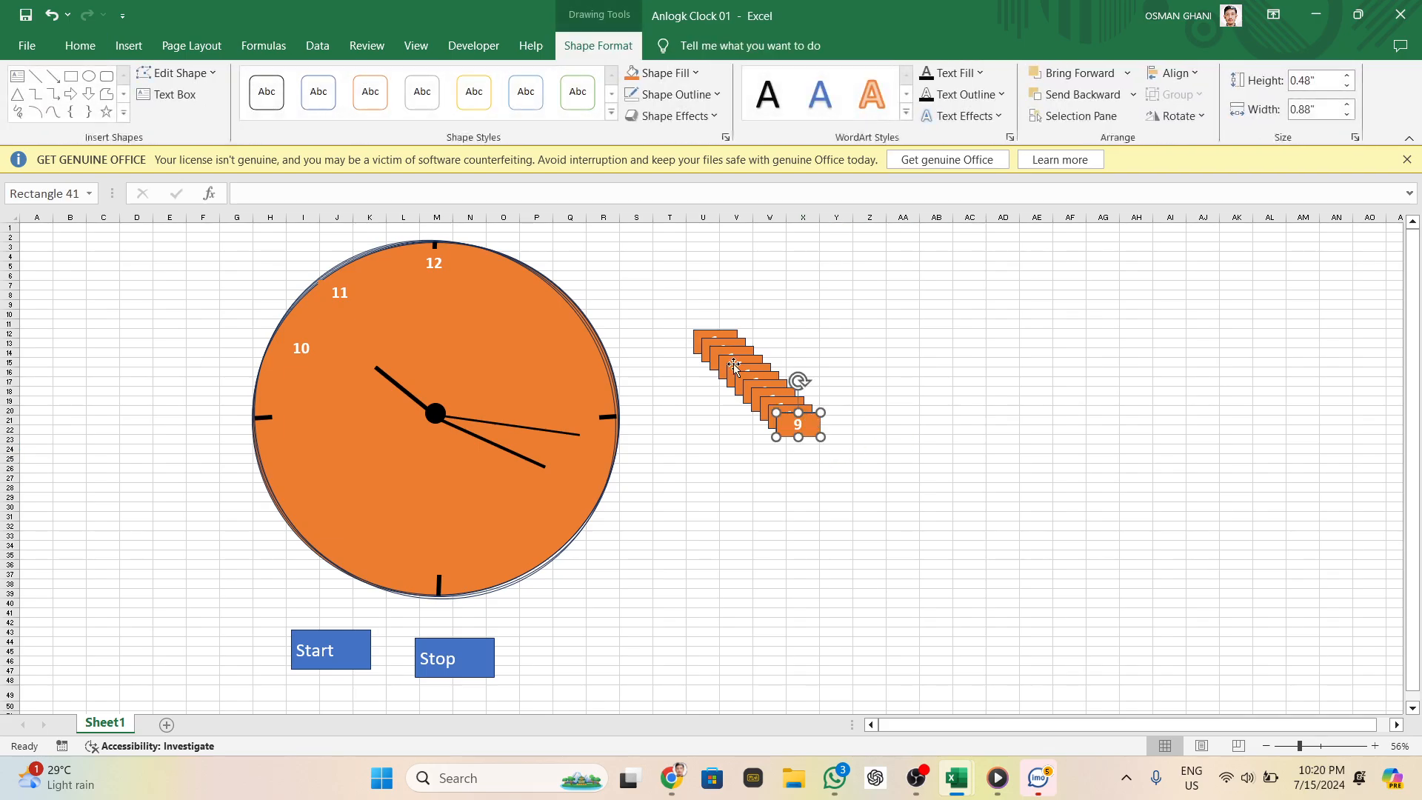
click(702, 97)
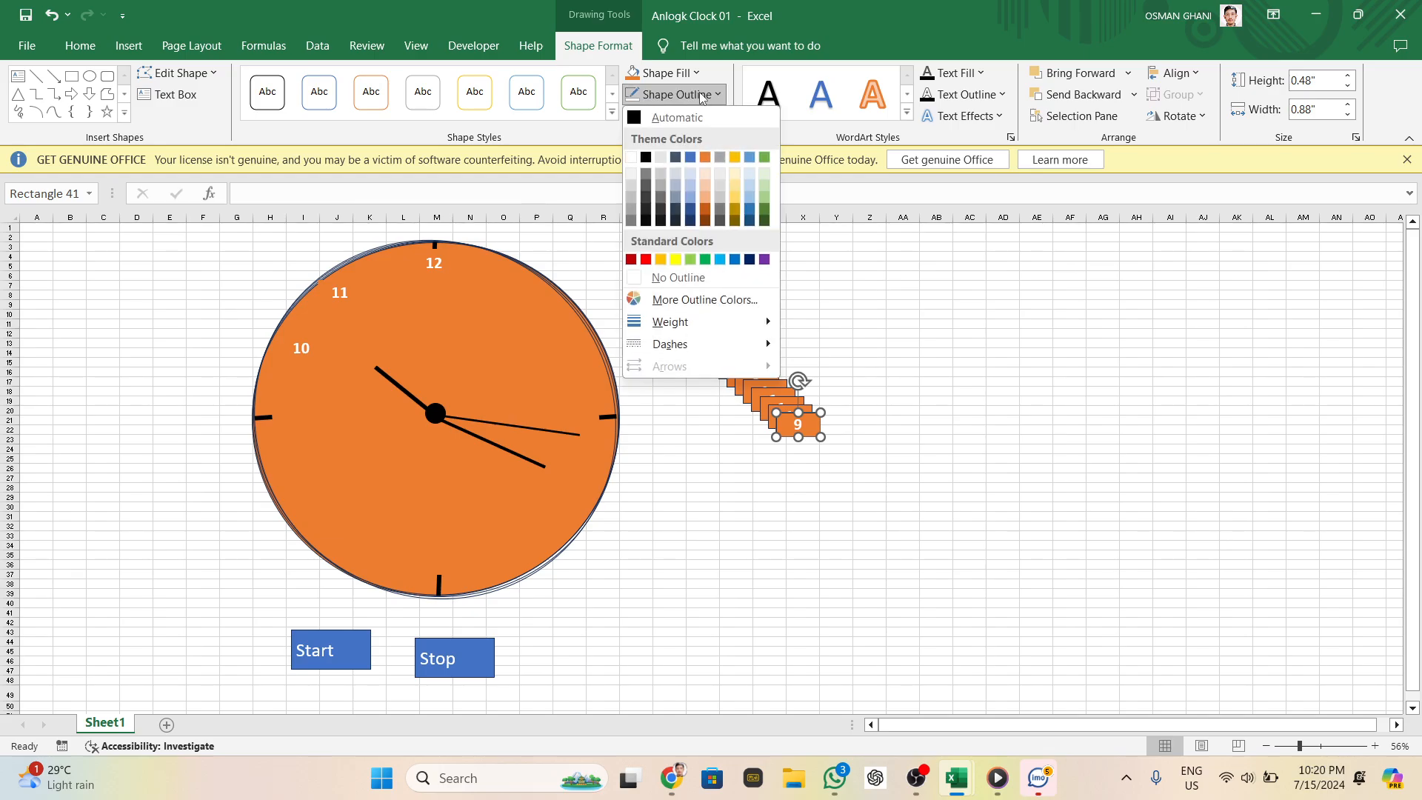
click(662, 279)
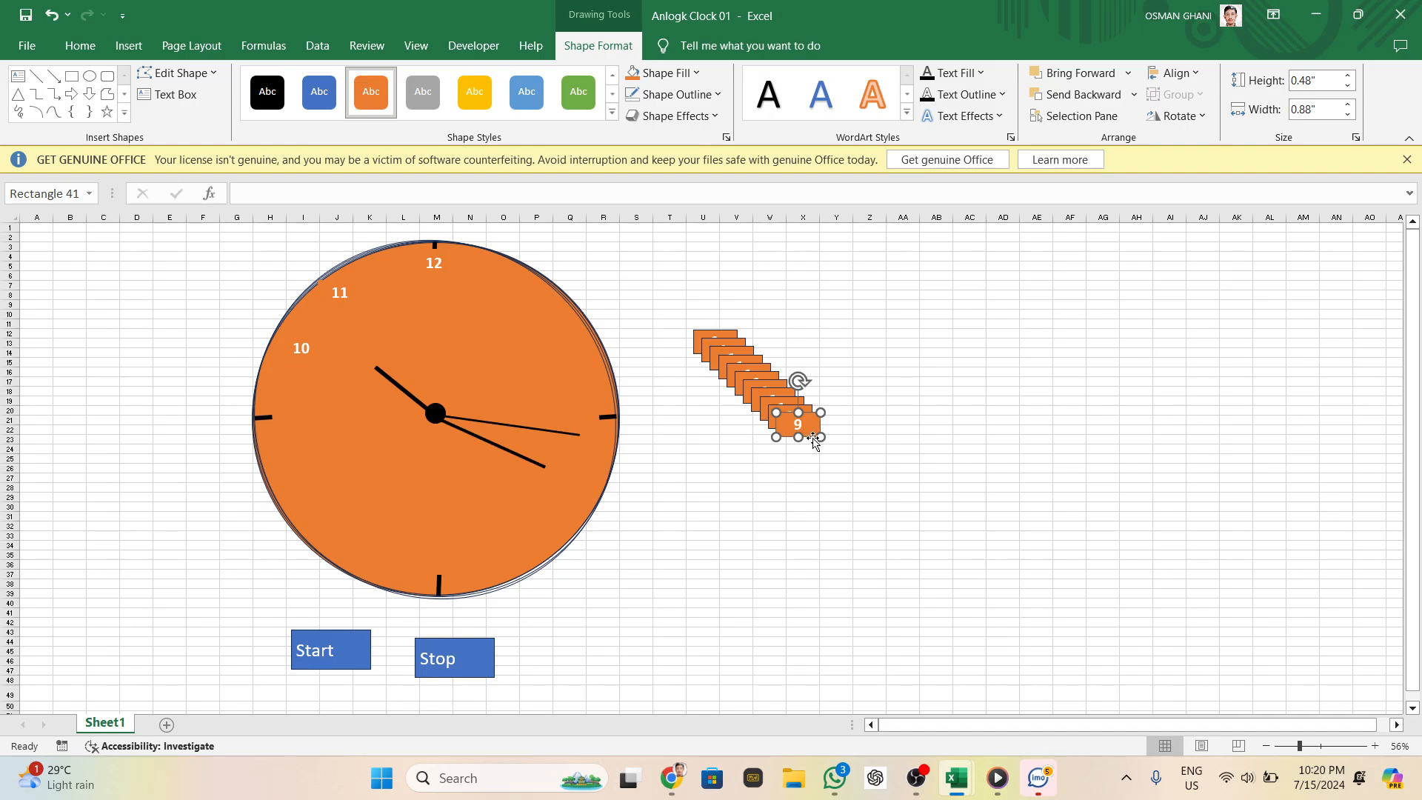
drag(813, 437, 309, 429)
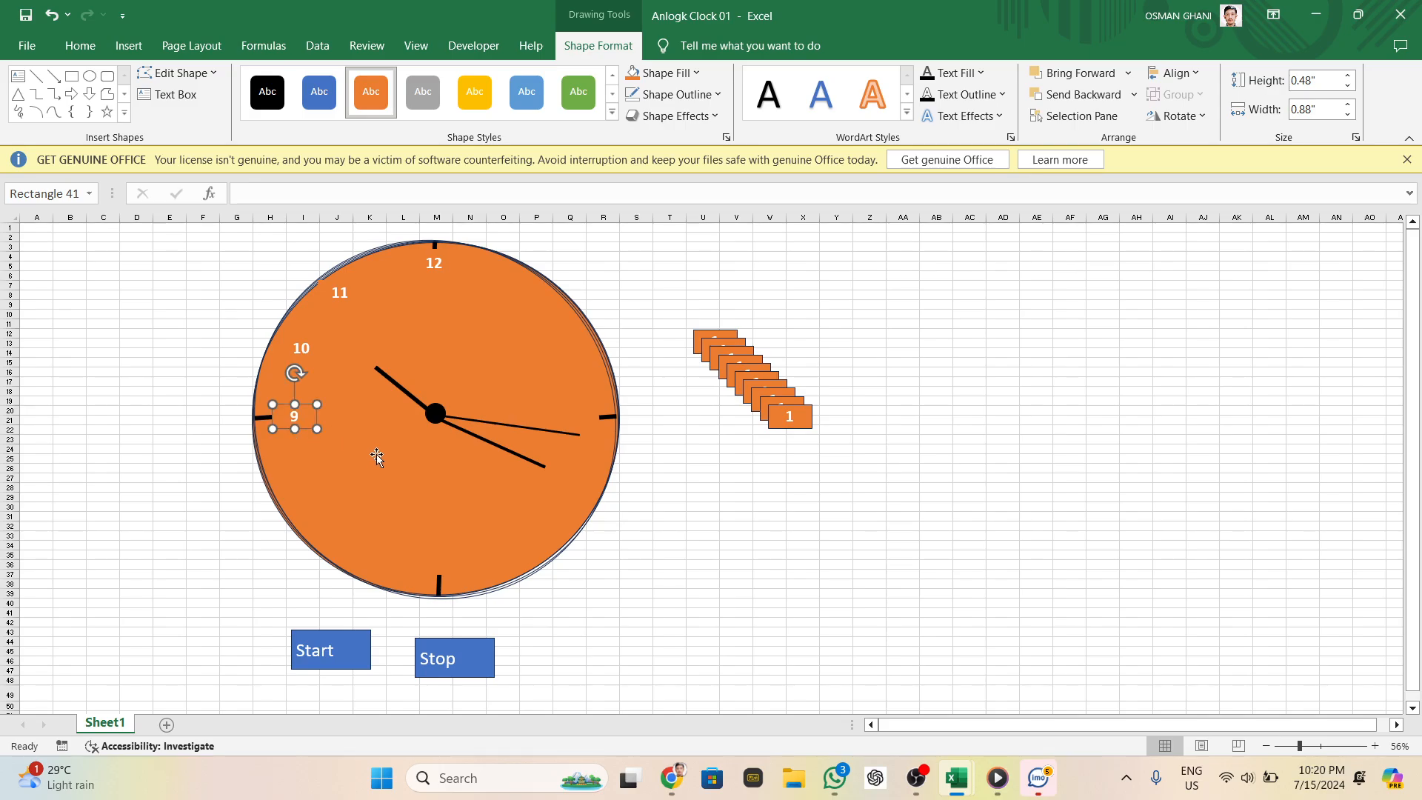
click(377, 458)
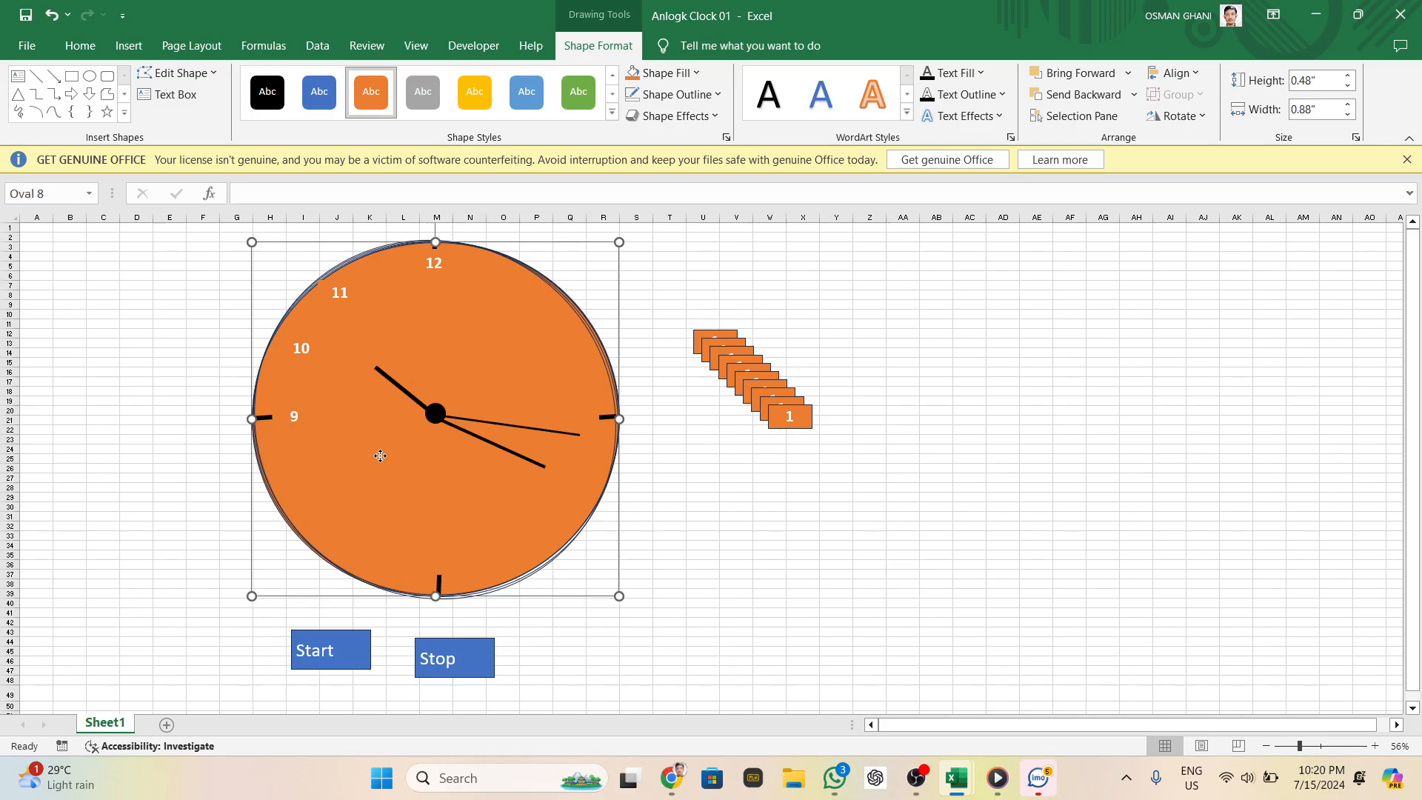
Relabel the stack's front rectangle 8 and set it without an outline inside the face at 8 o'clock
click(797, 415)
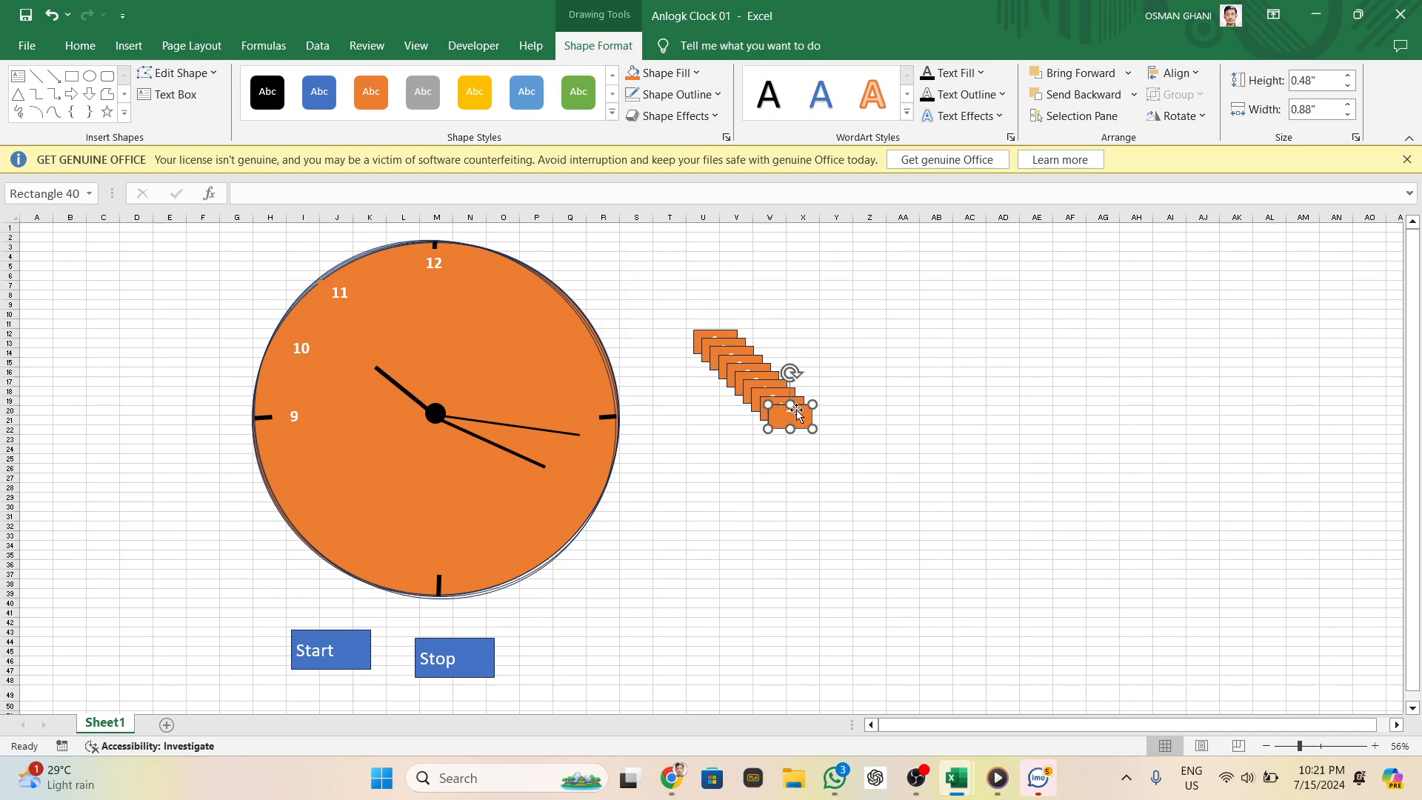
click(862, 437)
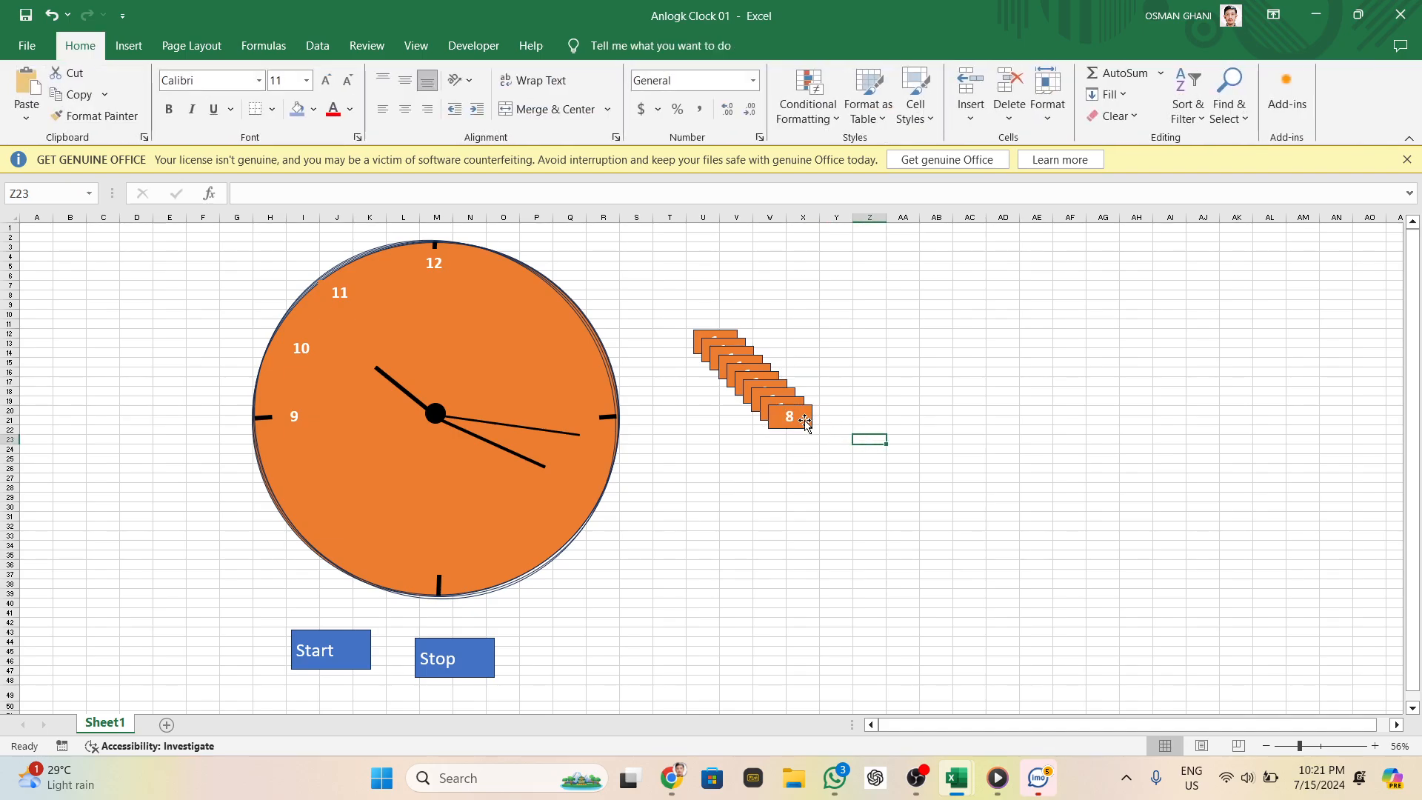
drag(806, 421, 311, 485)
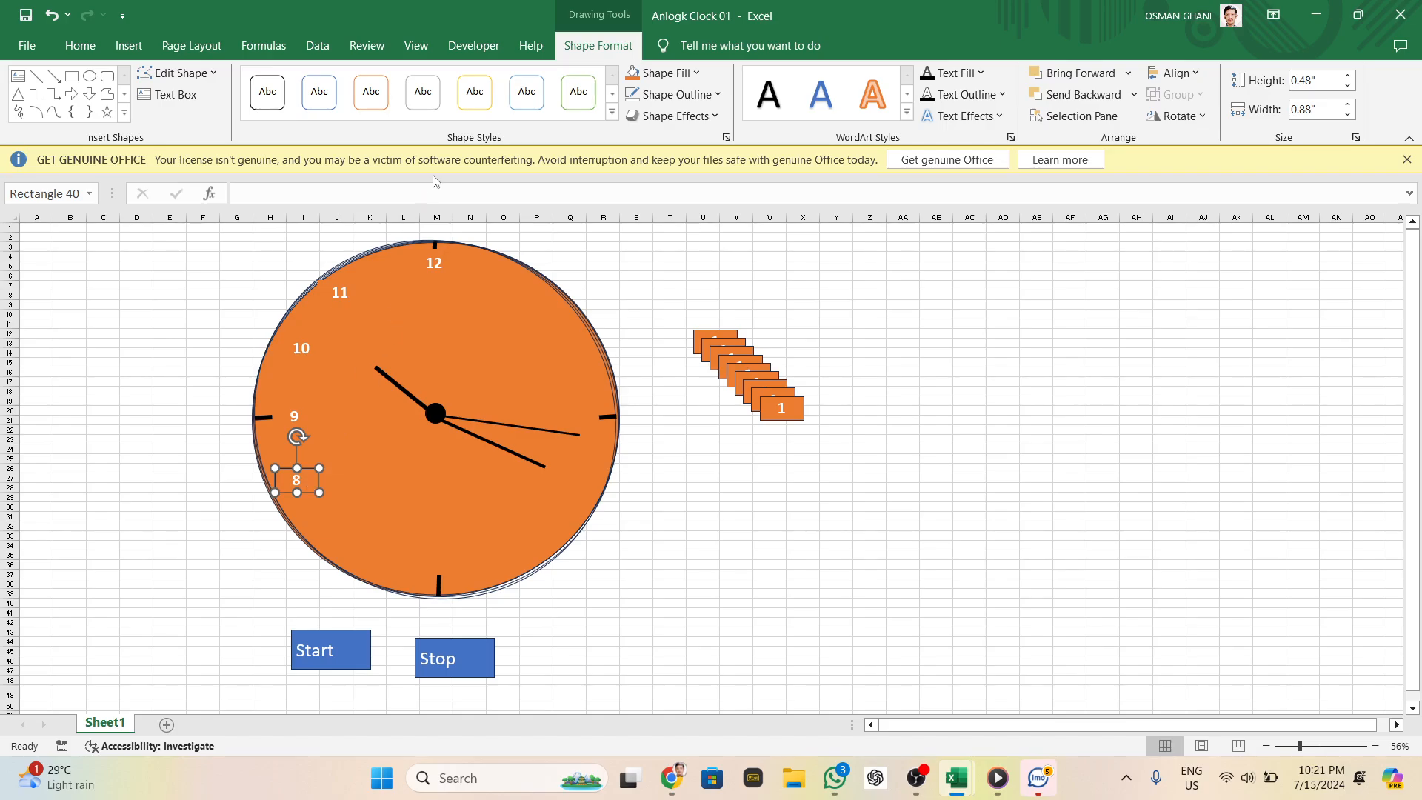
click(682, 95)
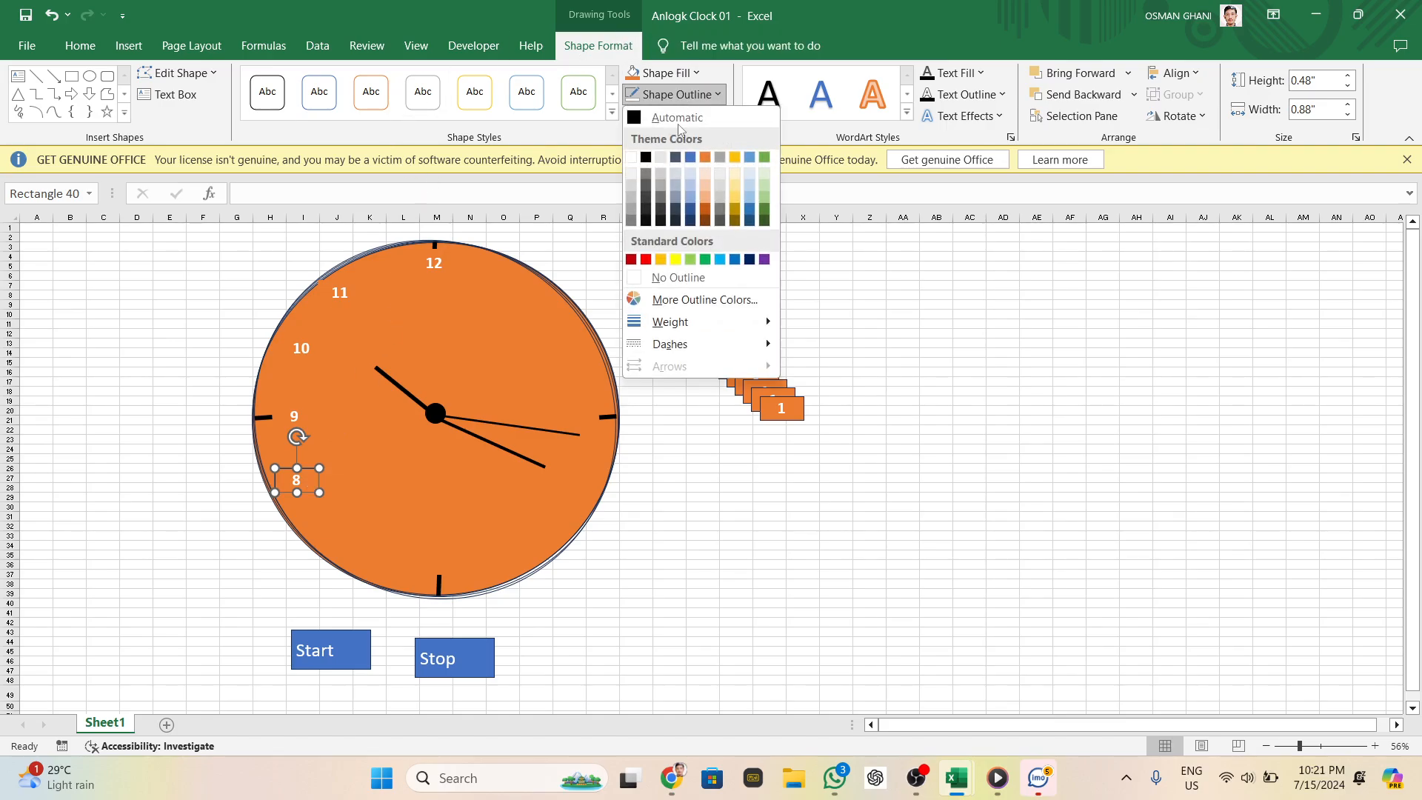
click(684, 278)
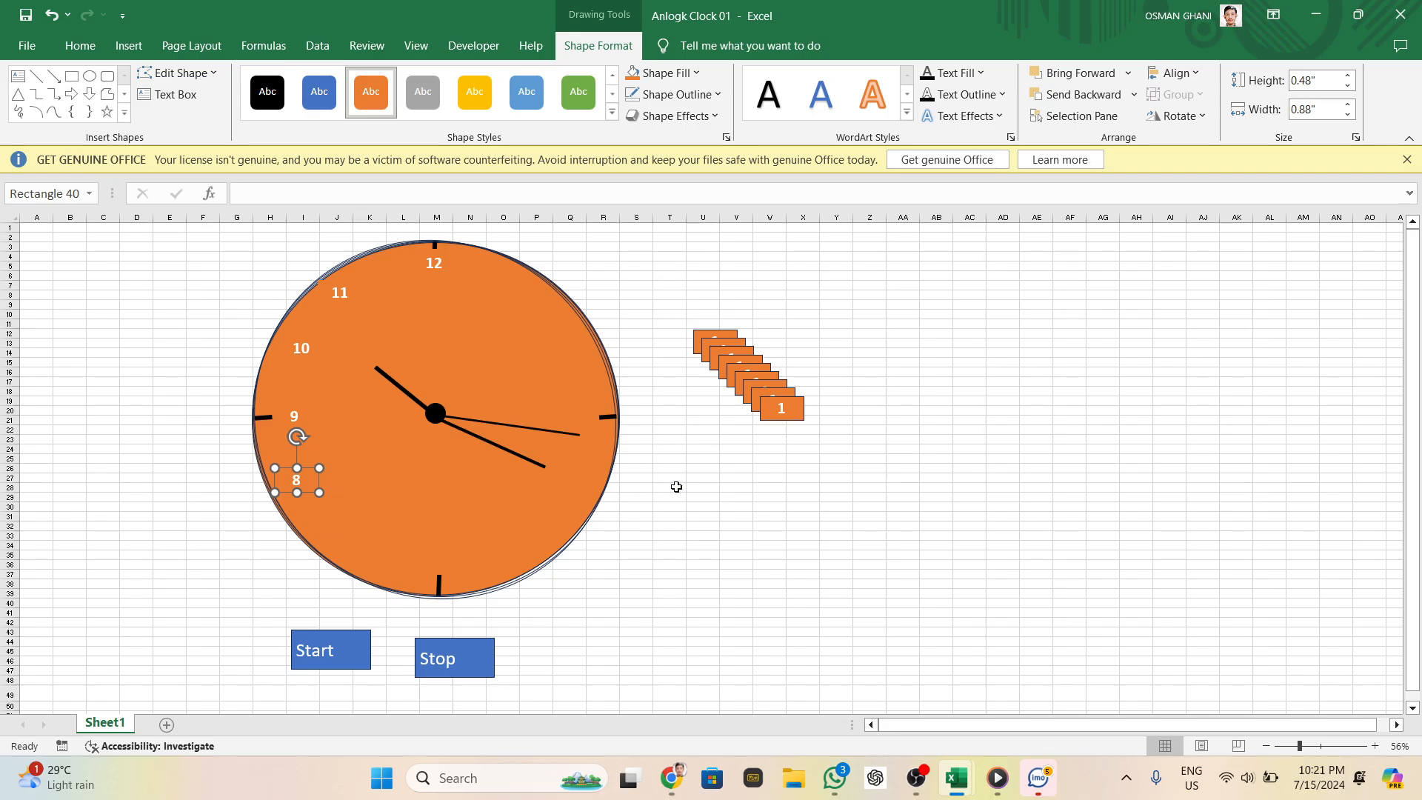
Relabel the stack's front rectangle 7 and set it without an outline inside the face at 7 o'clock
click(789, 411)
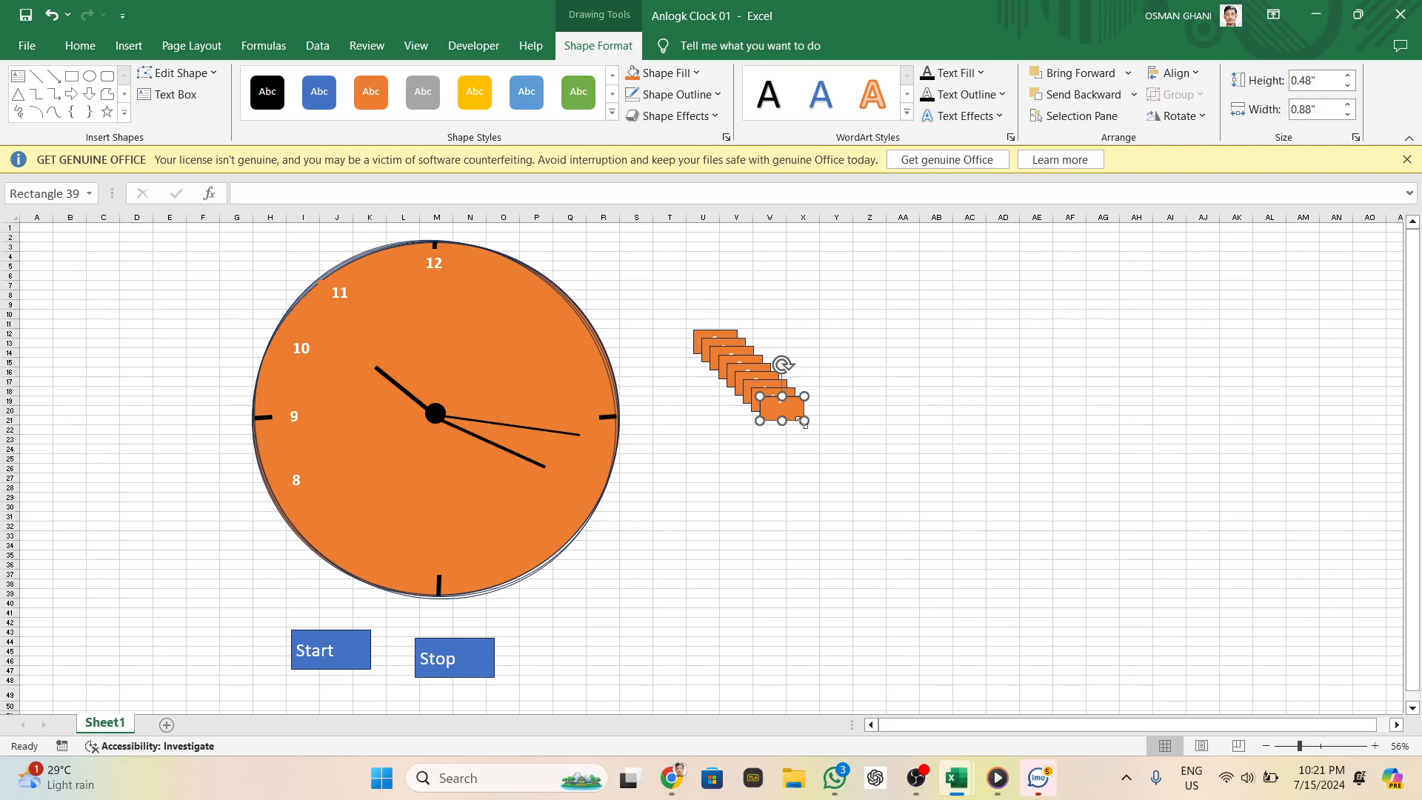
click(803, 446)
click(799, 413)
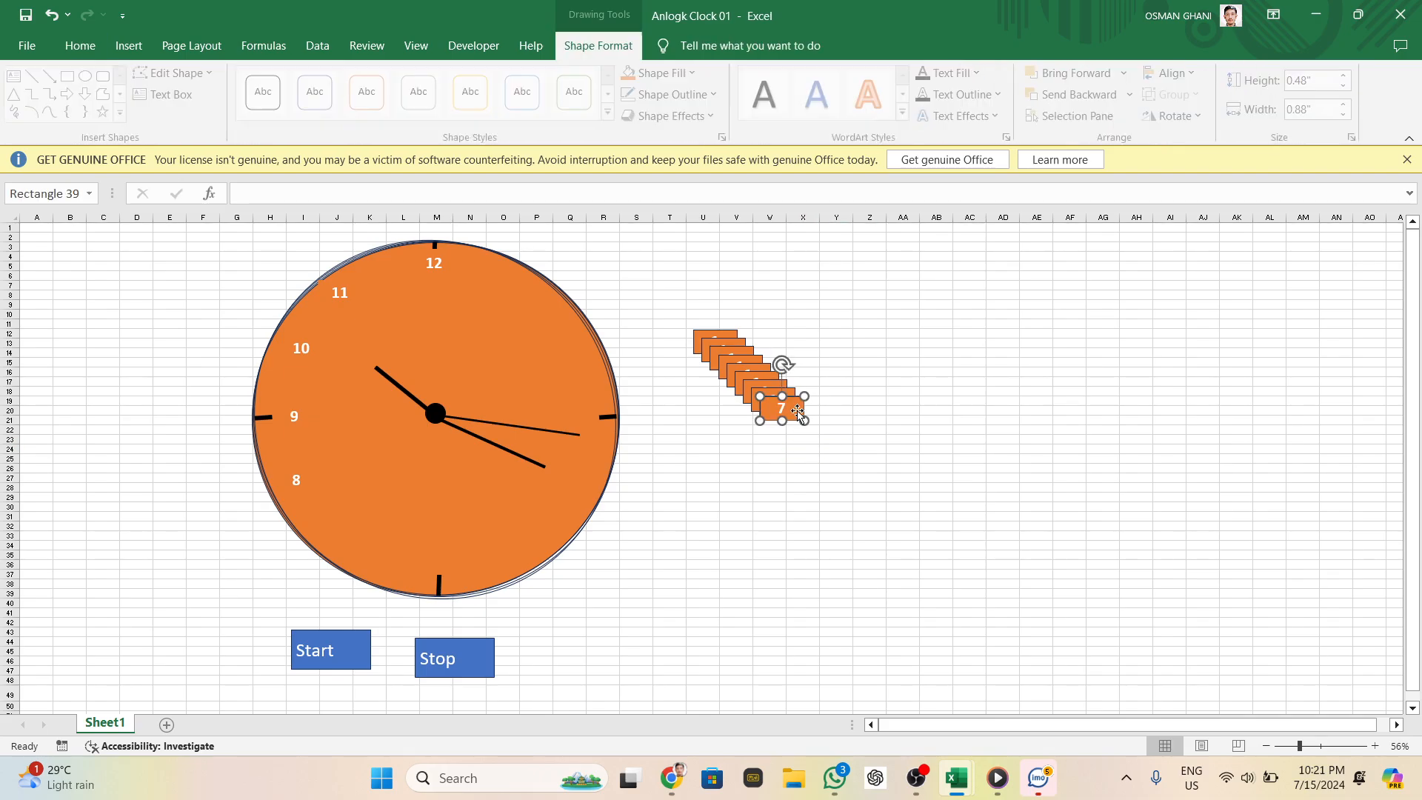
drag(798, 412, 366, 545)
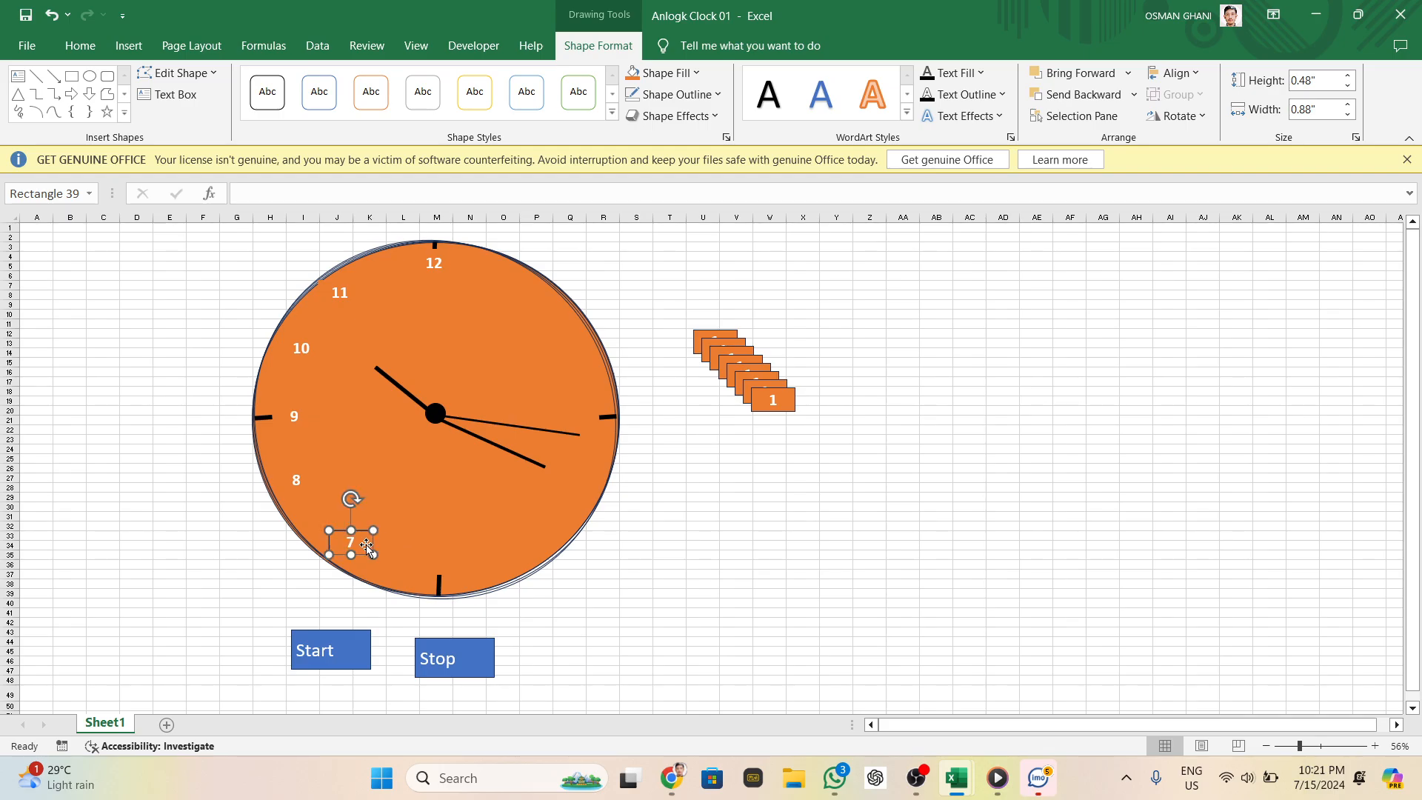
click(676, 94)
click(677, 277)
Relabel the stack's front rectangle 6 and set it without an outline just above the 6 o'clock tick
click(778, 402)
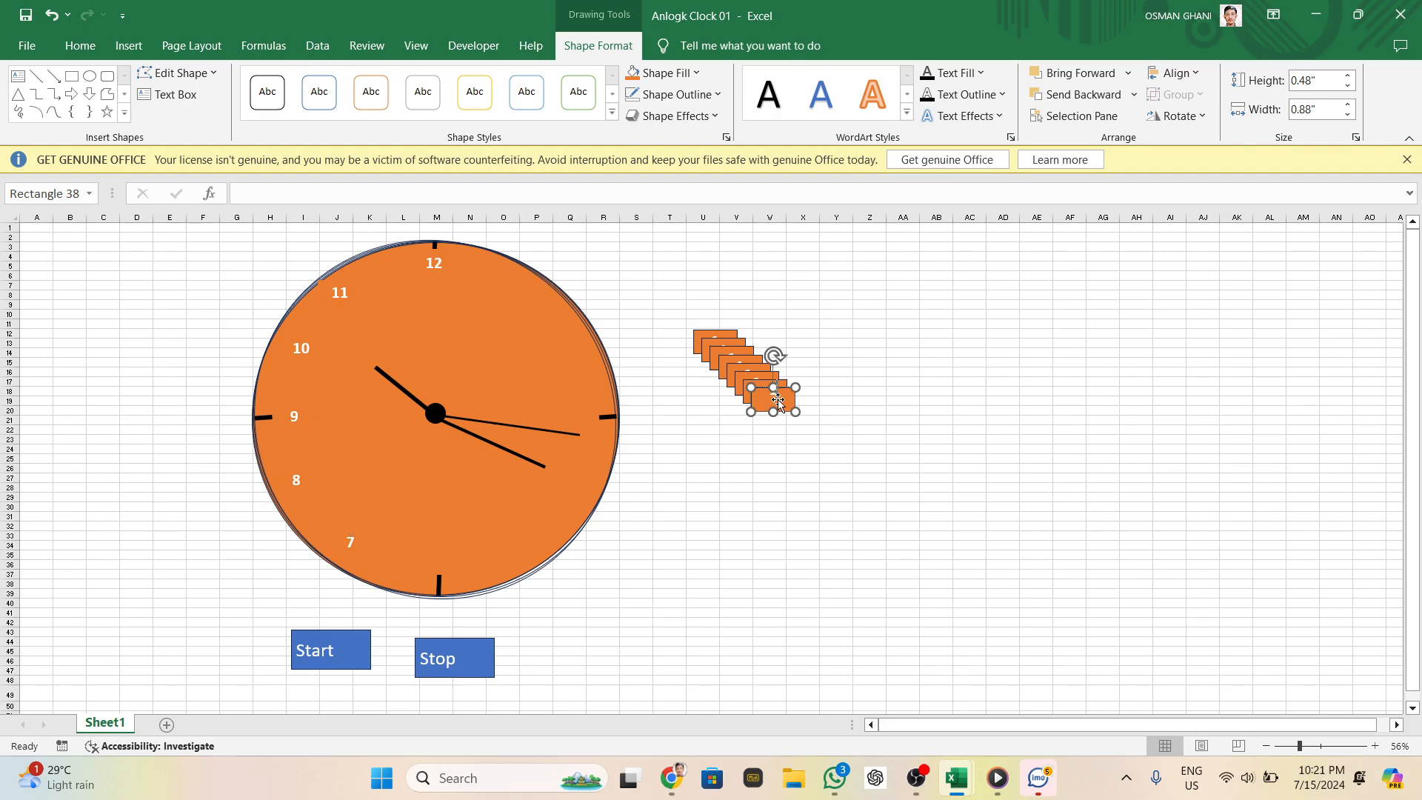
click(837, 449)
drag(783, 406, 447, 577)
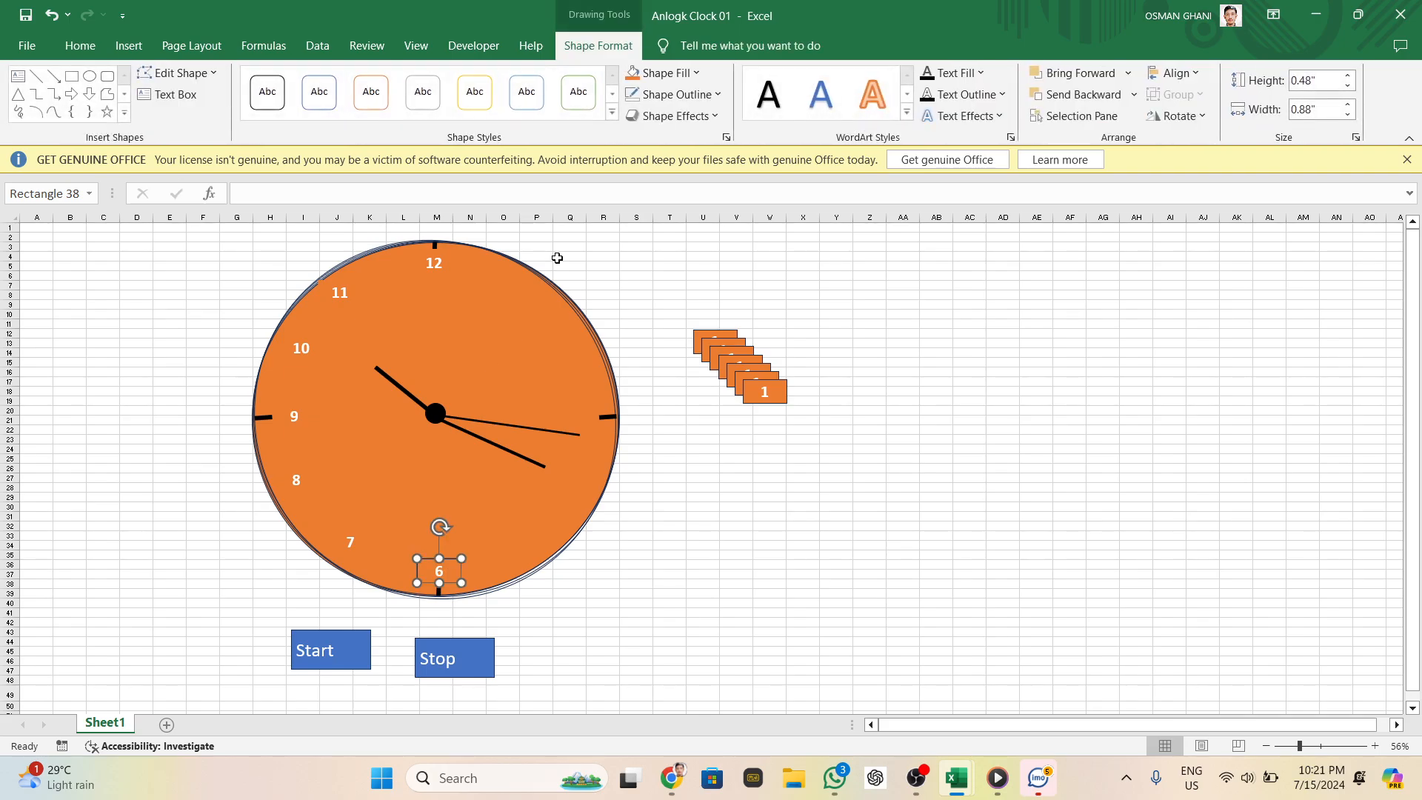
click(694, 96)
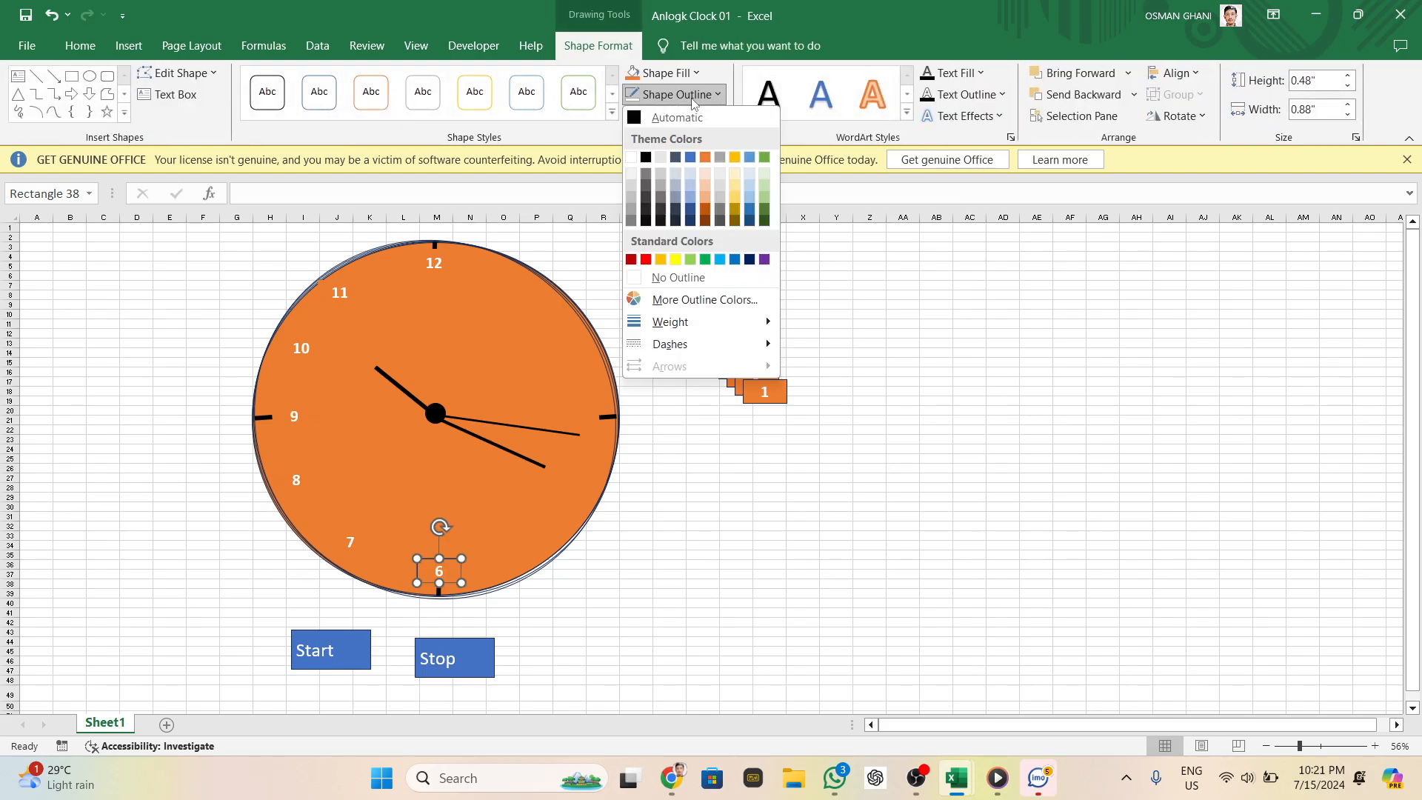
click(682, 279)
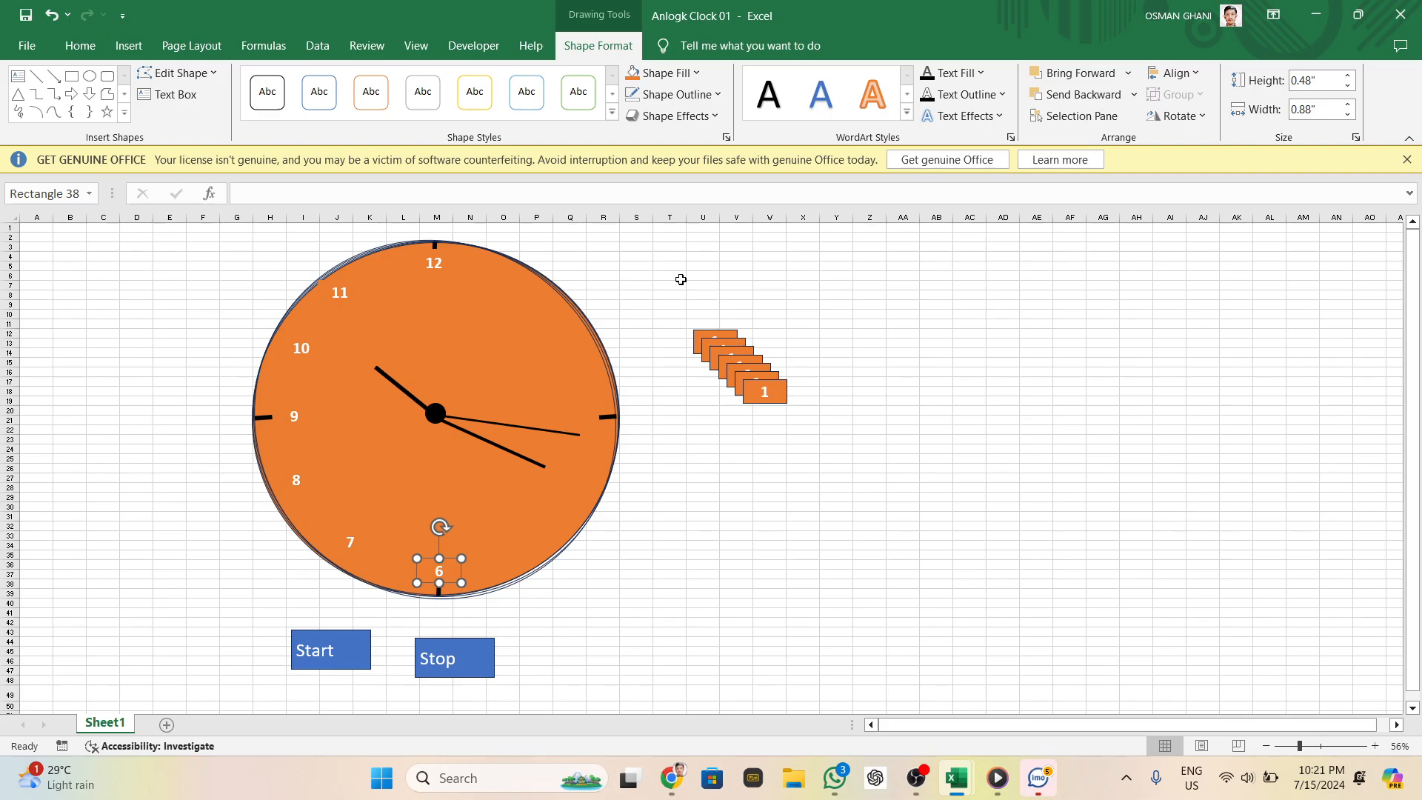
Relabel the stack's front rectangle 5 and set it without an outline inside the face at 5 o'clock
click(772, 397)
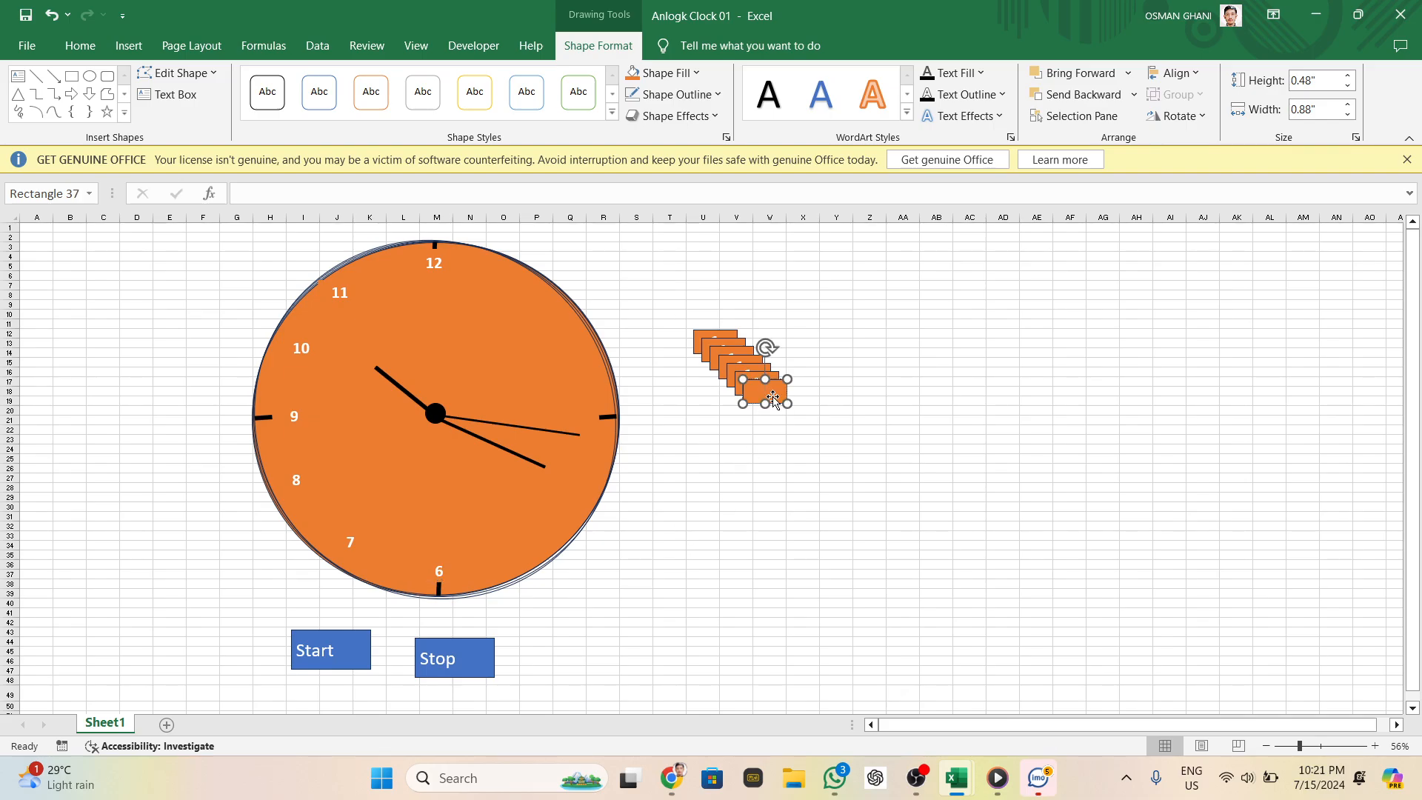
click(774, 448)
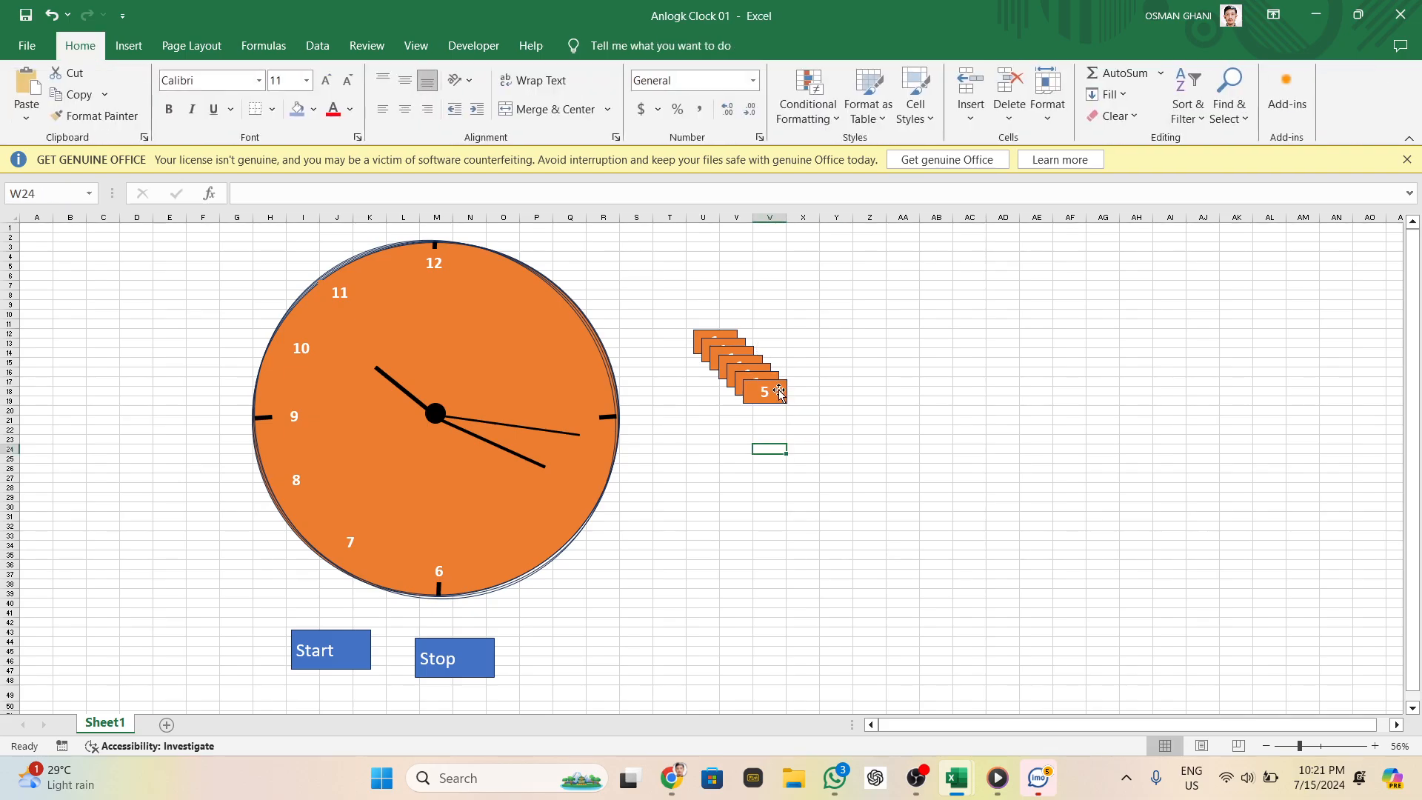
drag(776, 390, 536, 546)
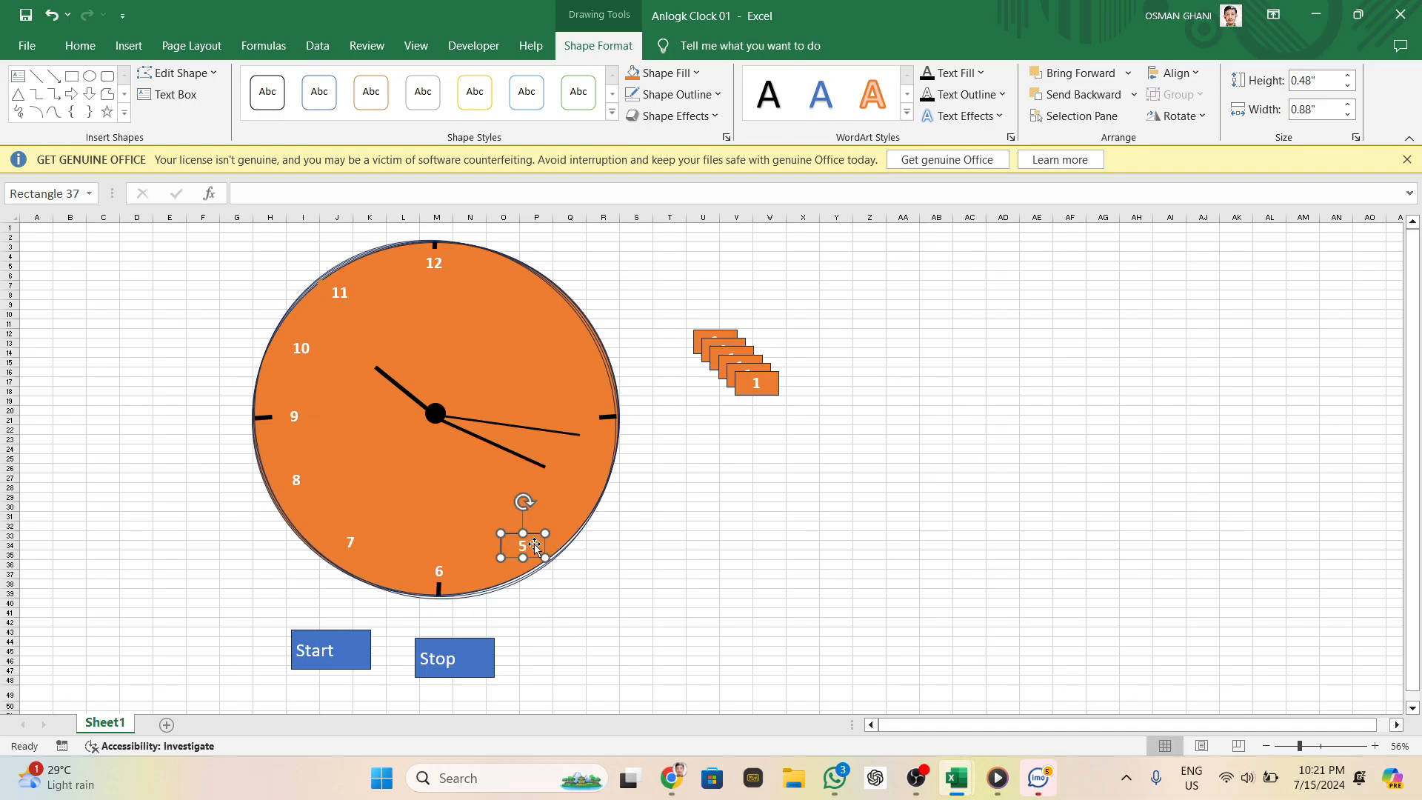
click(704, 95)
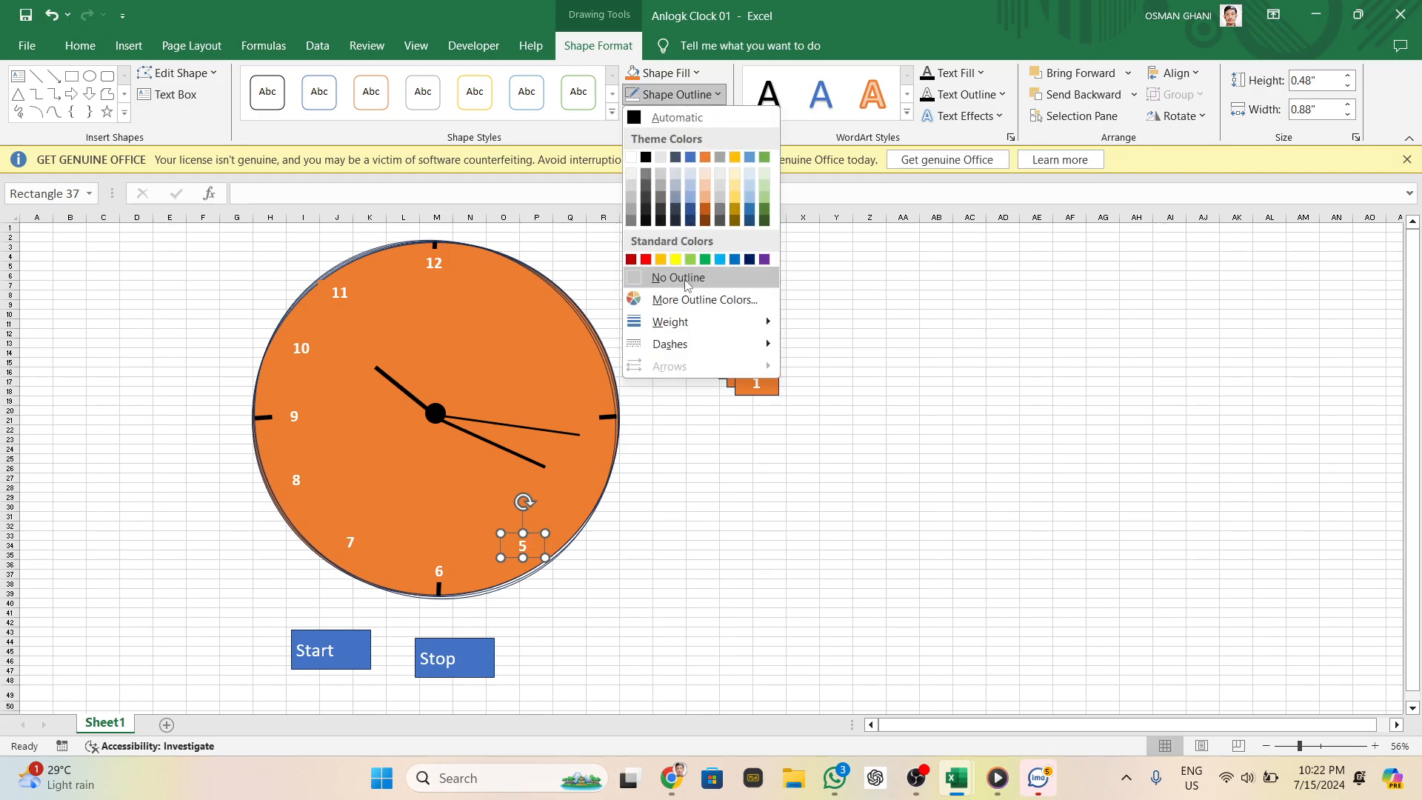
click(686, 279)
Relabel the stack's front rectangle 4 and set it without an outline inside the face at 4 o'clock
click(771, 385)
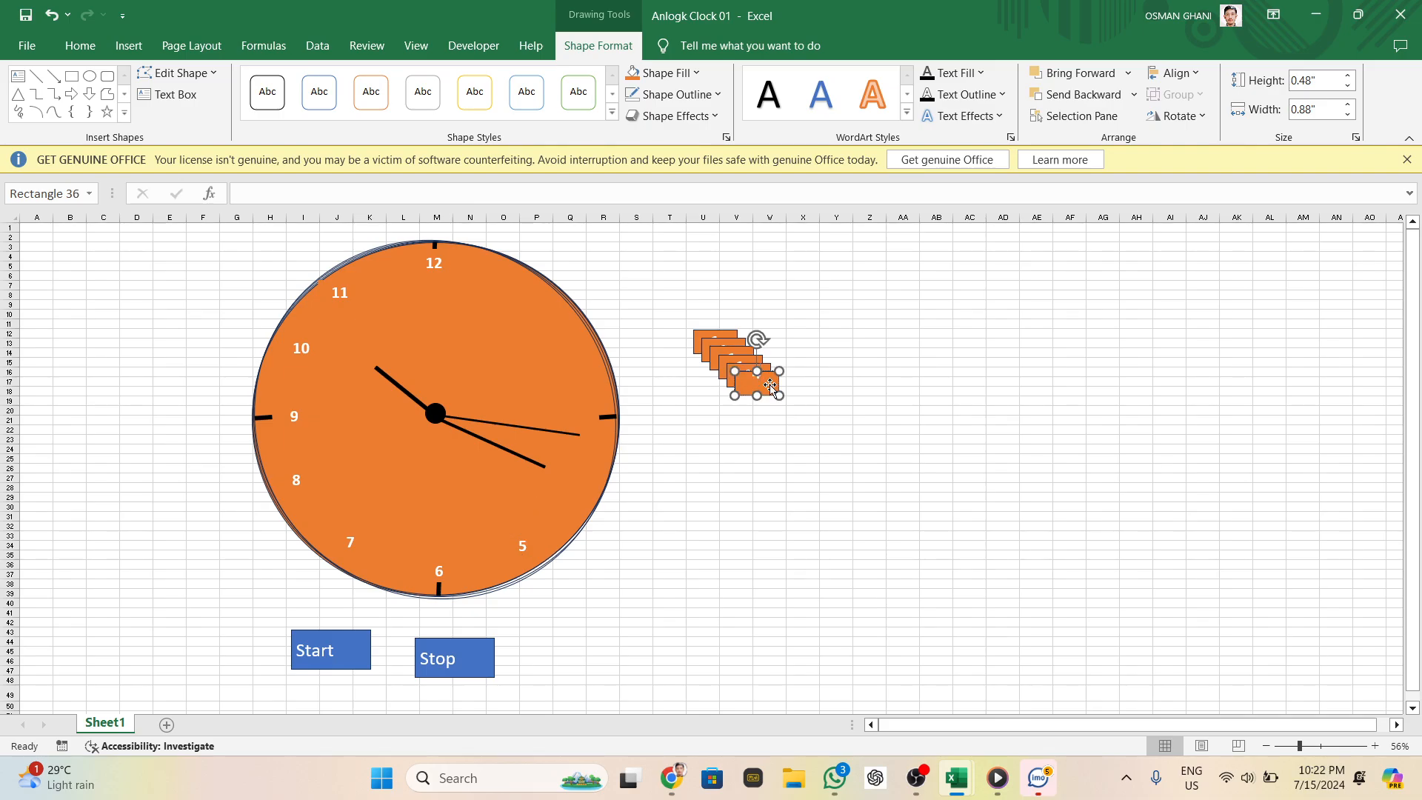
click(770, 429)
click(775, 390)
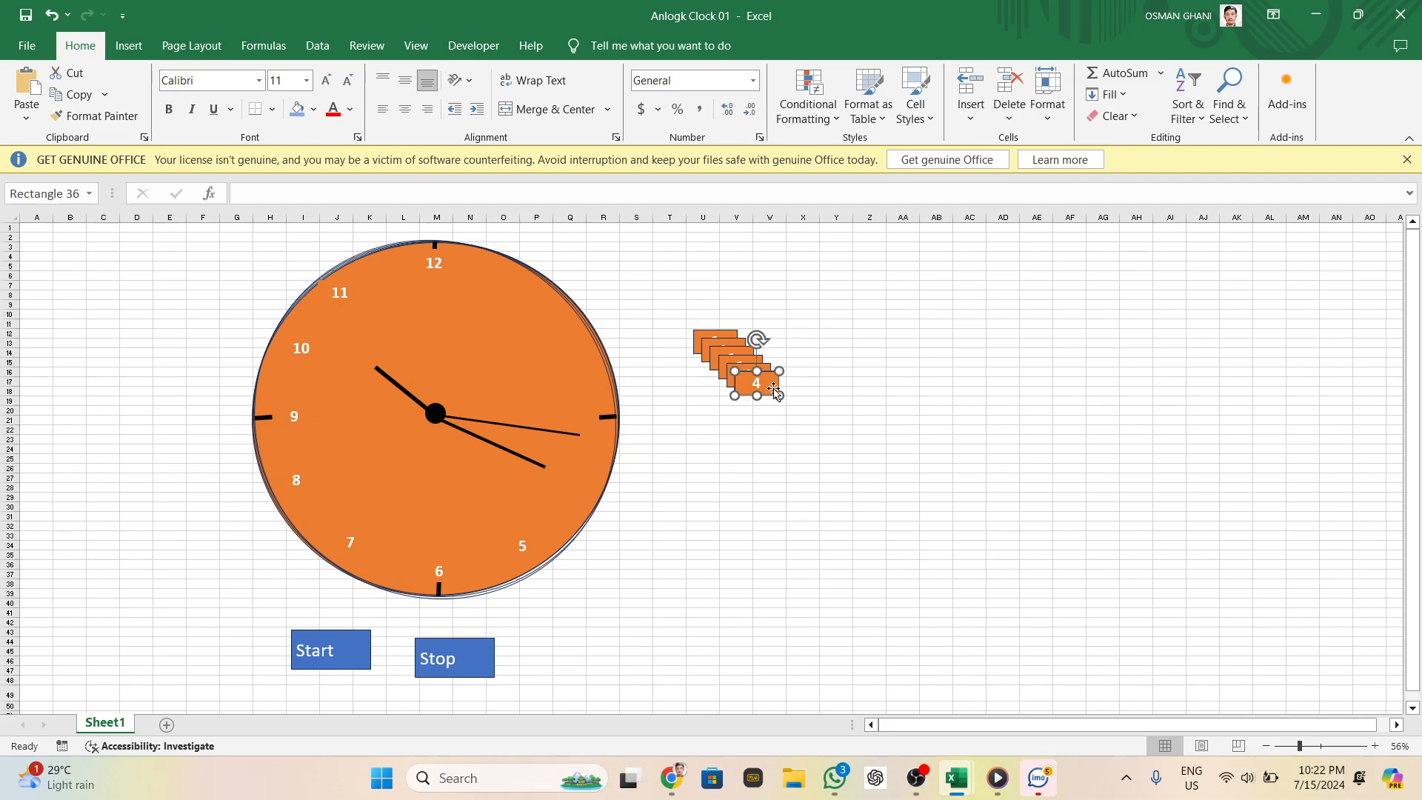
click(672, 95)
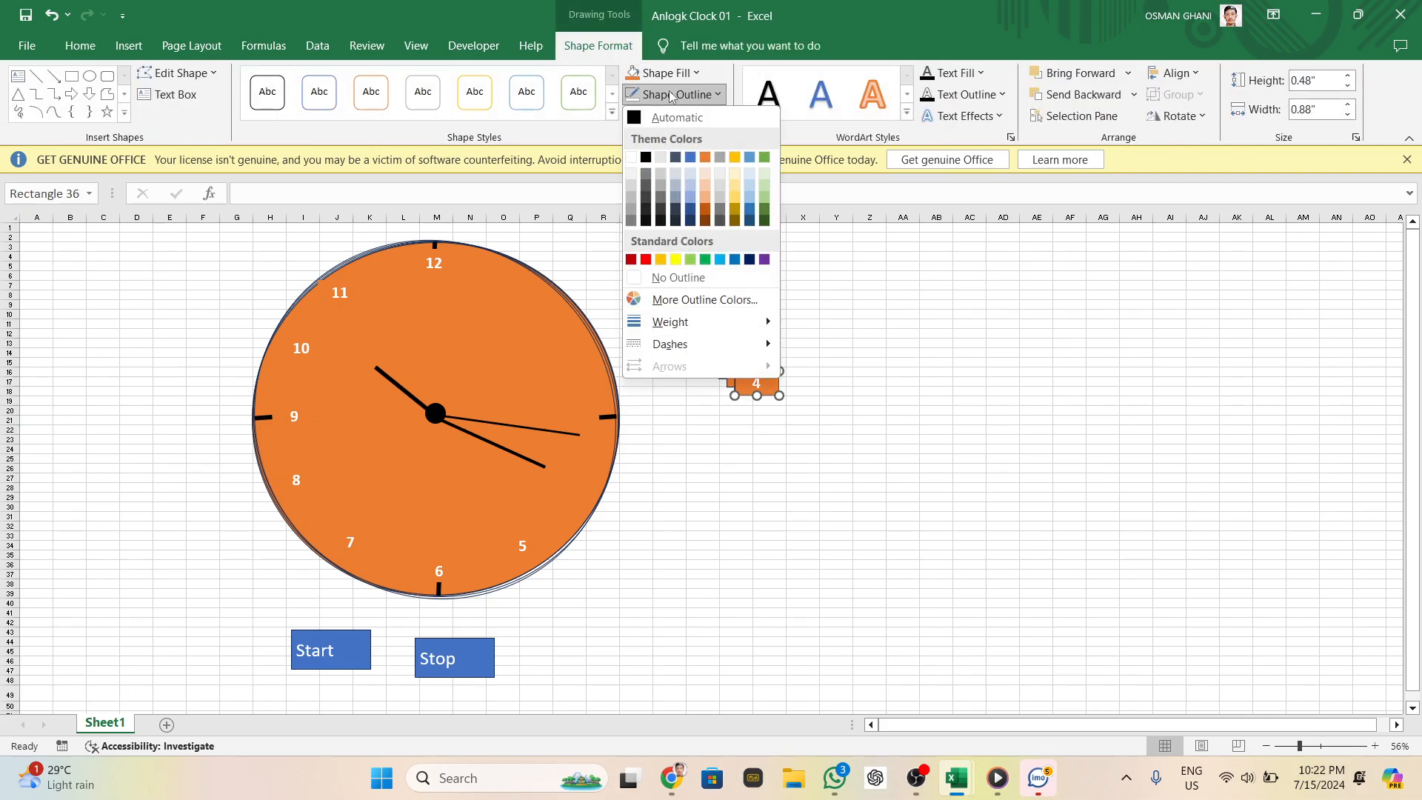
click(669, 278)
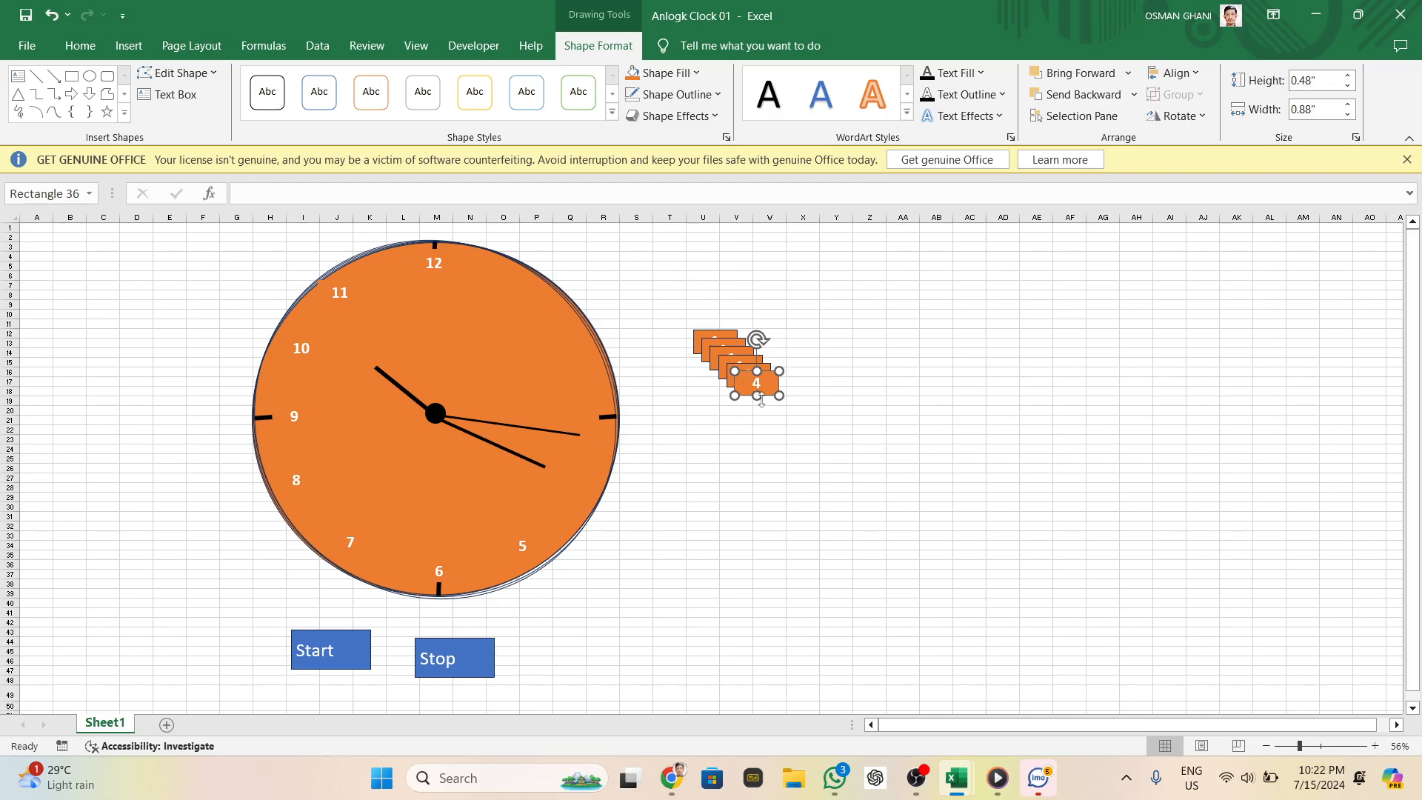
drag(744, 395, 555, 494)
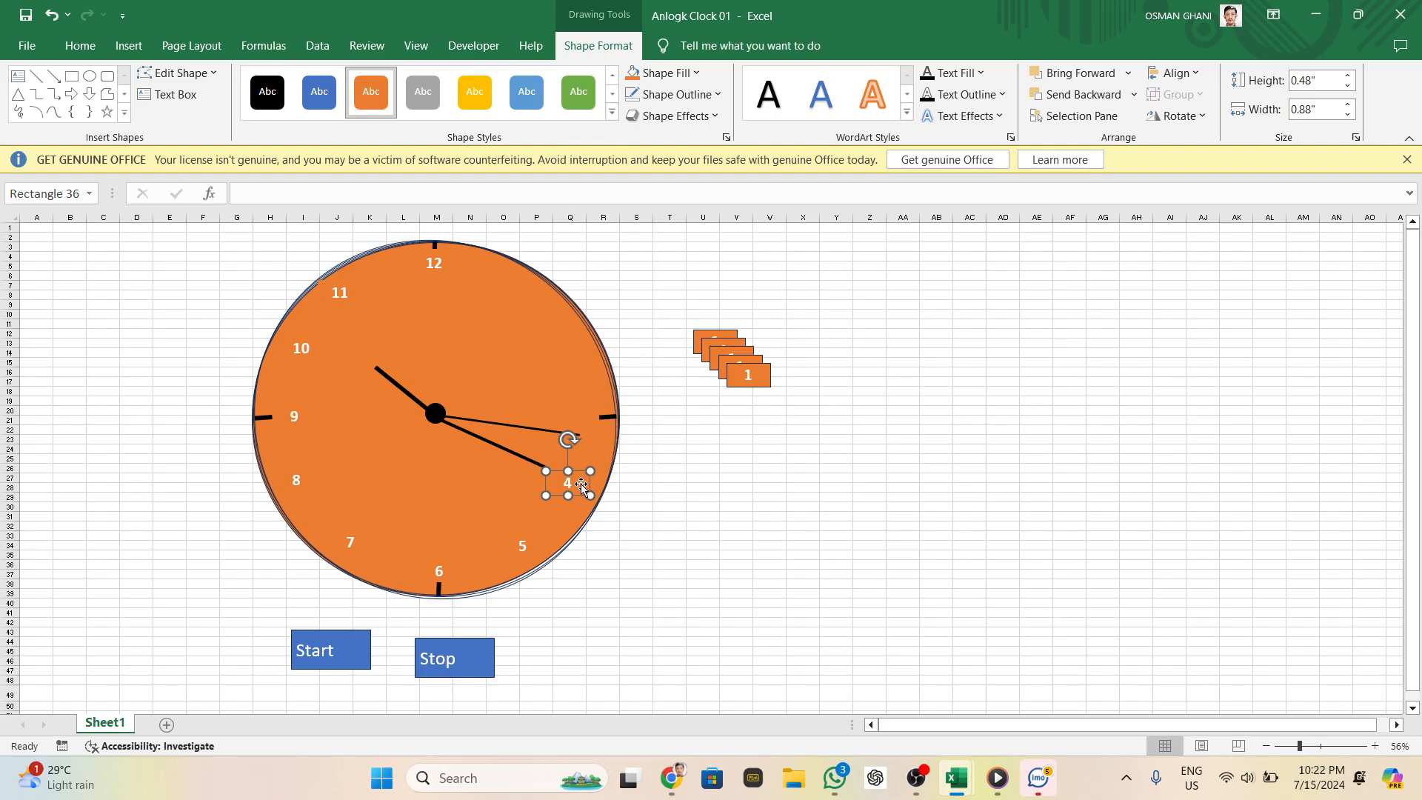
drag(581, 484, 586, 483)
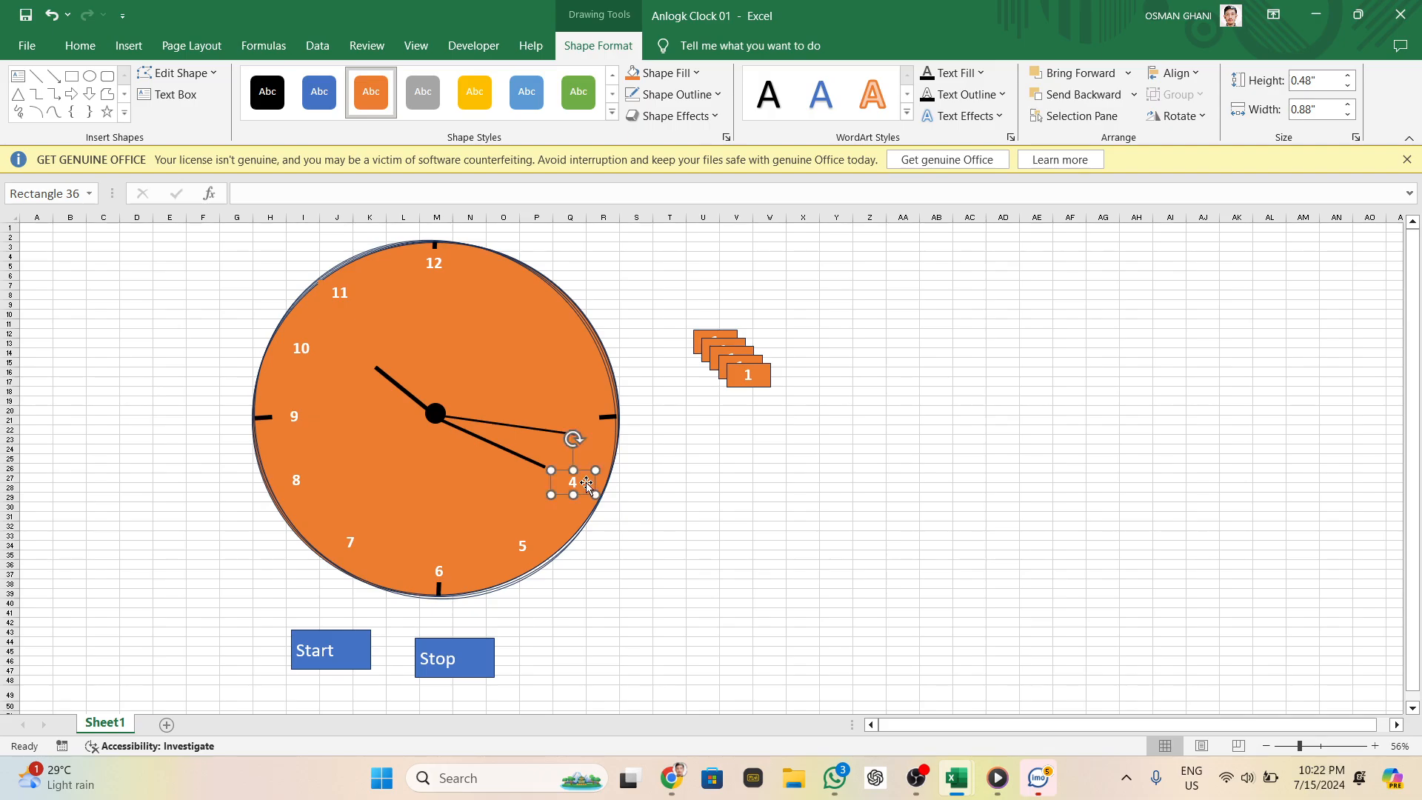
click(671, 94)
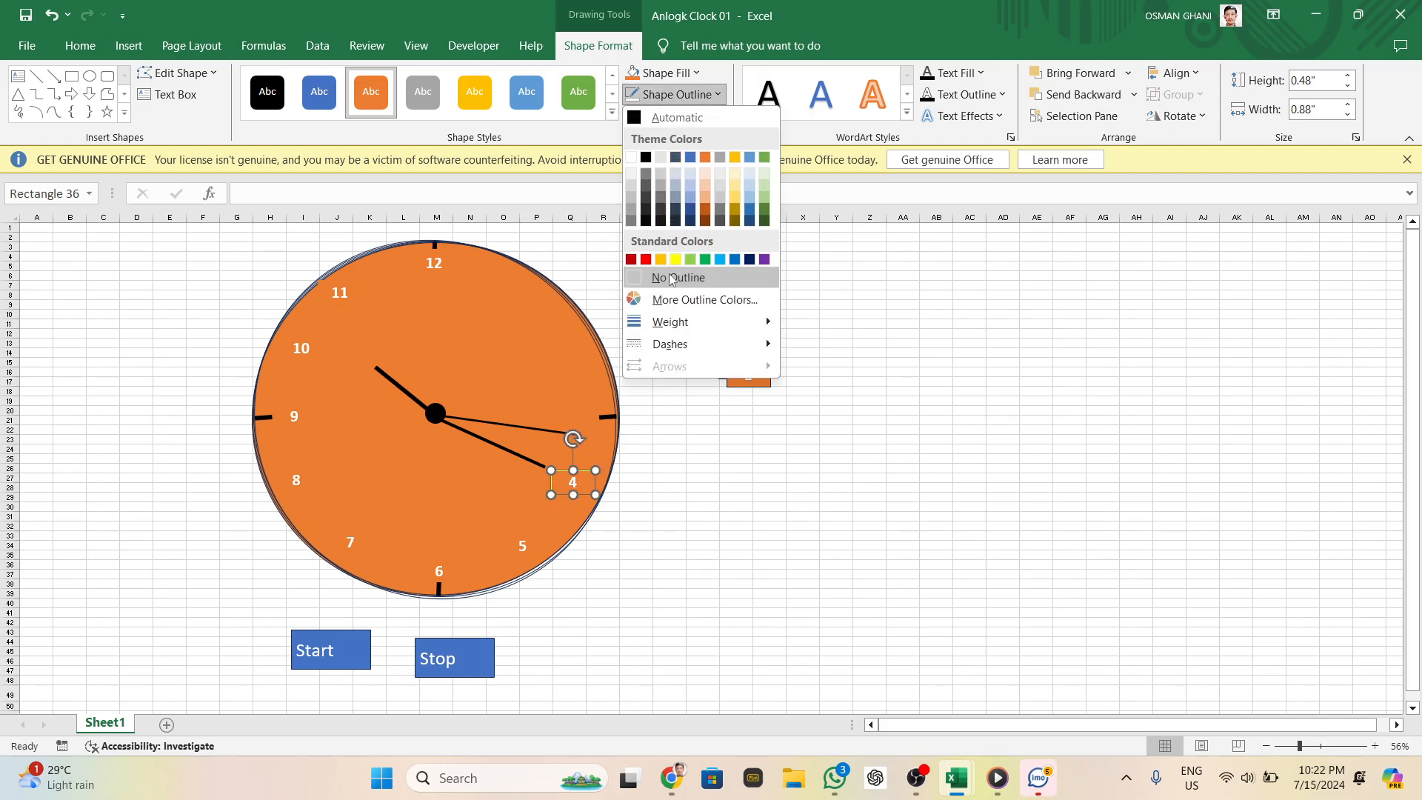
click(773, 434)
click(704, 477)
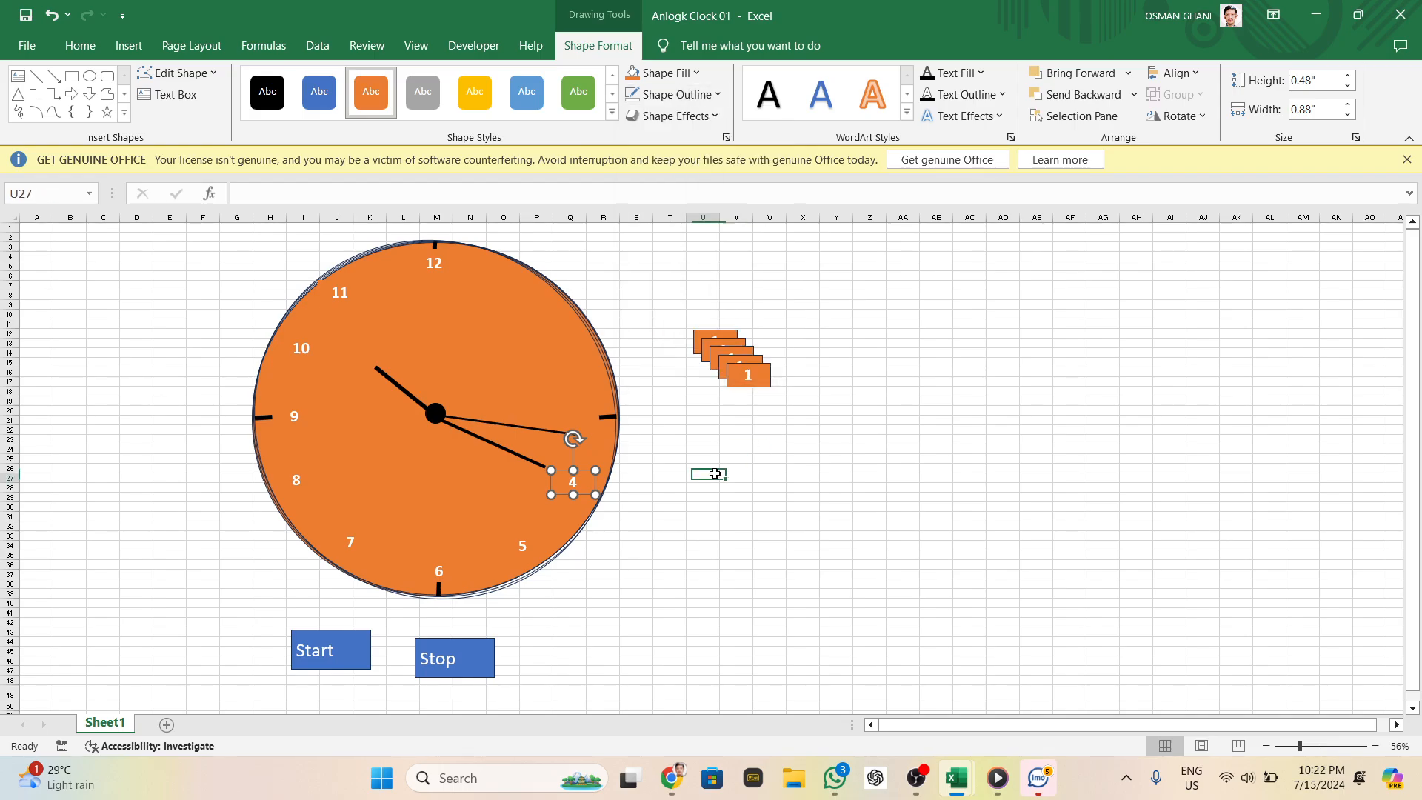
Relabel the stack's front rectangle 3 and set it without an outline just inside the 3 o'clock tick
click(763, 378)
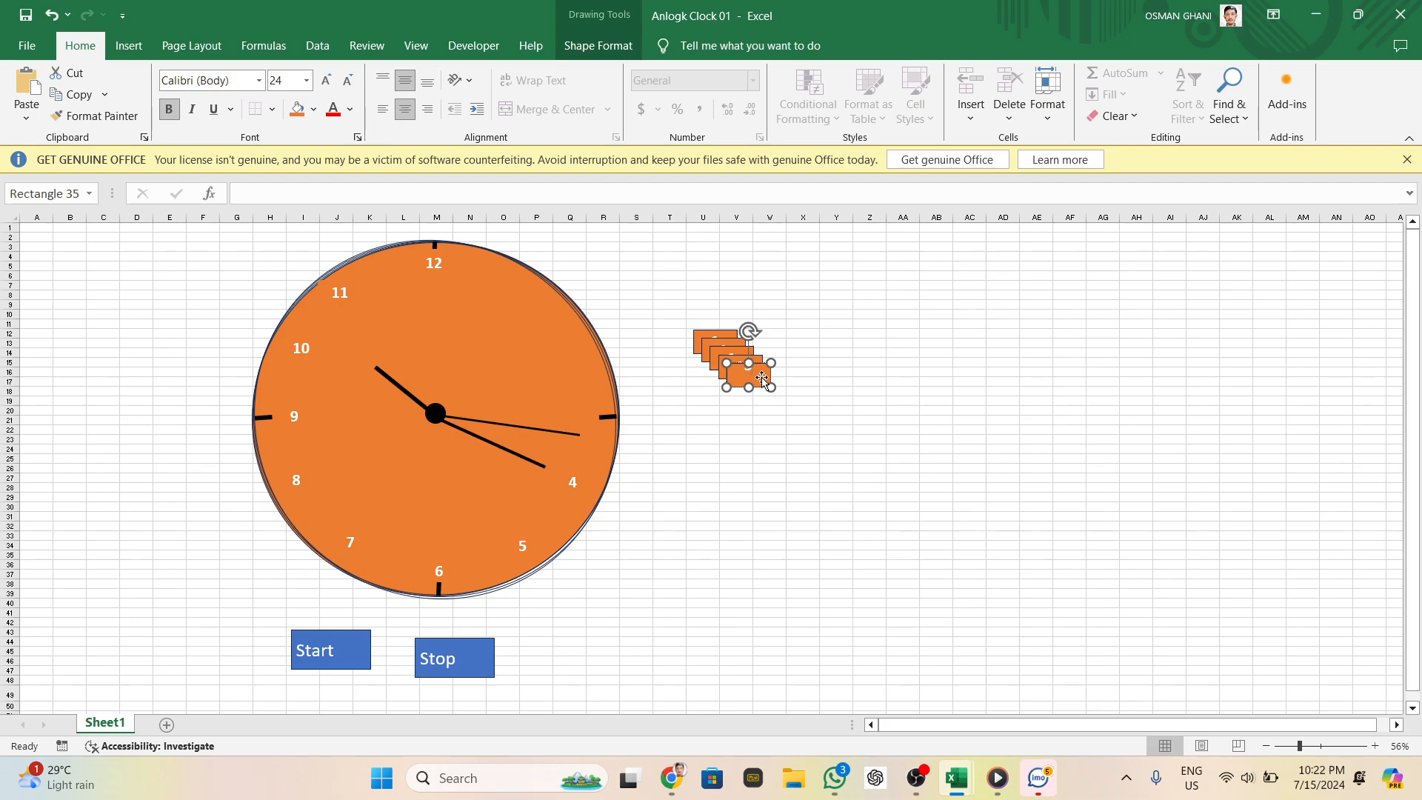
click(763, 416)
click(761, 376)
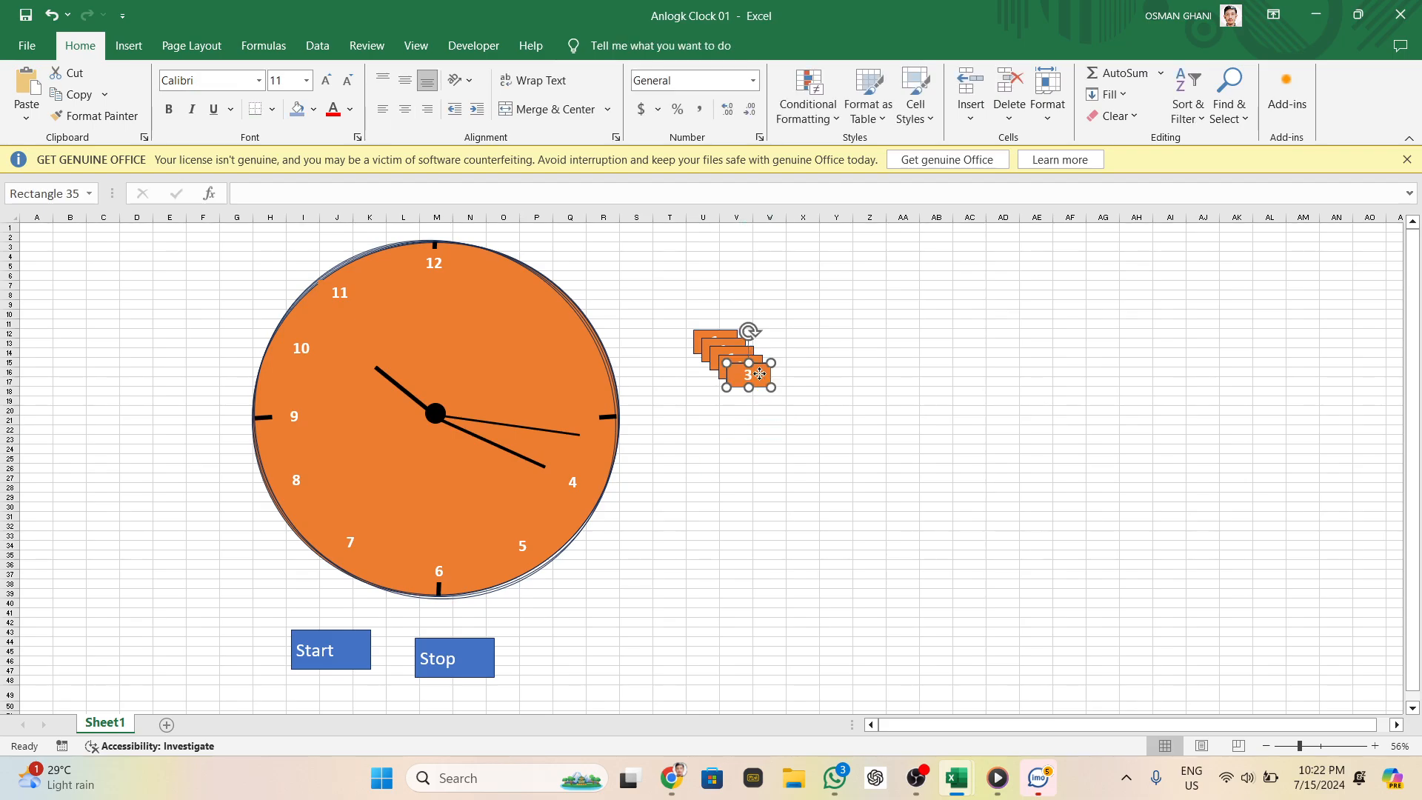
drag(757, 374, 597, 424)
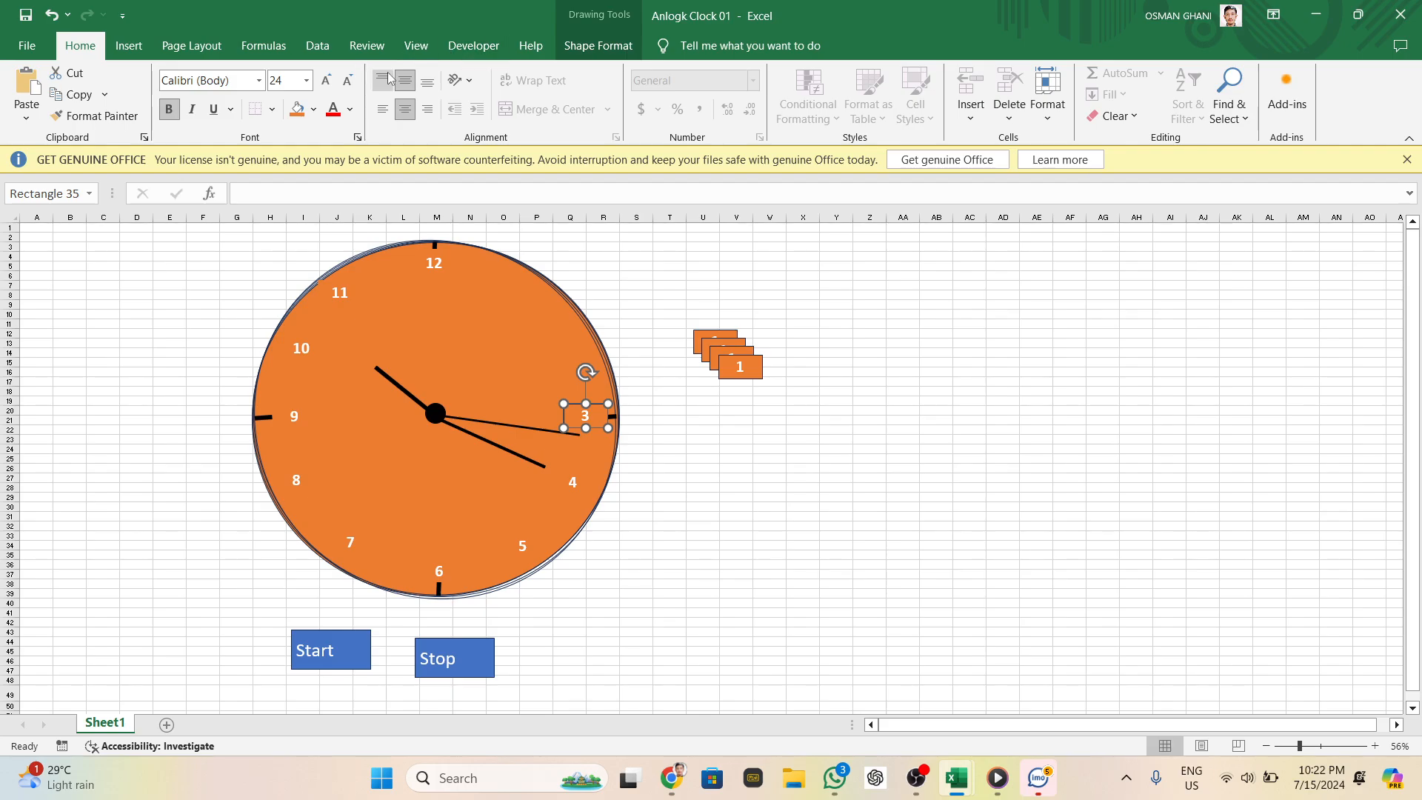
click(602, 47)
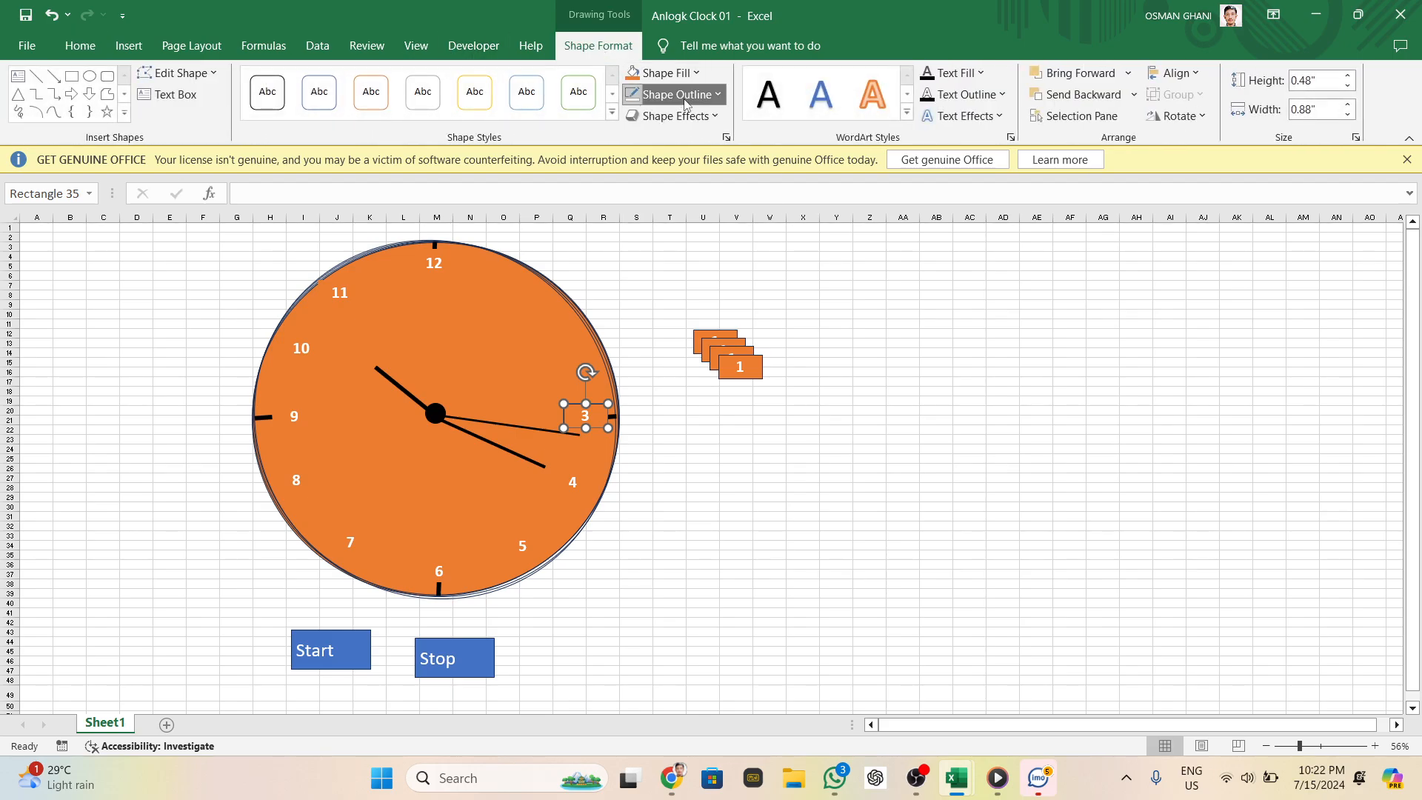
click(670, 95)
click(643, 277)
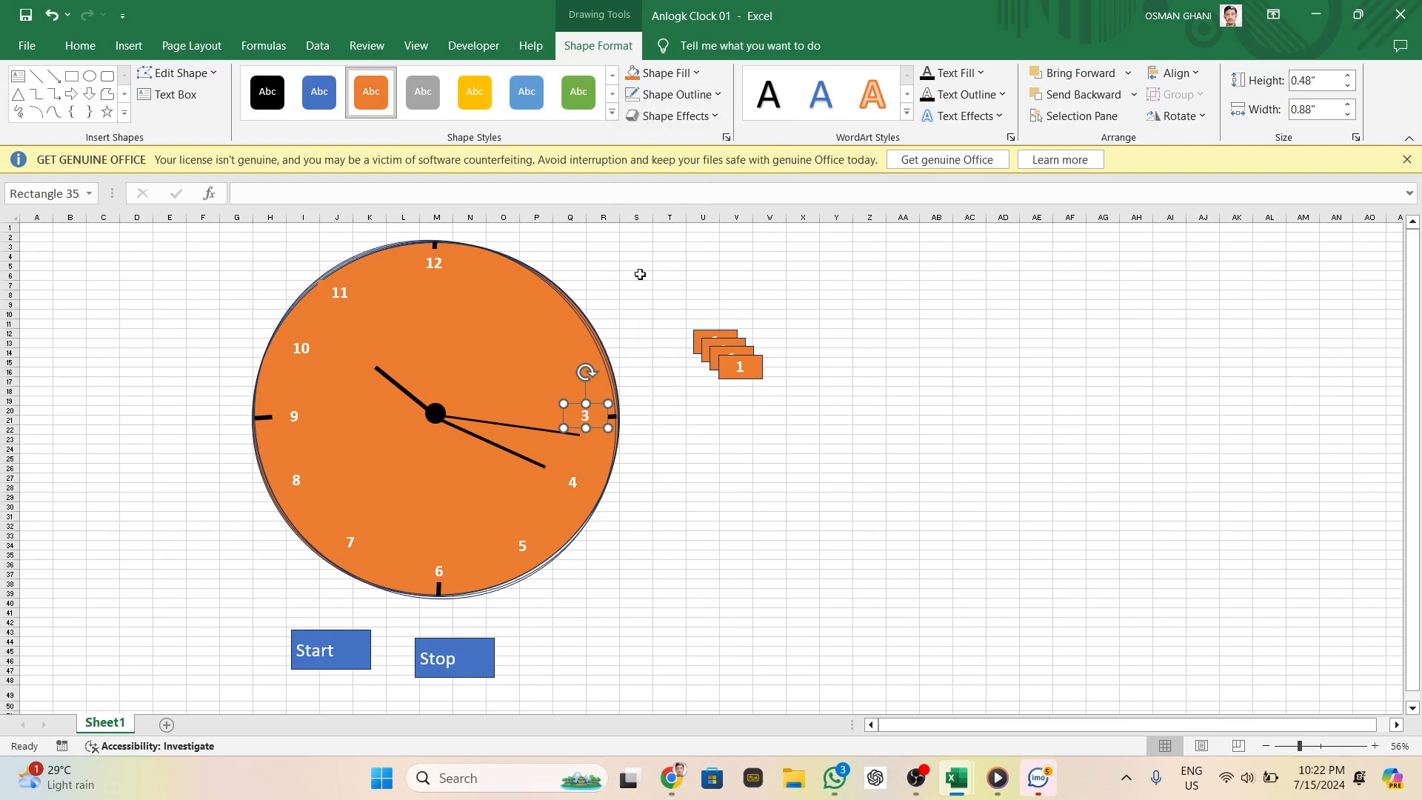
Relabel the stack's front rectangle 2 and set it without an outline inside the face at 2 o'clock
click(749, 372)
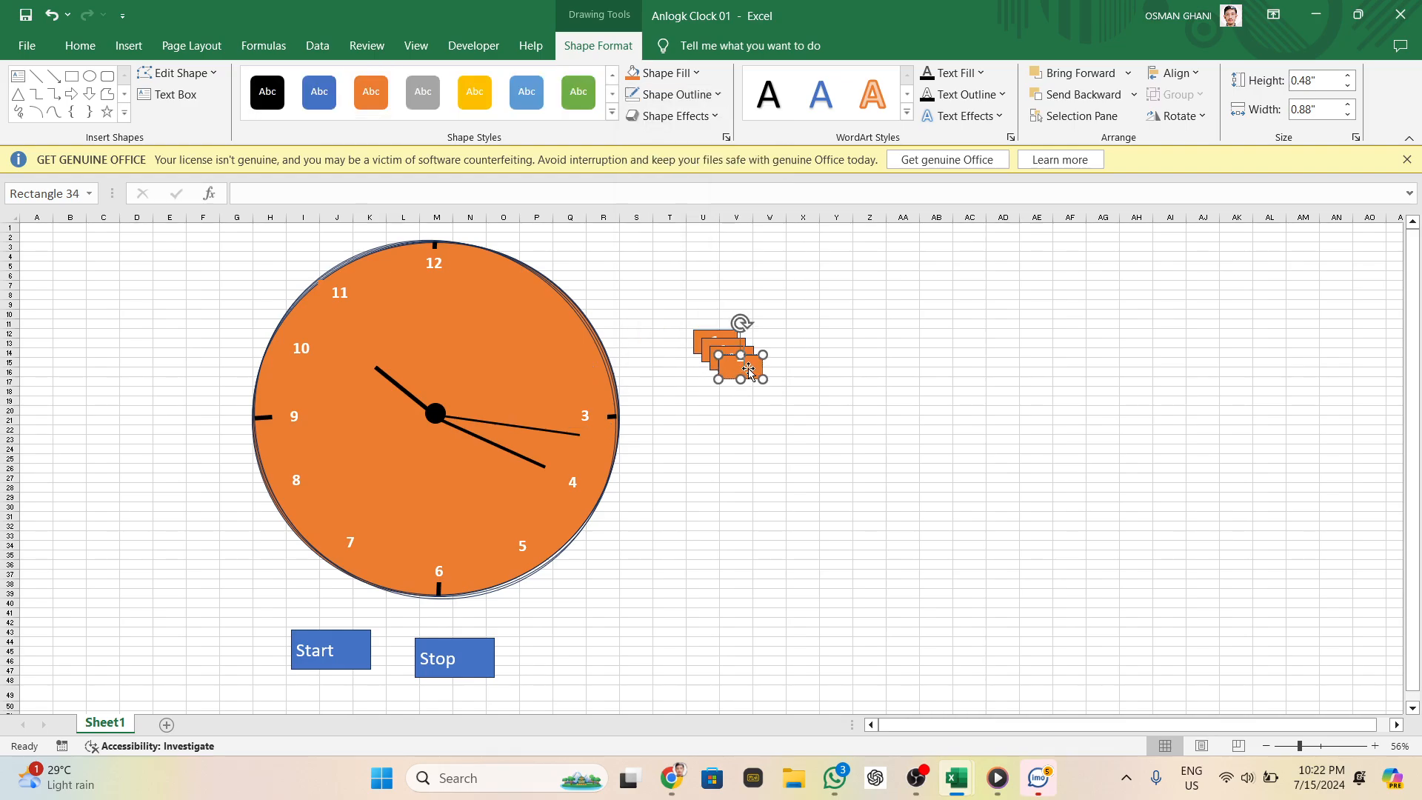
click(741, 429)
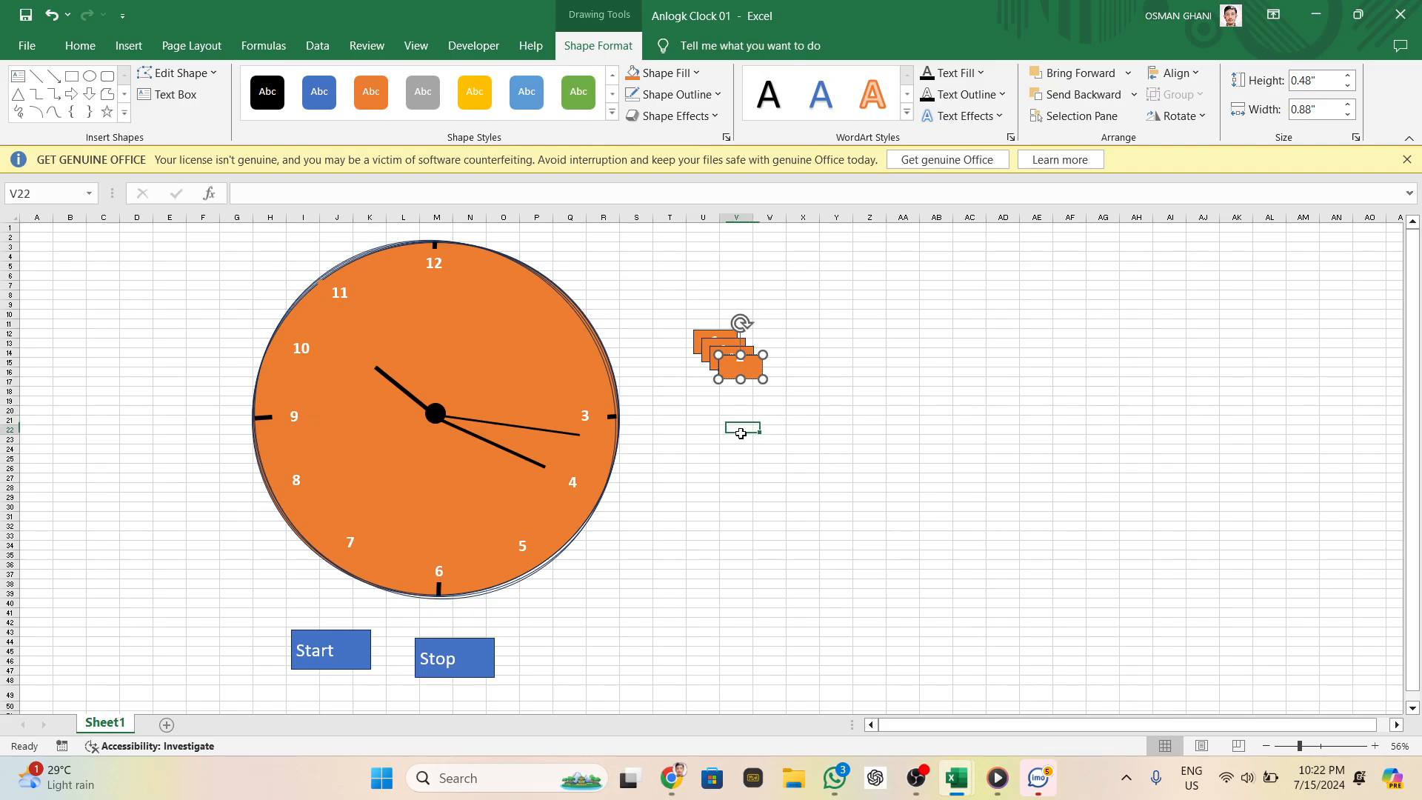
click(744, 367)
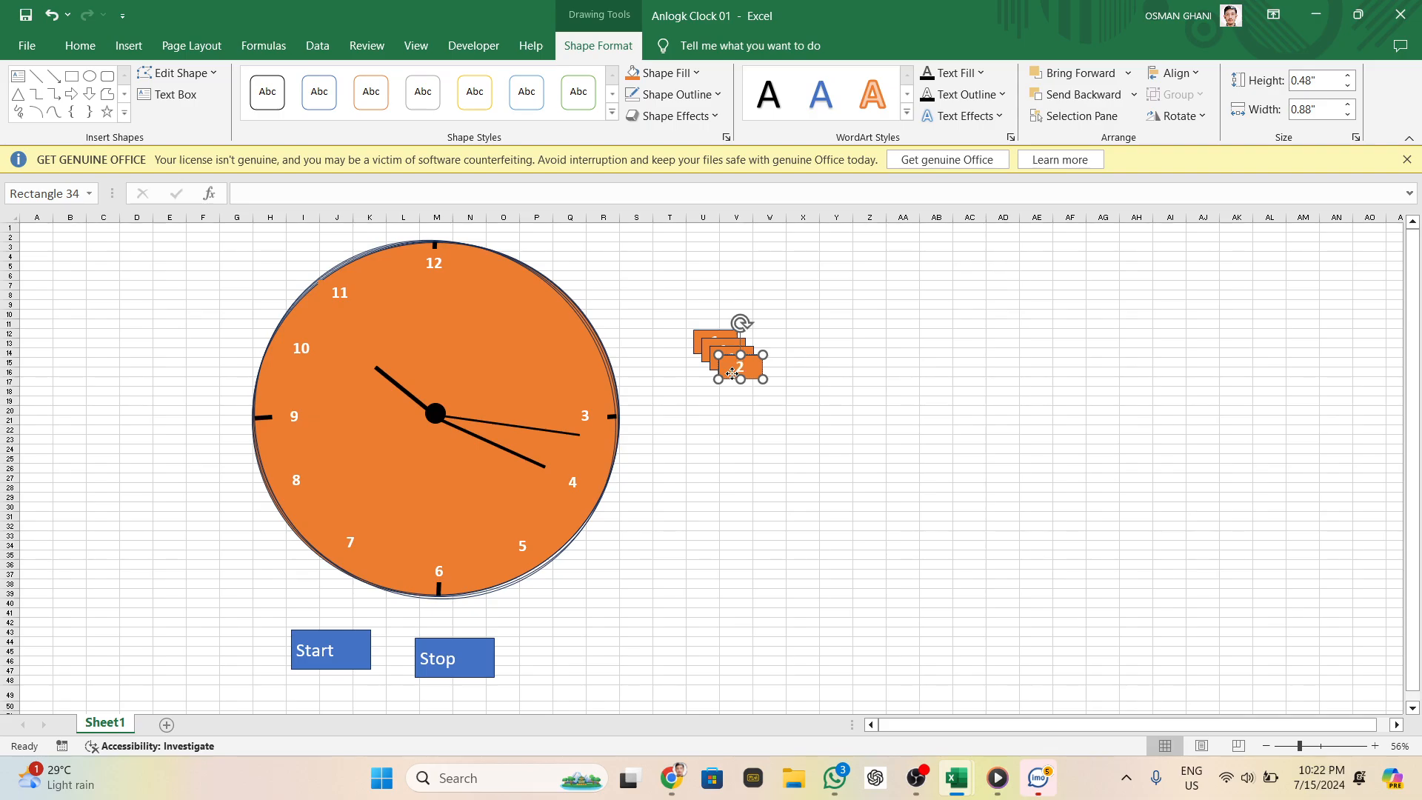
drag(732, 374, 546, 341)
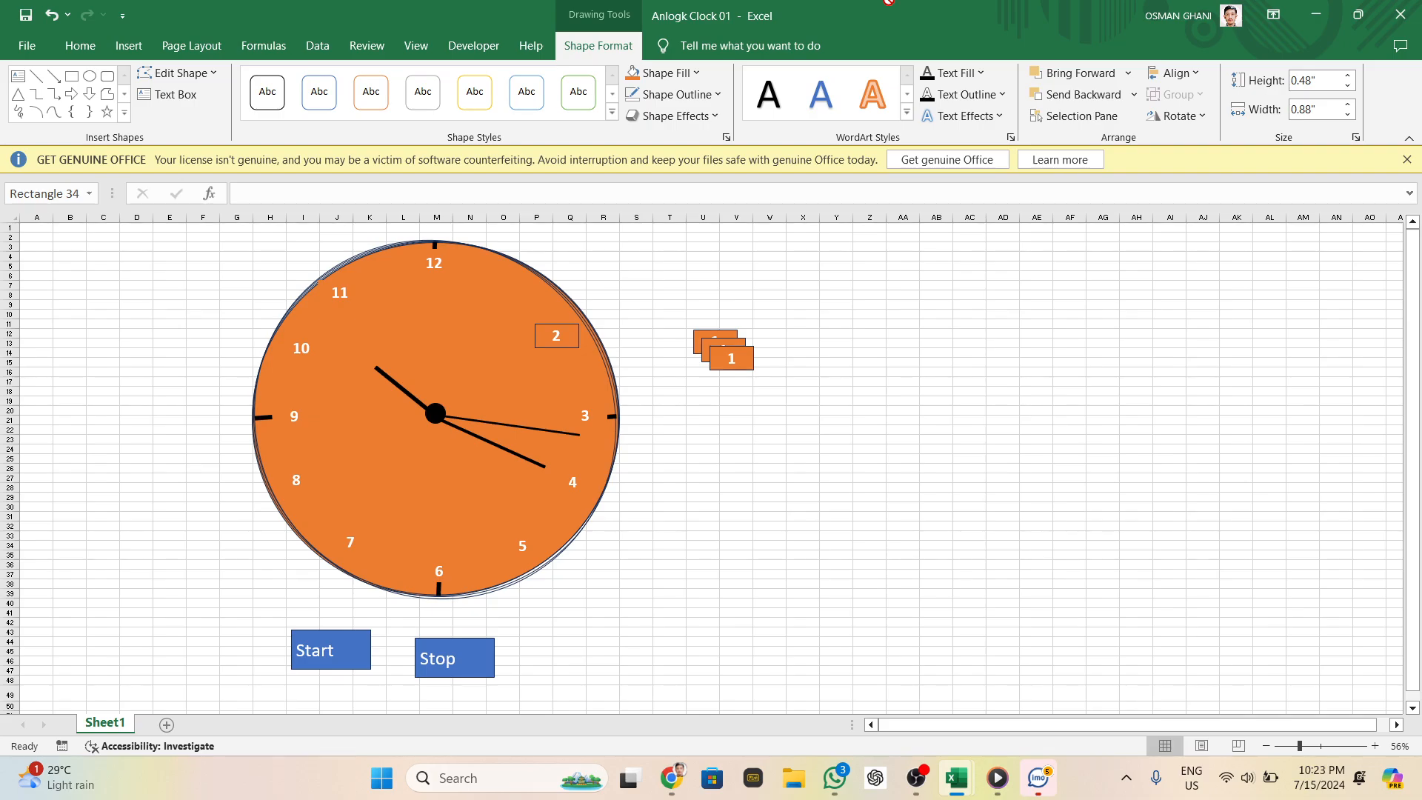
key(ctrl+z)
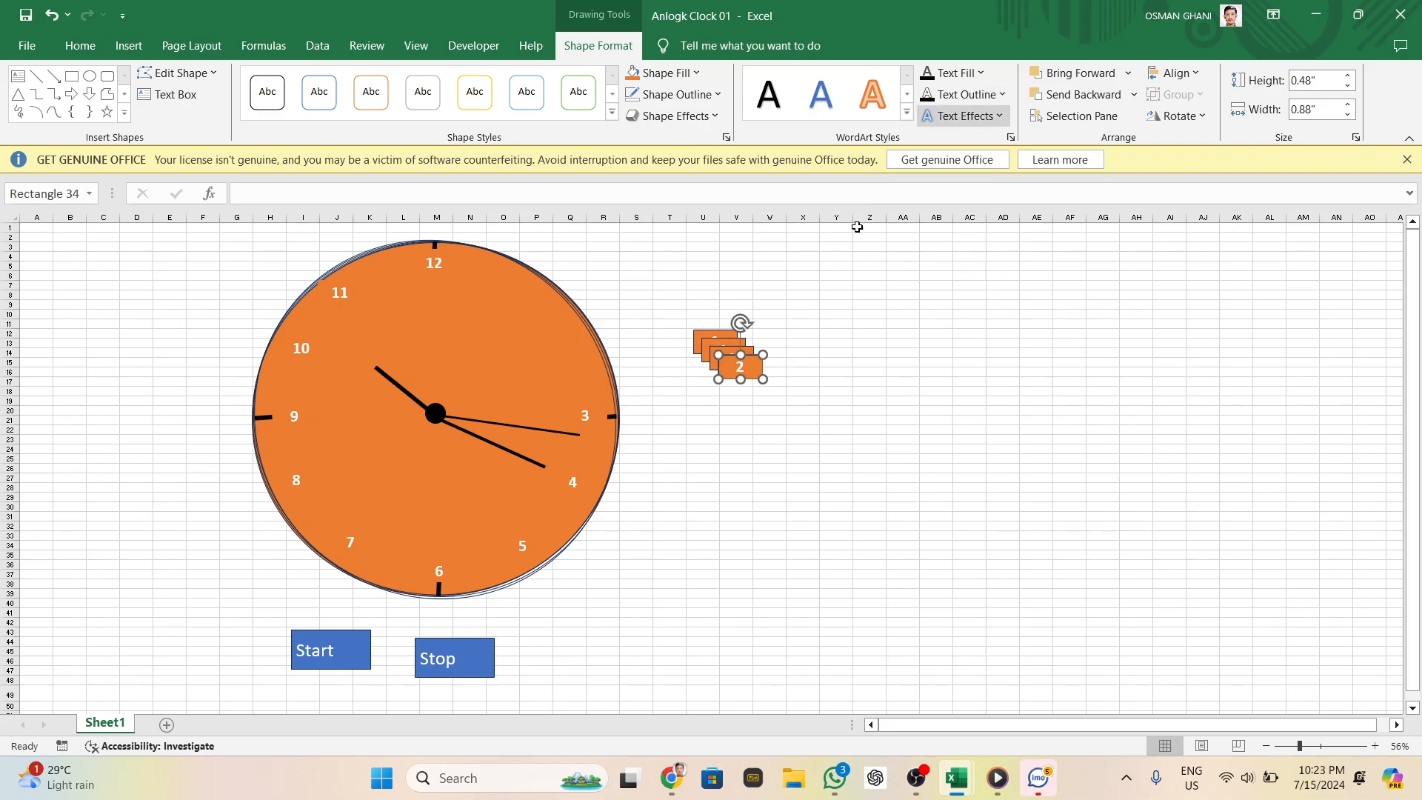
drag(748, 363, 574, 338)
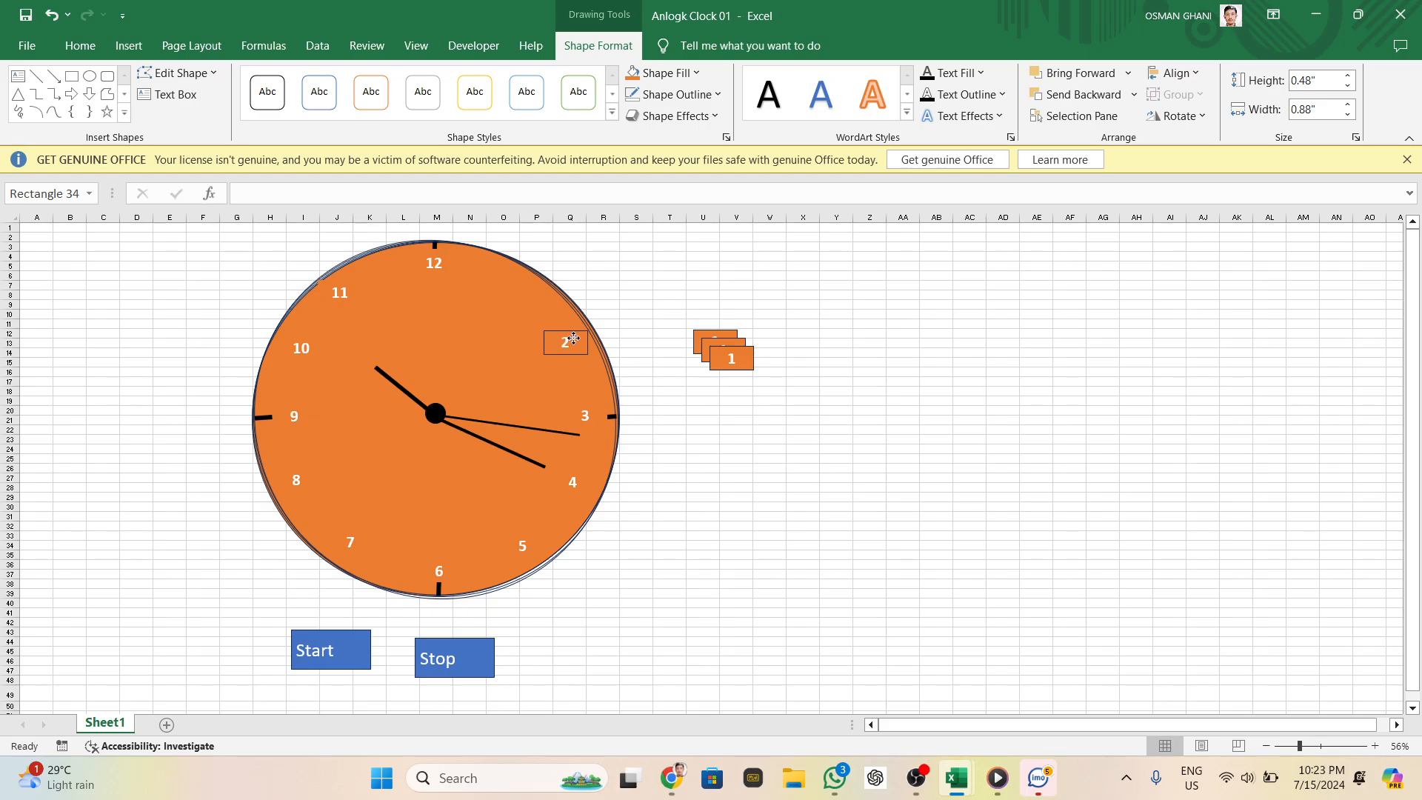
click(671, 94)
click(657, 277)
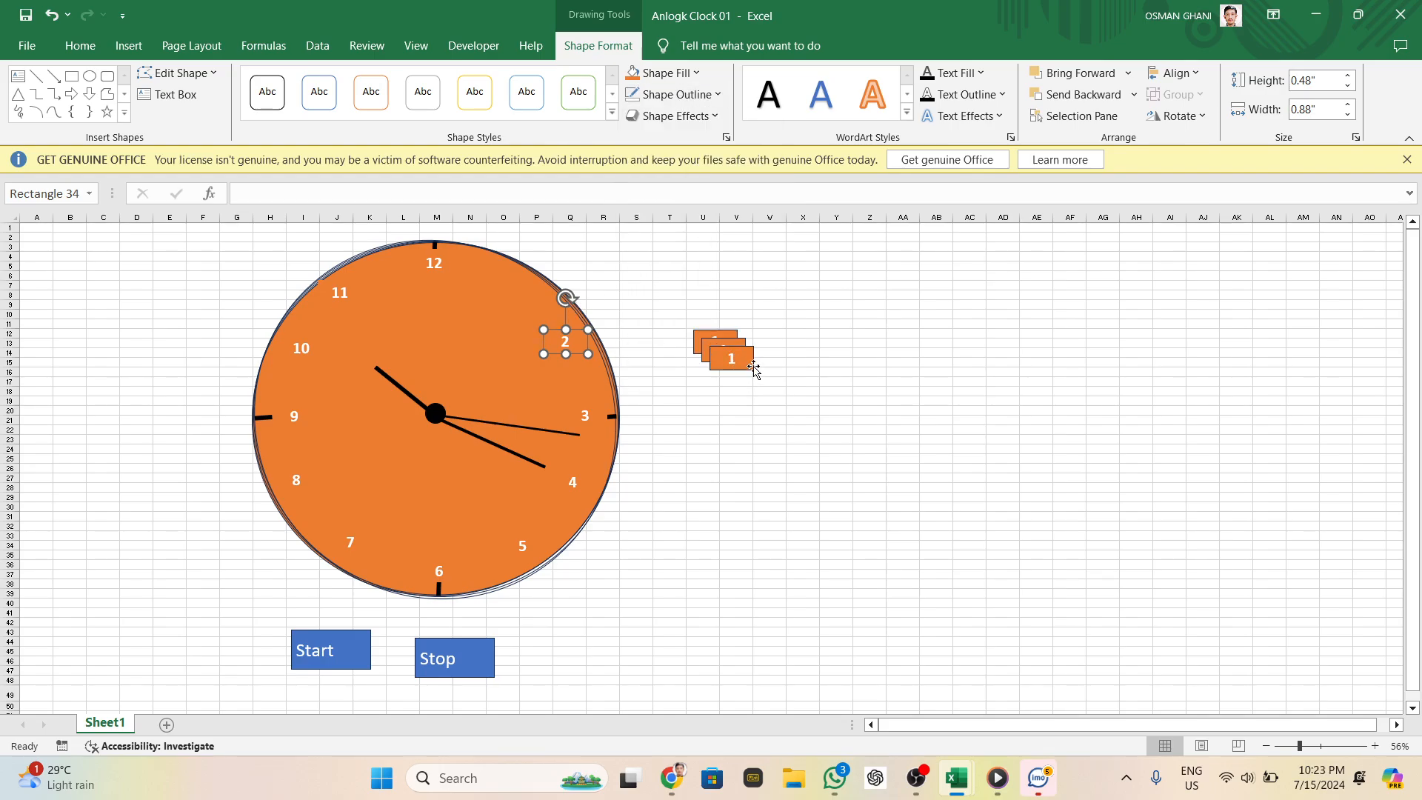
Set the stack's front rectangle labelled 1 without an outline inside the face at 1 o'clock and start the clock
drag(752, 365, 531, 294)
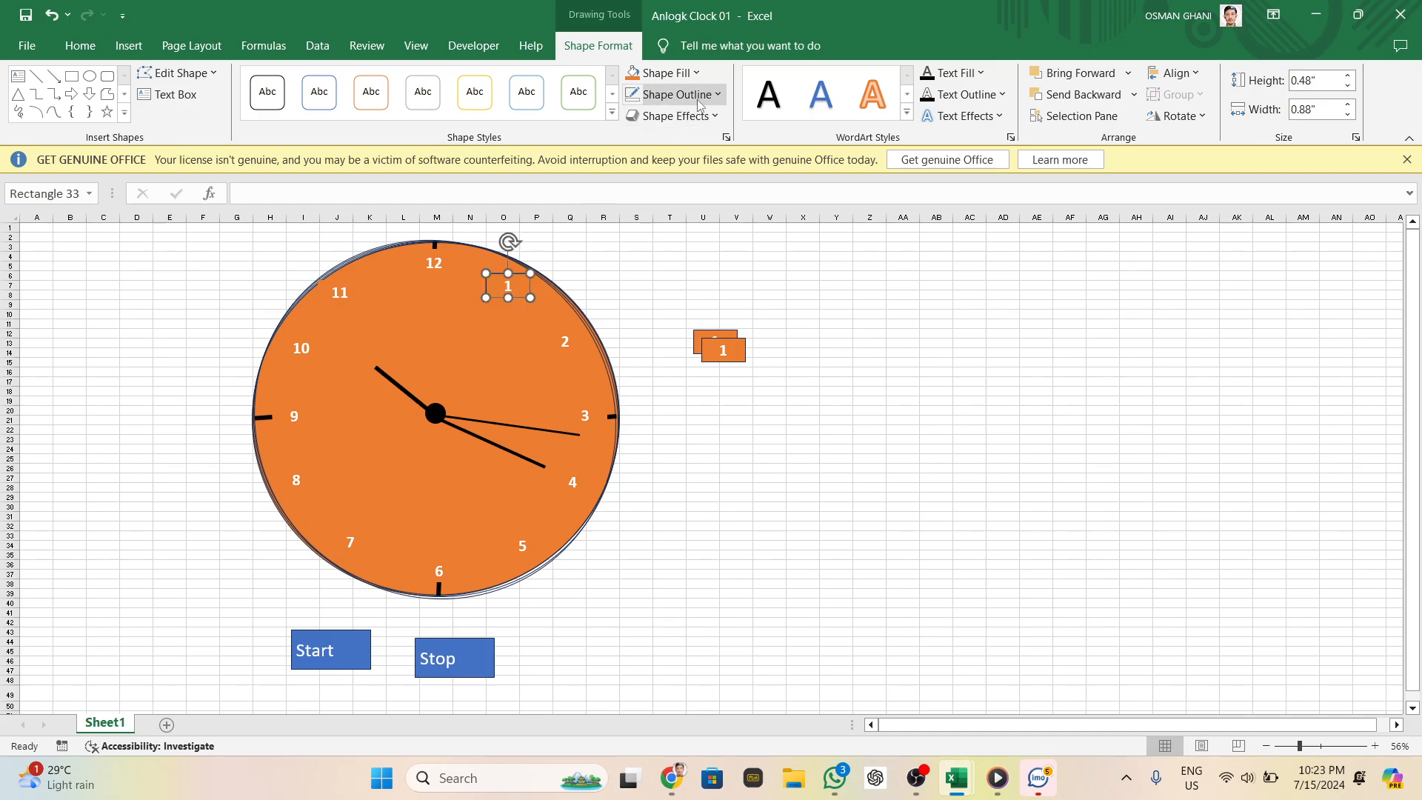
click(674, 94)
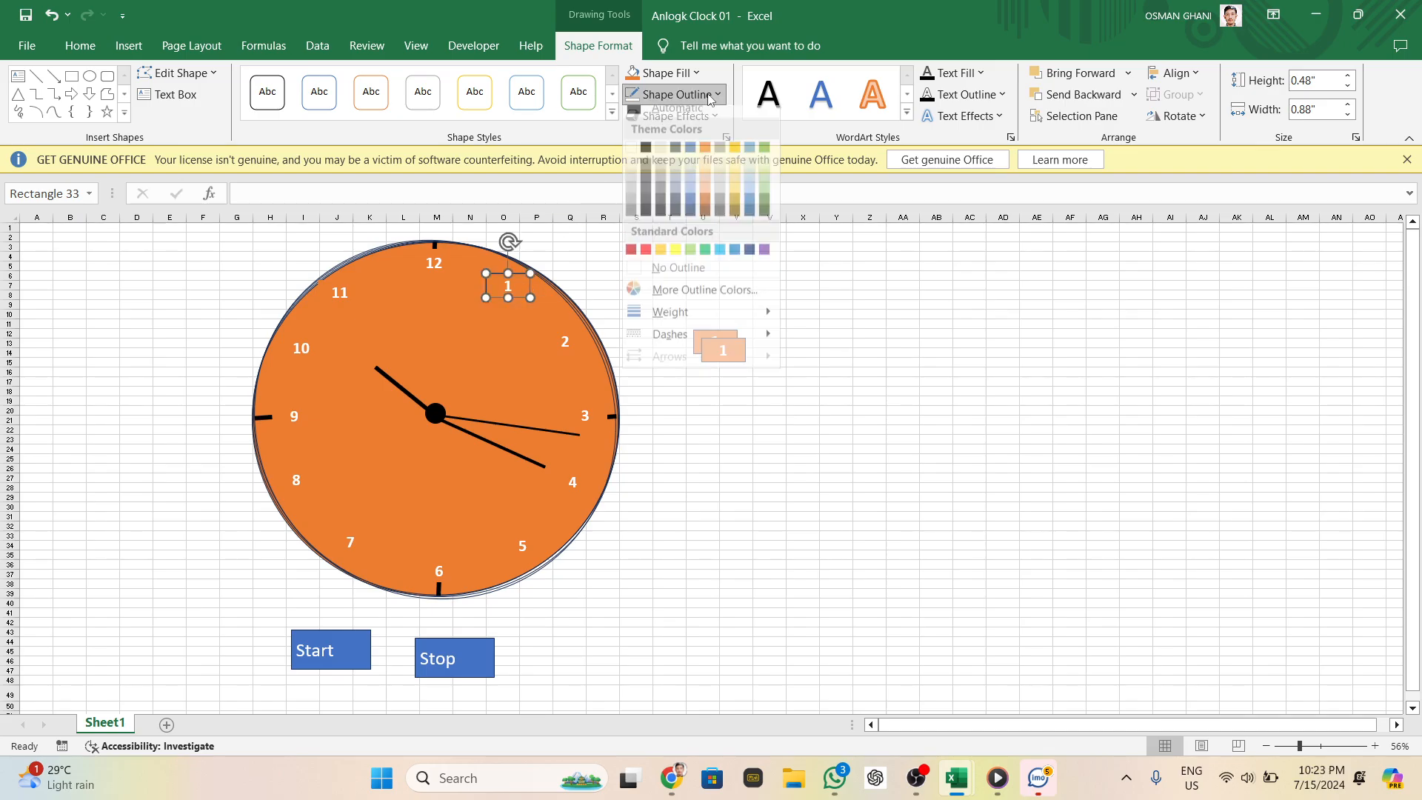
click(676, 277)
click(676, 607)
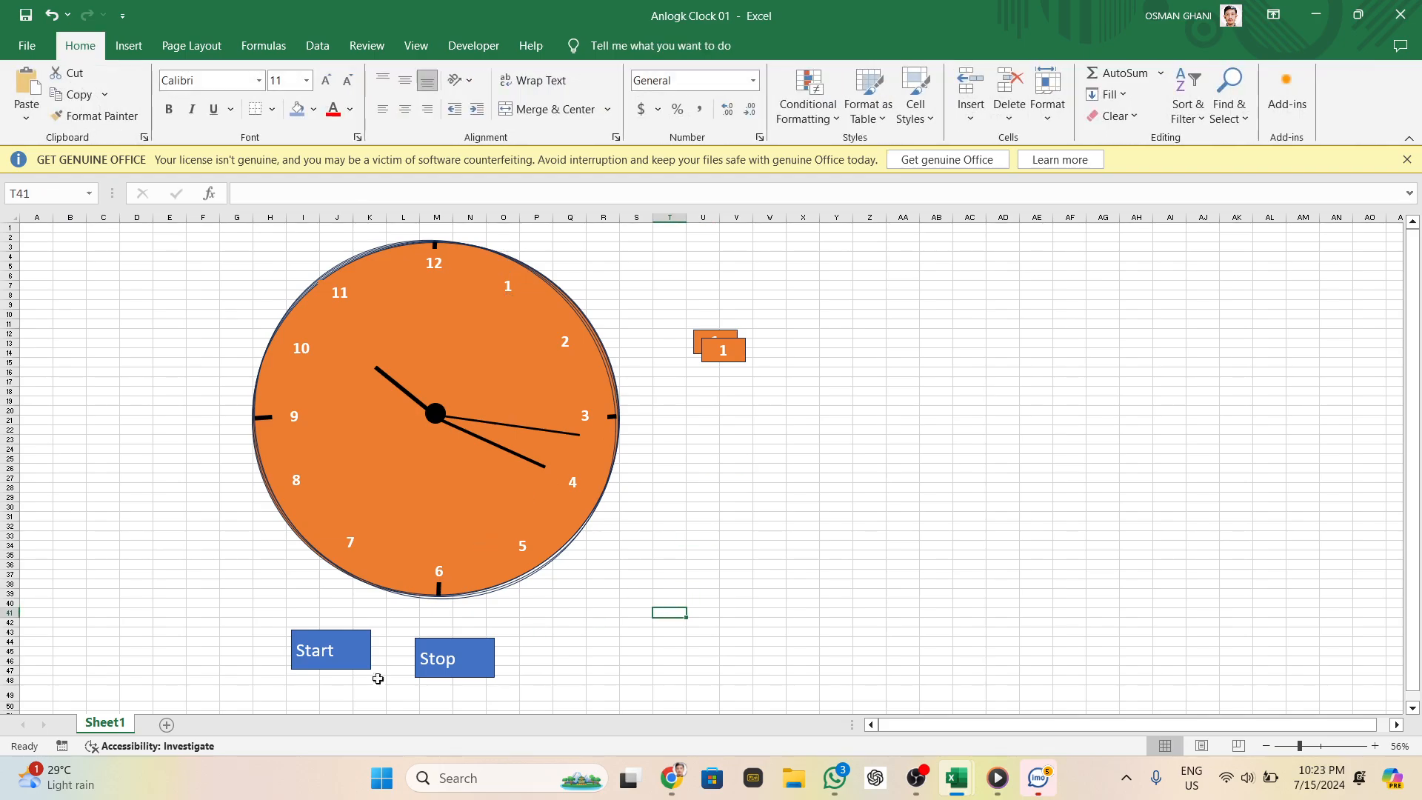
click(342, 657)
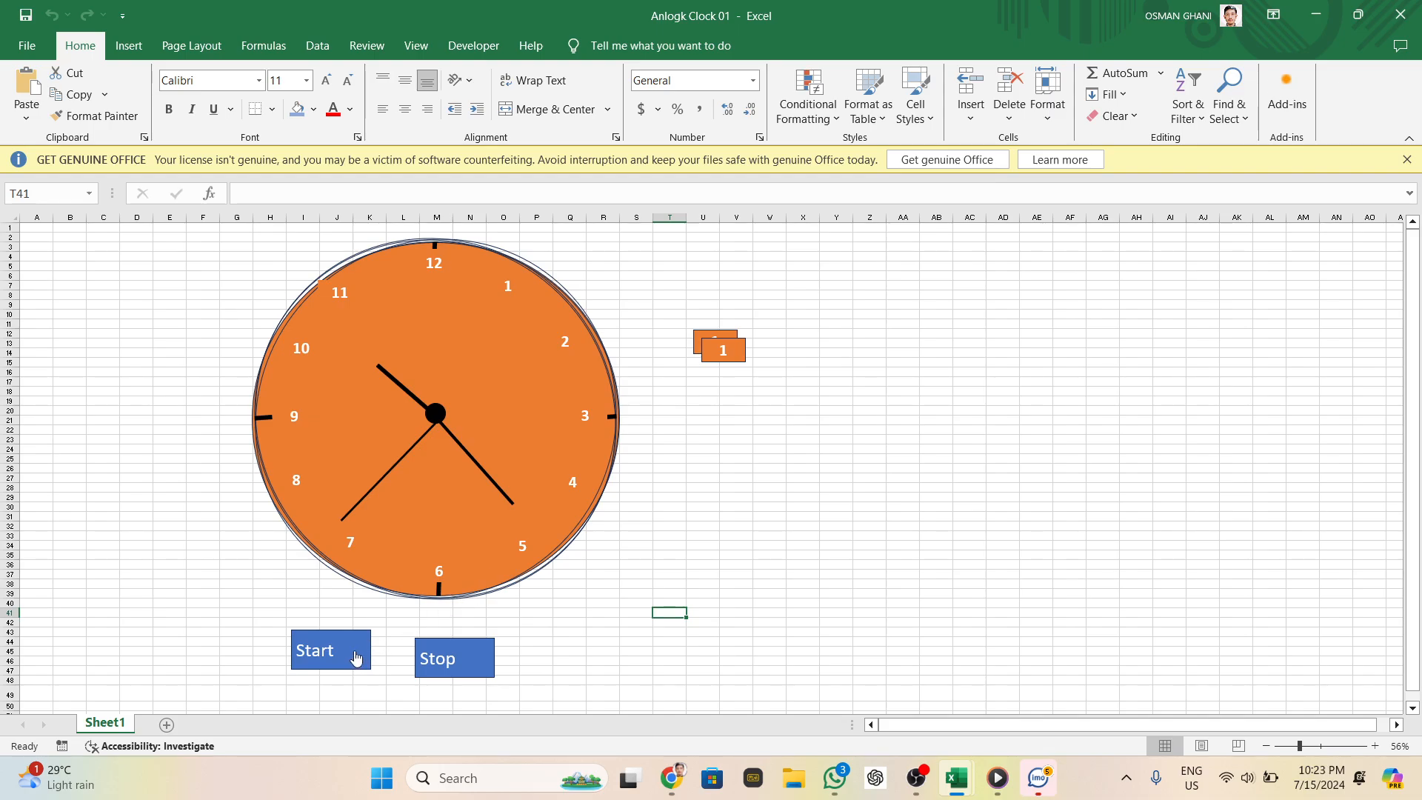
Rename the VBA module Module1 as Clock in the Visual Basic editor and return to the worksheet
click(492, 46)
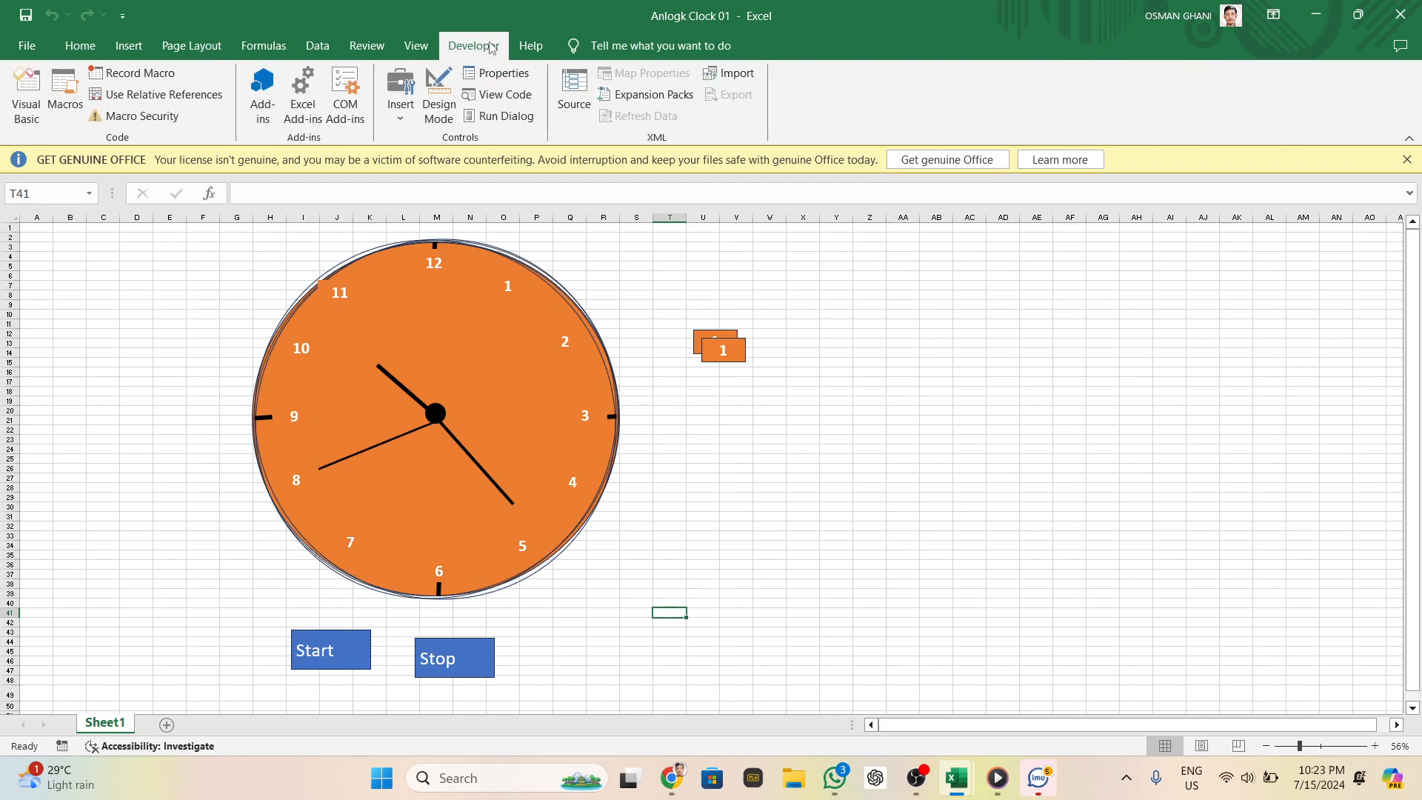
click(25, 89)
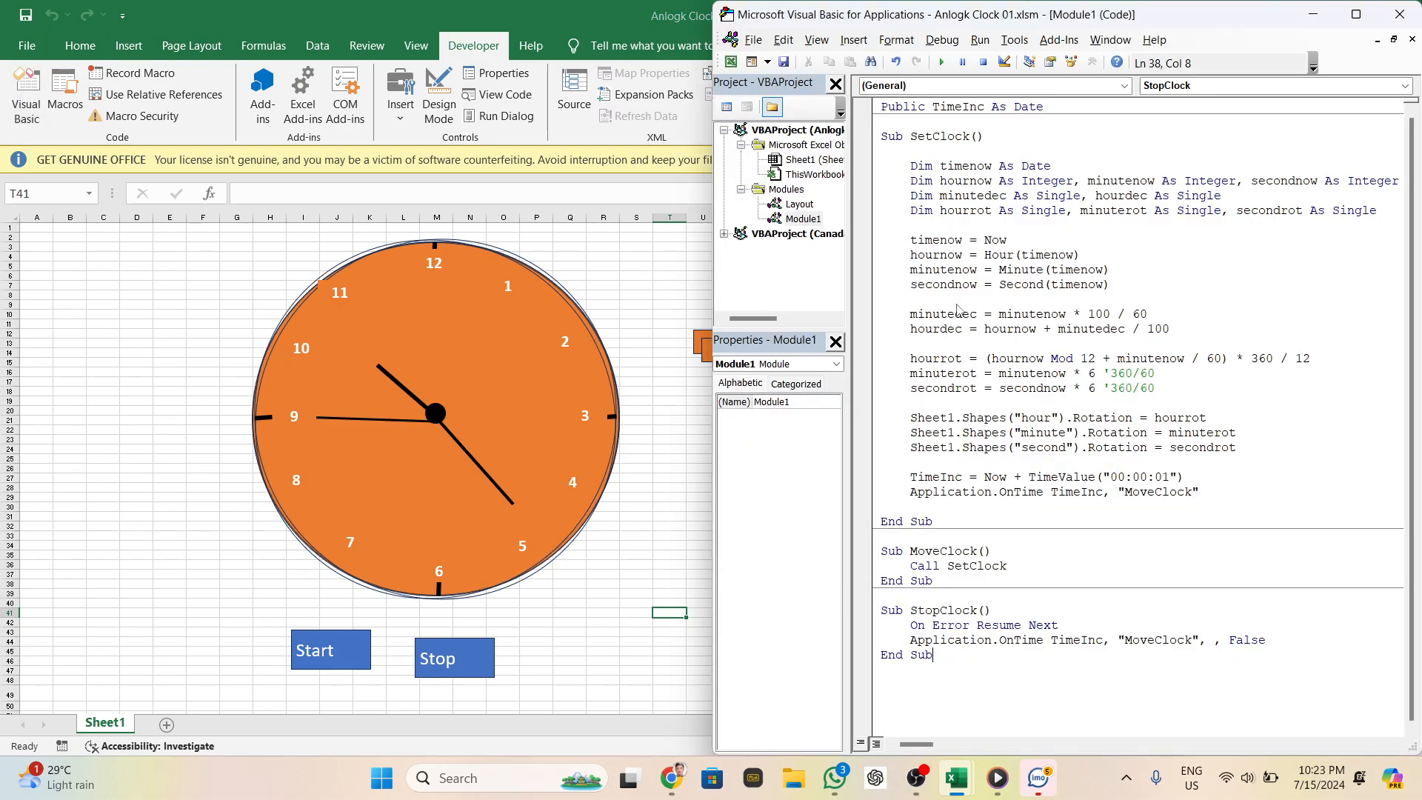
click(1357, 14)
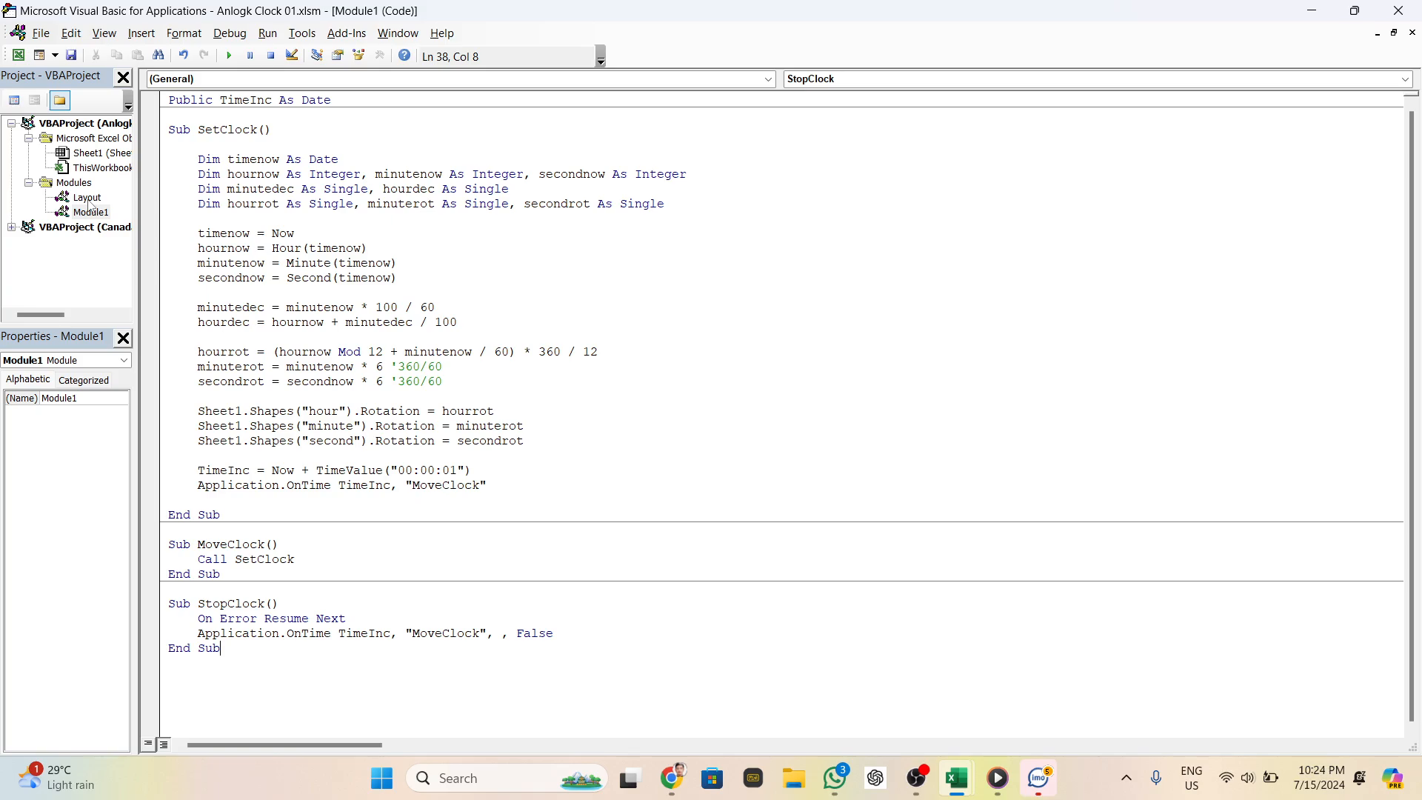
click(95, 398)
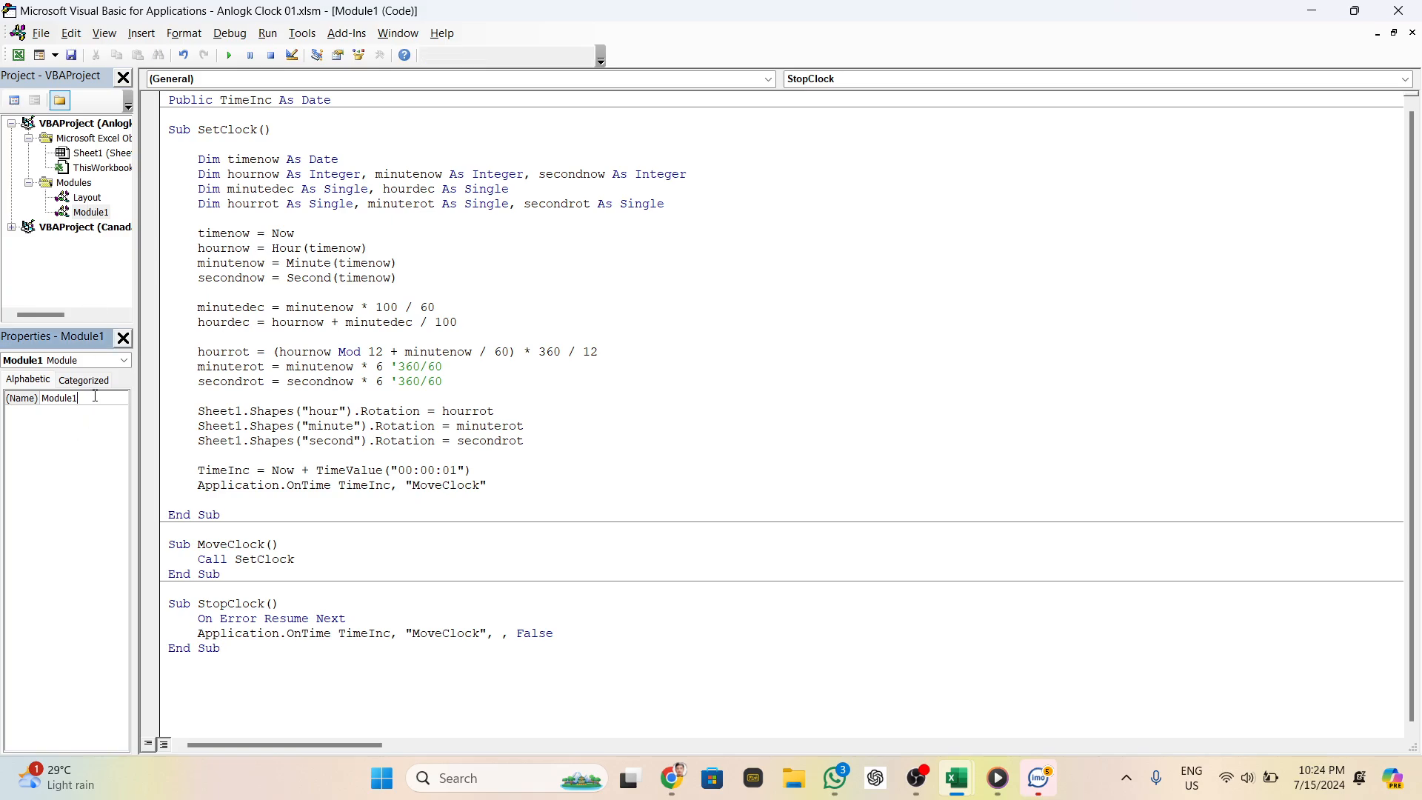
key(BackSpace)
key(BackSpace)
key(BackSpace)
key(BackSpace)
key(BackSpace)
key(Return)
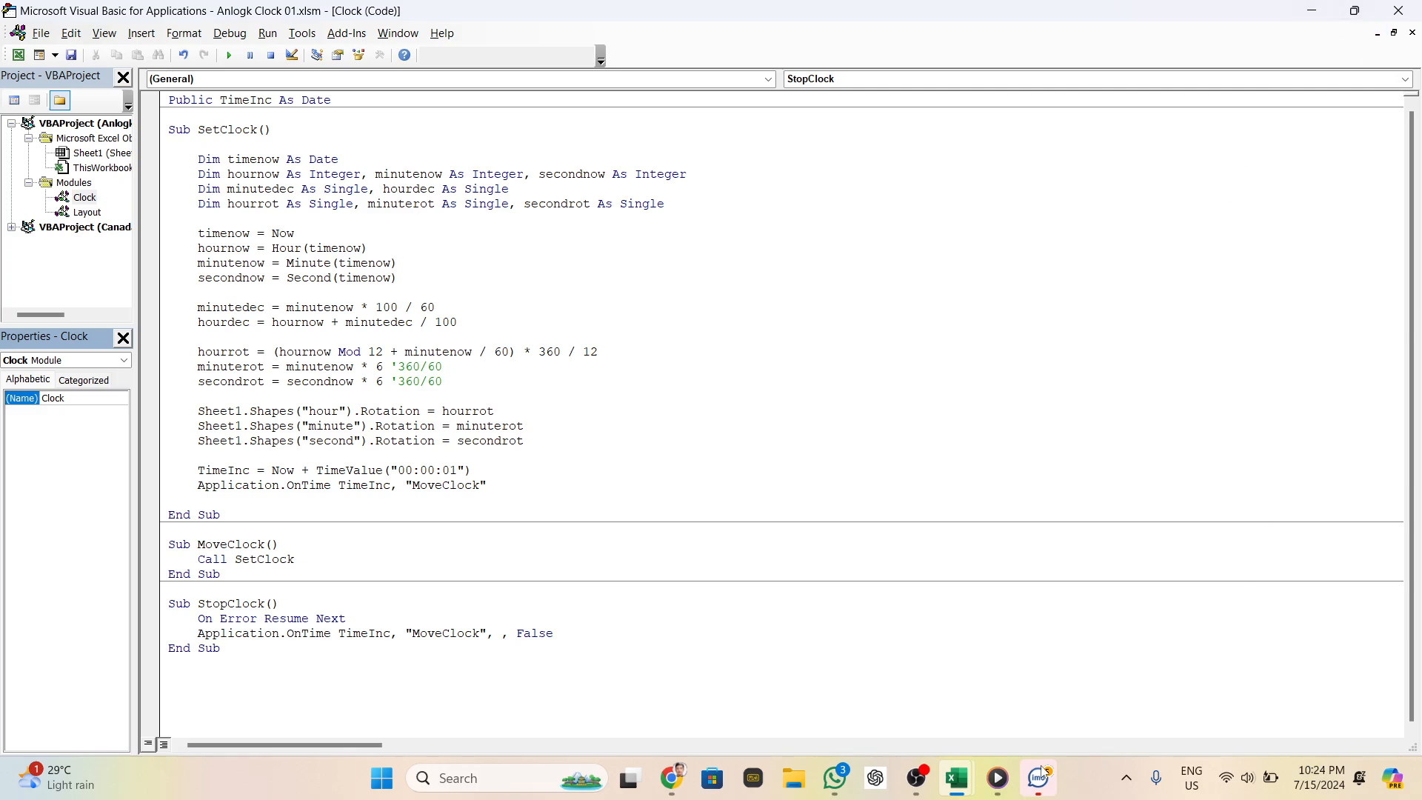
mouse_move(956, 778)
click(1122, 690)
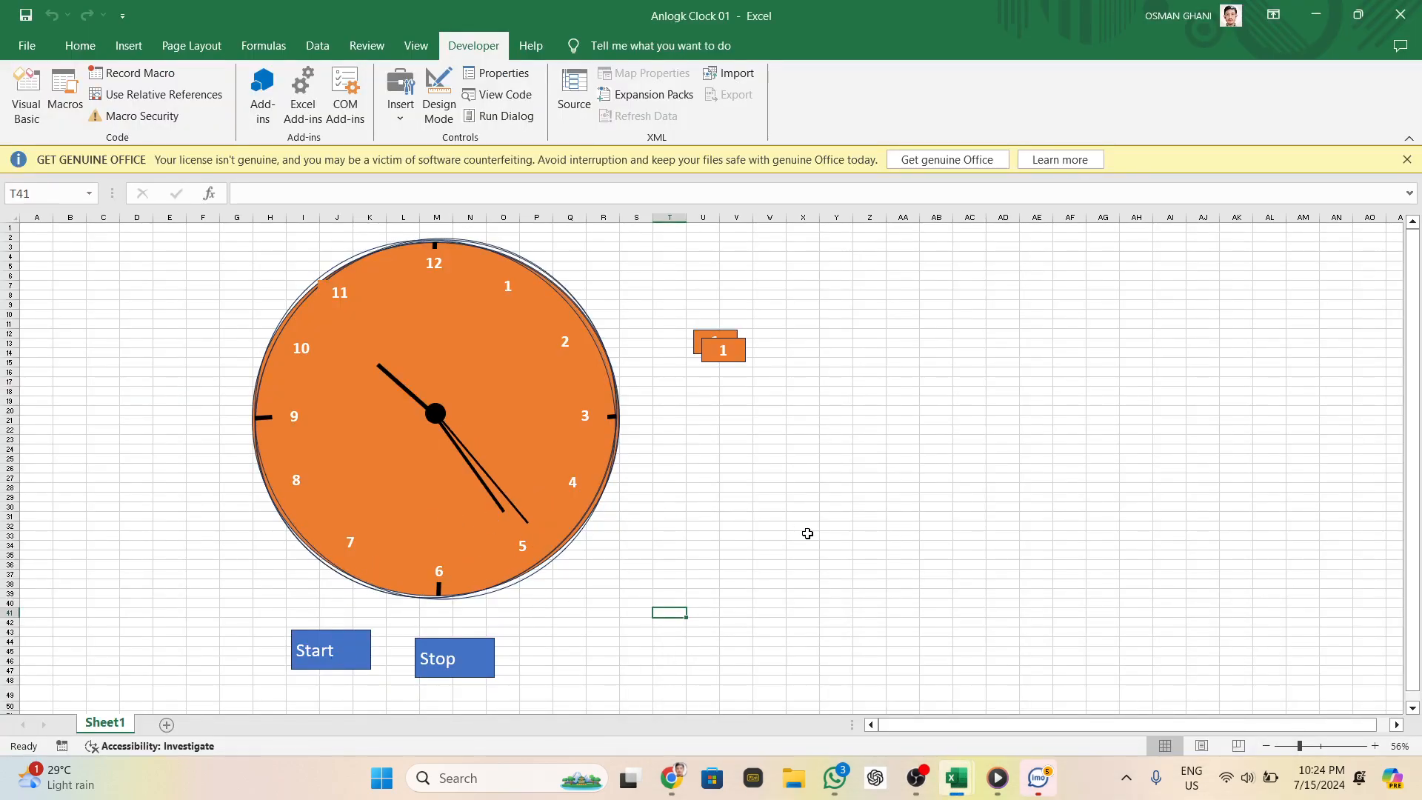
mouse_move(916, 778)
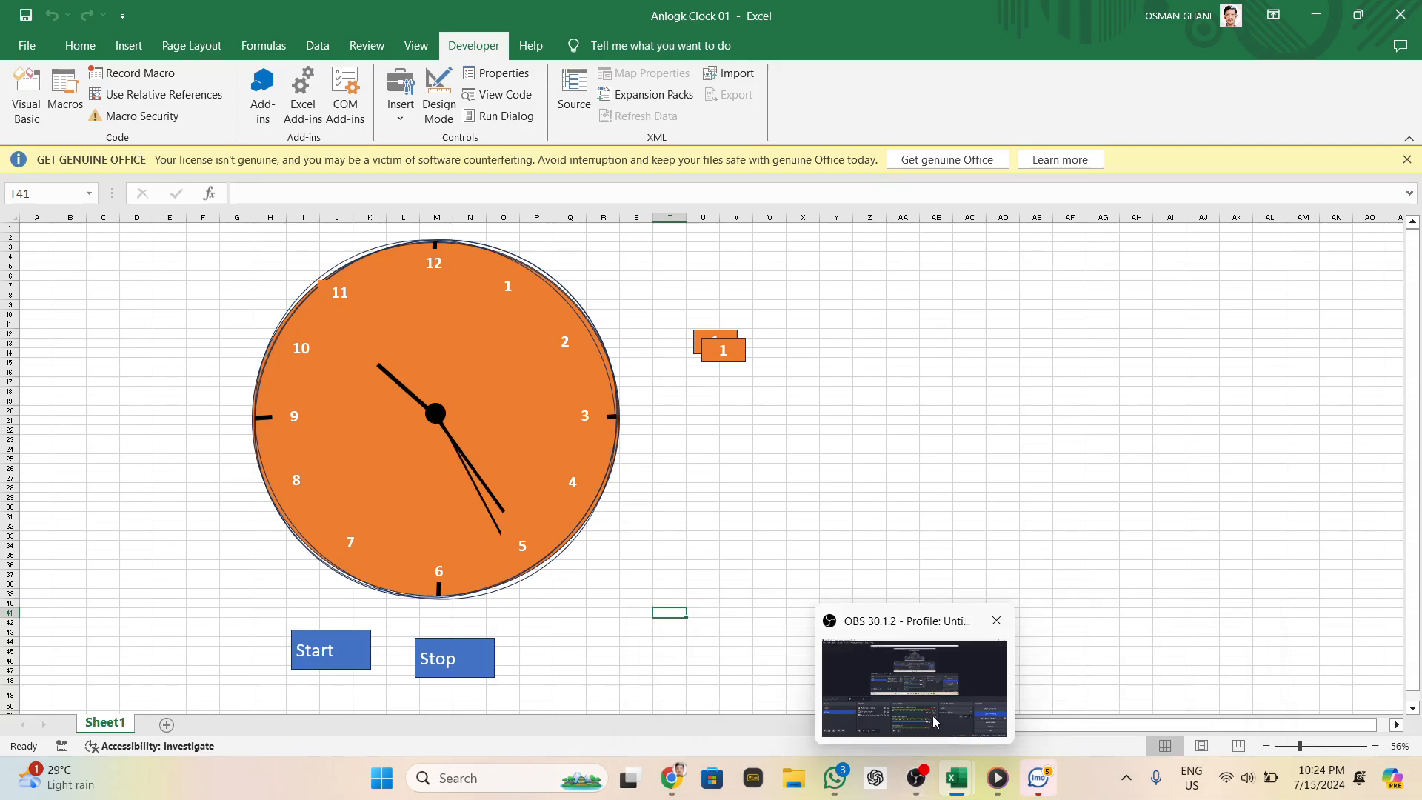